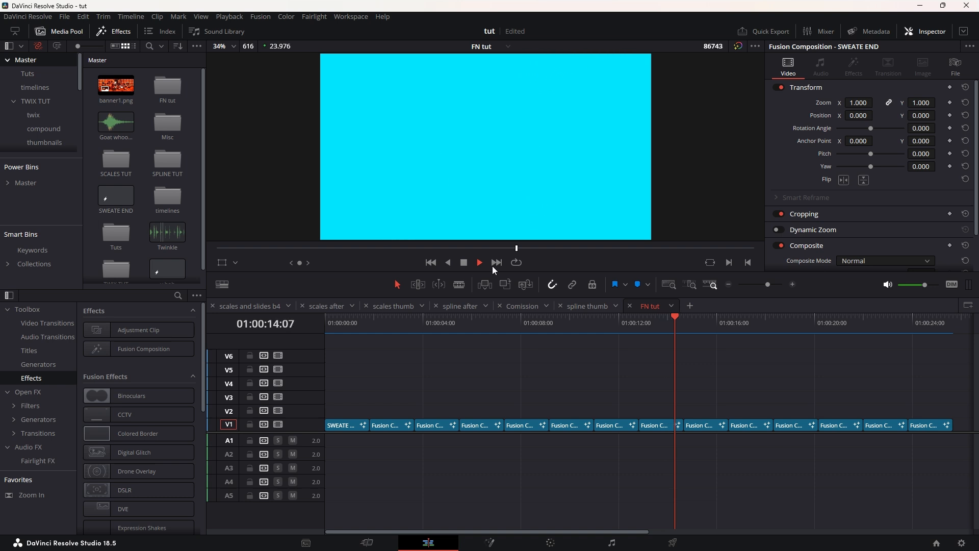
Play through the noise effect clips on the FN tut timeline, then return the playhead to its start.
click(595, 319)
key(space)
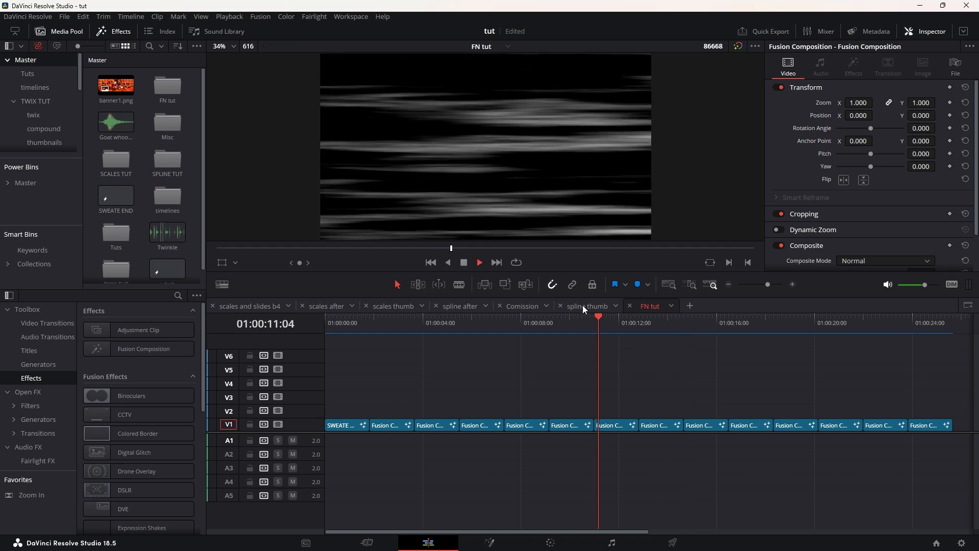
click(636, 319)
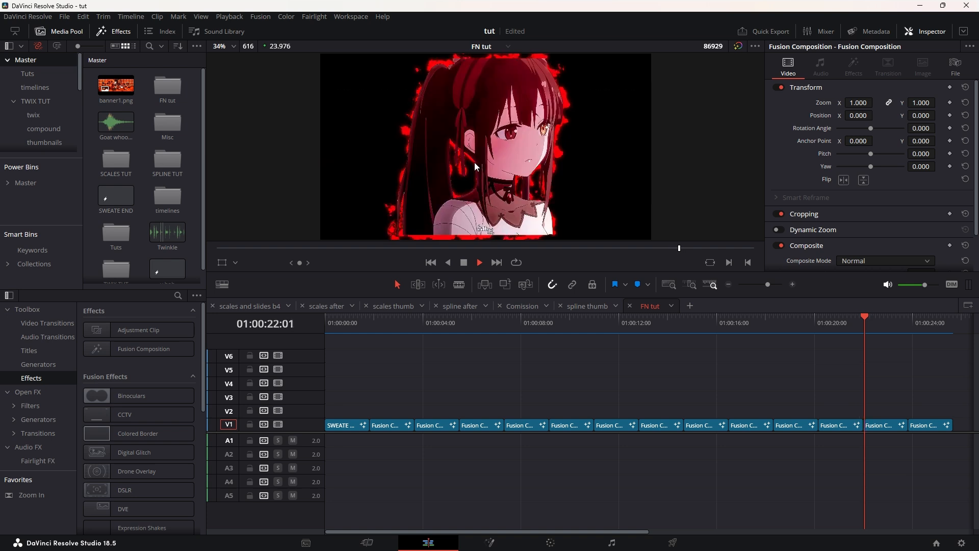
click(467, 263)
click(890, 321)
key(Home)
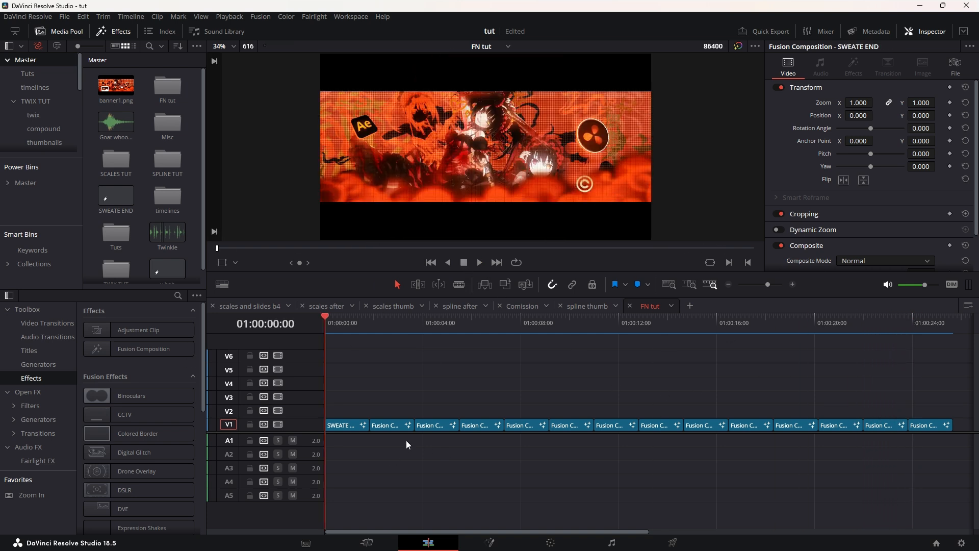
Open the first clip's Fusion composition, view the Instance_FastNoise1 node in the first viewer and move MediaIn5 further away from the Merge2 node.
key(shift+5)
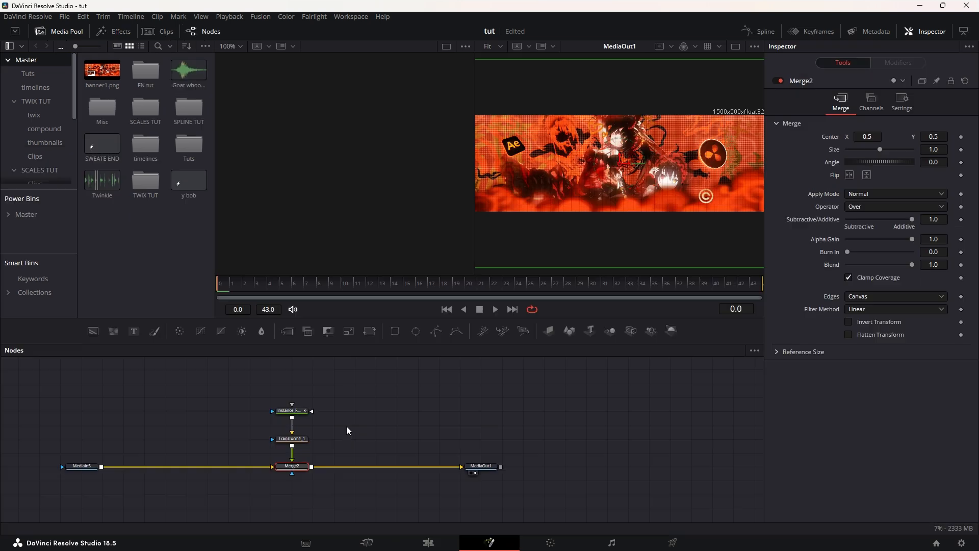
drag(350, 427, 549, 428)
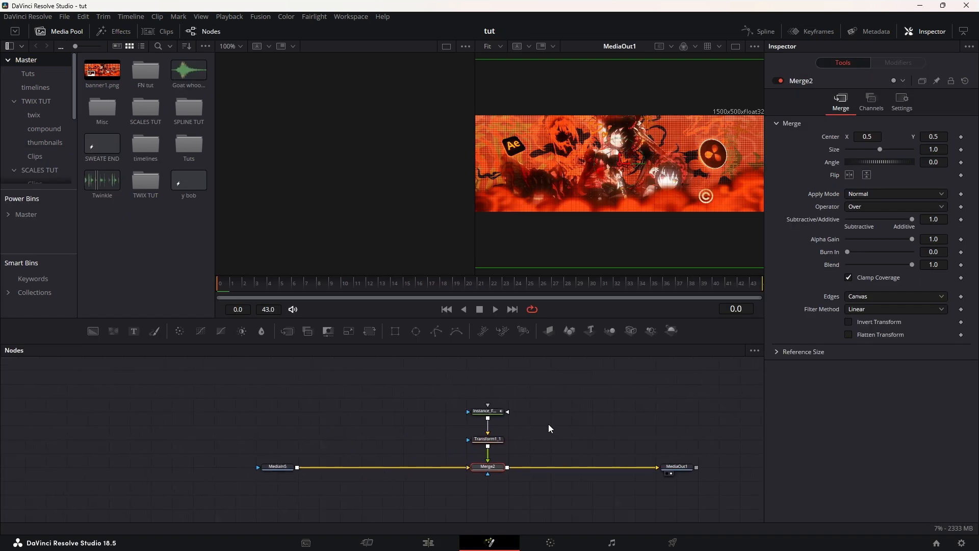
click(497, 415)
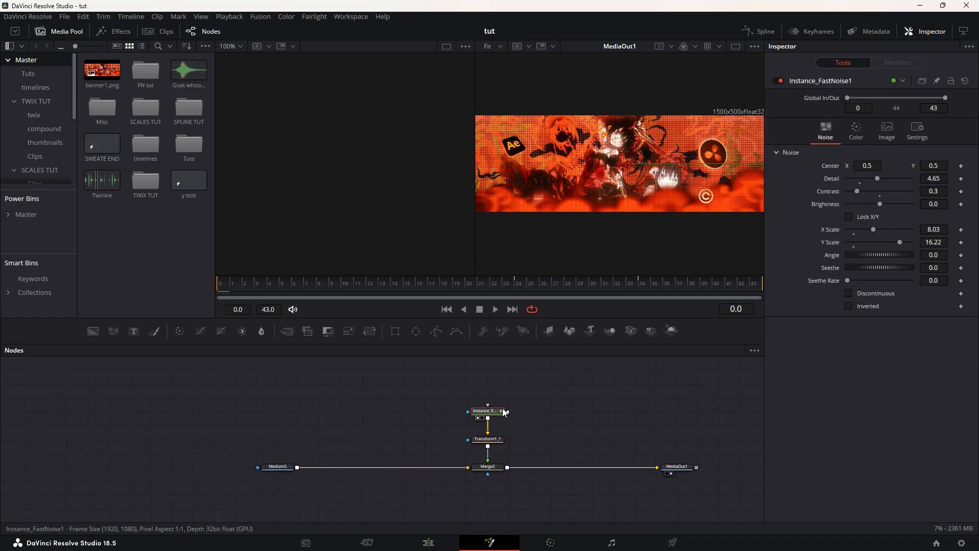
key(1)
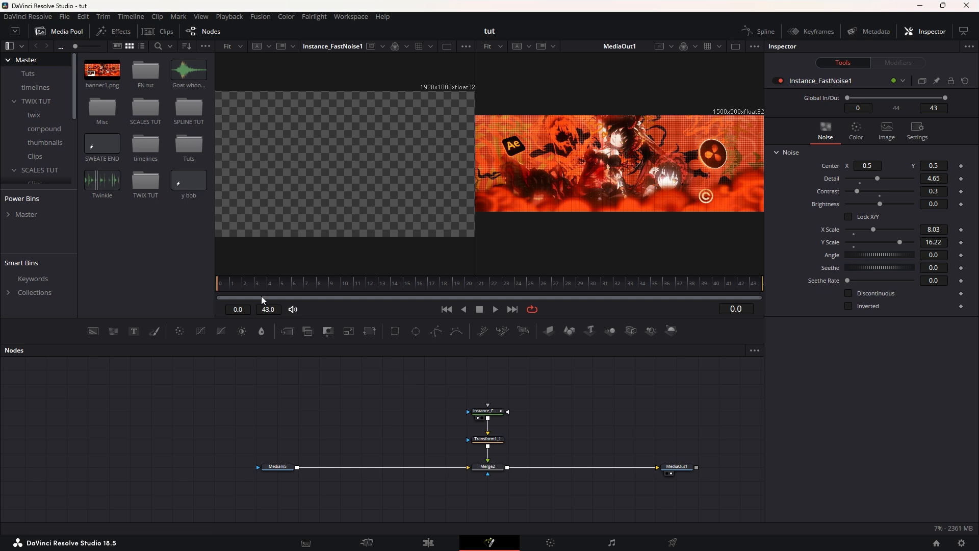
drag(252, 283, 206, 286)
drag(285, 466, 137, 467)
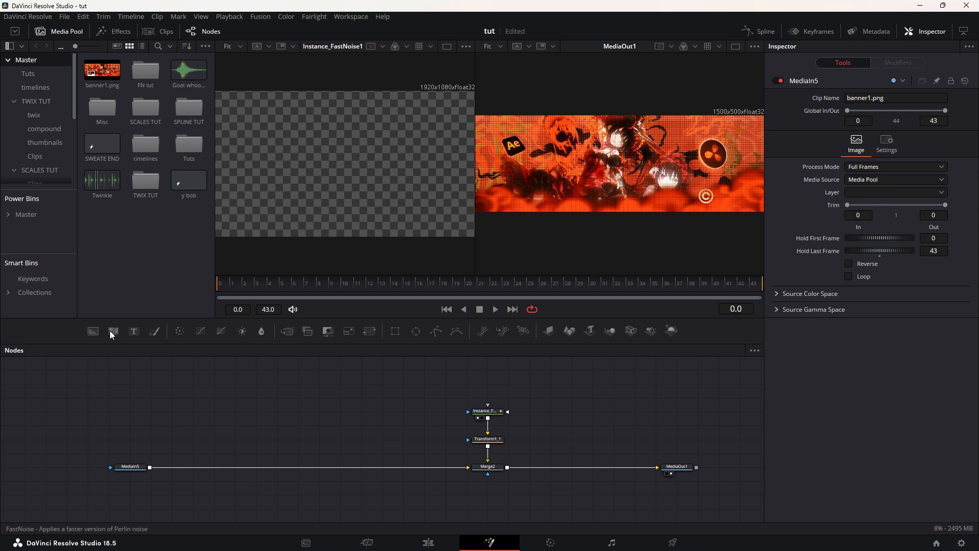
drag(113, 334, 332, 414)
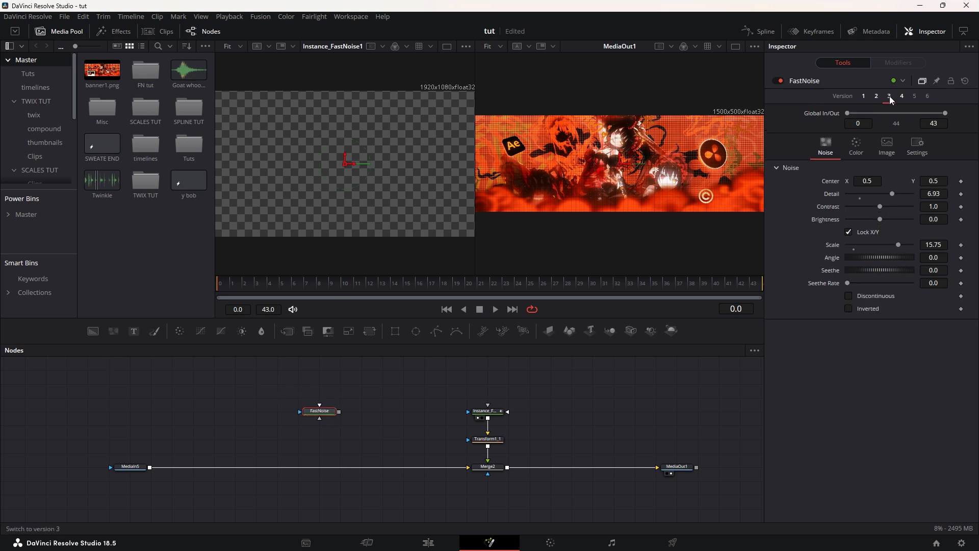
key(1)
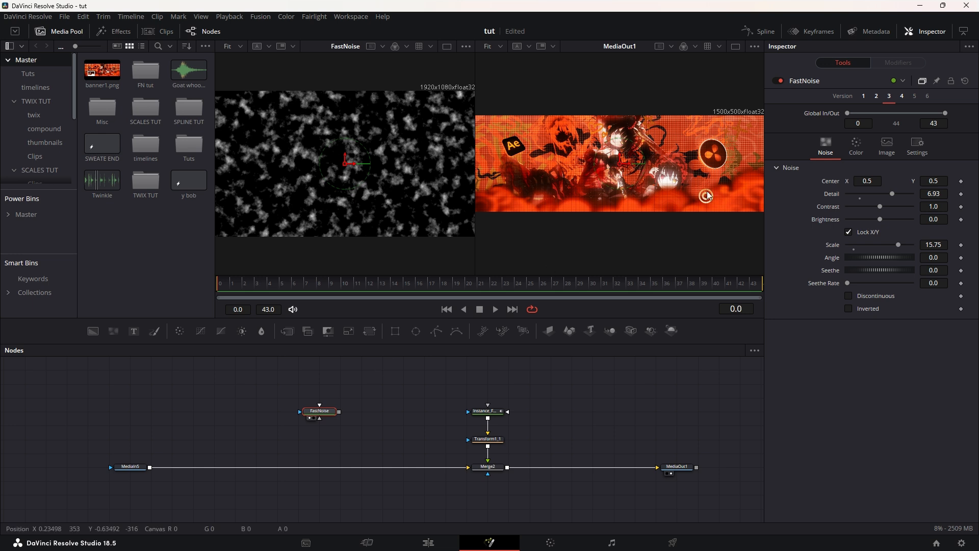
click(876, 97)
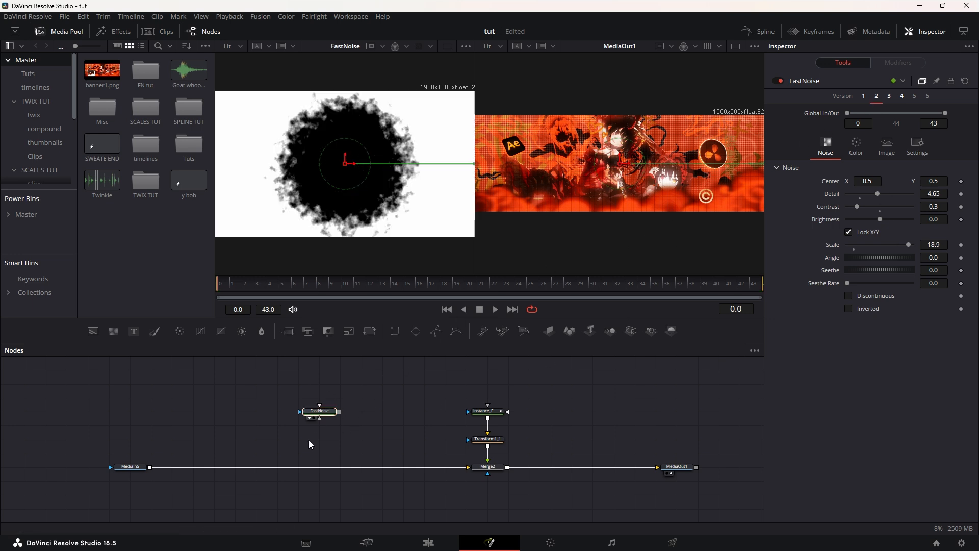
key(Delete)
Add a FastNoise node above the MediaIn5–Merge2 link, view it in the first viewer and switch its color type to Gradient.
drag(110, 336, 323, 413)
key(1)
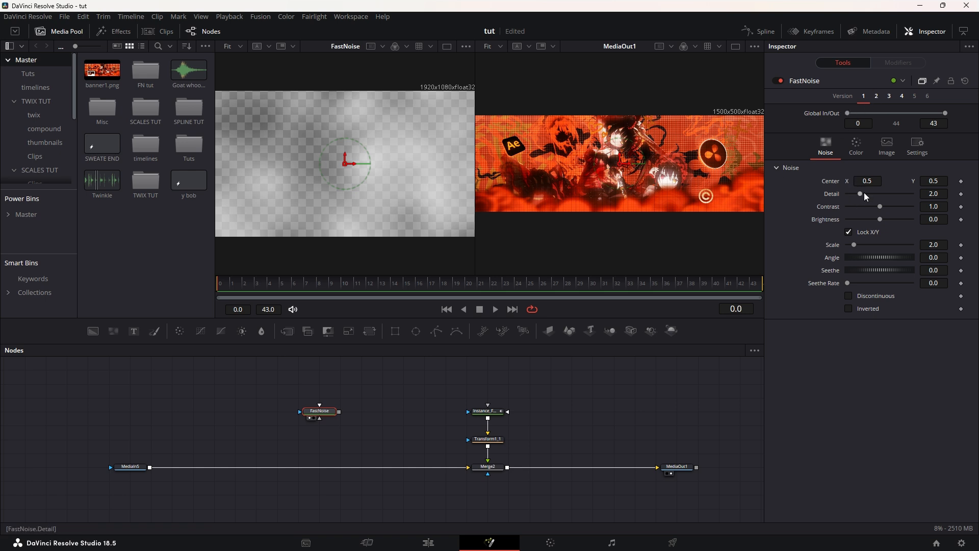
click(858, 152)
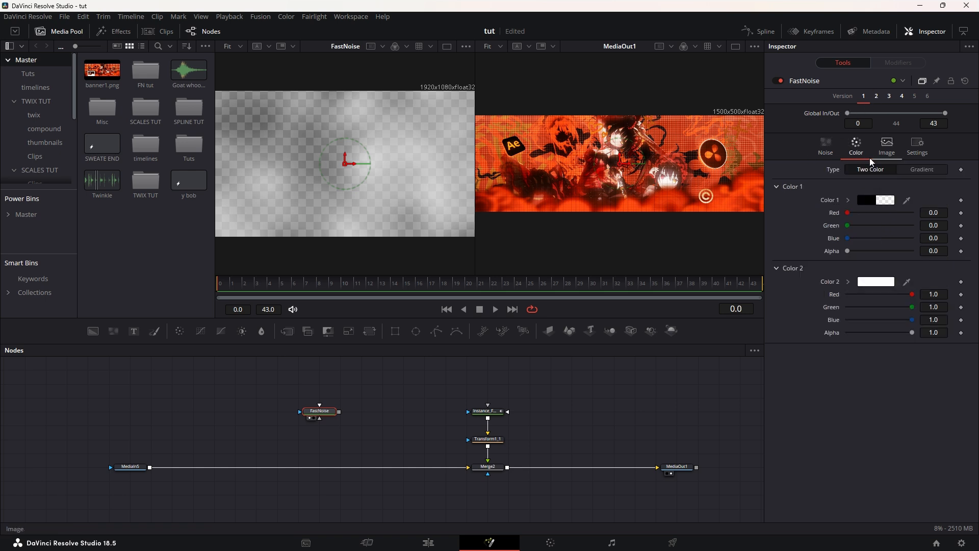
click(917, 173)
drag(845, 220, 887, 223)
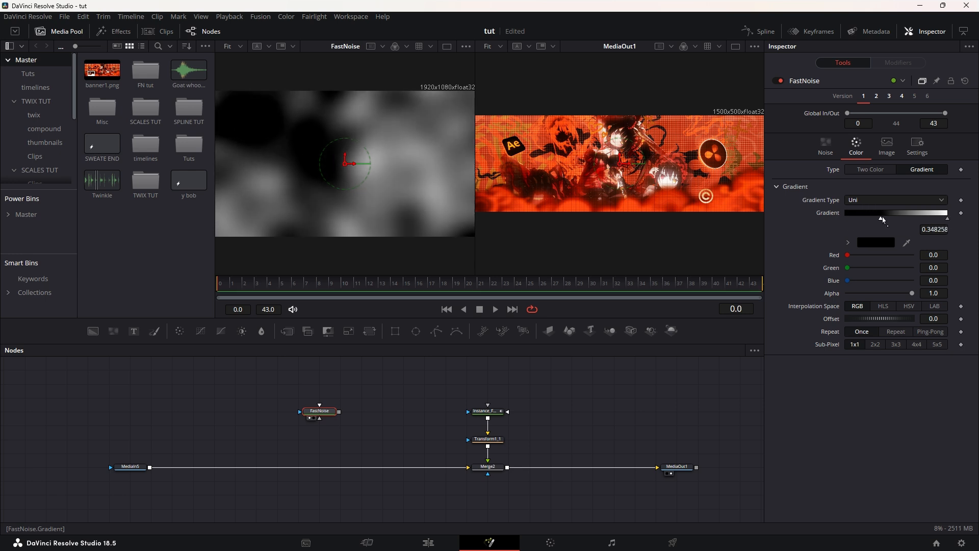
Make the FastNoise gradient Radial with Start X 0.5, placing the black stop at about 0.39 and the white stop close to it.
click(896, 200)
click(870, 276)
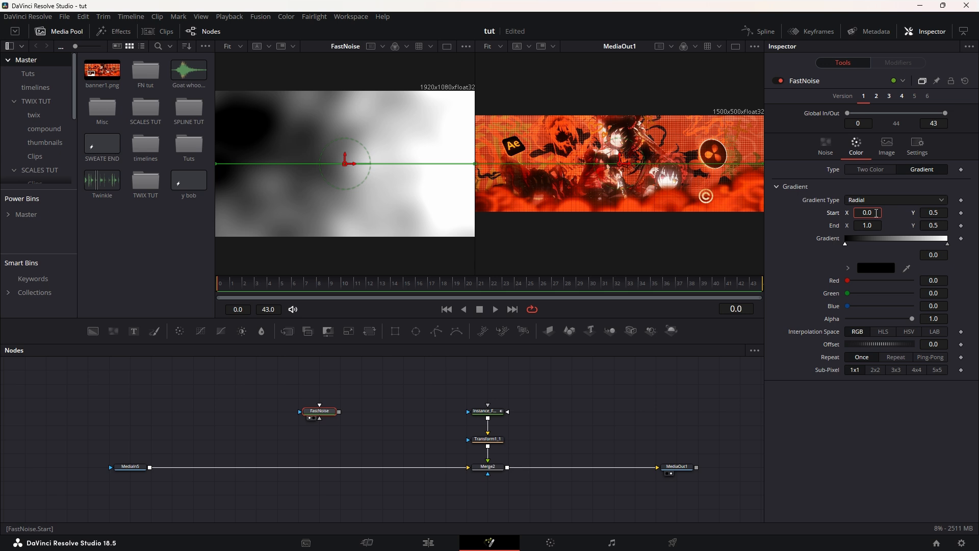
text(0.5)
key(Tab)
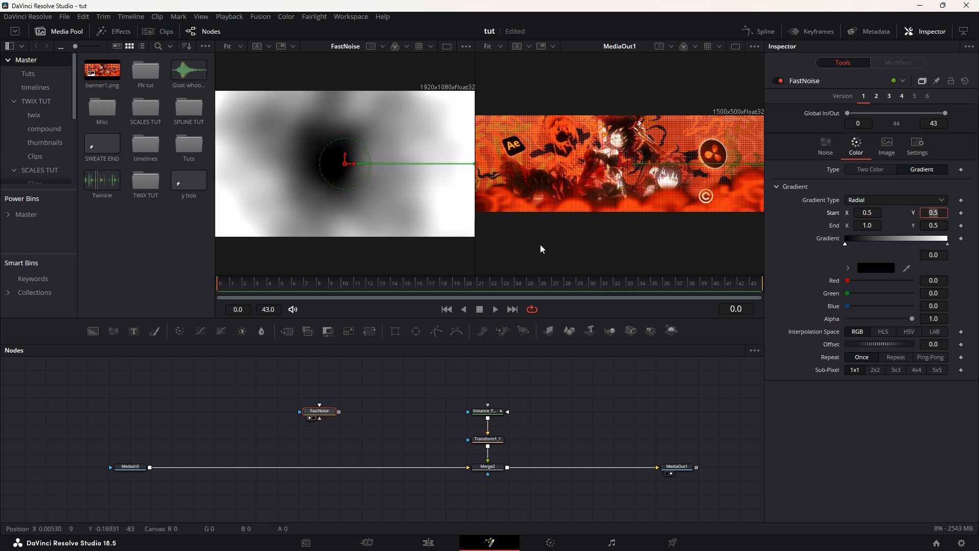
drag(850, 247, 886, 246)
drag(948, 246, 904, 250)
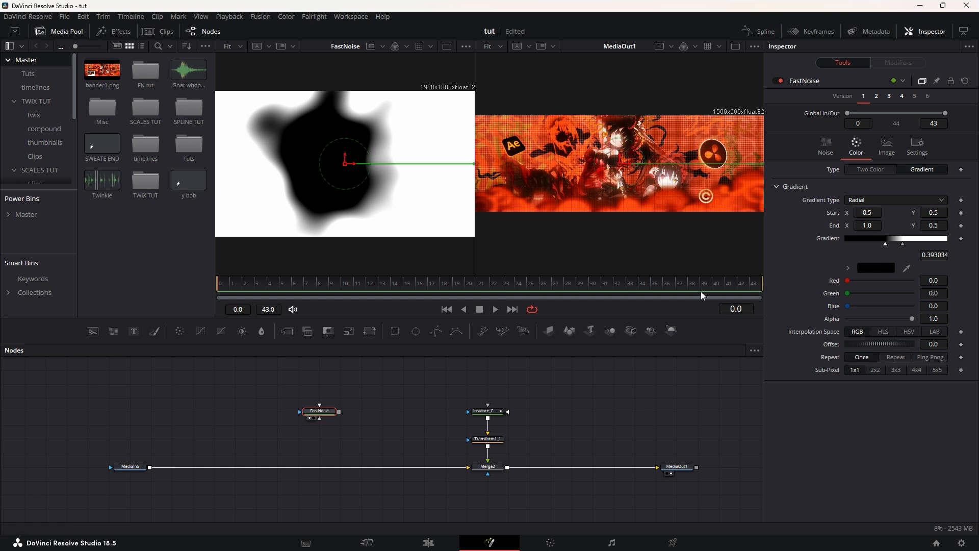
Set the FastNoise detail to about 5.43, contrast to about 0.45 and brightness to 0.0.
click(828, 147)
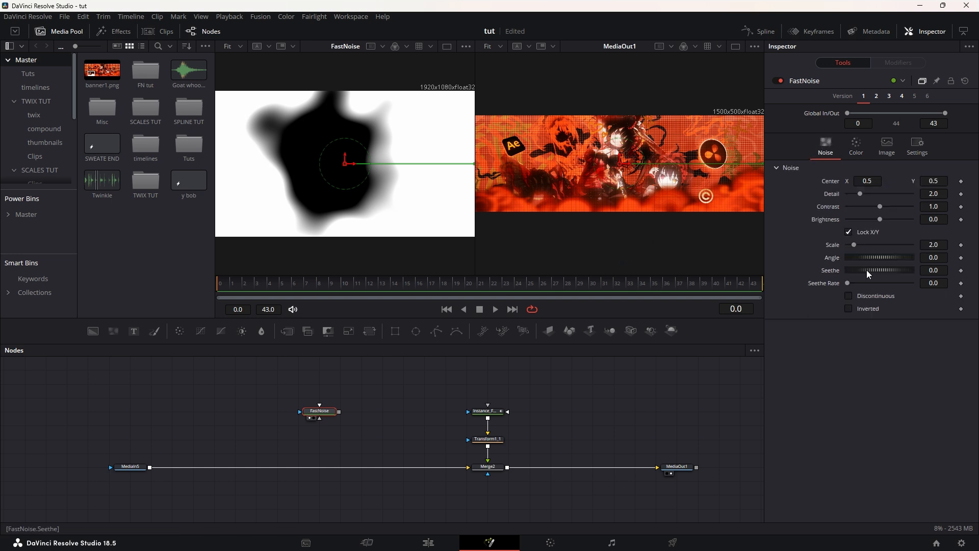
drag(861, 197, 871, 220)
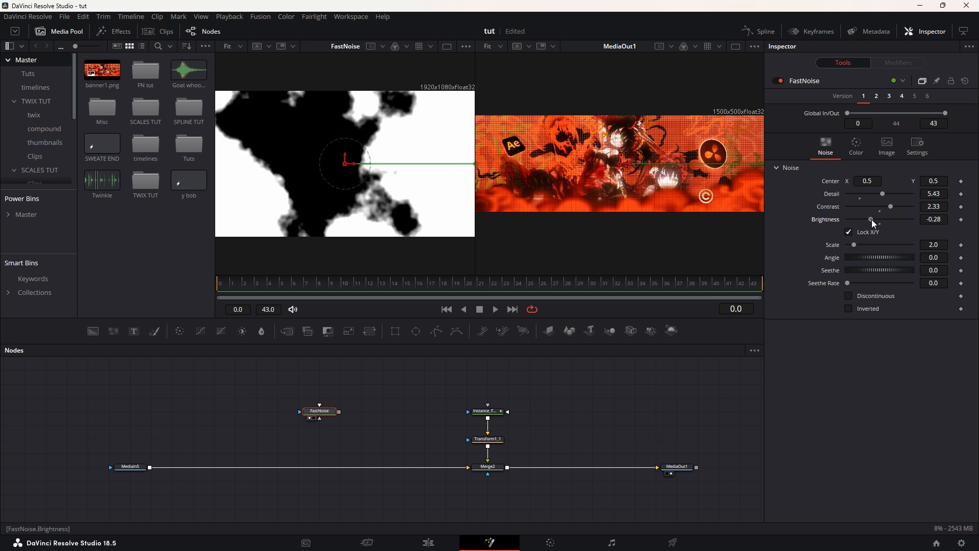
click(485, 411)
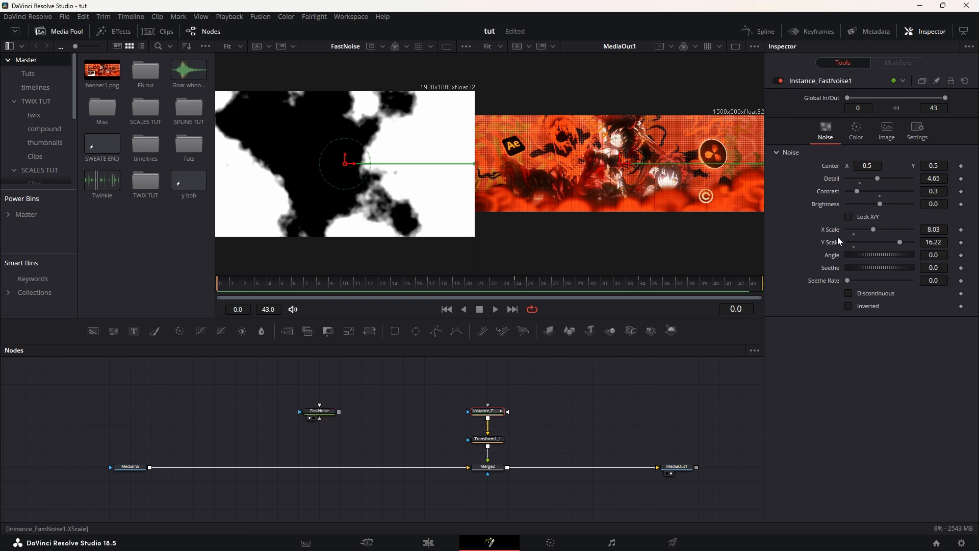
click(327, 411)
click(880, 224)
drag(891, 208, 862, 210)
Unlock the FastNoise X/Y scale and set X Scale to about 4.41 and Y Scale to about 16.38, using Instance_FastNoise1 as reference.
click(496, 412)
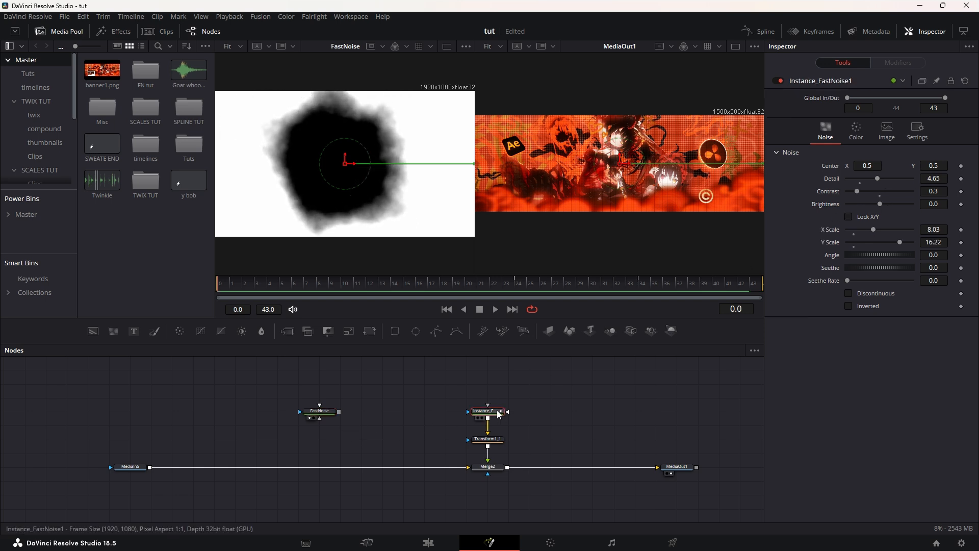
click(329, 415)
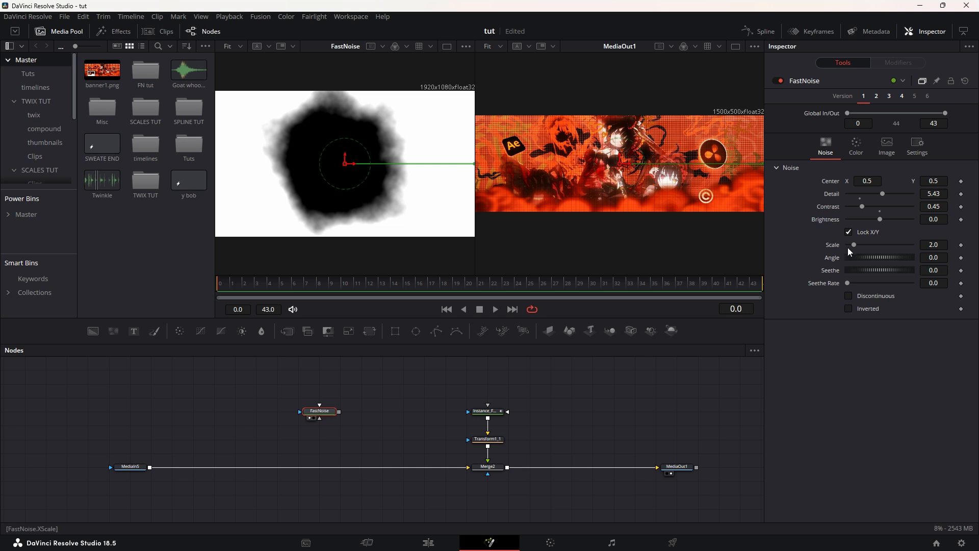
click(850, 232)
drag(855, 244, 895, 257)
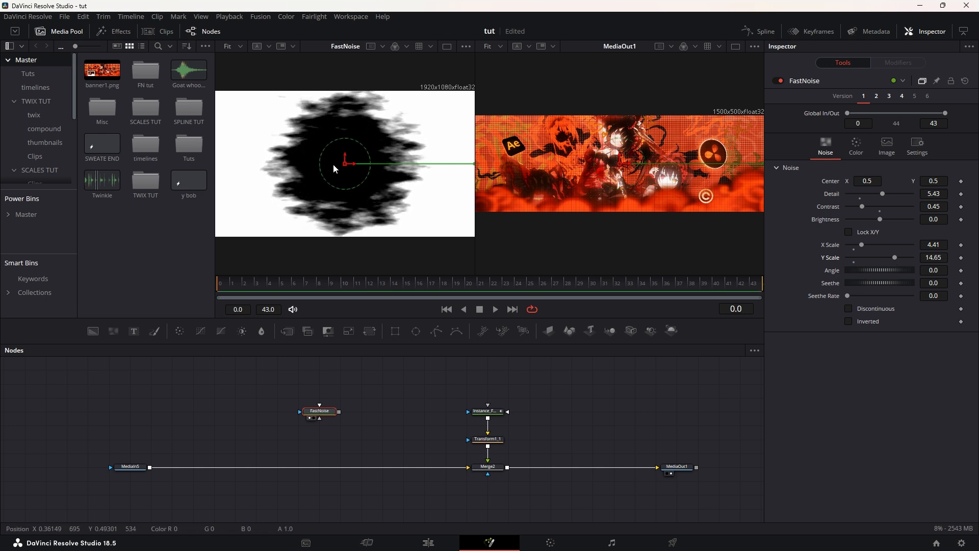
click(500, 414)
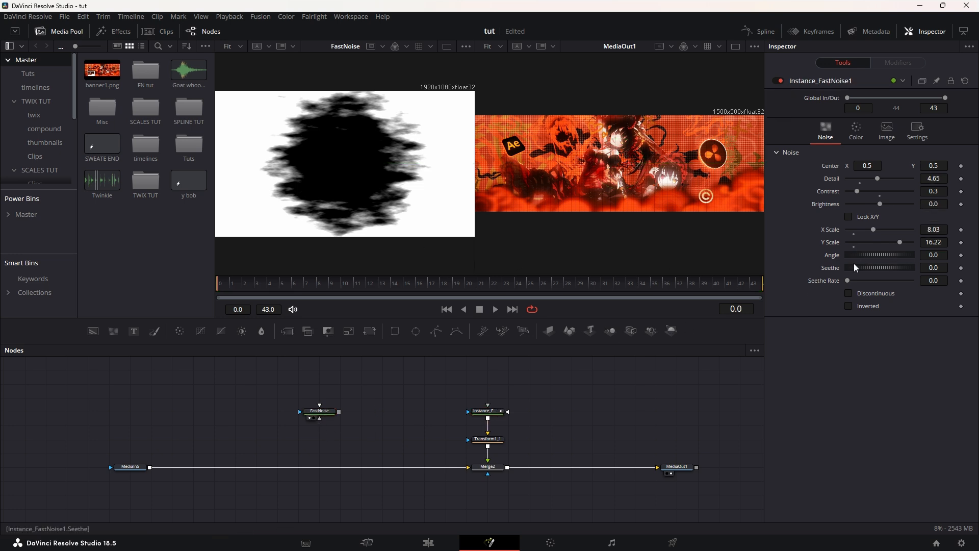
click(320, 411)
drag(898, 258, 902, 256)
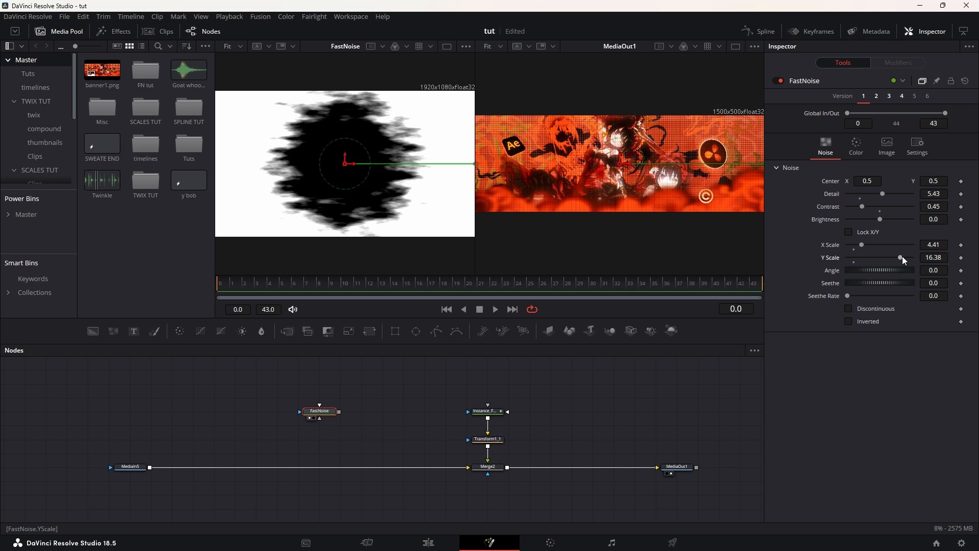
Add a Transform node after FastNoise, stretch its X Size to about 2.46 and show it in the first viewer.
click(369, 429)
drag(366, 425, 402, 435)
click(360, 422)
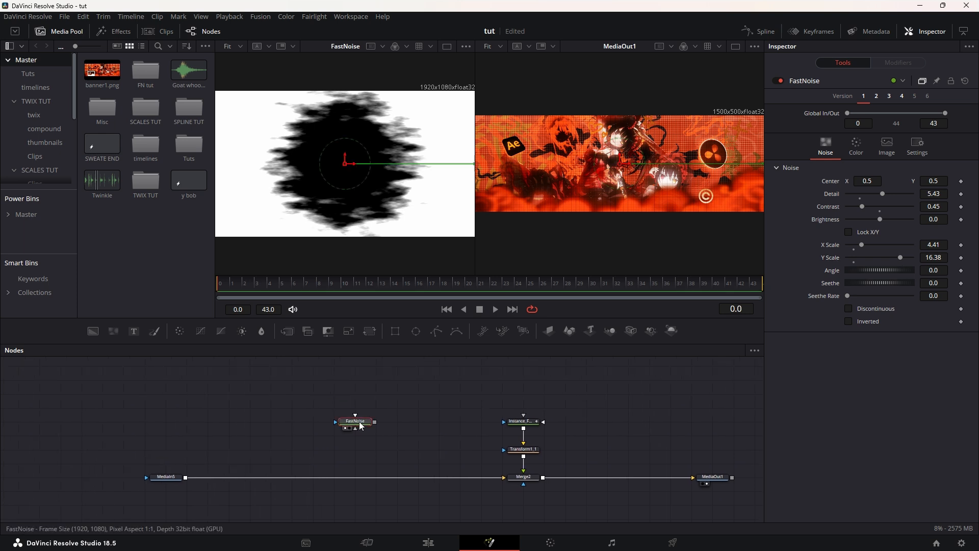
mouse_move(360, 420)
mouse_down()
mouse_move(361, 412)
mouse_move(362, 438)
mouse_up()
key(t)
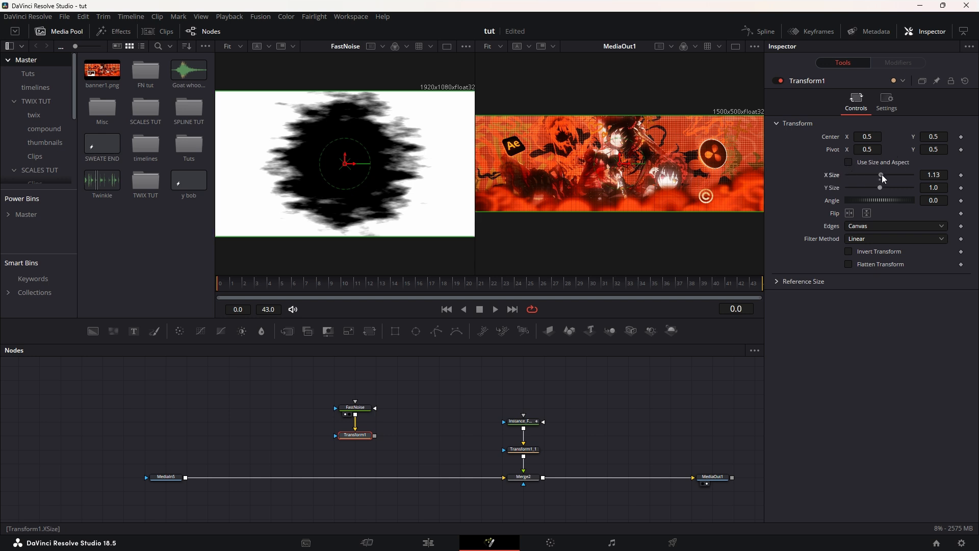
drag(882, 174, 891, 176)
key(1)
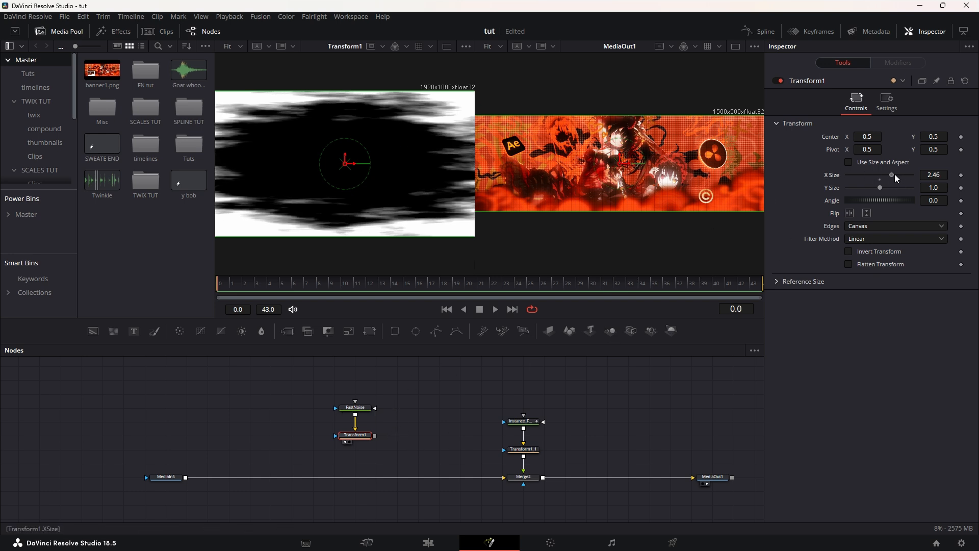
Keyframe the FastNoise gradient offset to go from about -0.645 at frame 0 to 0.0 at frame 24.
click(367, 411)
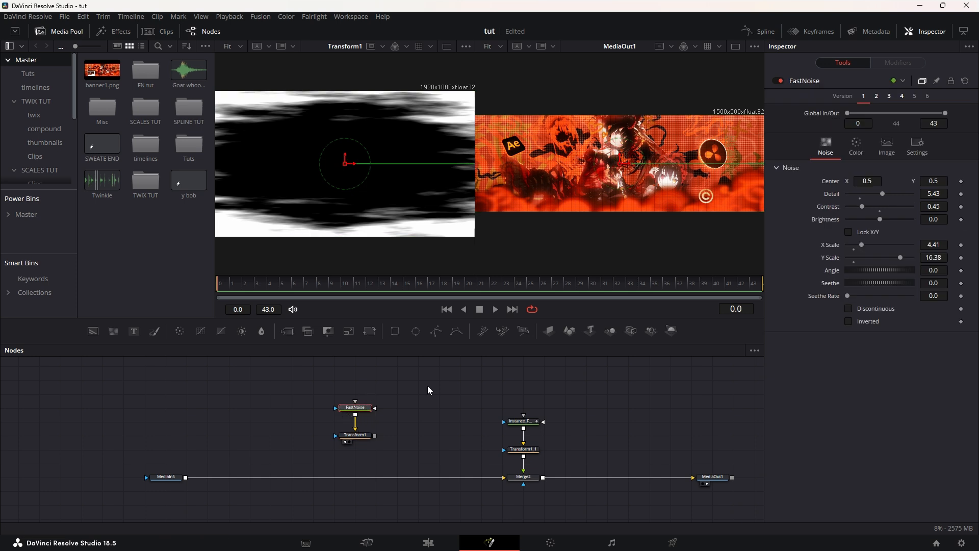
click(857, 148)
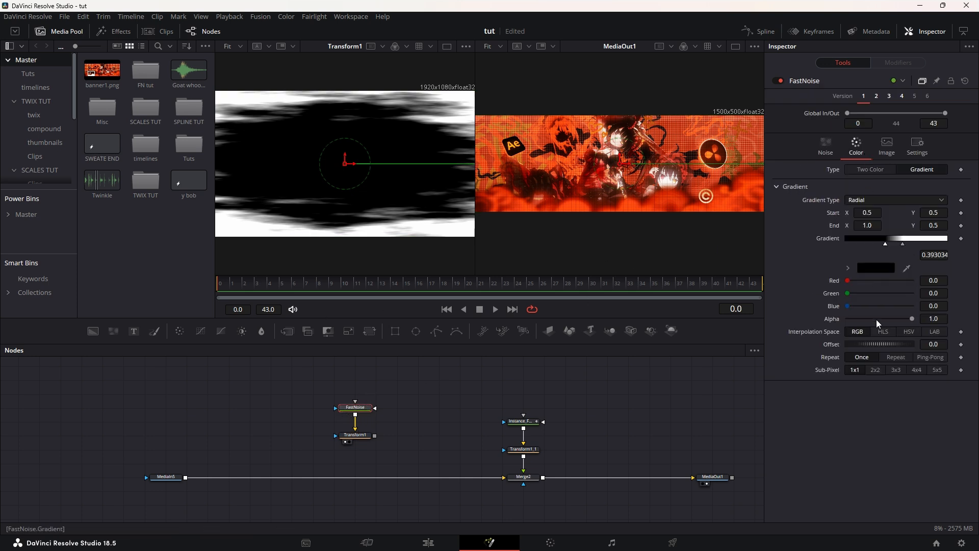
drag(273, 283, 457, 288)
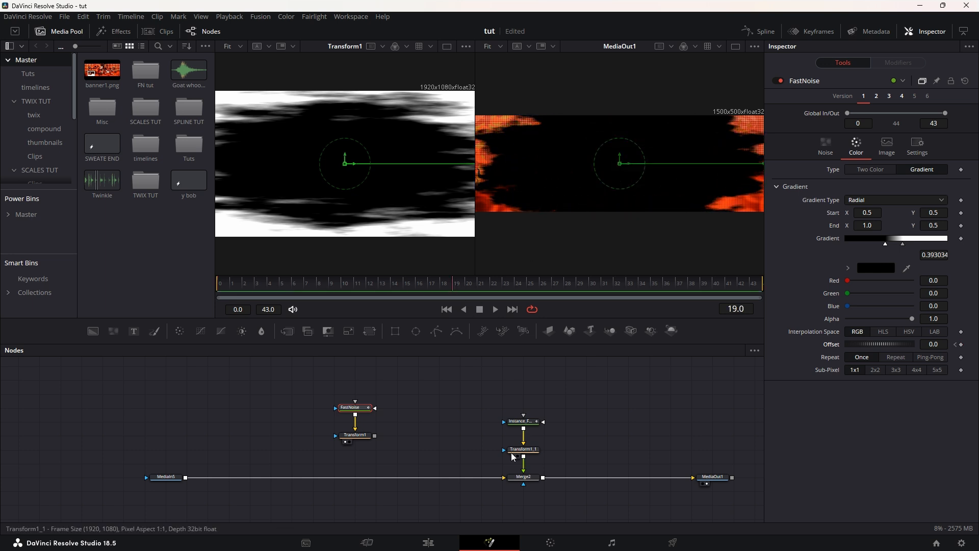
click(521, 421)
click(518, 283)
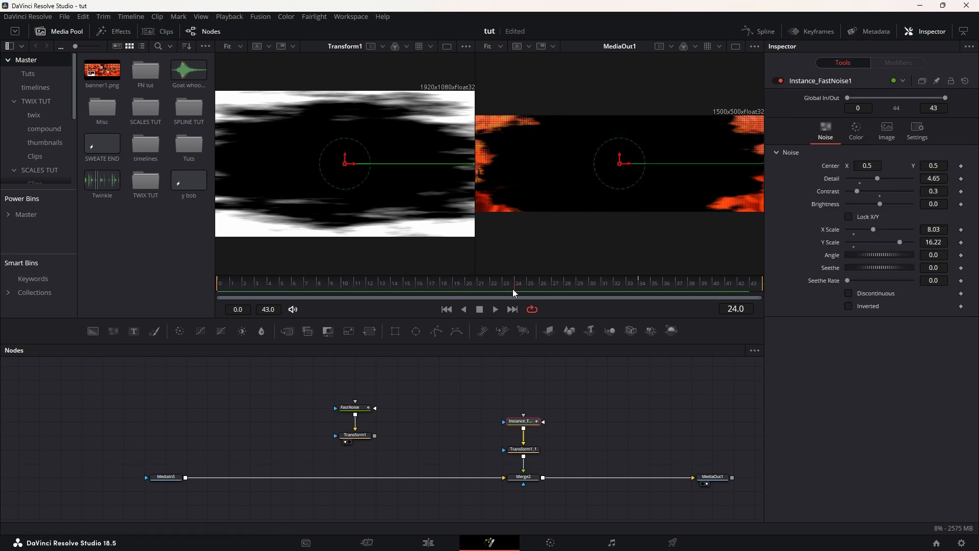
click(363, 408)
click(962, 344)
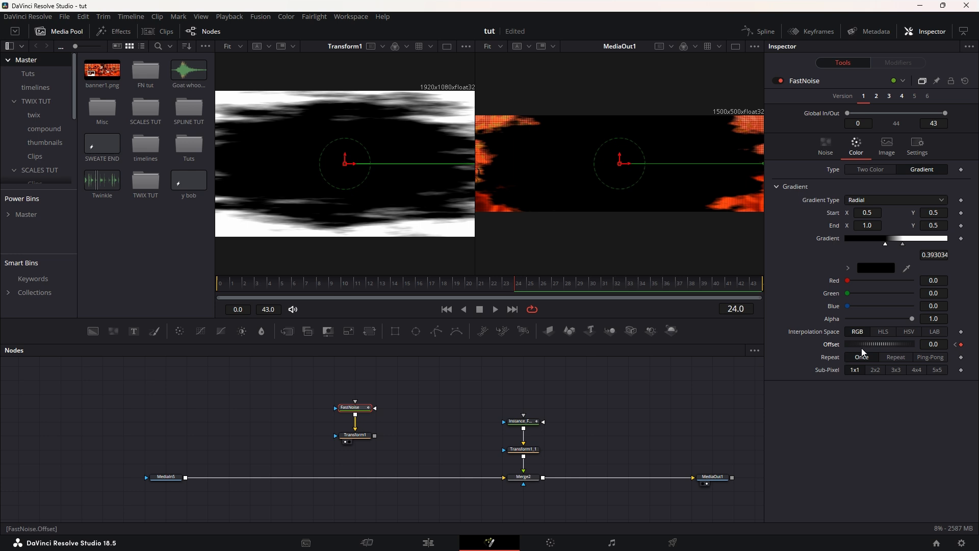
drag(513, 290, 217, 289)
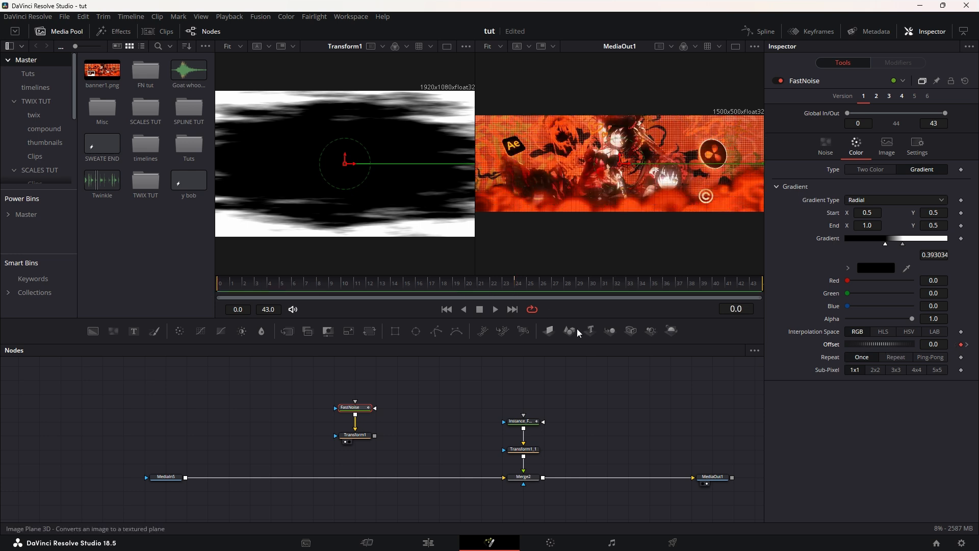
drag(891, 347, 850, 350)
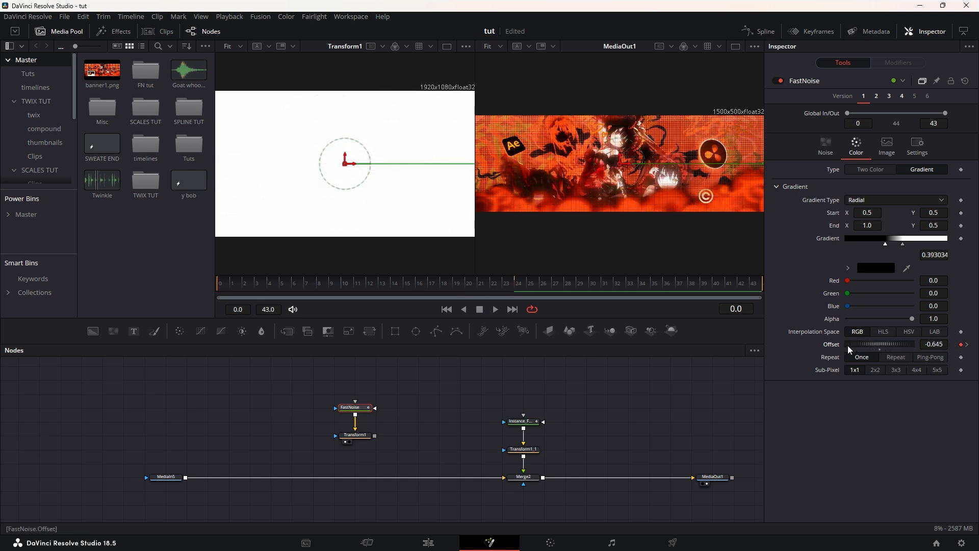
Set the FastNoise gradient offset at frame 24 to about -0.036 and move the black gradient stop to about 0.453.
drag(248, 289, 523, 289)
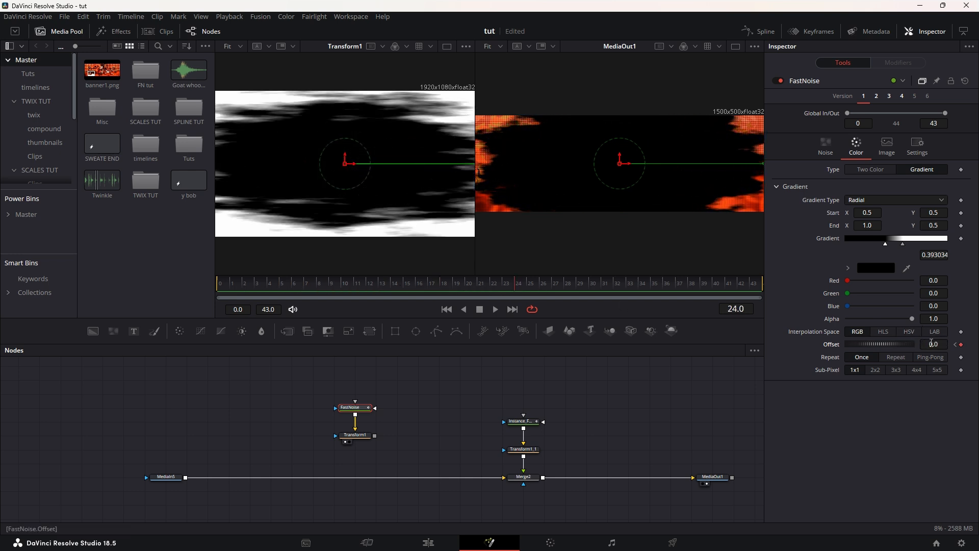
drag(897, 345, 895, 345)
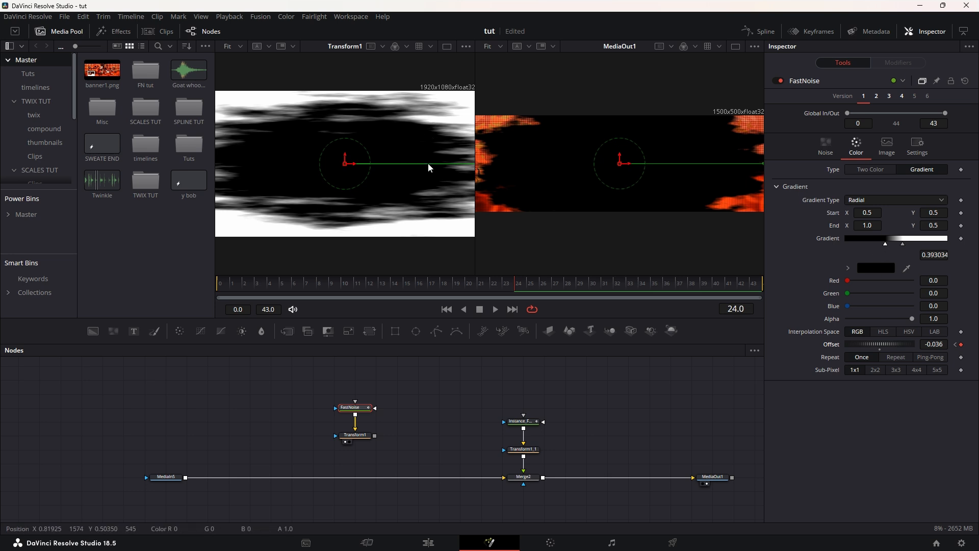
drag(885, 244, 893, 249)
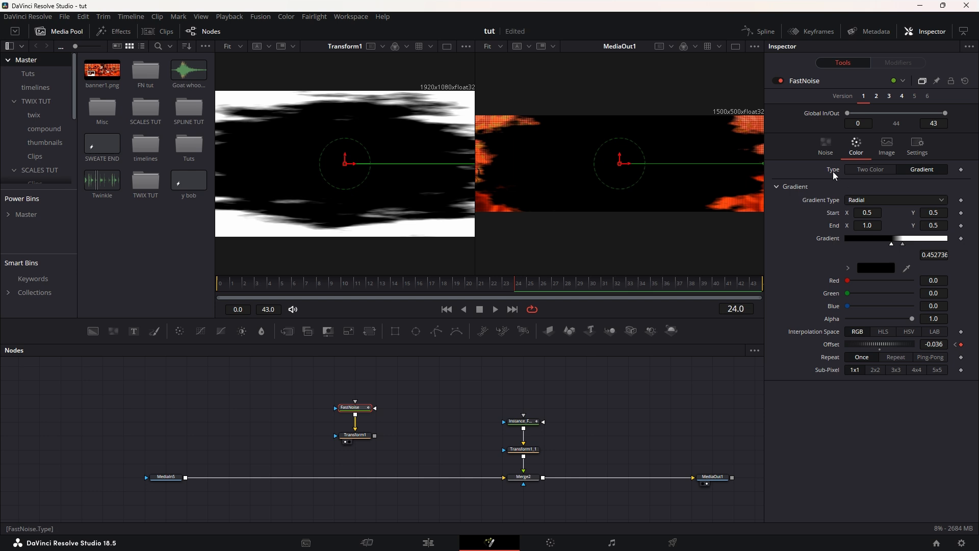
Set the FastNoise detail to about 8.19 and its contrast to about 0.33.
click(825, 145)
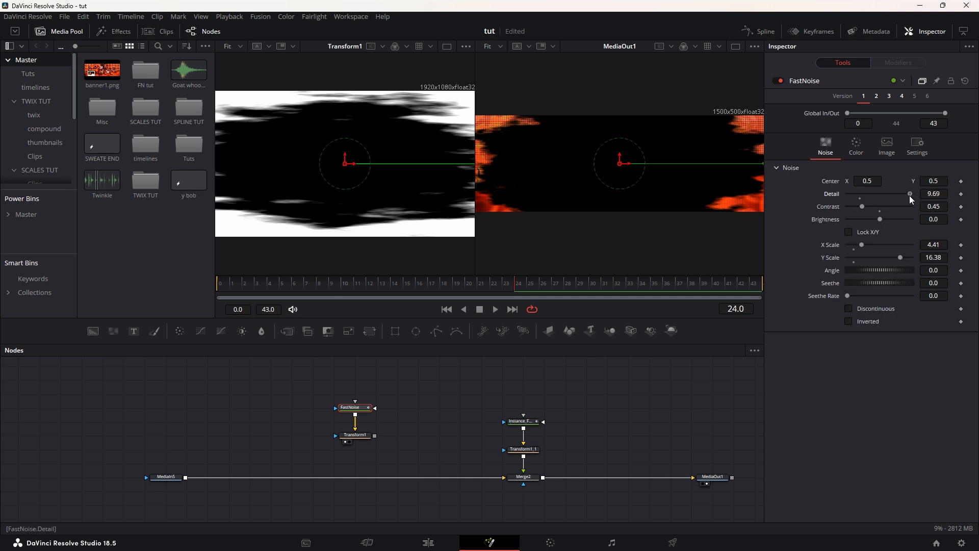
drag(861, 206, 859, 207)
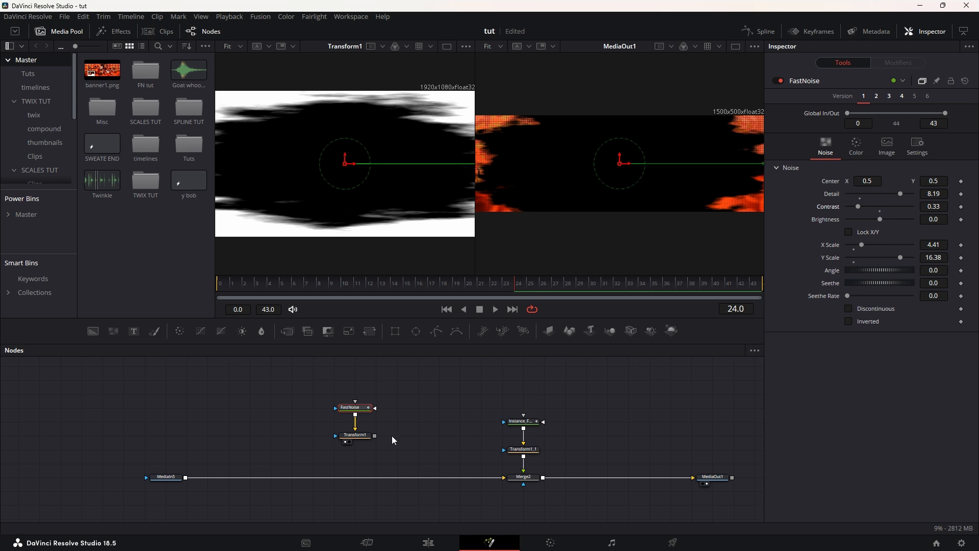
click(366, 436)
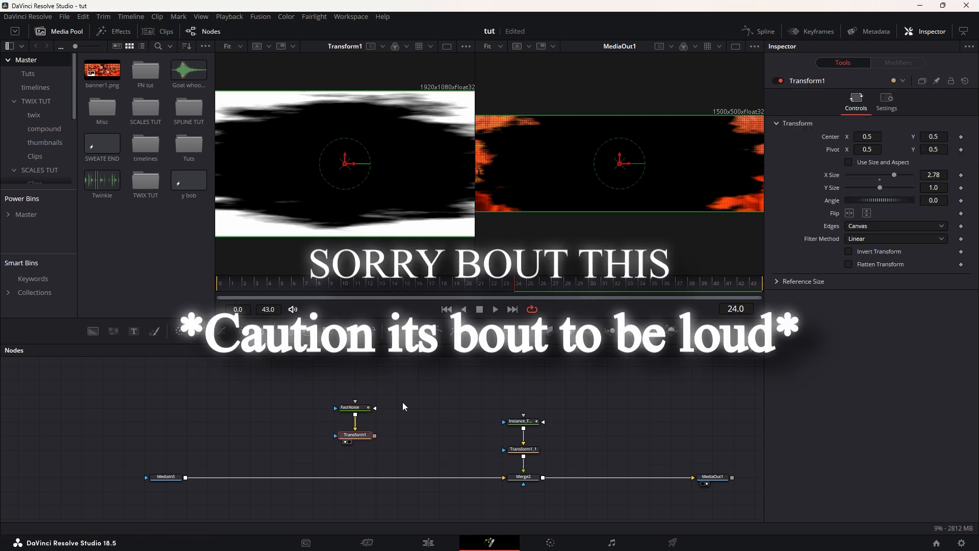
Reshape the FastNoise offset curve in the Spline editor to rise steeply from frame 0 and ease out towards frame 24.
click(474, 287)
drag(474, 290, 223, 289)
click(769, 34)
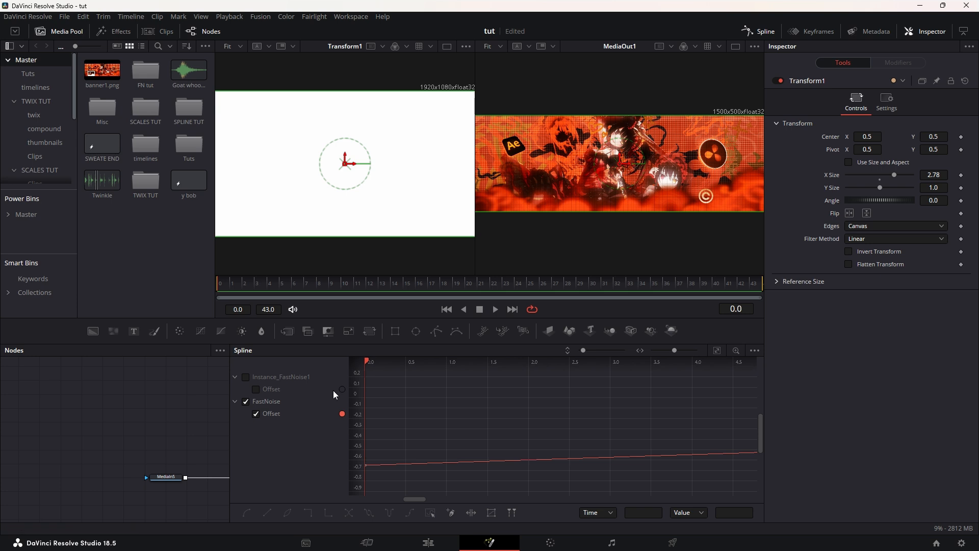
click(717, 350)
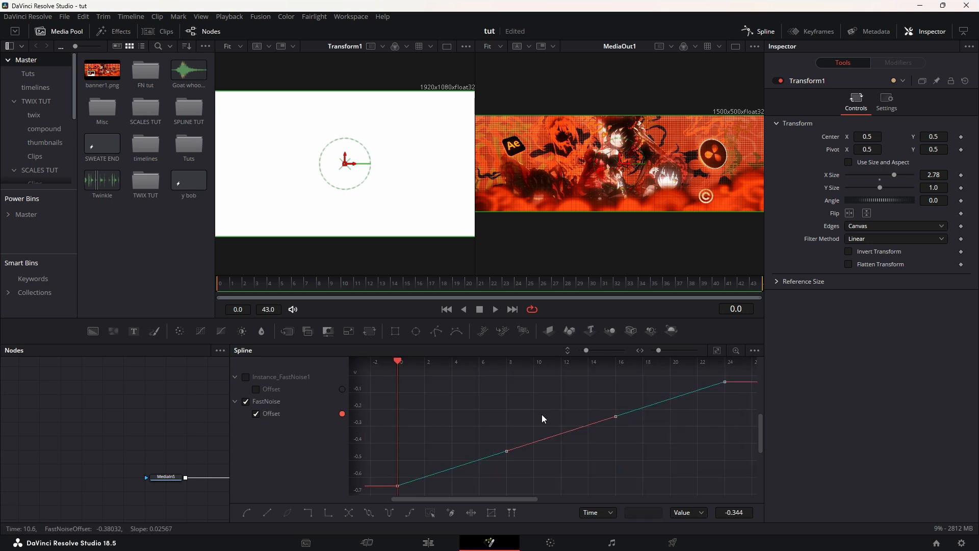
drag(507, 486, 405, 421)
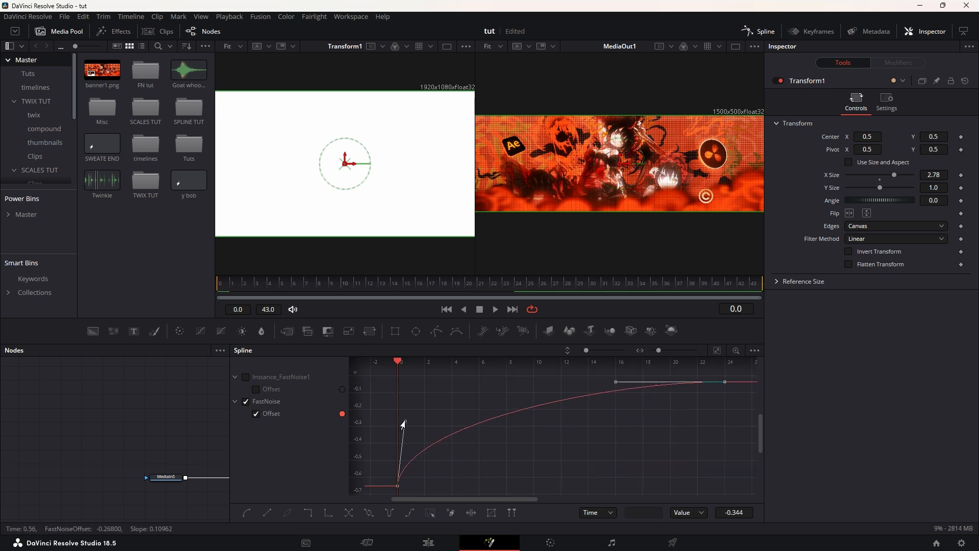
drag(616, 382, 565, 386)
Compare the result with the Instance_FastNoise1 offset curve, and play the animation from the first frame.
click(256, 414)
click(246, 377)
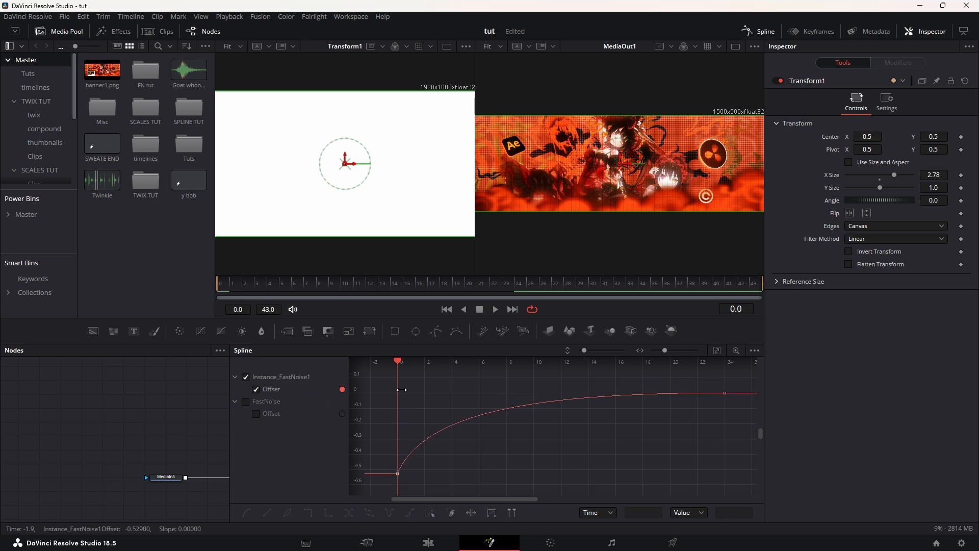
click(255, 389)
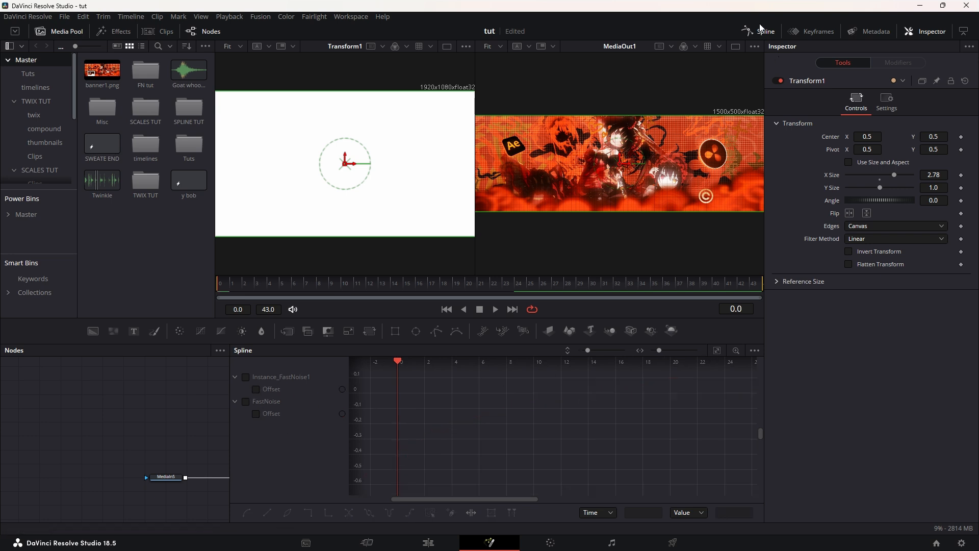
click(760, 31)
drag(506, 285, 218, 290)
click(494, 310)
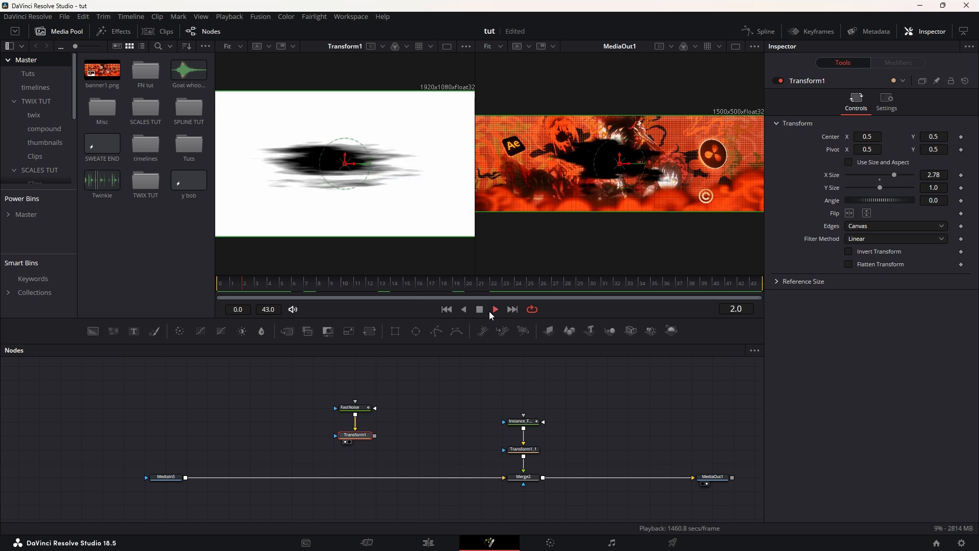
Merge Transform1 over the banner's media input and take the Merge2 branch with Instance_FastNoise1 out of the node flow.
drag(375, 436, 187, 476)
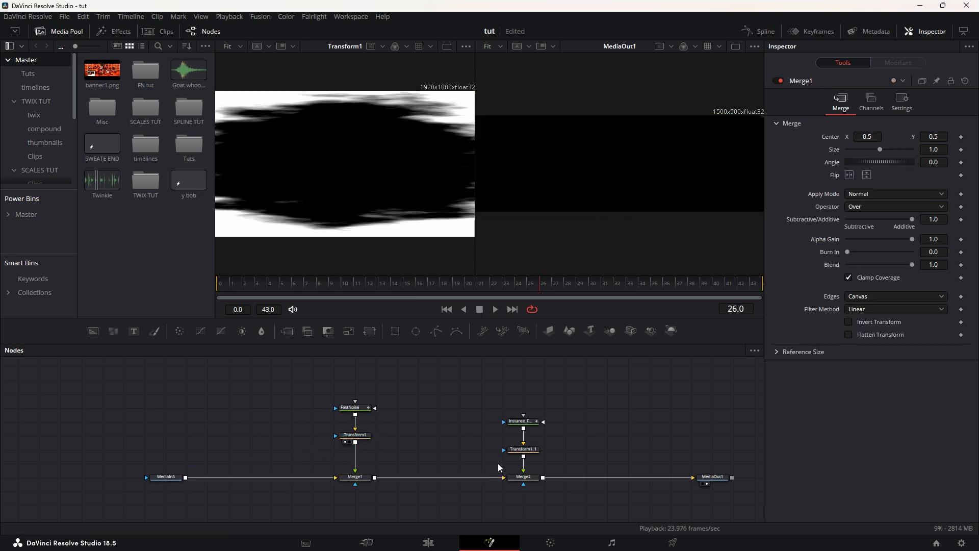
drag(499, 487, 543, 413)
drag(528, 480, 592, 453)
click(486, 445)
drag(481, 439, 513, 439)
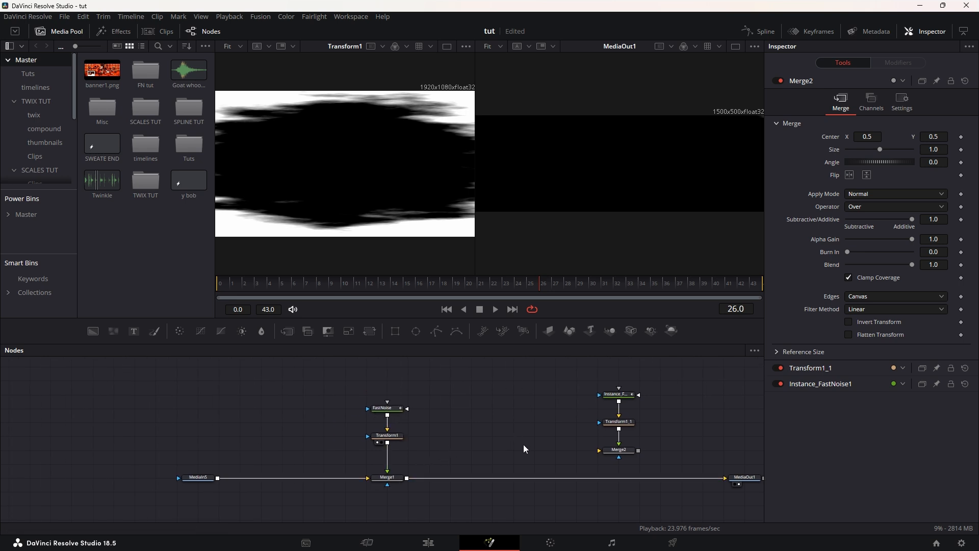
Add a second Transform node between Transform1 and Merge1 and set its size to about 0.47.
click(619, 423)
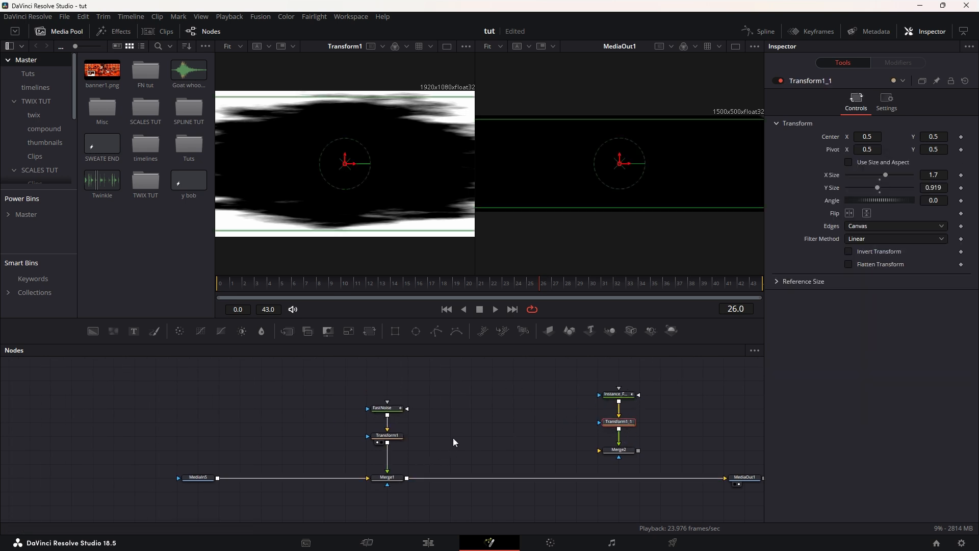
click(387, 435)
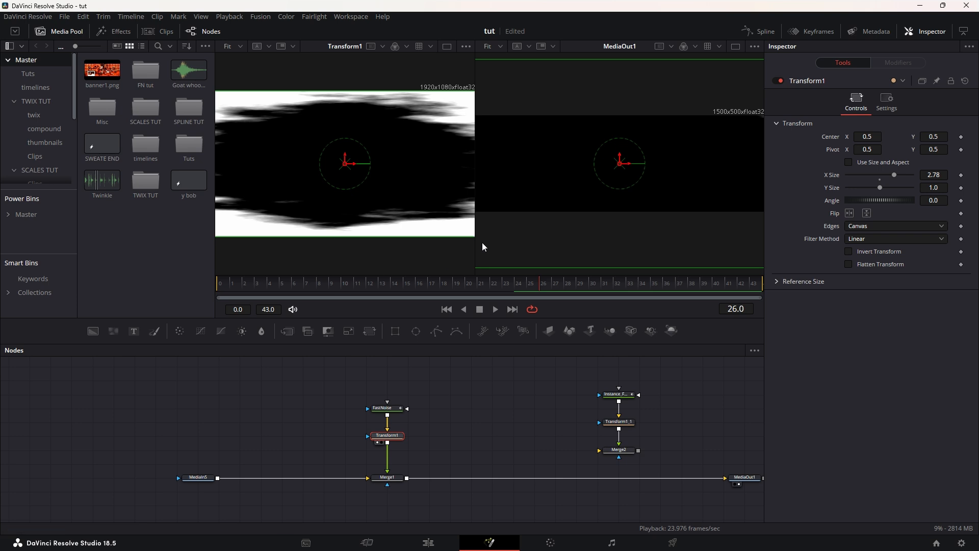
scroll(601, 224, down, 1)
key(t)
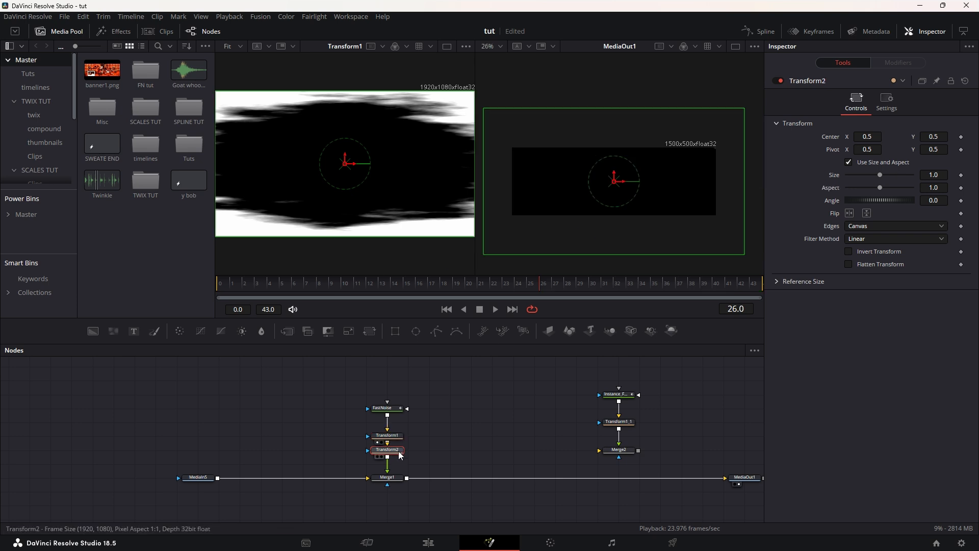
drag(880, 175, 862, 178)
click(607, 366)
scroll(604, 197, up, 1)
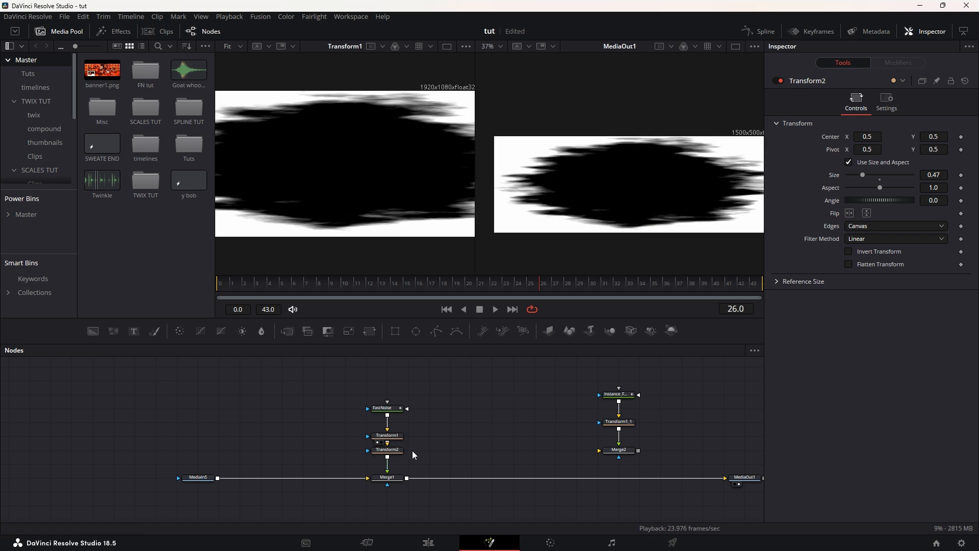
Change the white stop of the FastNoise gradient to black (#000000).
click(385, 408)
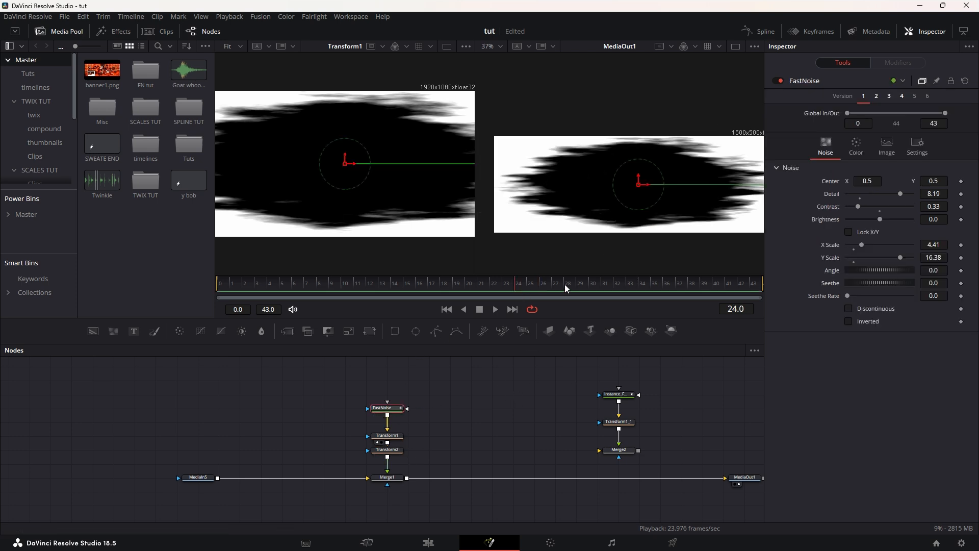
click(866, 145)
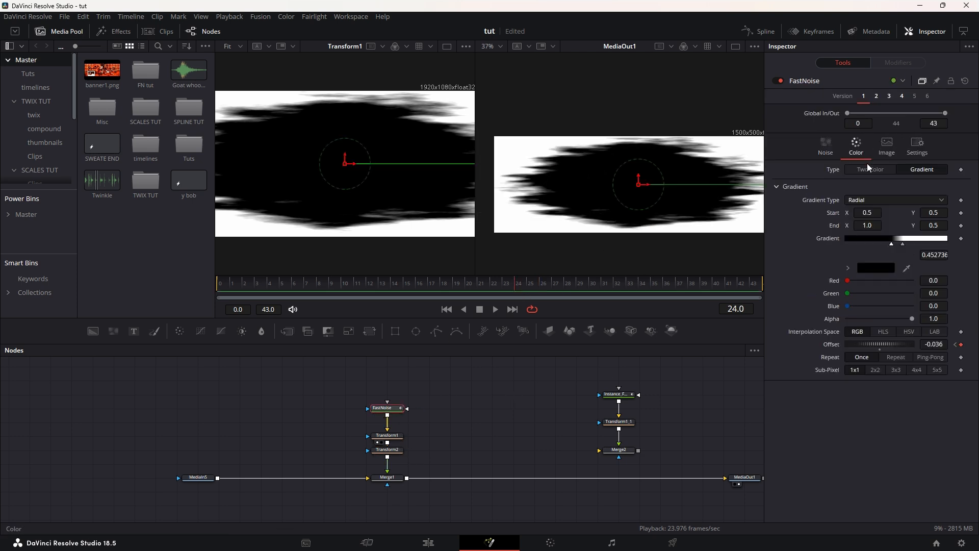
click(904, 246)
click(886, 271)
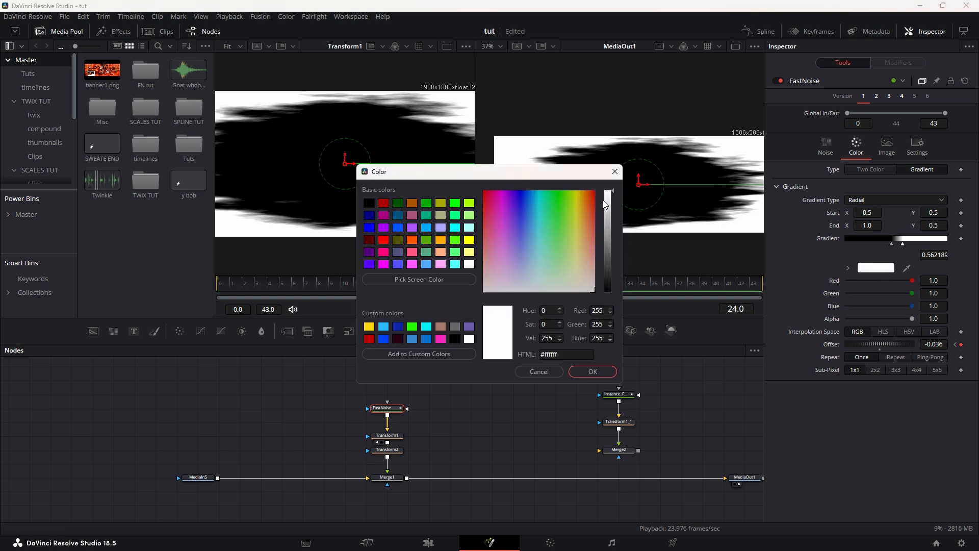
drag(604, 200, 607, 301)
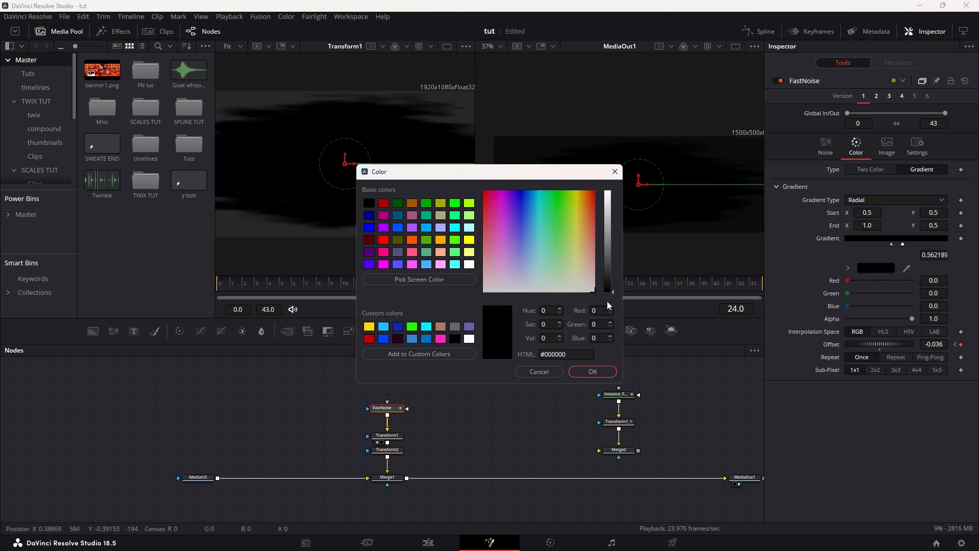
click(580, 370)
Set the alpha of the selected gradient stop to 0.0 and preview the transition over the banner from the first frame.
drag(913, 319, 890, 319)
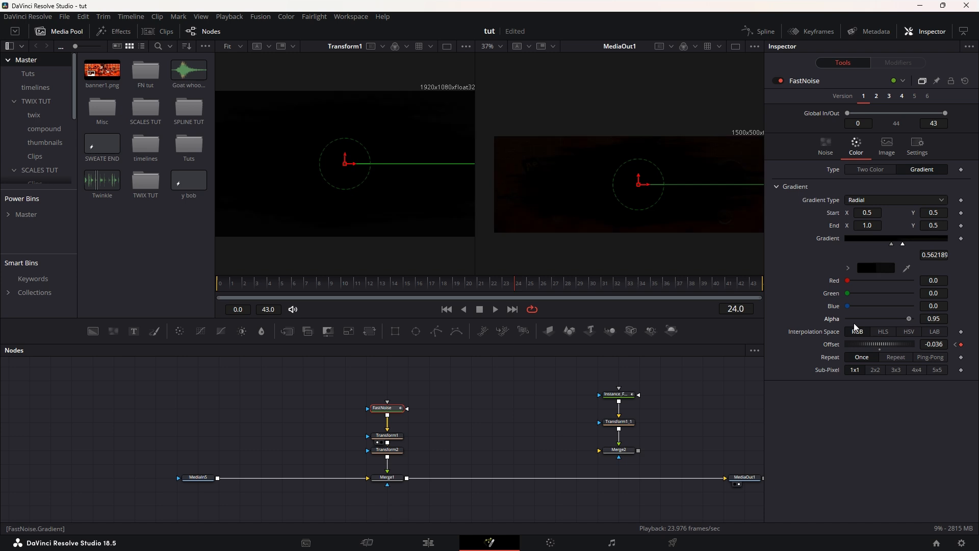
drag(734, 331, 536, 333)
drag(852, 319, 827, 322)
drag(464, 292, 219, 291)
click(497, 310)
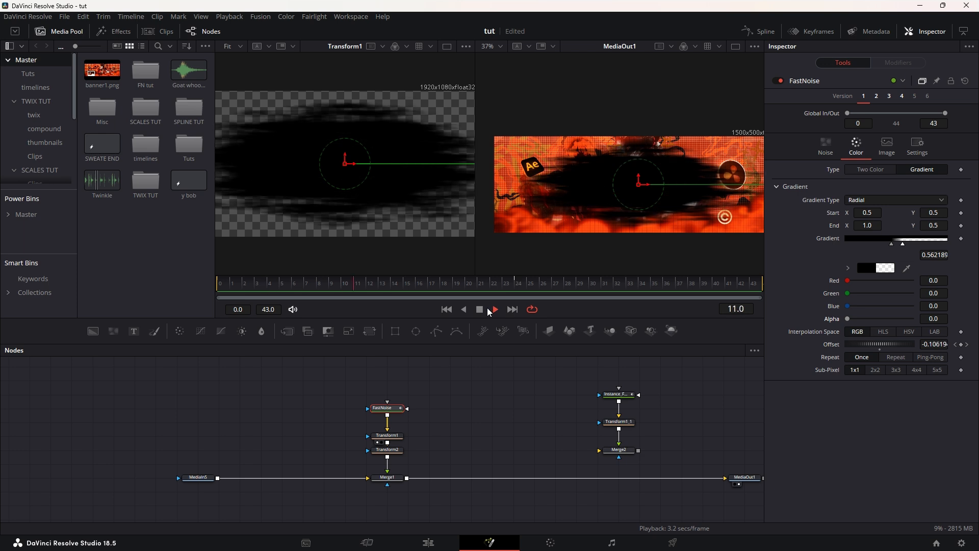
drag(632, 276, 202, 295)
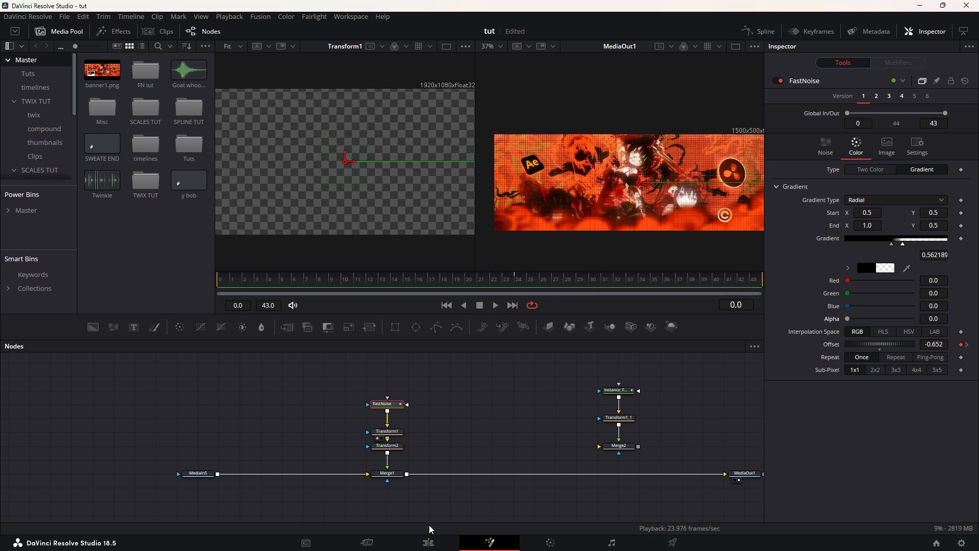
Open the second clip's composition on the Fusion page and space its Background1 node farther from Merge1.
click(428, 542)
click(385, 326)
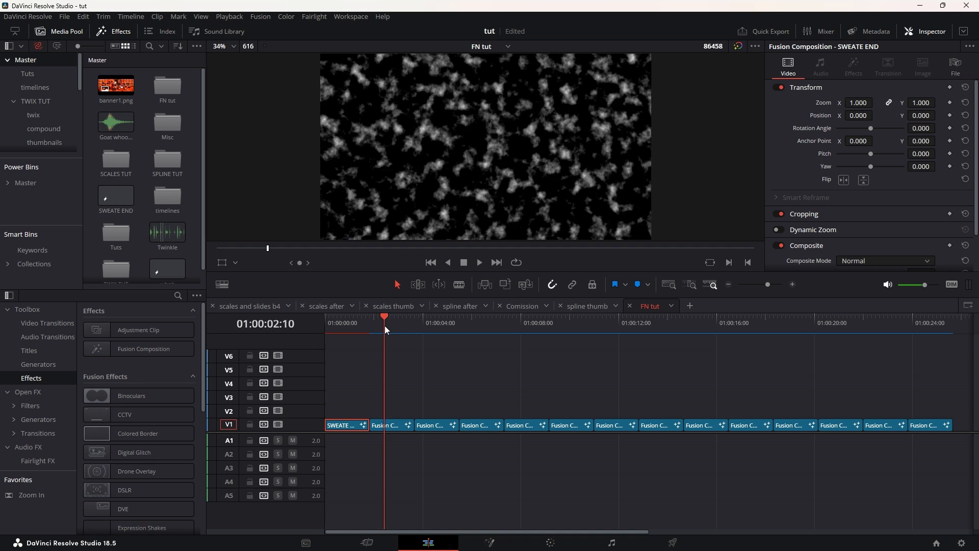
click(393, 427)
key(shift+5)
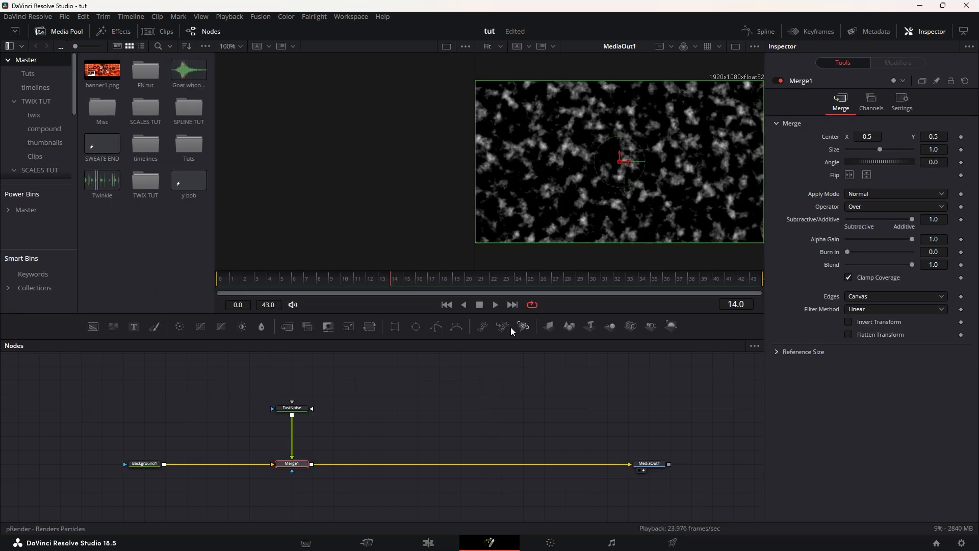
drag(324, 475, 156, 474)
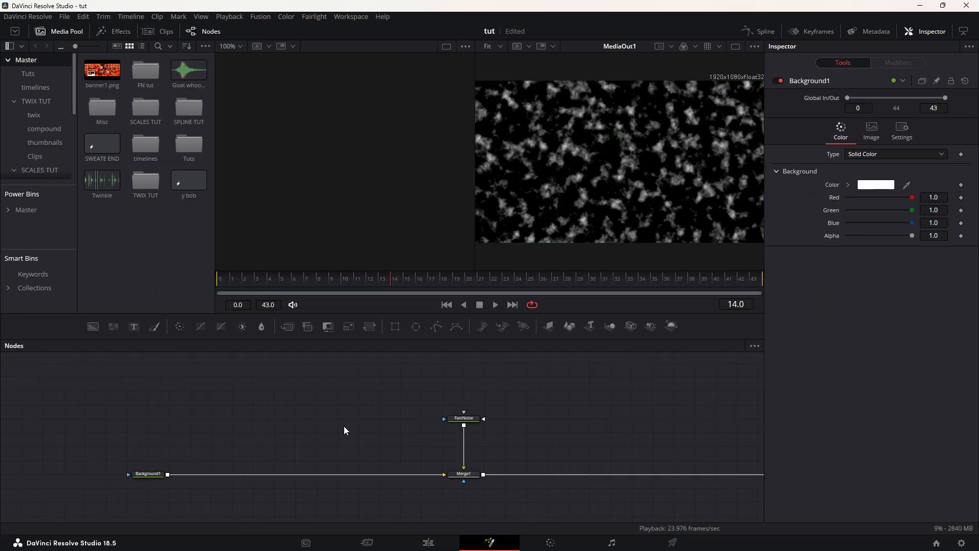
drag(428, 418, 470, 416)
click(513, 416)
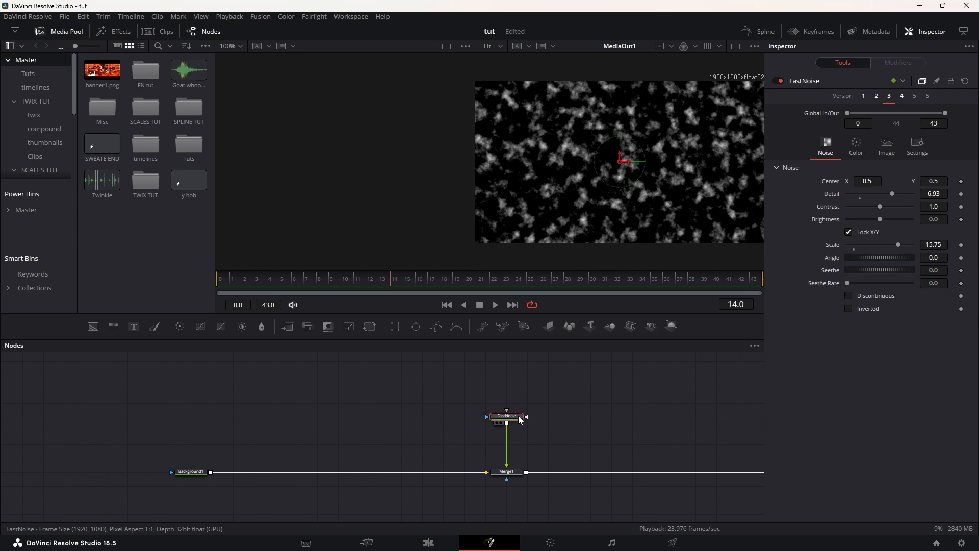
click(493, 384)
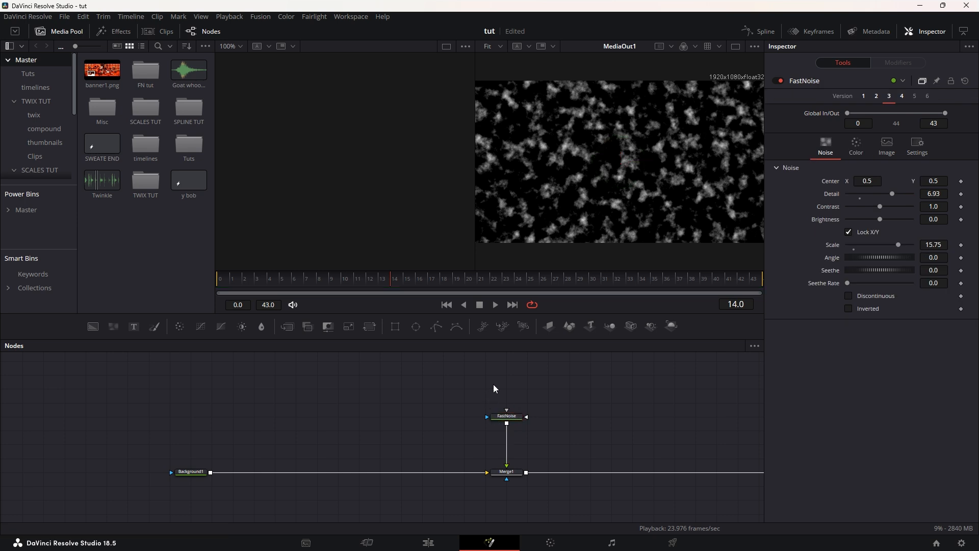
Preview the following clips on the FN tut timeline, and reopen the second clip's Fusion composition.
click(428, 542)
click(461, 324)
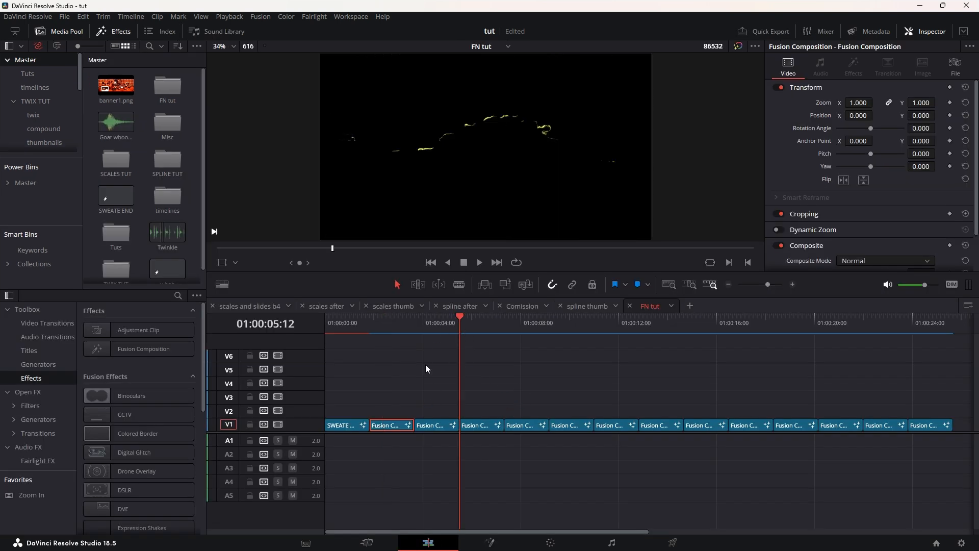
drag(455, 321, 405, 321)
key(shift+5)
Add a second FastNoise node shown in the first viewer, with detail about 8.58, contrast about 2.46 and scale about 17.32.
click(436, 398)
drag(114, 326, 394, 416)
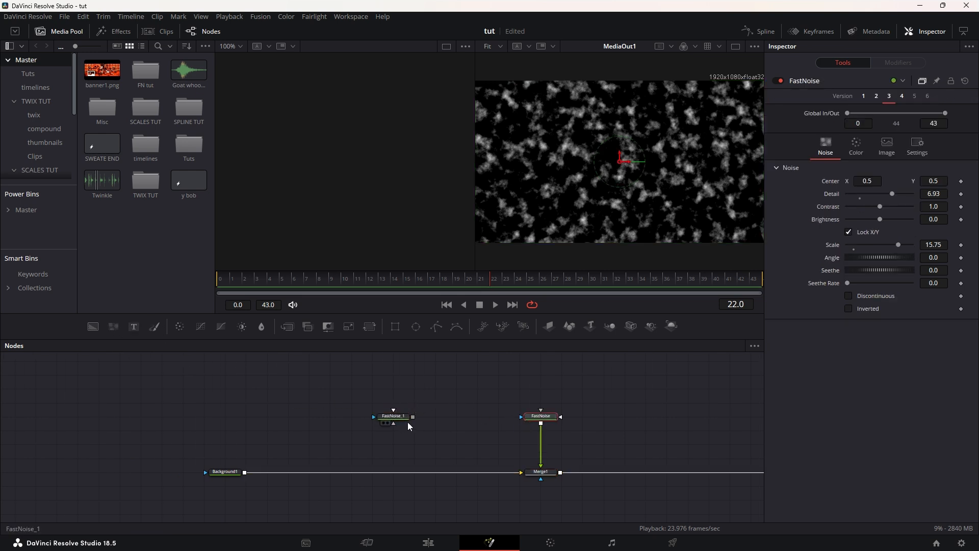
key(1)
drag(860, 194, 891, 207)
drag(856, 248, 904, 247)
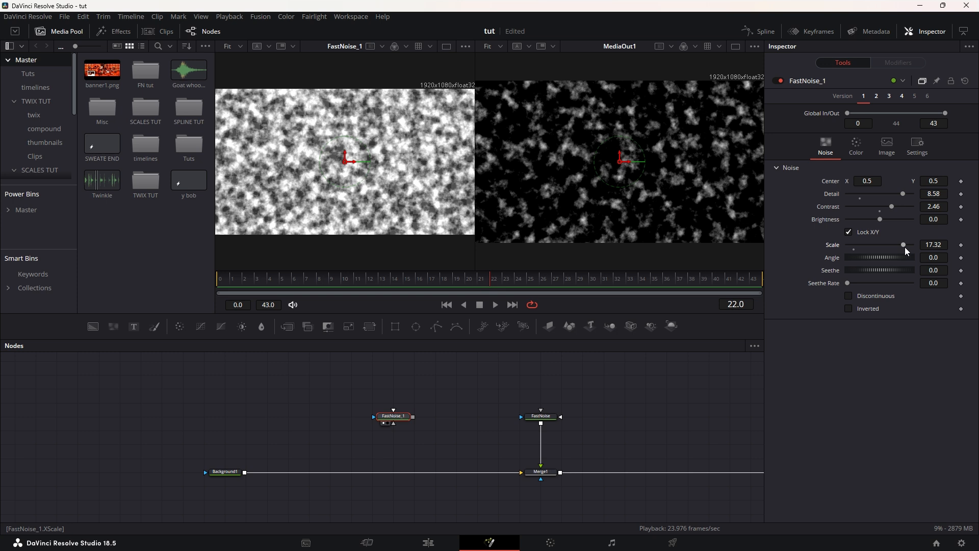
Switch FastNoise_1 to gradient colouring and swap the gradient stops so it runs from white to black.
click(857, 146)
click(910, 172)
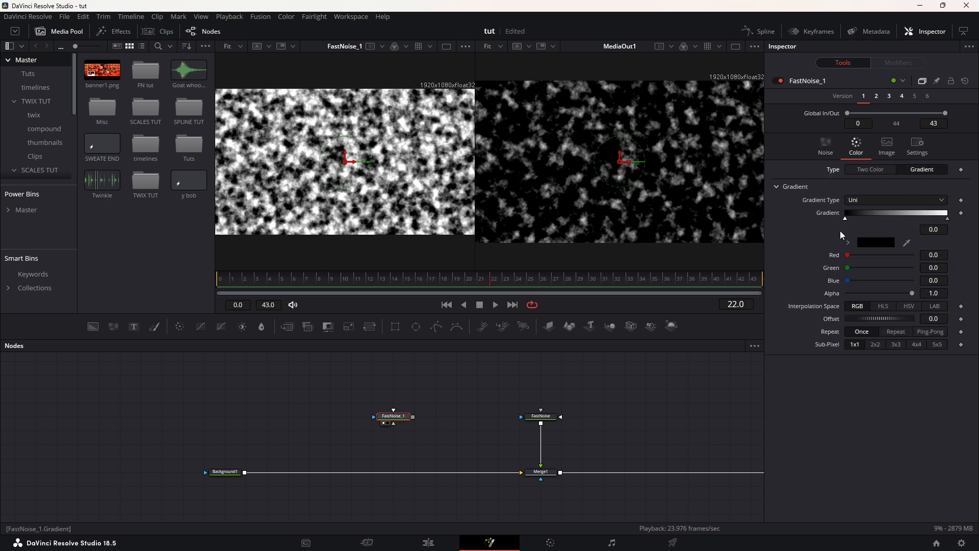
mouse_move(846, 218)
mouse_down()
mouse_move(924, 220)
mouse_move(795, 219)
mouse_up()
drag(922, 219, 971, 221)
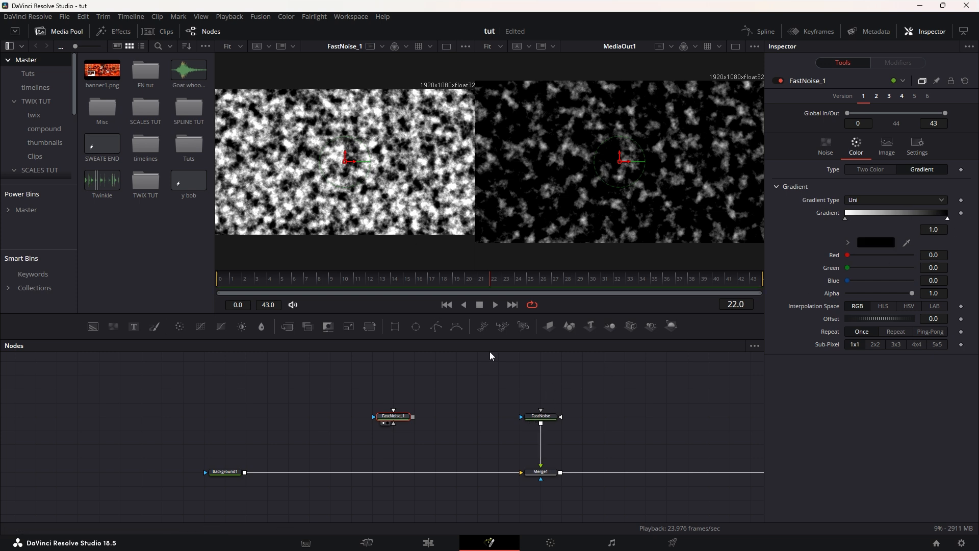
Reposition the FastNoise and Merge1 nodes together along Background1's connection and show FastNoise's two-colour settings.
click(541, 417)
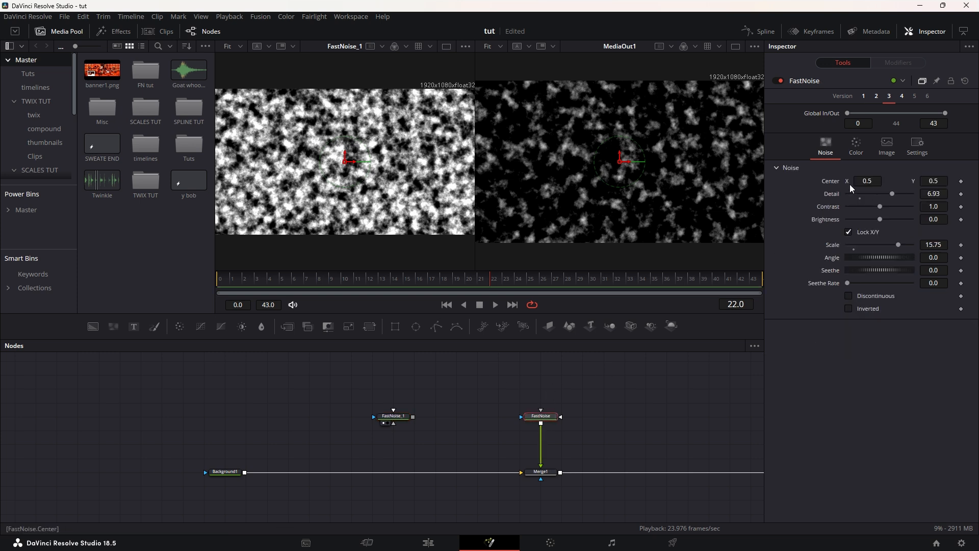
click(861, 153)
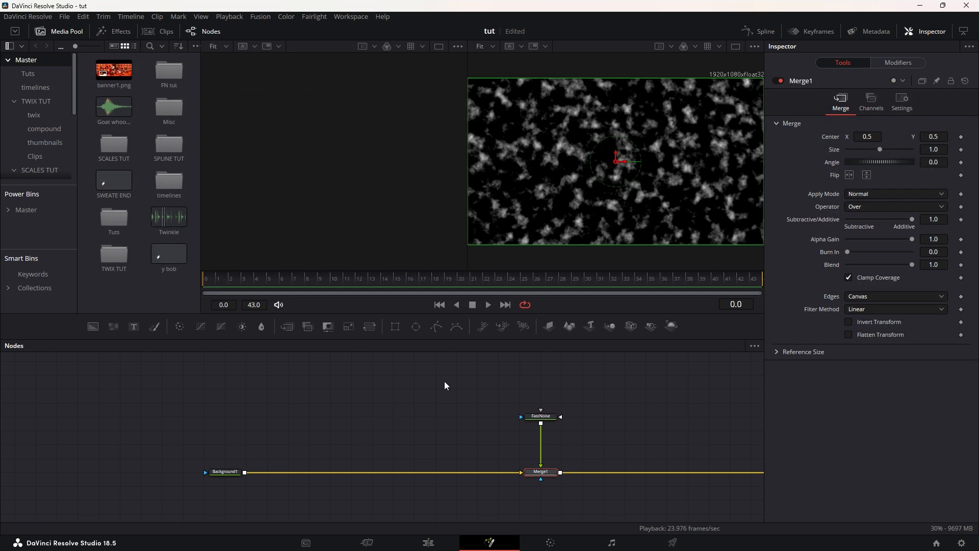
drag(537, 386, 550, 487)
drag(553, 473, 385, 473)
click(409, 449)
click(387, 417)
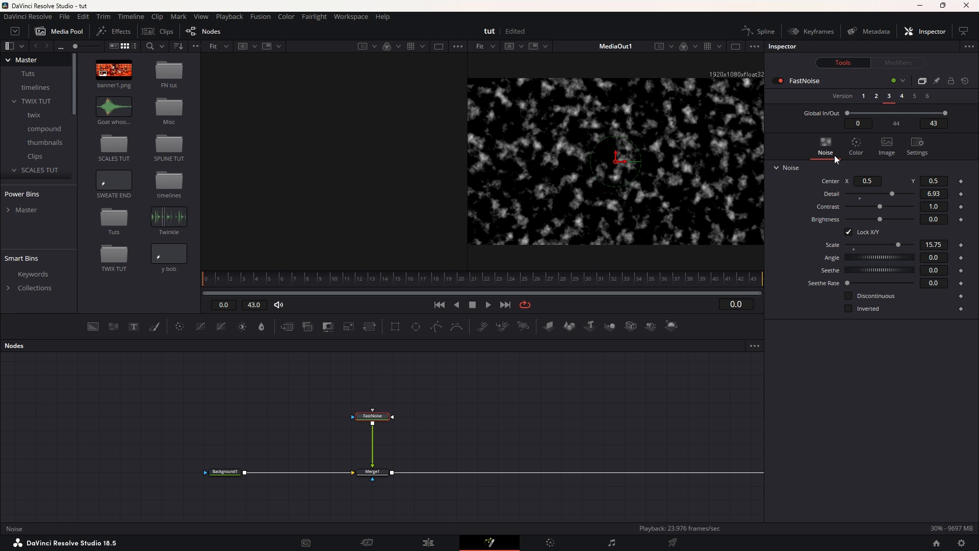
click(858, 148)
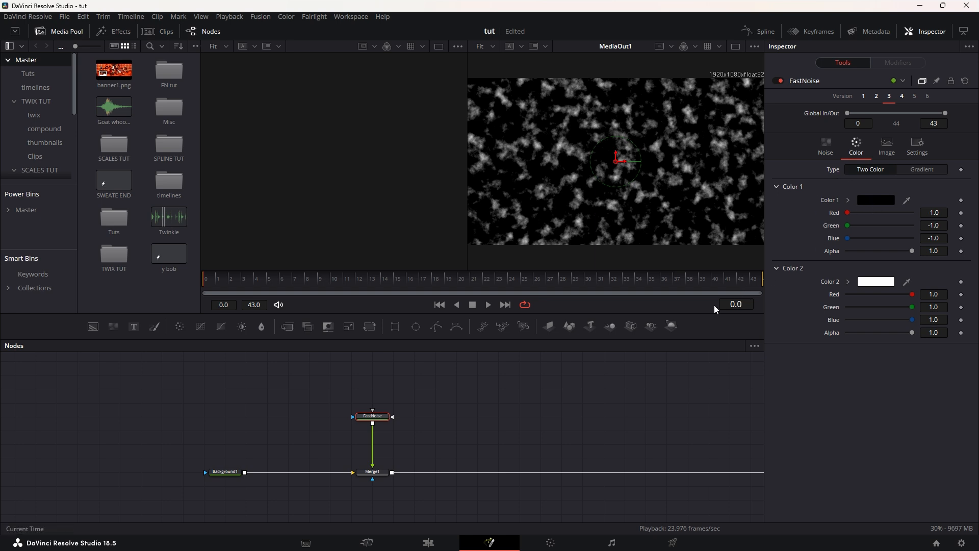
drag(350, 411, 525, 476)
click(521, 417)
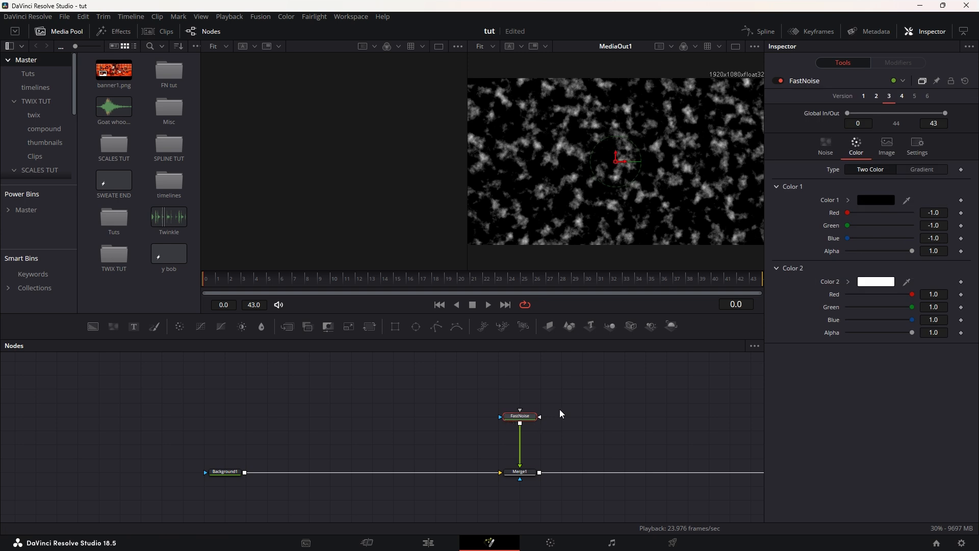
Examine the FastNoise node's options for loading, saving and resetting its default settings.
right_click(530, 417)
mouse_move(570, 393)
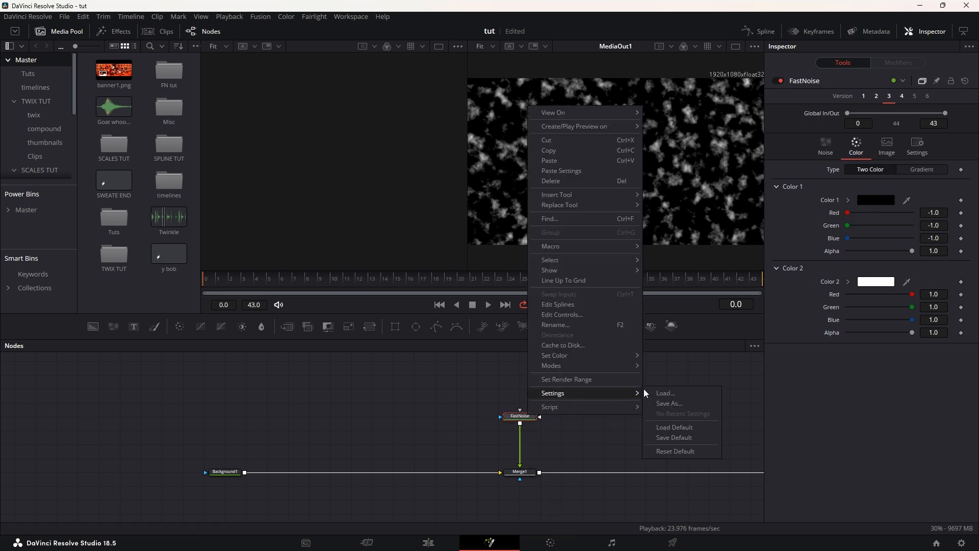
click(506, 357)
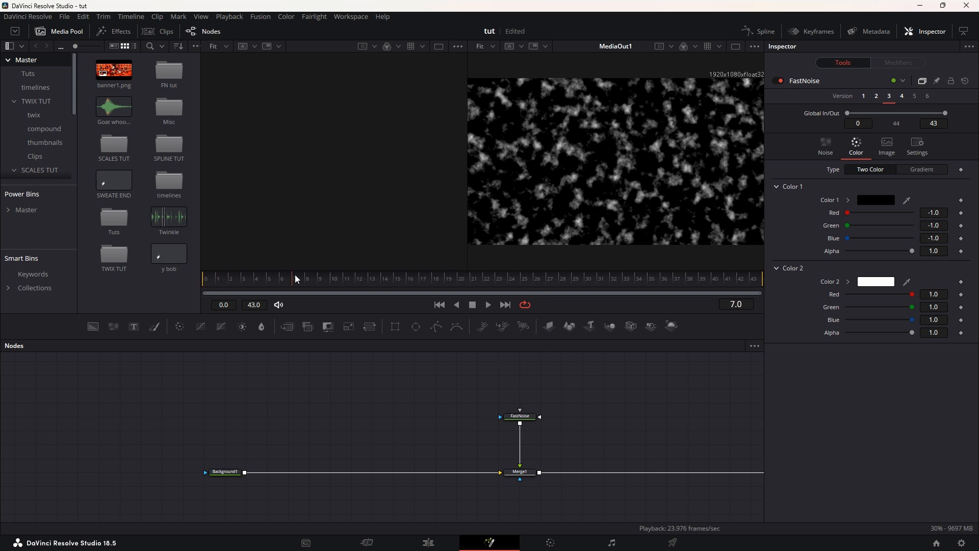
Return to the FN tut timeline, open the third clip's Fusion composition and examine its FastNoise colour settings.
drag(698, 279, 231, 285)
click(428, 542)
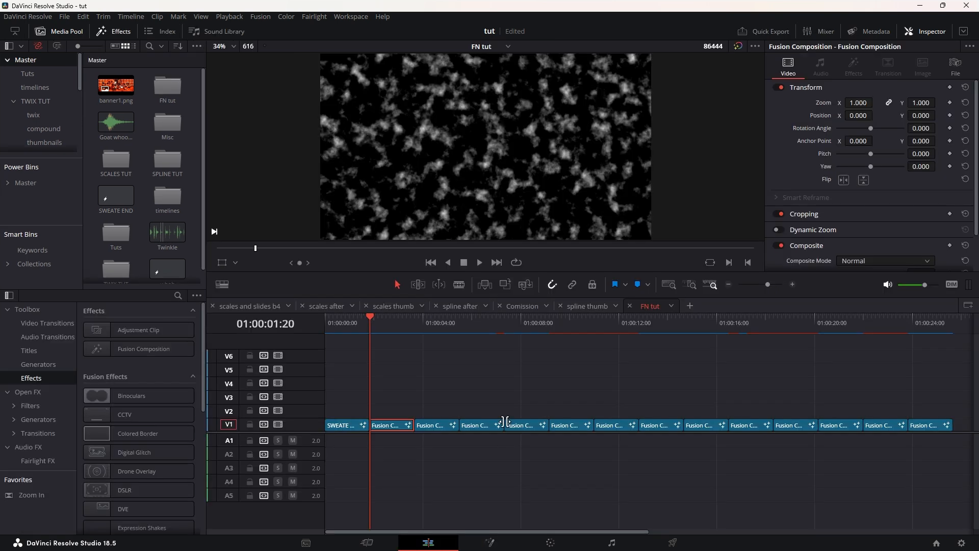
click(440, 430)
key(shift+5)
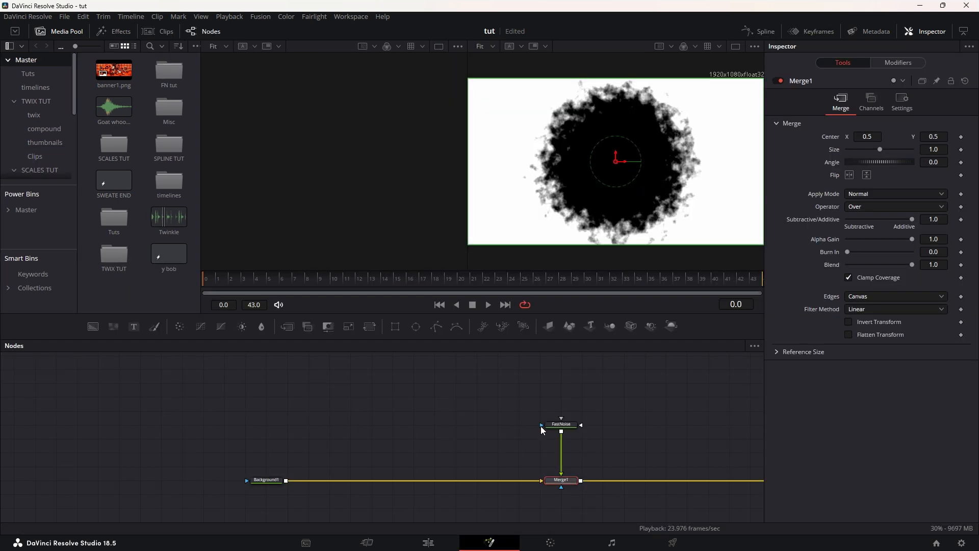
click(566, 424)
click(856, 143)
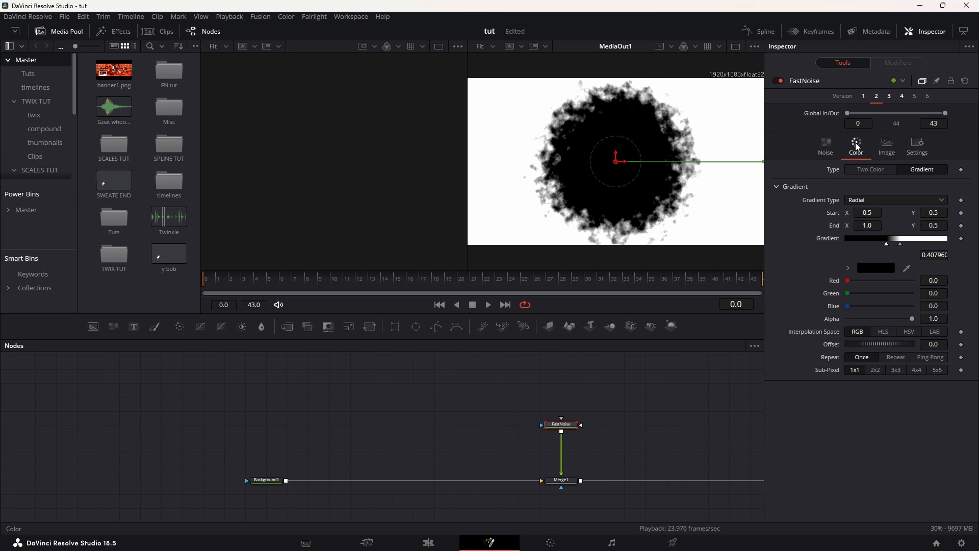
Open the seventh timeline clip's Fusion composition and examine its FastNoise colour settings.
click(415, 543)
drag(444, 327, 616, 333)
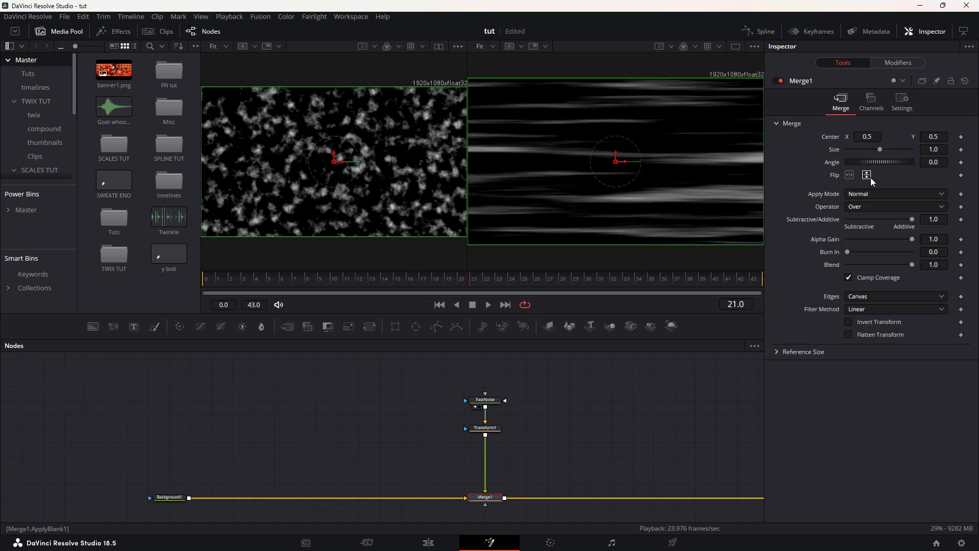
click(868, 110)
click(843, 106)
click(497, 406)
click(853, 146)
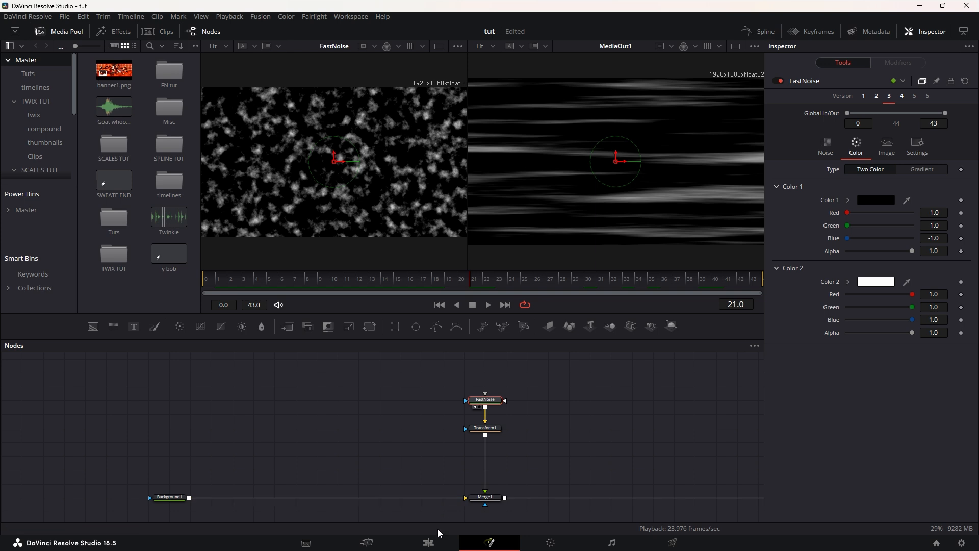
Open the first timeline clip's Fusion composition and examine the colour settings of its FastNoise node.
click(433, 542)
drag(612, 329, 366, 321)
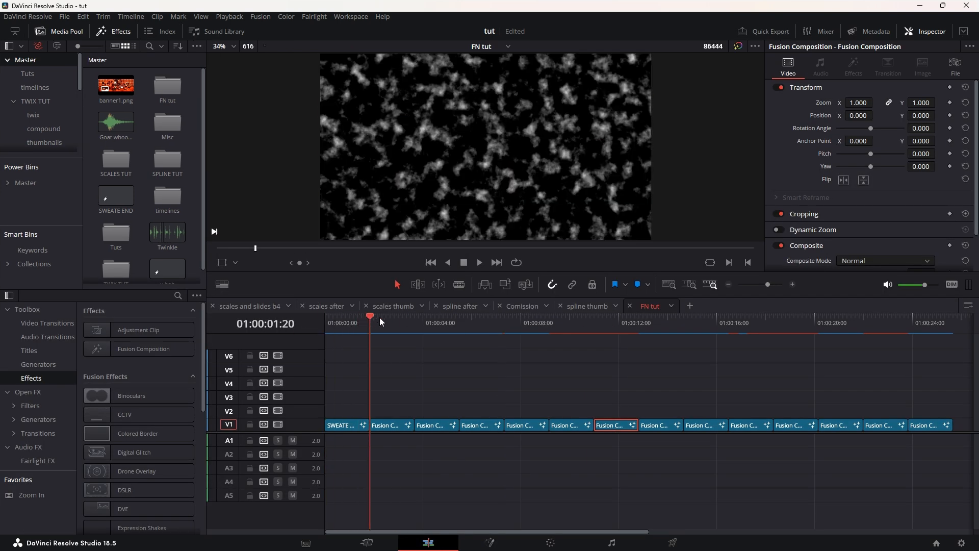
click(335, 323)
click(345, 425)
key(shift+5)
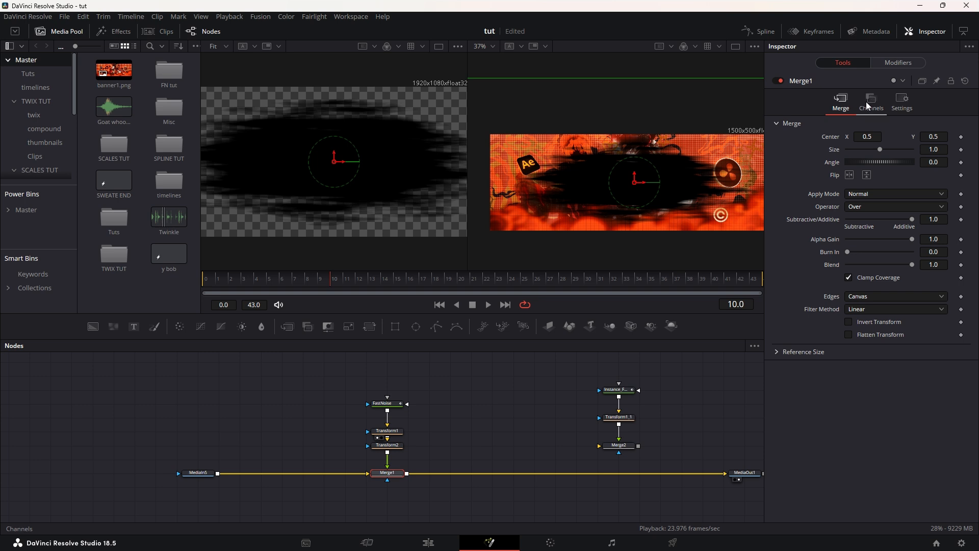
click(392, 405)
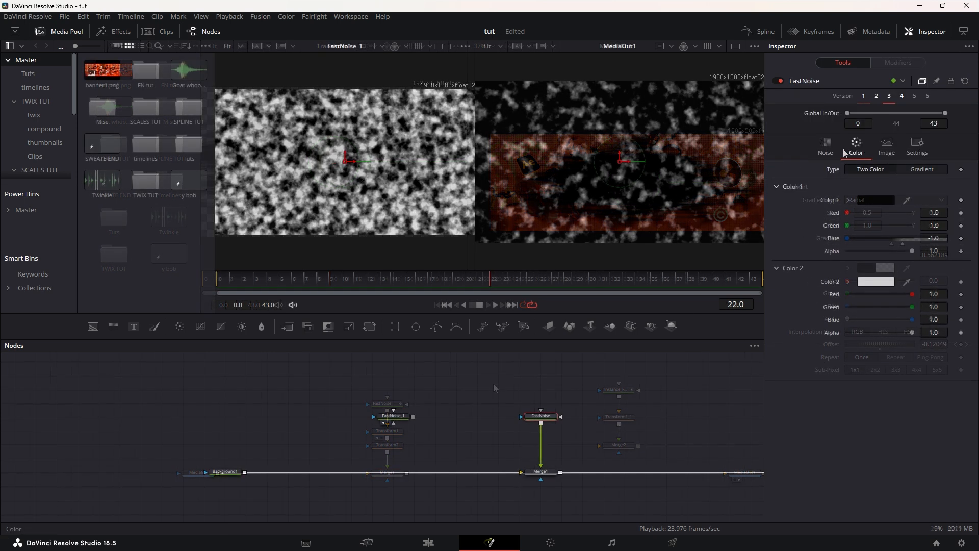
Switch FastNoise_1 to Two Color and set Color 1 to opaque black with alpha 1.0.
click(922, 169)
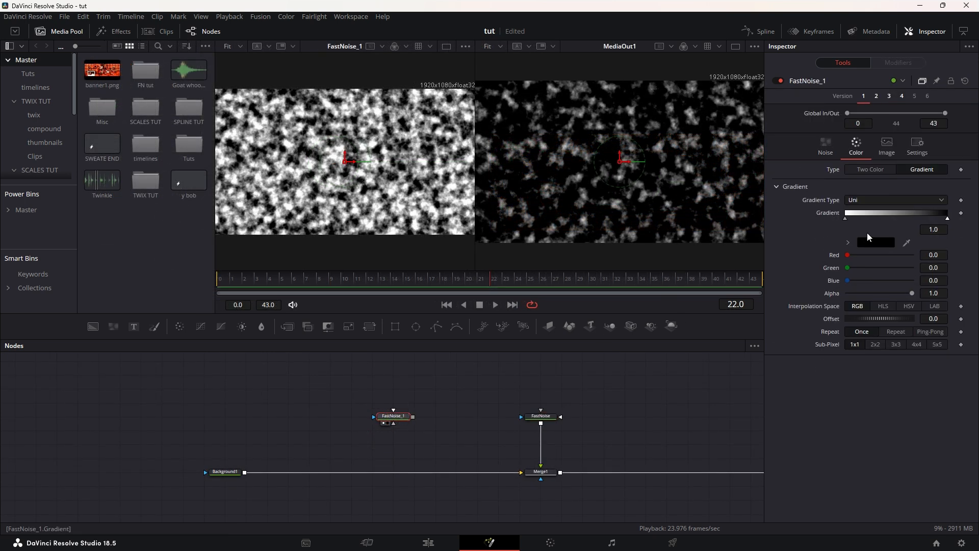
click(871, 170)
click(867, 200)
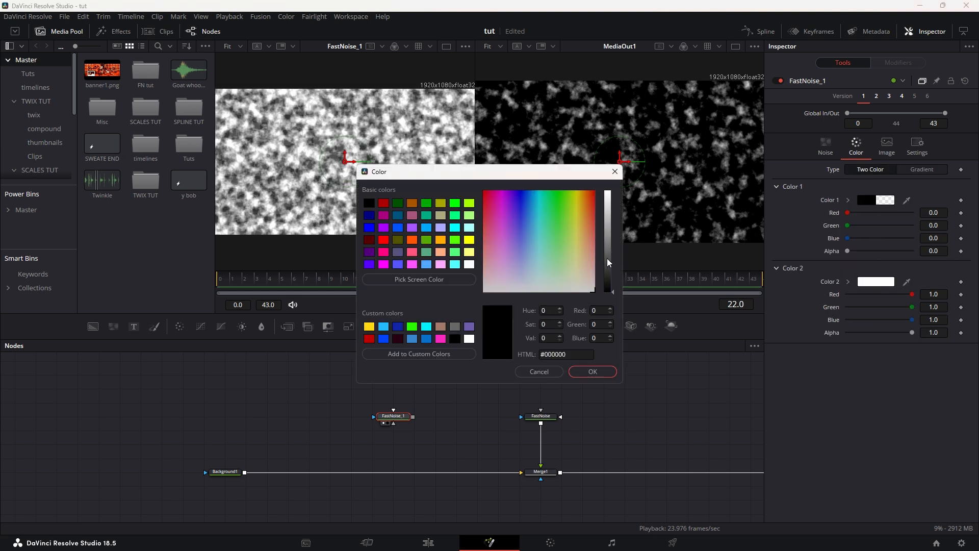
click(570, 372)
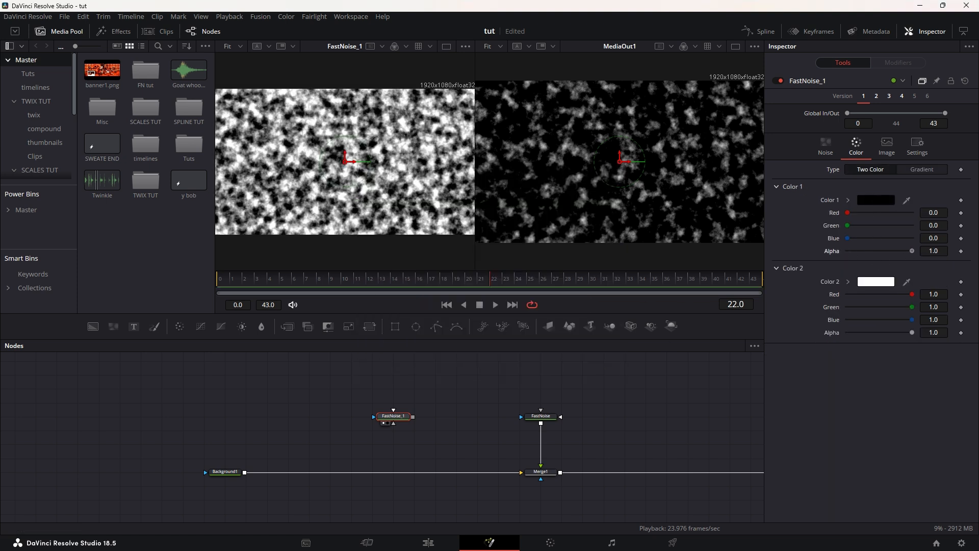
Set FastNoise_1's contrast to about 4.37, detail to about 7.95 and scale to about 10.39.
click(825, 145)
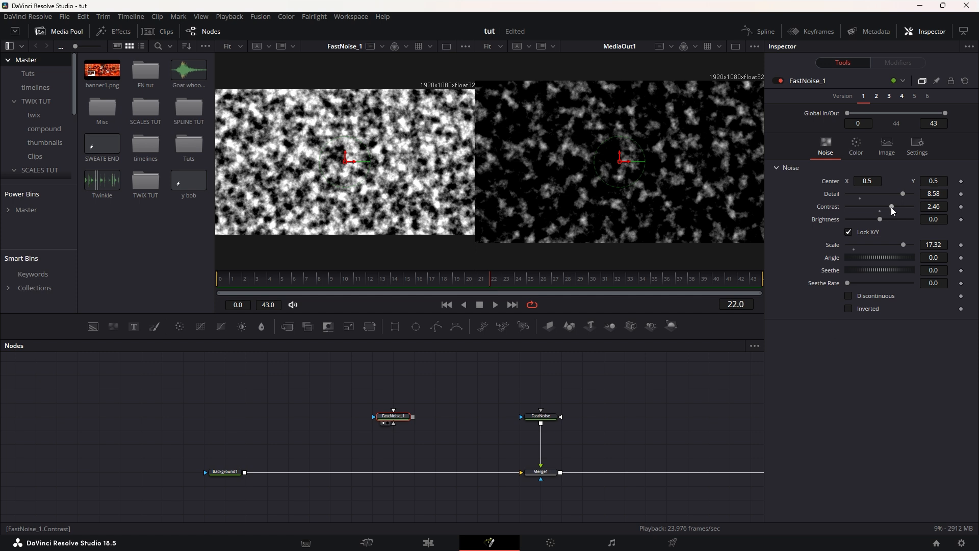
mouse_move(891, 206)
mouse_down()
mouse_move(907, 206)
mouse_move(878, 198)
mouse_up()
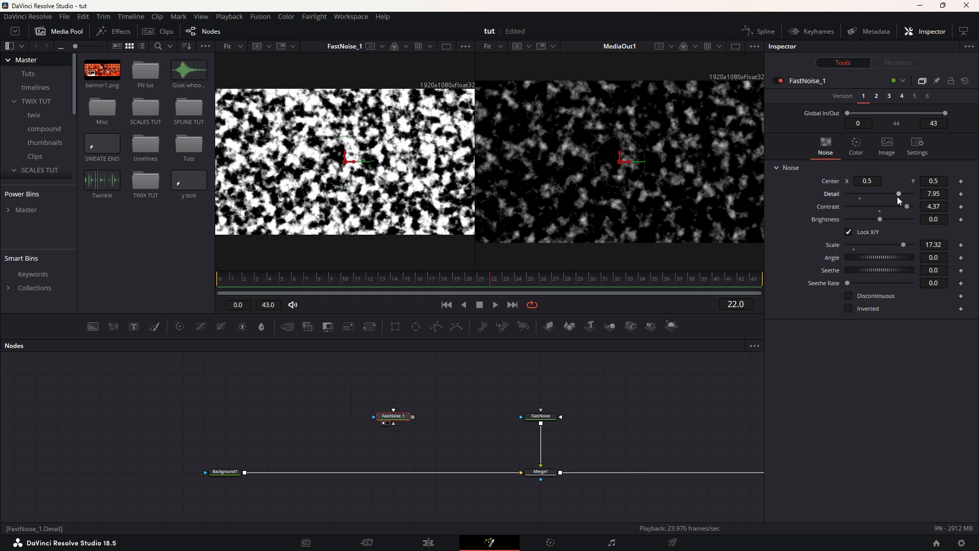
drag(902, 244, 881, 245)
Review the original FastNoise node's colour and noise settings, and reselect FastNoise_1 for comparison.
click(540, 416)
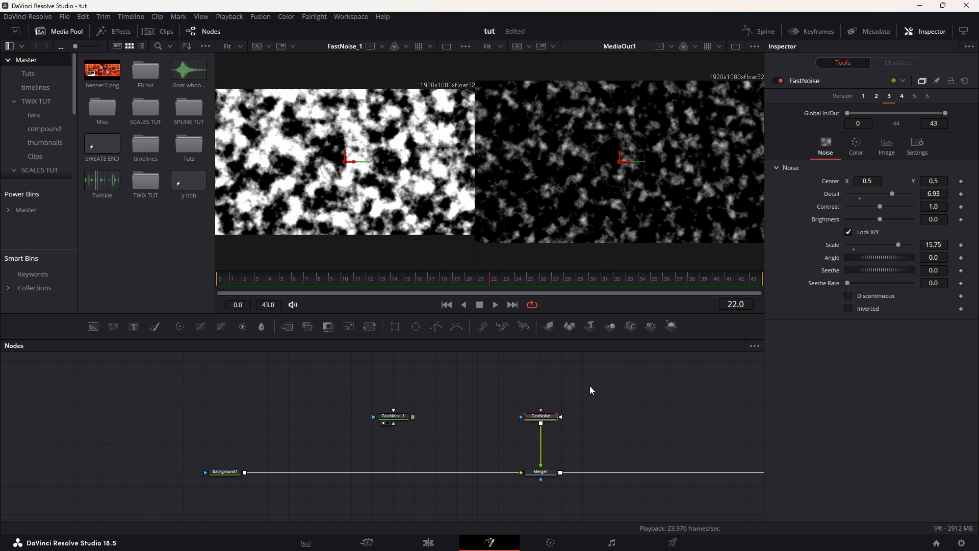
click(860, 151)
click(834, 147)
click(393, 415)
drag(428, 393, 404, 425)
drag(427, 369, 381, 436)
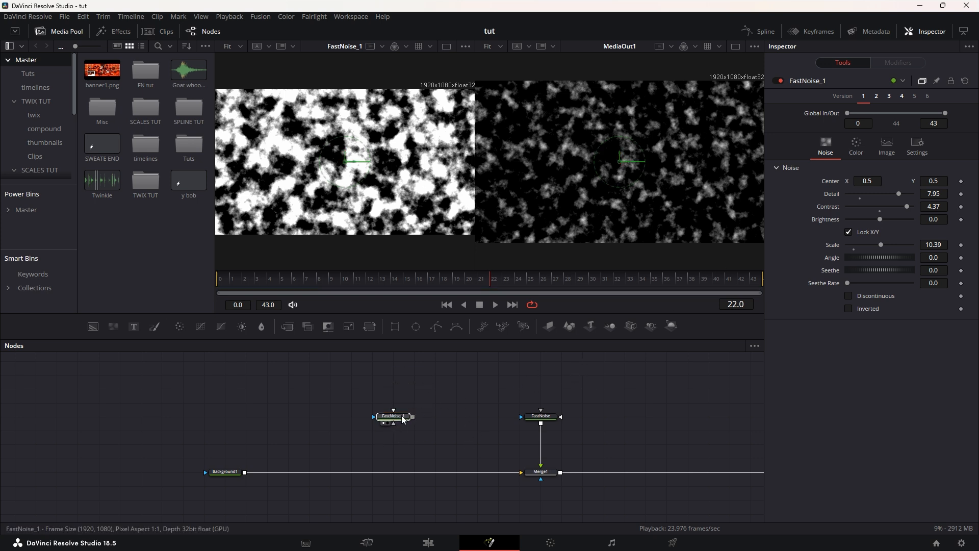
Add an Invert Color node fed by FastNoise_1 and show it in the first viewer.
key(shift+space)
text(invert)
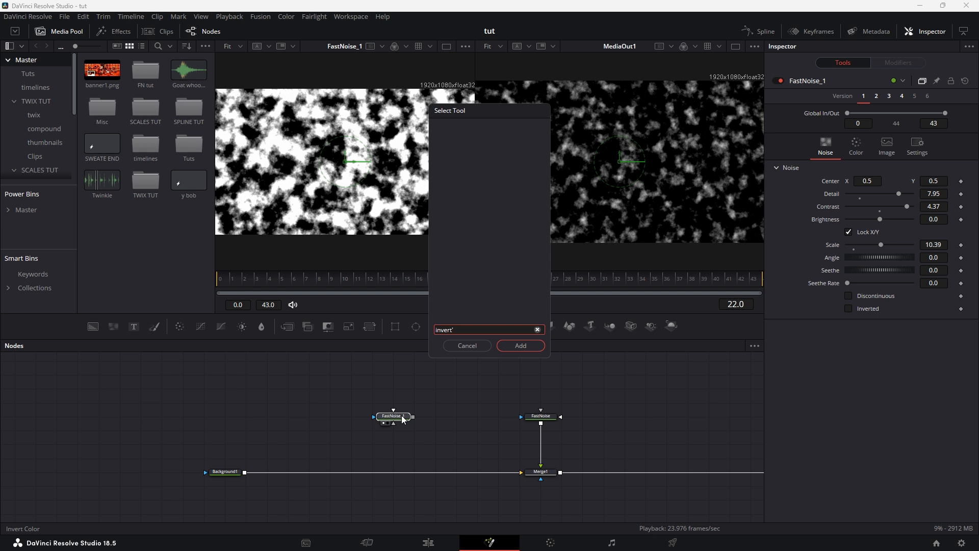
key(Return)
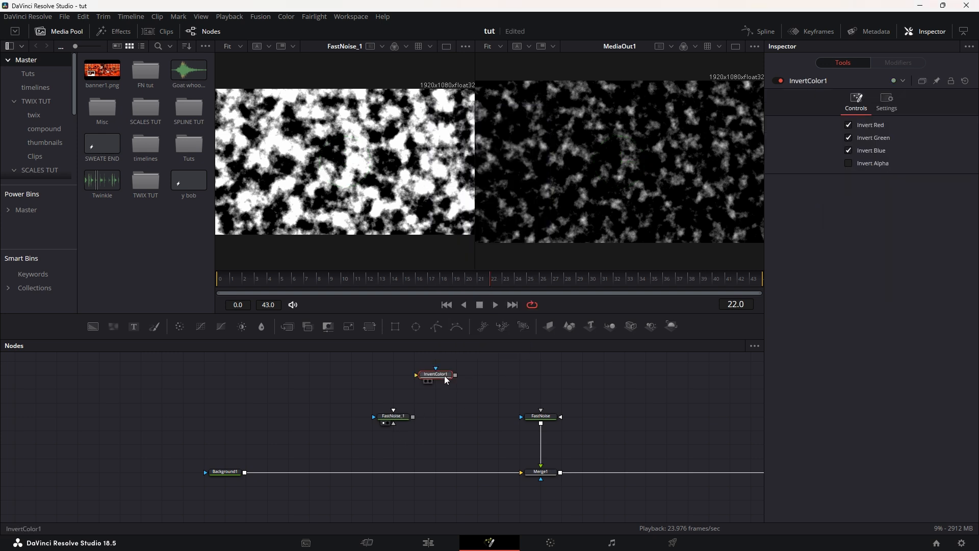
drag(412, 417, 400, 445)
key(1)
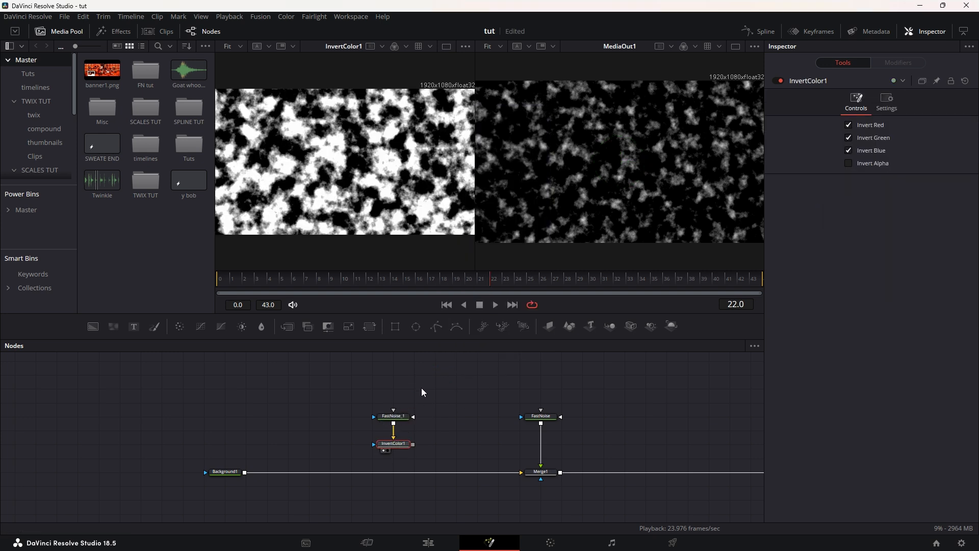
Compare FastNoise_1 with its inverted version in the first viewer, ending on InvertColor1.
click(401, 417)
key(1)
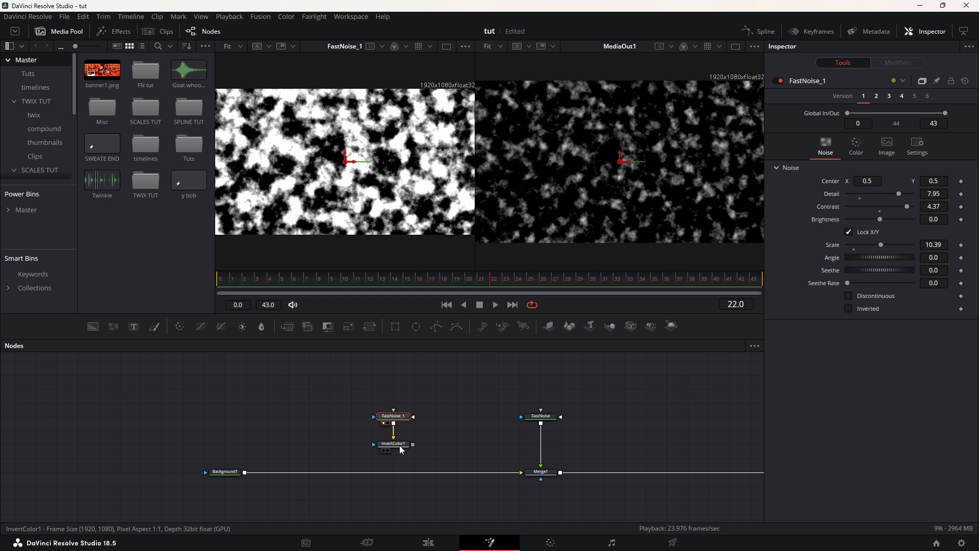
click(400, 446)
key(1)
drag(431, 402, 368, 451)
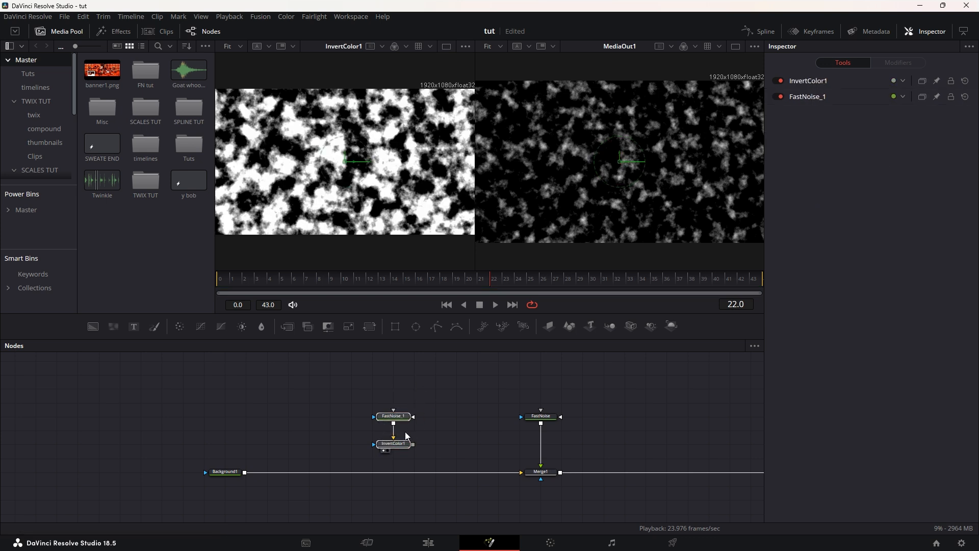
Check the original FastNoise node and reset FastNoise_1's contrast to 1.0.
click(403, 416)
click(542, 422)
click(403, 418)
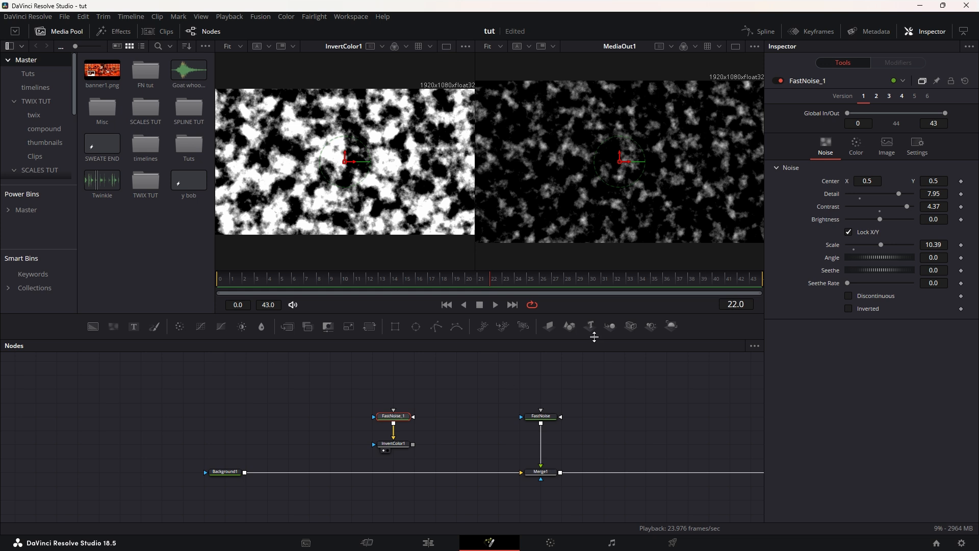
double_click(881, 210)
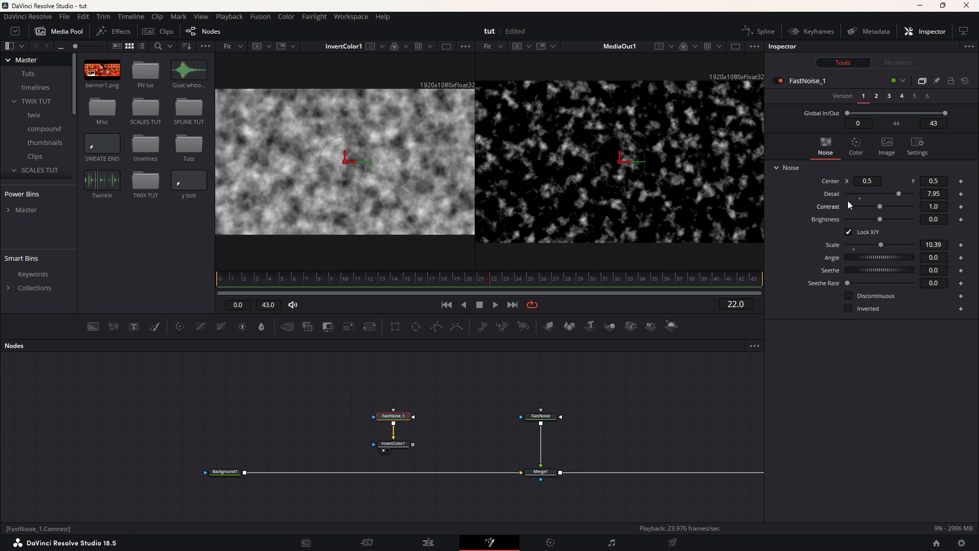
Set FastNoise_1's scale to about 15.12 and detail to about 6.77, using the original FastNoise as reference.
click(541, 416)
click(393, 416)
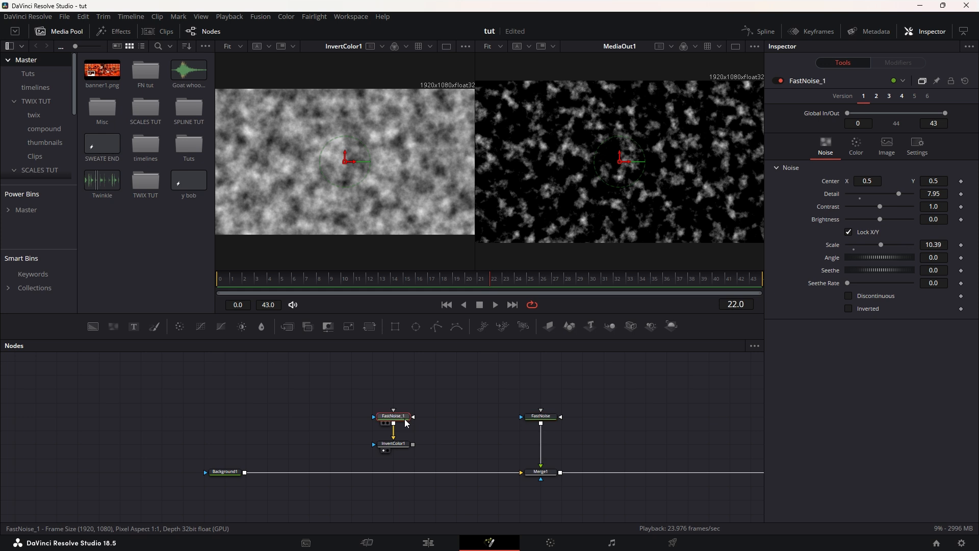
drag(878, 244, 896, 245)
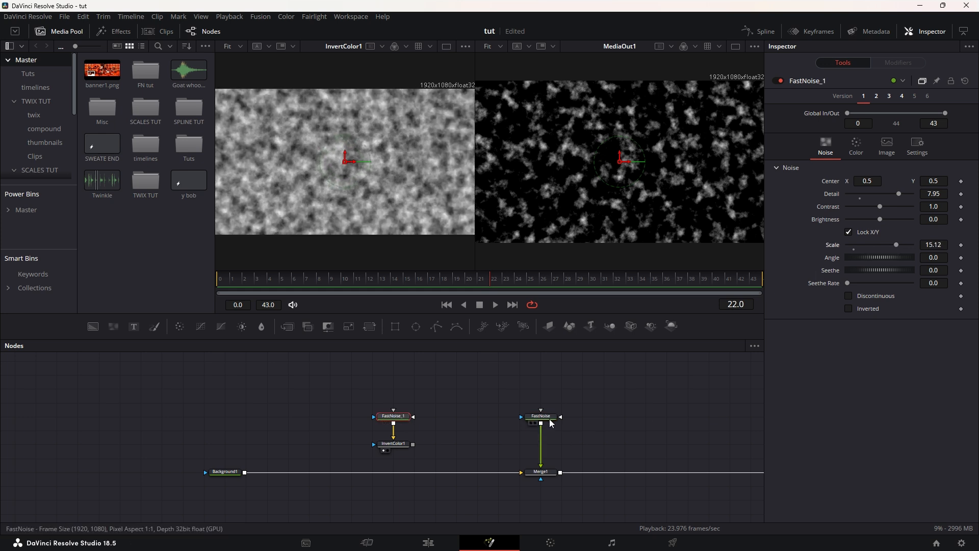
click(541, 416)
click(393, 416)
click(892, 195)
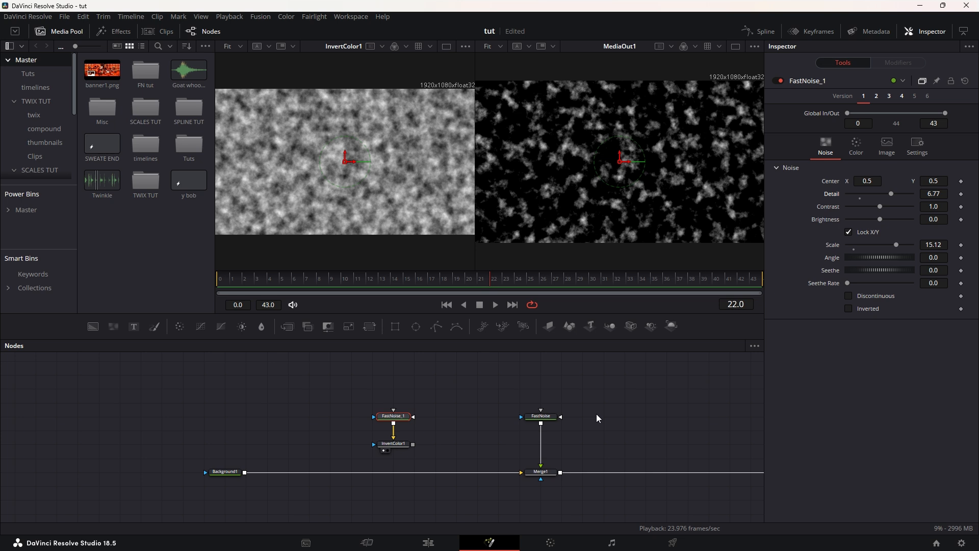
Compare the Gradient and Two Color types on the original FastNoise, leave it on Two Color, and reselect FastNoise_1.
click(541, 417)
click(867, 150)
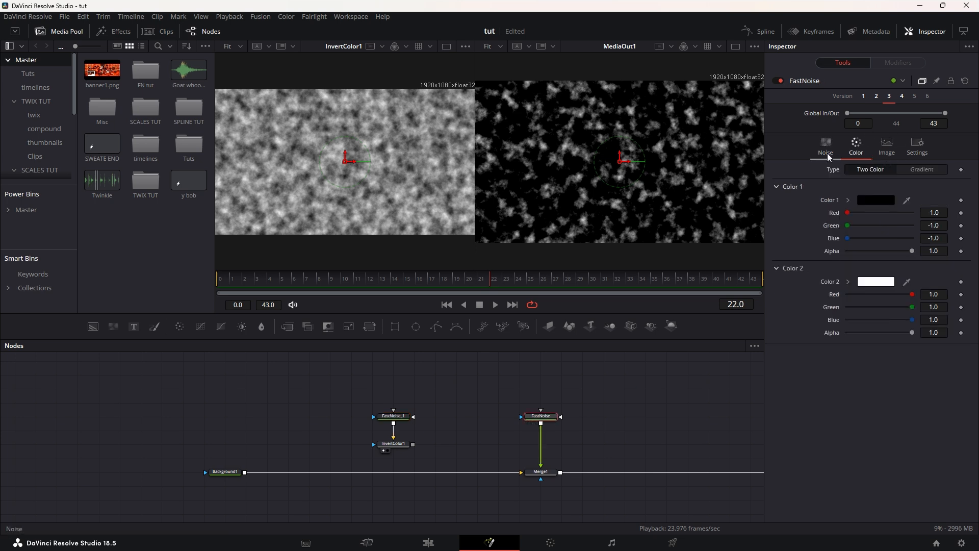
click(921, 169)
click(874, 169)
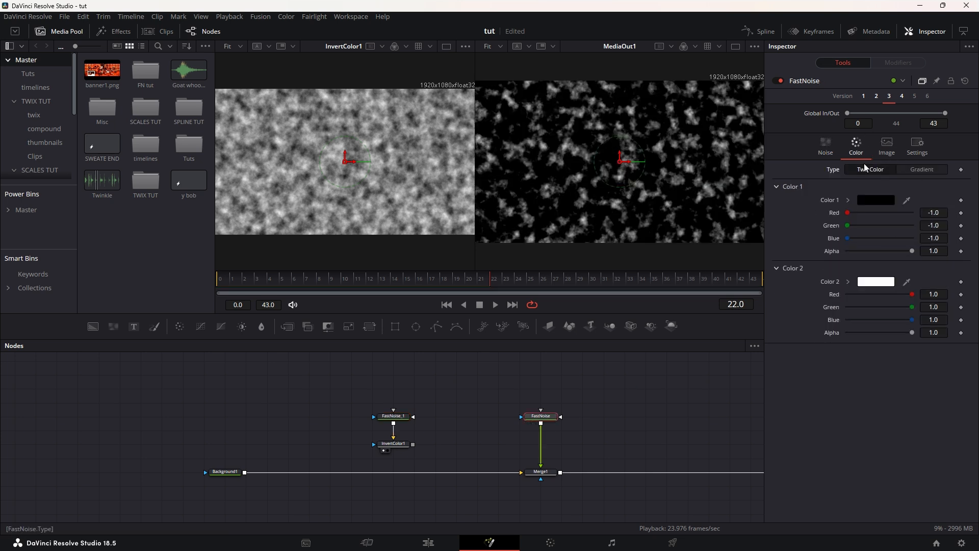
click(826, 145)
click(394, 416)
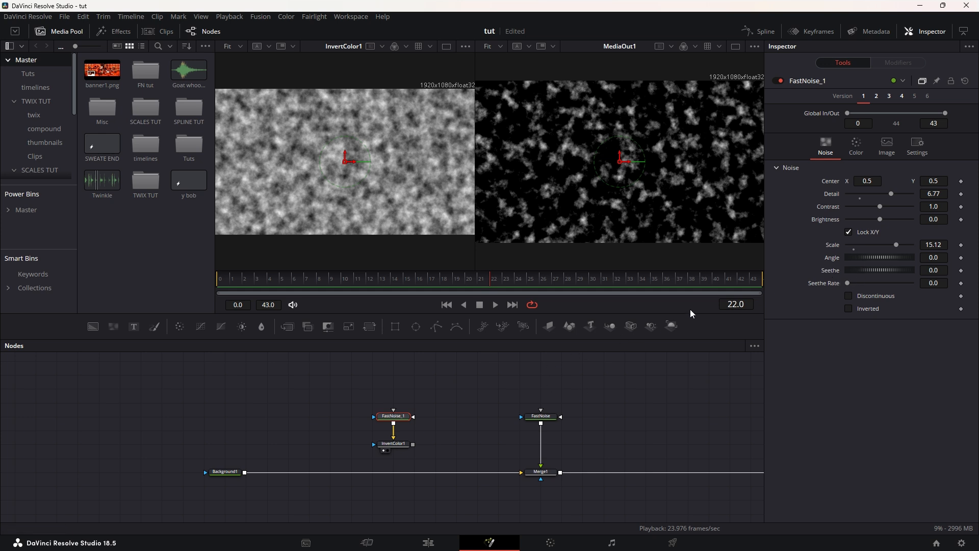
Delete the InvertColor1 and FastNoise_1 nodes, leaving only the original FastNoise setup.
click(400, 445)
key(Delete)
key(1)
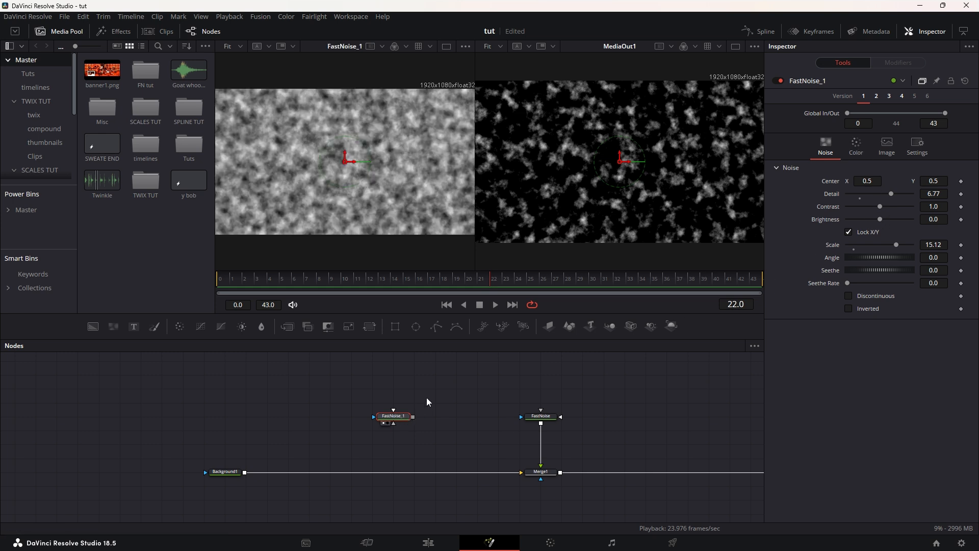
key(Delete)
Open the third timeline clip's composition in Fusion and select its FastNoise node.
key(shift+4)
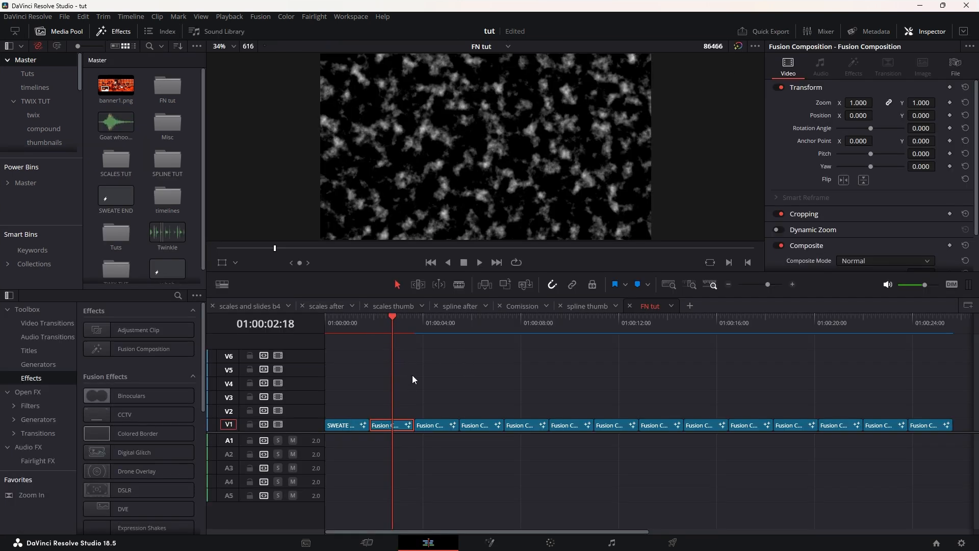
click(415, 322)
click(429, 425)
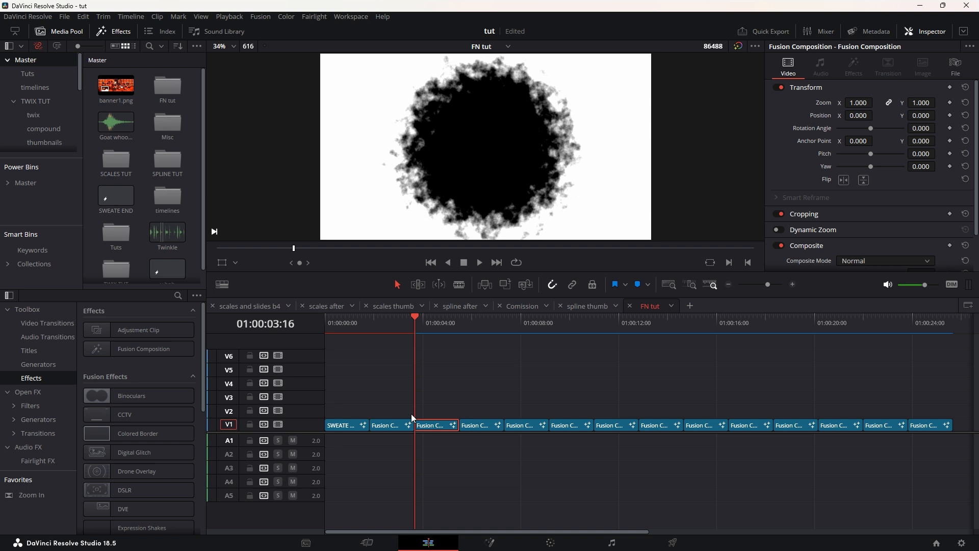
key(shift+5)
drag(445, 417, 618, 413)
drag(309, 461, 162, 460)
click(338, 427)
drag(395, 410, 491, 430)
click(569, 429)
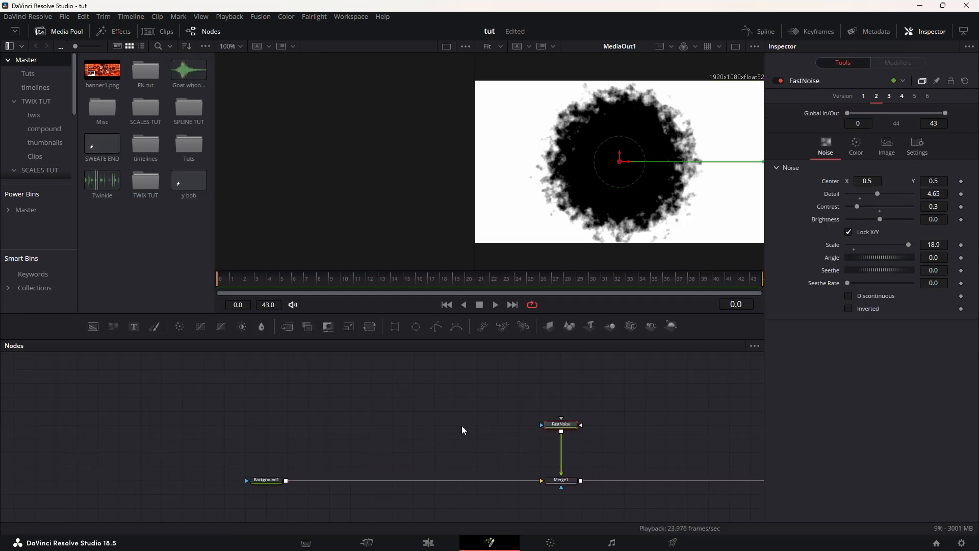
Paste a FastNoise node as FastNoise_1 beside the existing FastNoise and show it in the first viewer.
click(413, 417)
key(ctrl+v)
click(408, 432)
click(414, 426)
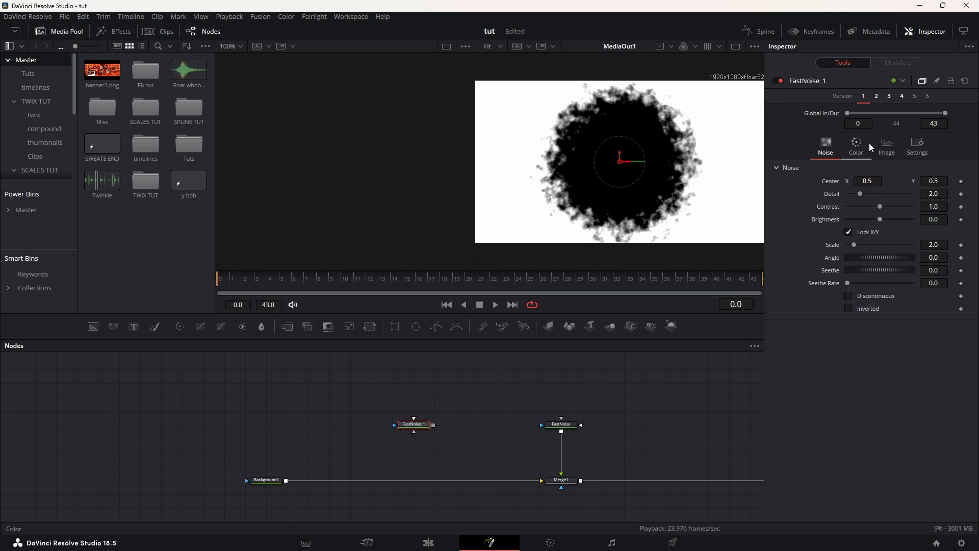
key(1)
Colour FastNoise_1 with a Radial gradient starting at X 0.5, moving the black and white stops close together near the gradient's middle.
click(856, 145)
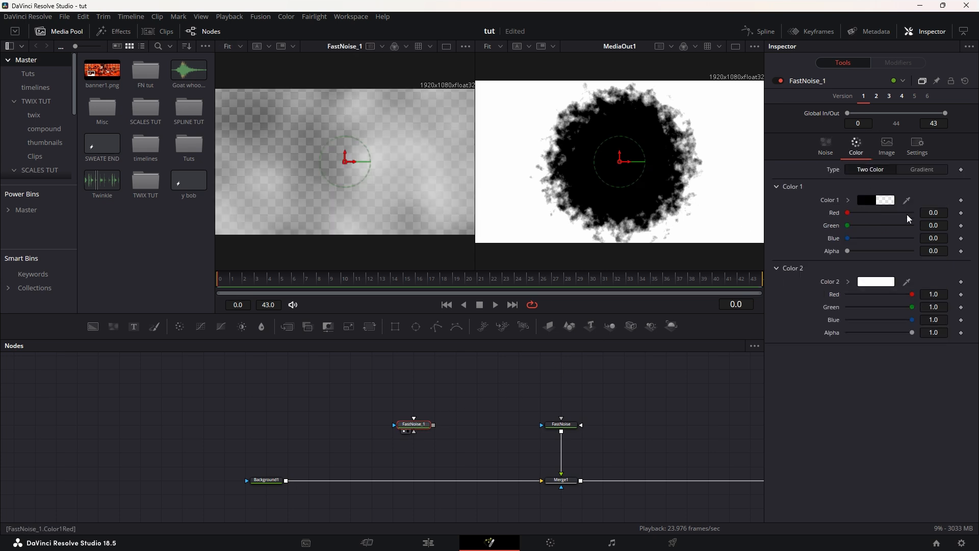
click(922, 170)
click(893, 201)
click(865, 268)
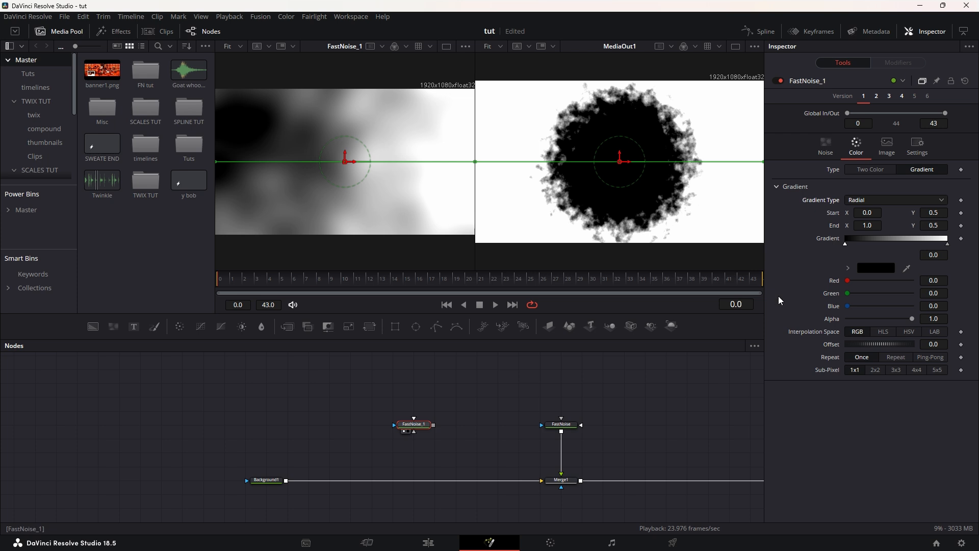
click(873, 212)
text(0.5)
key(Tab)
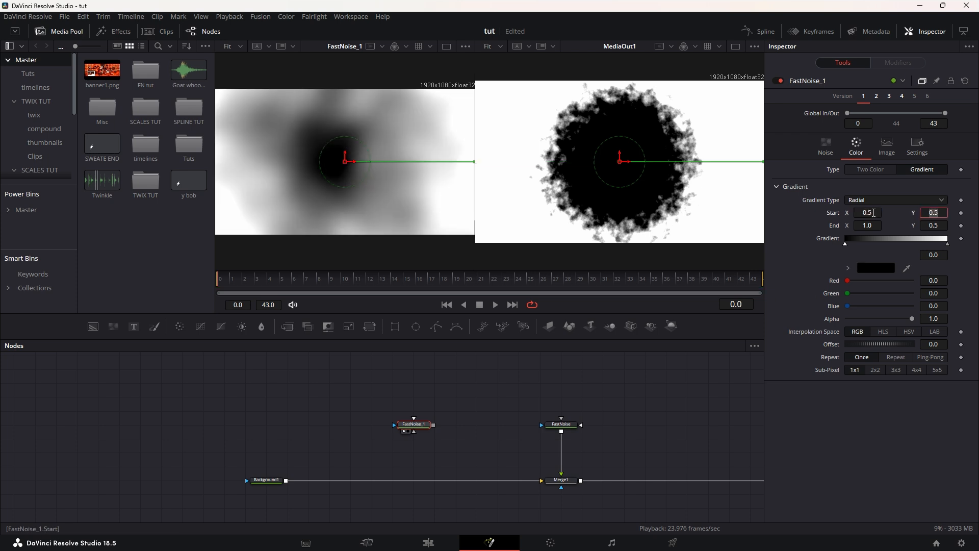
drag(845, 244, 897, 247)
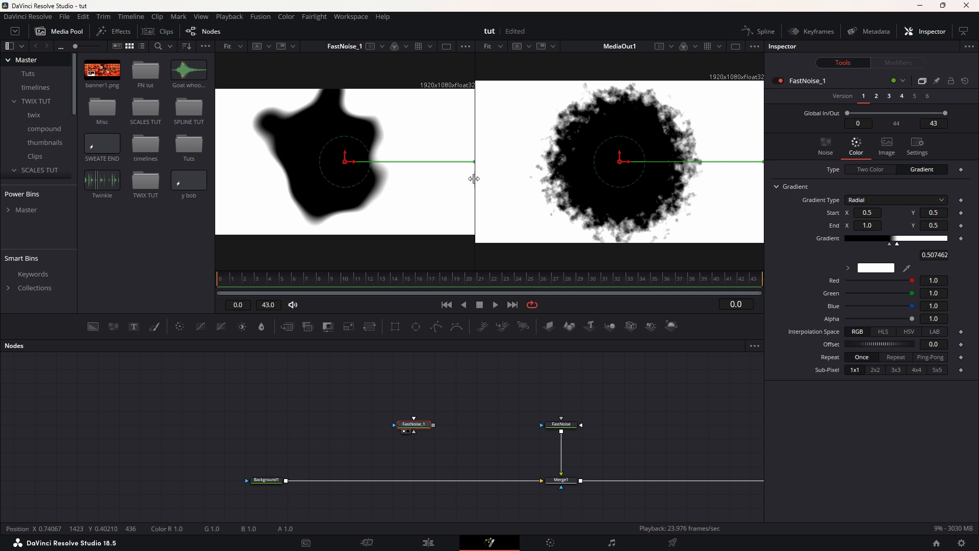
Set FastNoise_1's detail to about 8.03, contrast to 0.8, brightness to about -0.33 and scale to about 18.11.
click(825, 148)
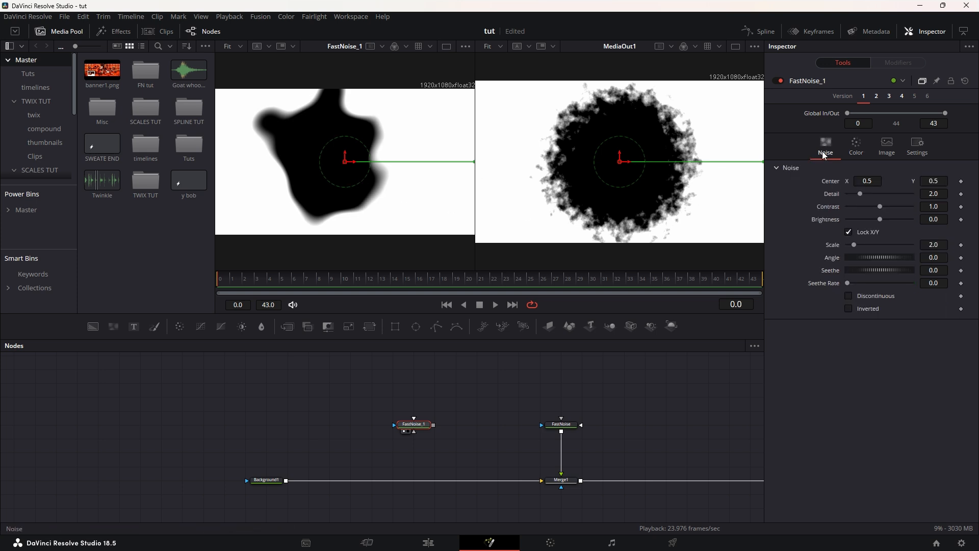
drag(867, 198, 889, 243)
drag(893, 206, 874, 207)
drag(881, 243, 905, 243)
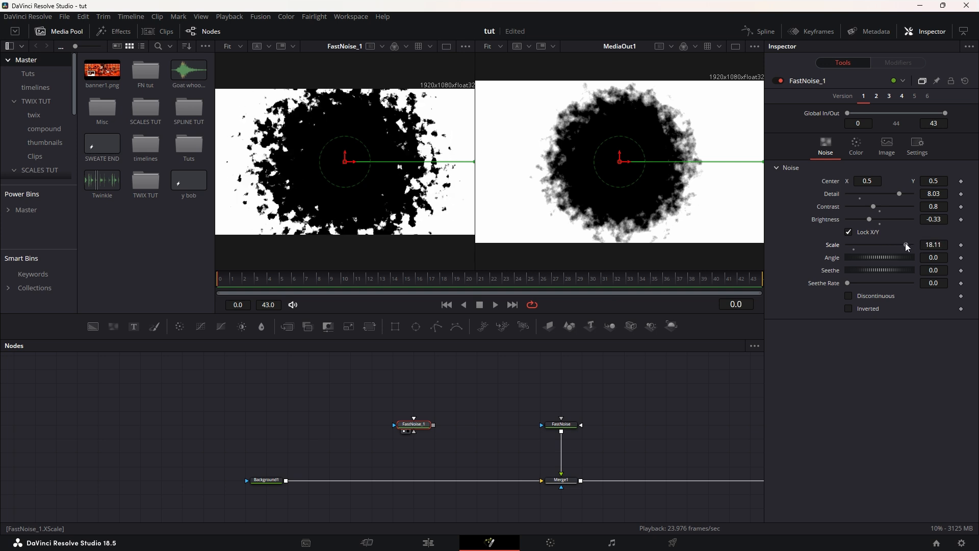
Set FastNoise_1's contrast to about 0.39 using the original FastNoise as reference, and finally delete FastNoise_1.
click(561, 424)
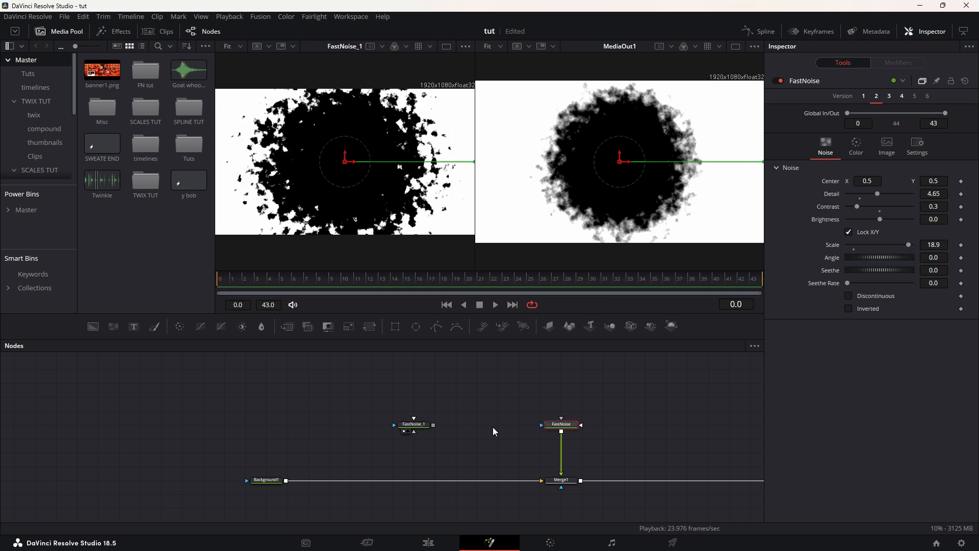
click(421, 429)
drag(870, 206, 858, 207)
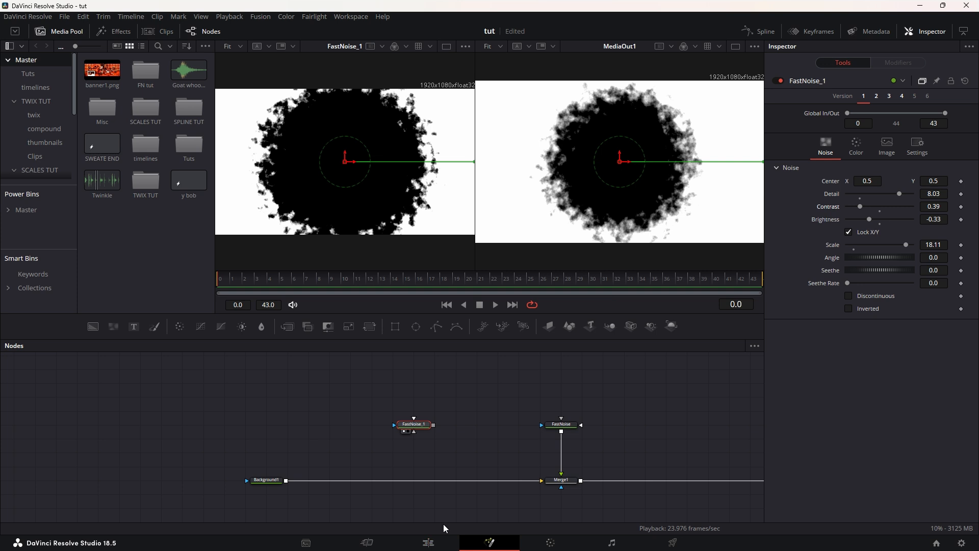
key(Delete)
Open the fourth timeline clip's composition in Fusion and bring the upper part of its node tree into view.
click(435, 545)
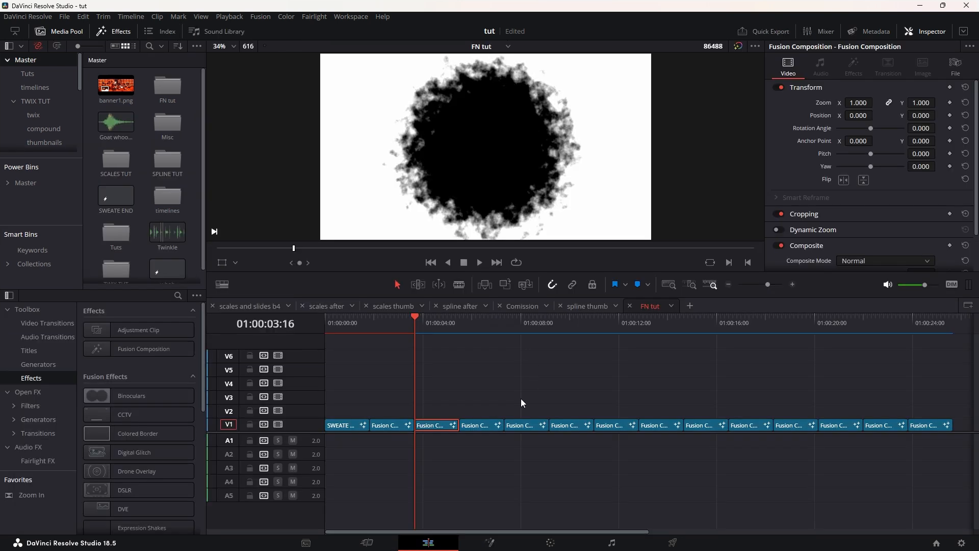
key(Down)
click(477, 425)
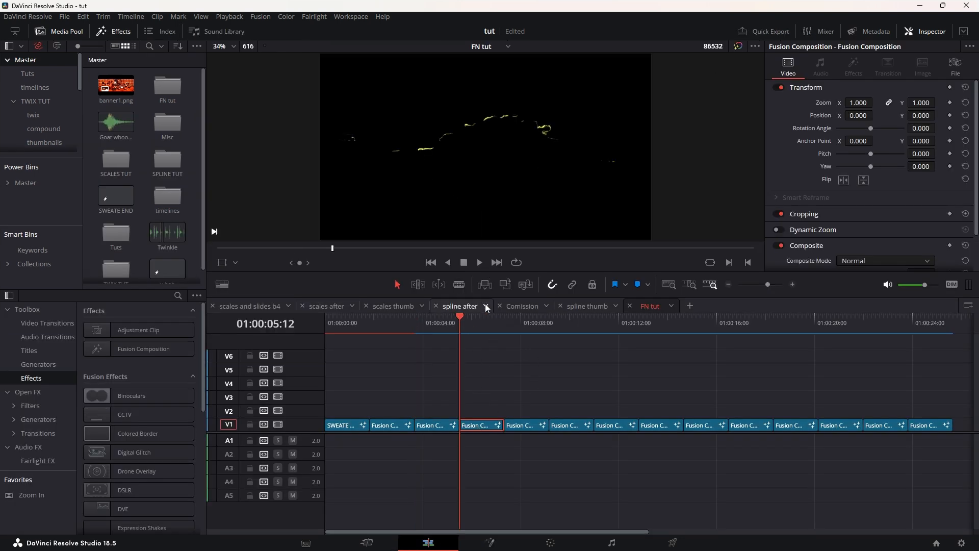
key(shift+5)
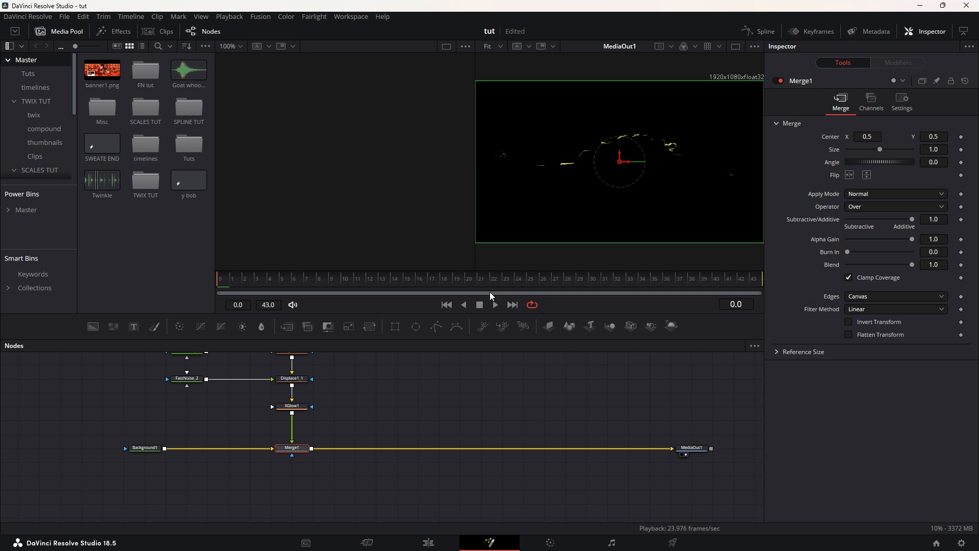
drag(371, 365, 590, 444)
drag(443, 468, 447, 426)
drag(371, 485, 223, 487)
click(343, 427)
drag(342, 427, 317, 520)
Show Polygon1 in the first viewer and examine its curved path against the final output.
click(492, 401)
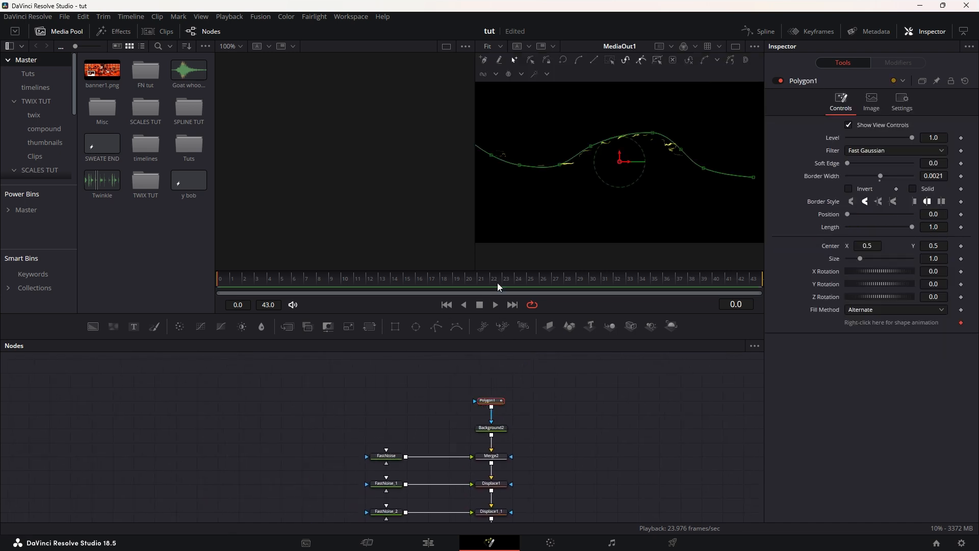
key(1)
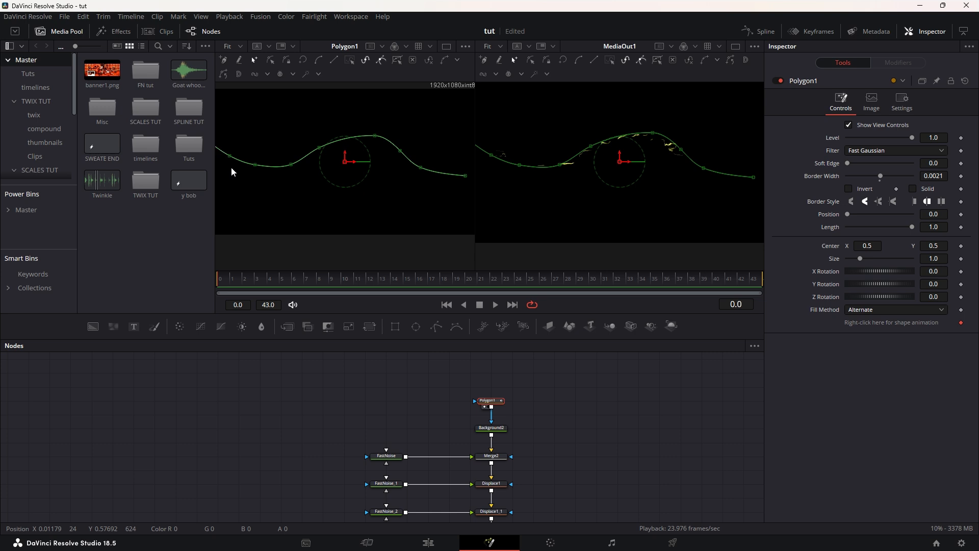
click(396, 414)
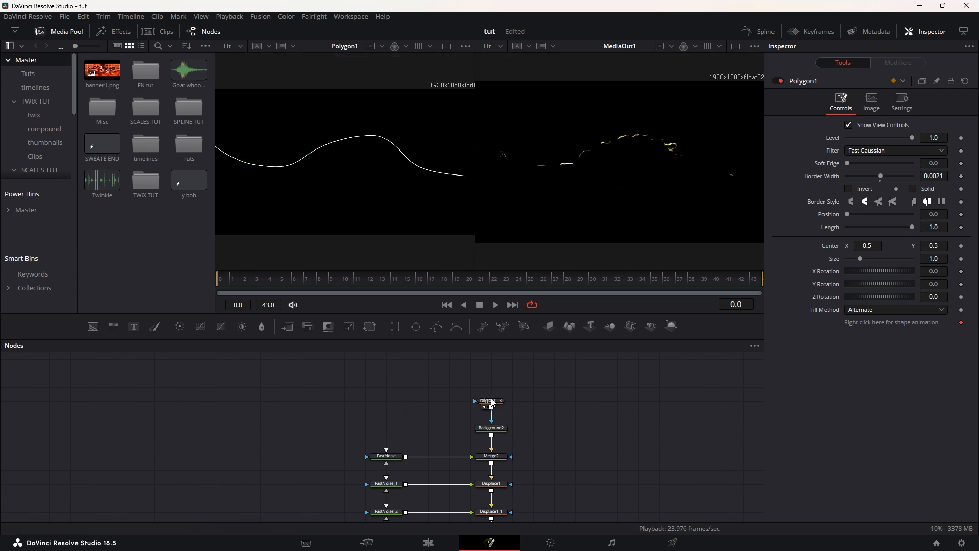
click(491, 402)
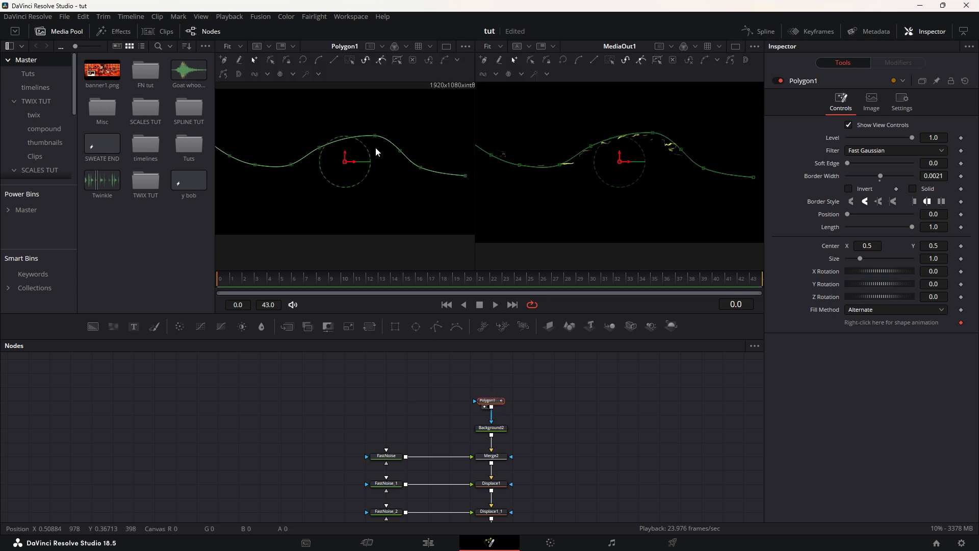
Add a standalone Polygon mask node in the empty area beside the existing node tree.
click(396, 326)
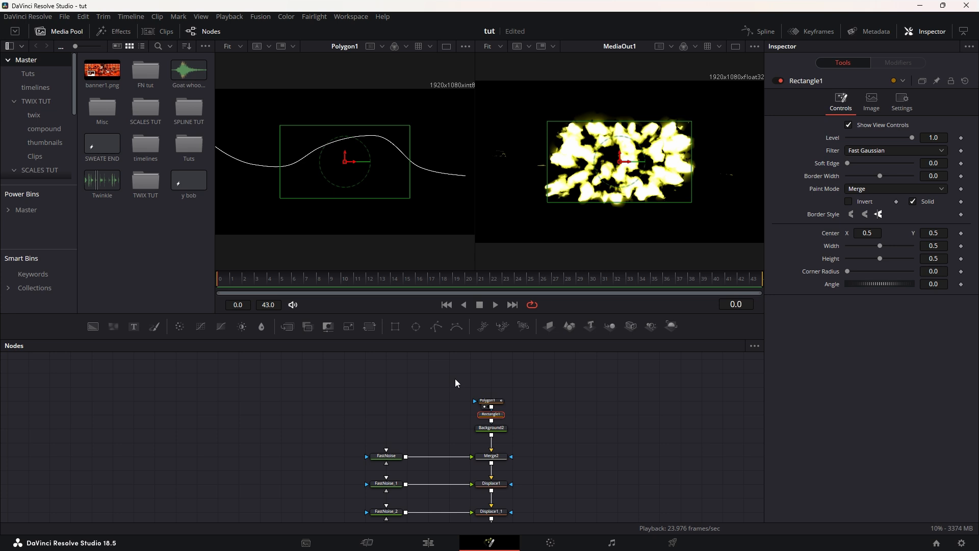
key(Delete)
drag(628, 442, 368, 365)
drag(308, 424, 445, 424)
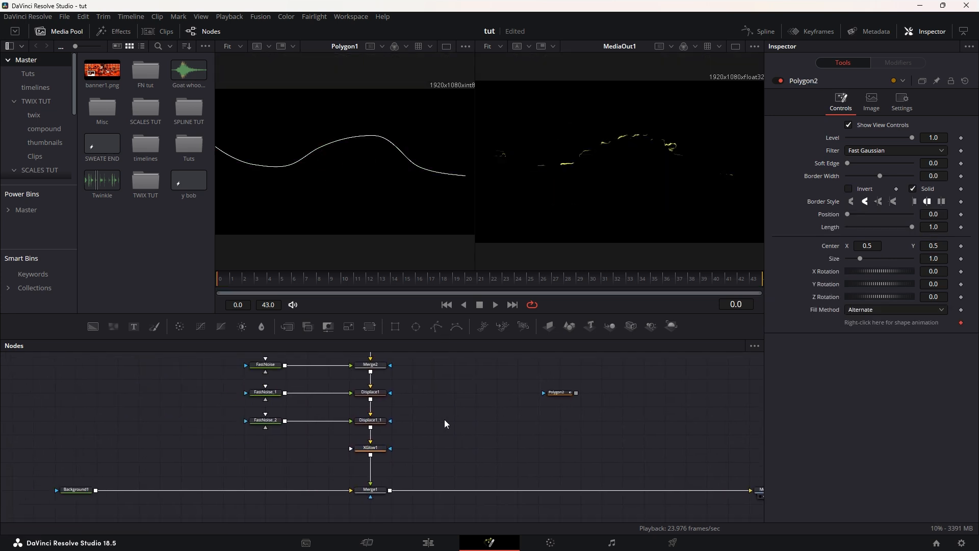
Disable the Merge1 node so the existing line effect is bypassed.
click(377, 491)
click(778, 81)
click(479, 434)
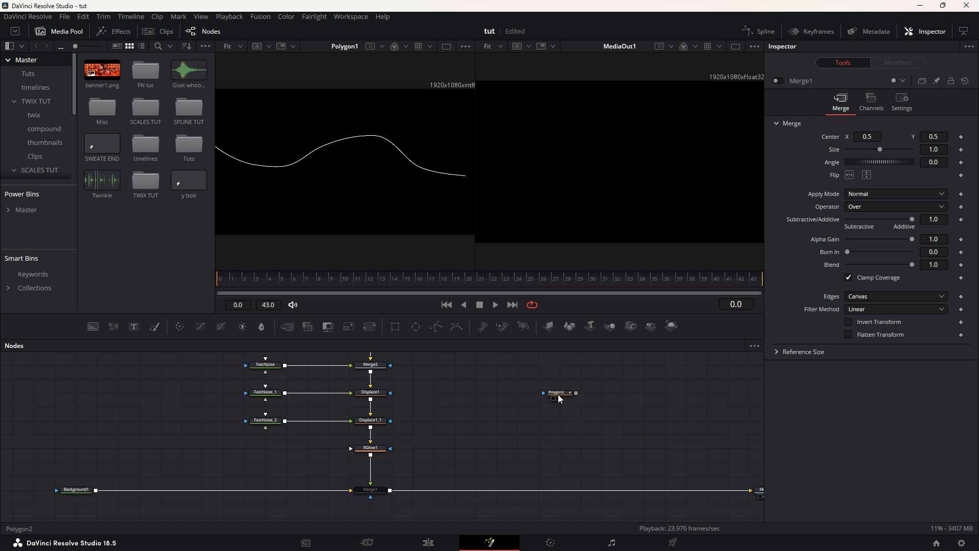
Add a Background node masked by Polygon2 and show it in the first viewer.
drag(559, 396, 565, 384)
key(shift+space)
text(background)
key(Return)
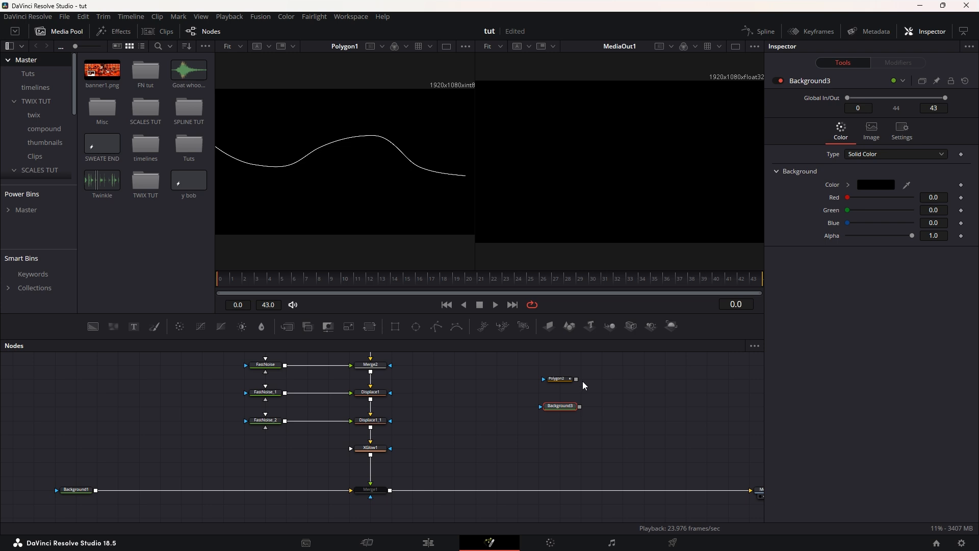
drag(556, 407, 561, 406)
key(1)
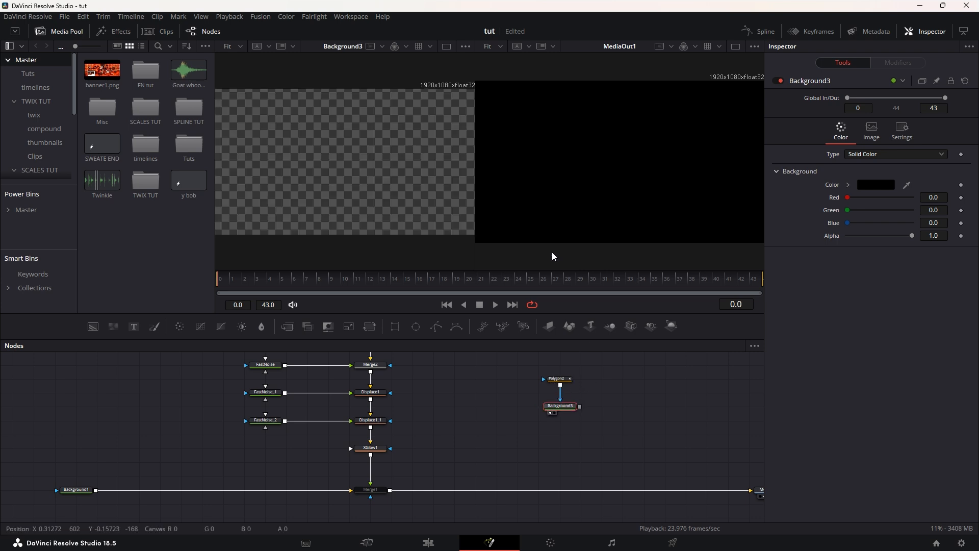
Draw an open wavy path with Polygon2 across the frame, extending it past both sides.
click(561, 379)
drag(305, 173, 344, 186)
click(250, 148)
click(263, 157)
click(285, 163)
click(335, 156)
click(372, 143)
click(396, 144)
click(440, 160)
drag(445, 175, 352, 187)
click(420, 176)
click(442, 165)
drag(371, 219, 415, 188)
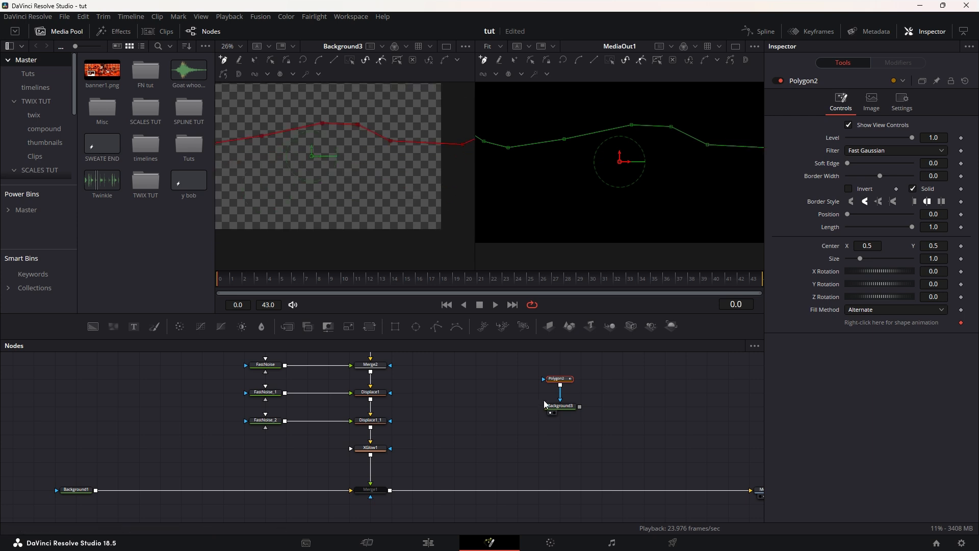
Select all points of the Polygon2 path and smooth them into a flowing curve.
drag(256, 113, 453, 208)
scroll(331, 169, down, 2)
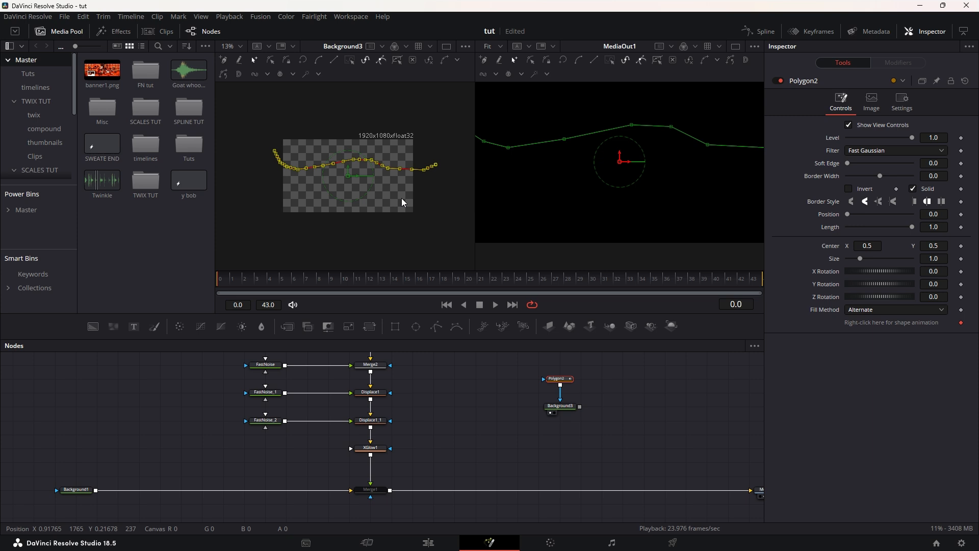
key(shift+s)
scroll(348, 178, up, 2)
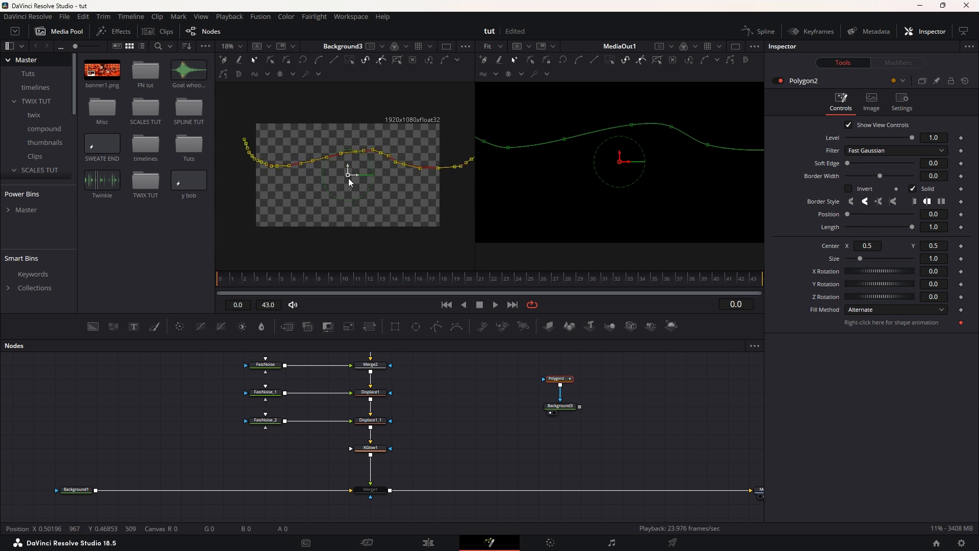
Make Polygon2 a non-solid outline with a border width of about 0.0099.
click(561, 406)
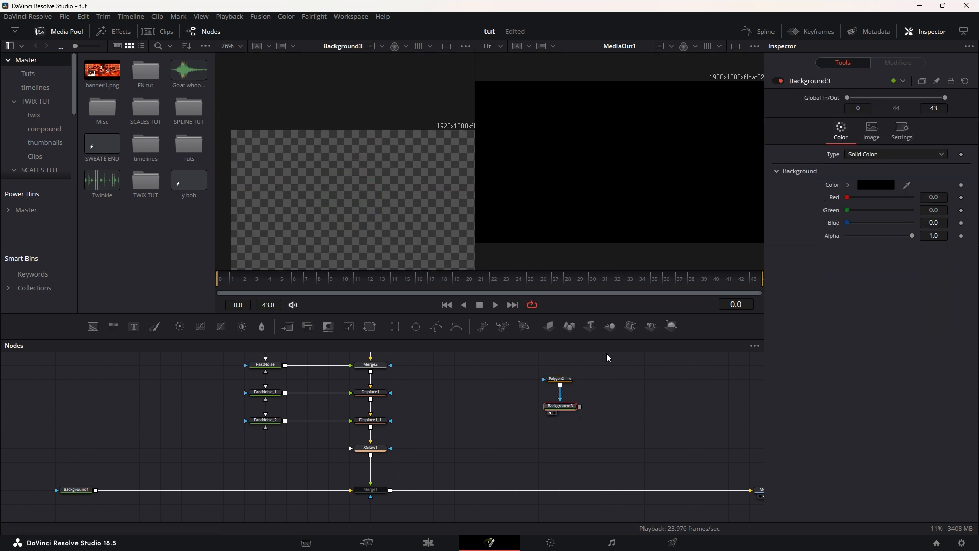
click(558, 379)
click(943, 176)
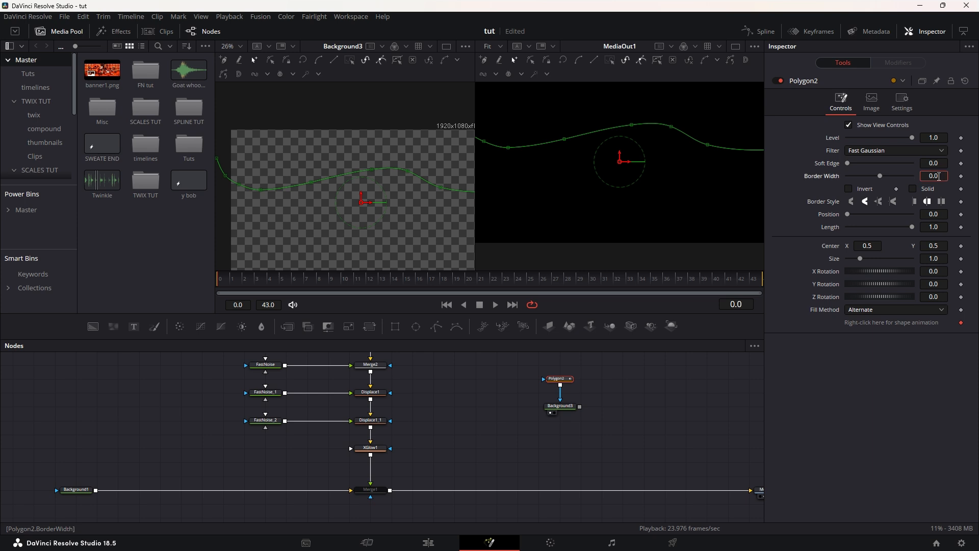
key(Tab)
drag(883, 176, 881, 176)
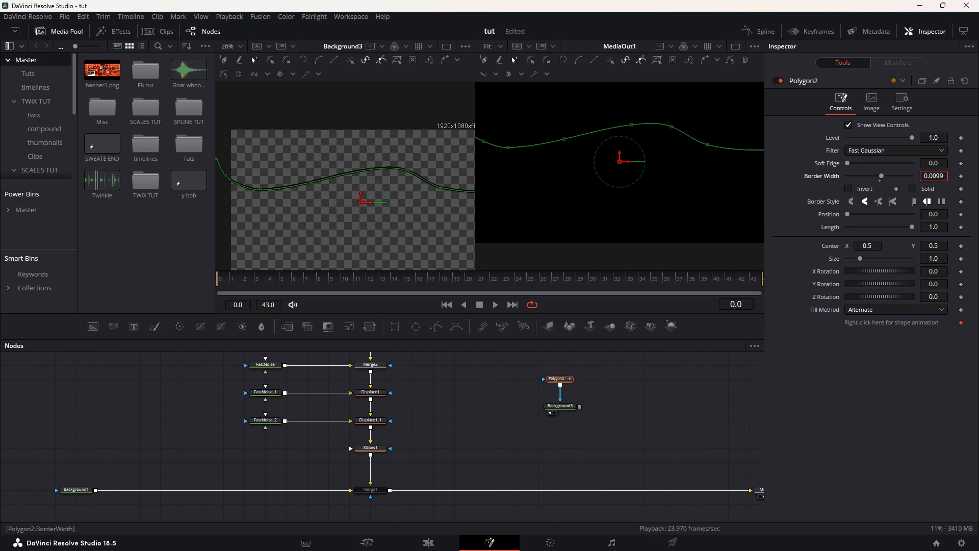
Set Background3's colour to bright yellow, #ffff00.
click(560, 406)
click(876, 185)
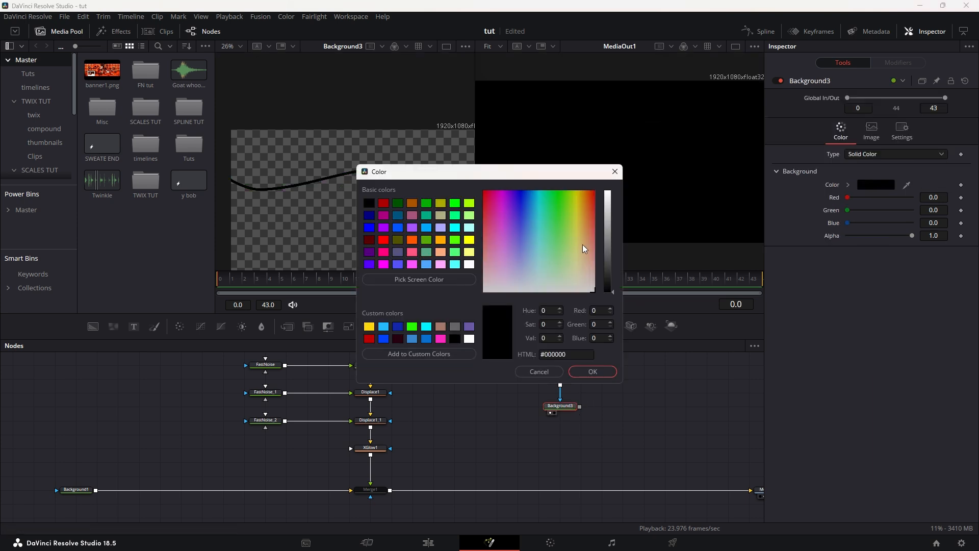
click(441, 240)
click(469, 240)
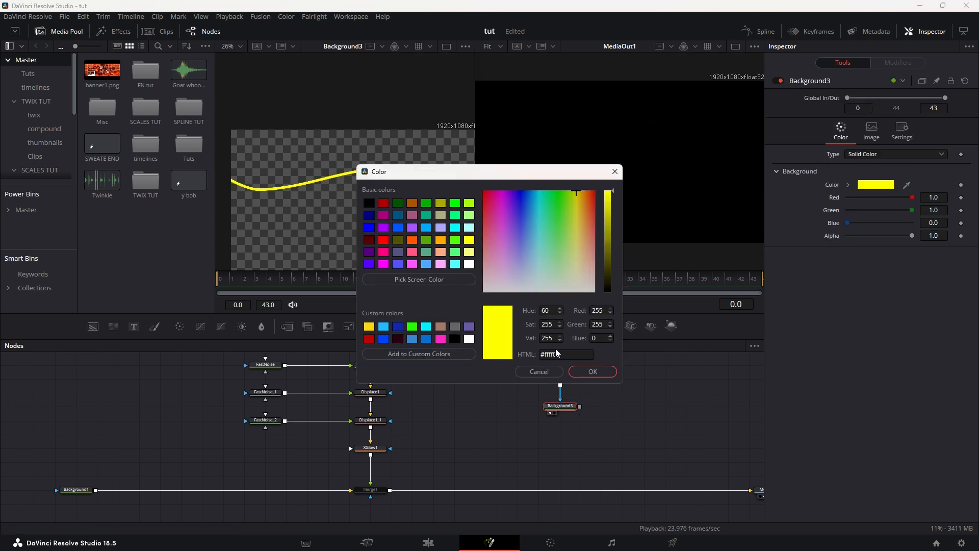
click(586, 373)
click(428, 242)
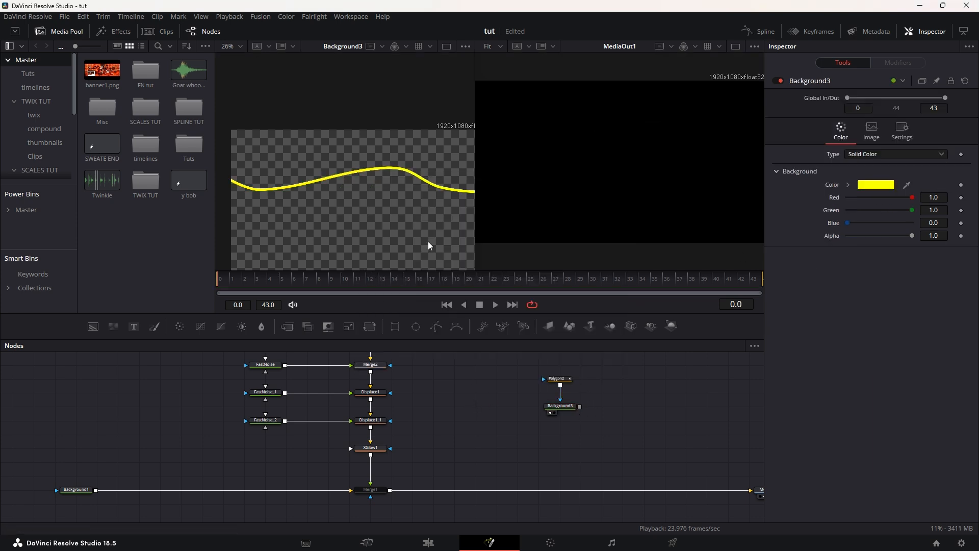
Thin the yellow line by setting Polygon2's border width to 0.005.
click(556, 378)
drag(933, 176, 927, 176)
click(502, 393)
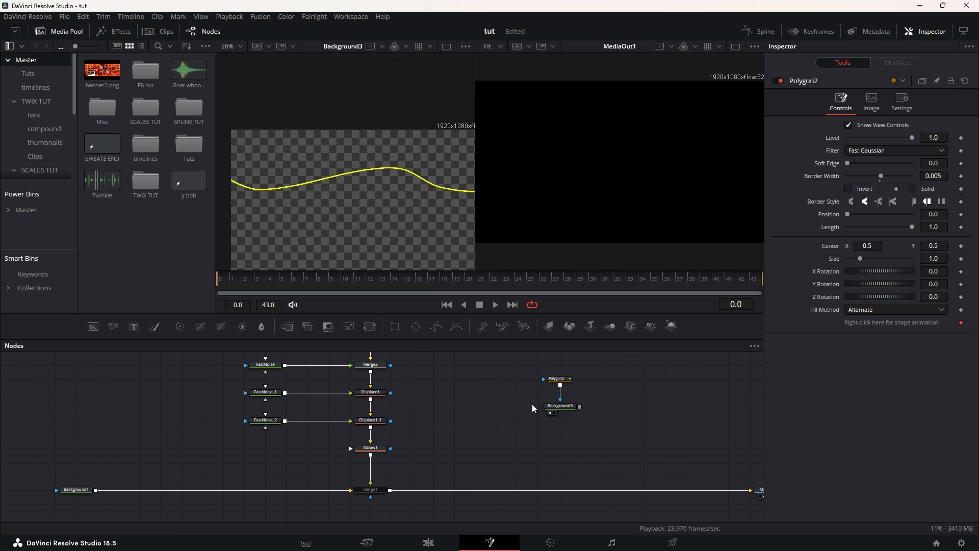
Move the Polygon2 and Background3 nodes up so they sit level with Polygon1 and Background2.
mouse_move(573, 411)
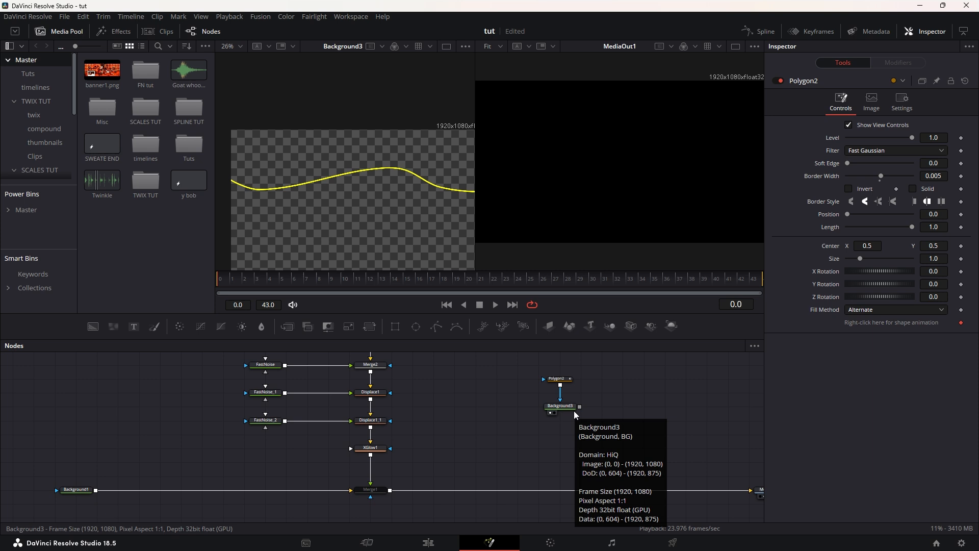
scroll(551, 411, up, 2)
drag(528, 410, 574, 460)
click(568, 443)
drag(557, 407, 572, 453)
drag(571, 451, 571, 381)
drag(584, 400, 580, 440)
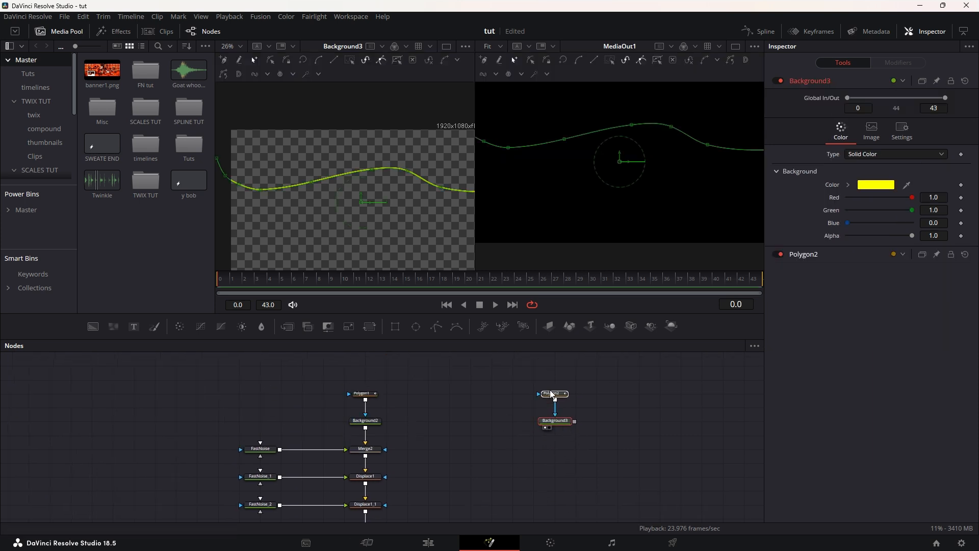
click(513, 420)
drag(488, 443, 494, 415)
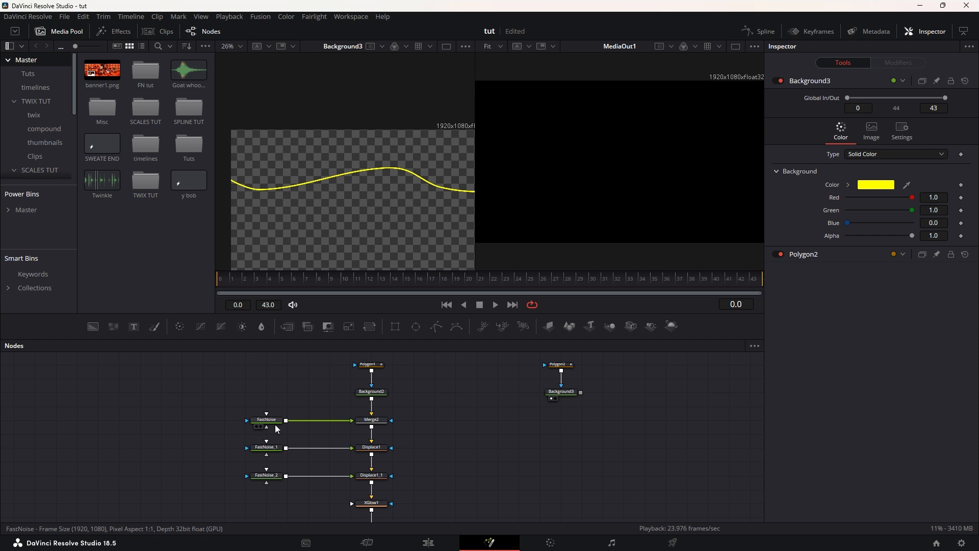
Duplicate the FastNoise and Merge2 nodes beside Background3, and delete the copied merge so only the noise copy remains.
click(274, 421)
key(1)
click(302, 398)
drag(303, 401, 399, 431)
key(ctrl+c)
key(ctrl+v)
drag(626, 423, 561, 417)
click(574, 419)
key(Delete)
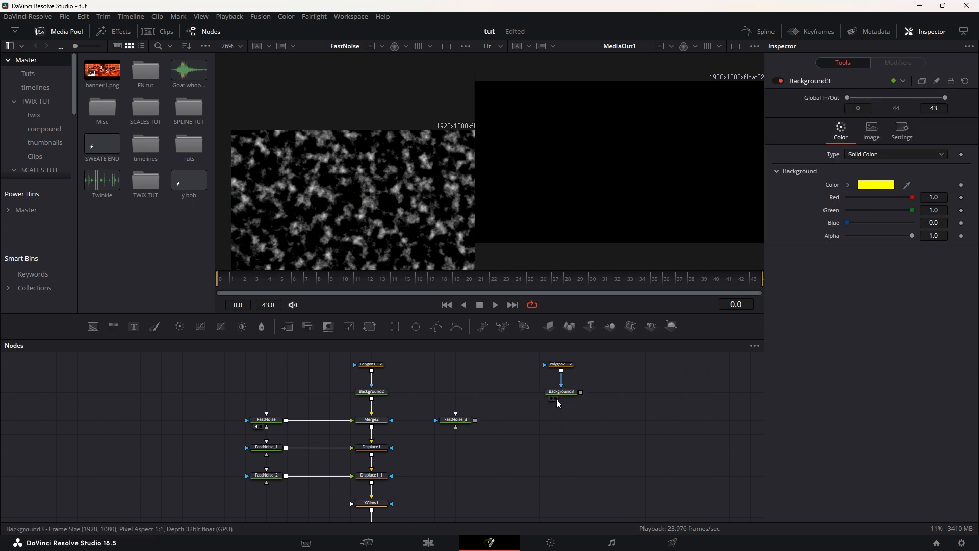
Merge FastNoise_3 over Background3 and show the merge result in the first viewer.
drag(475, 420, 581, 392)
scroll(567, 424, down, 2)
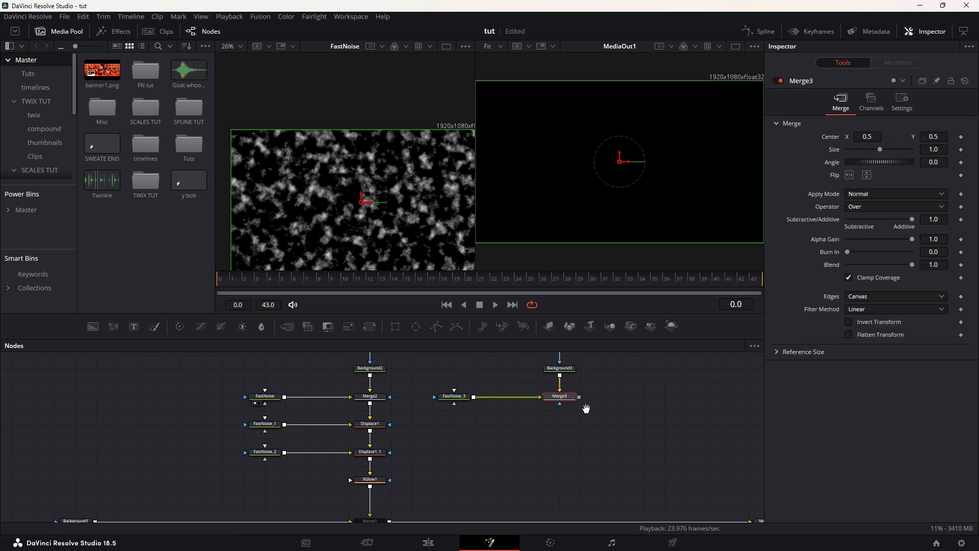
drag(388, 233, 380, 210)
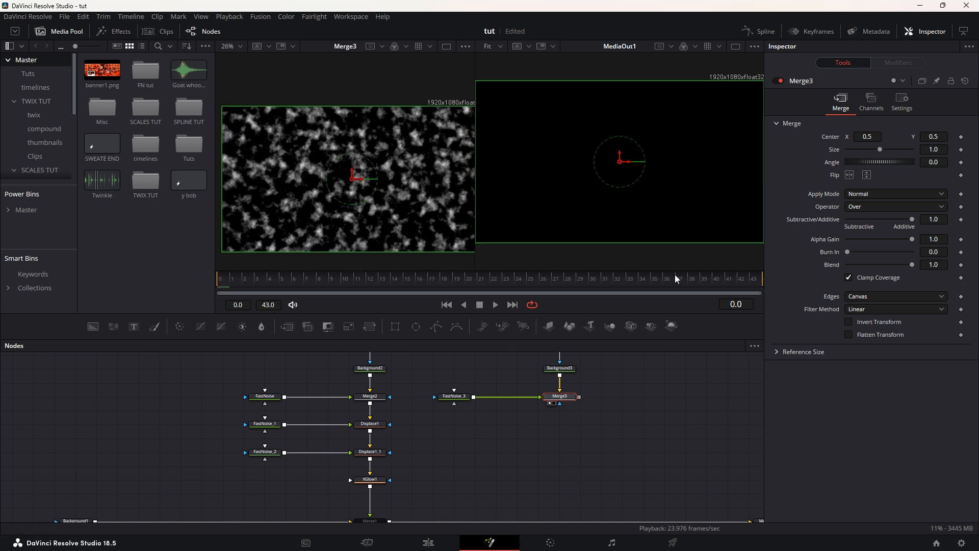
Try an alpha gain of 0 and the Screen apply mode on Merge3.
drag(911, 240, 816, 241)
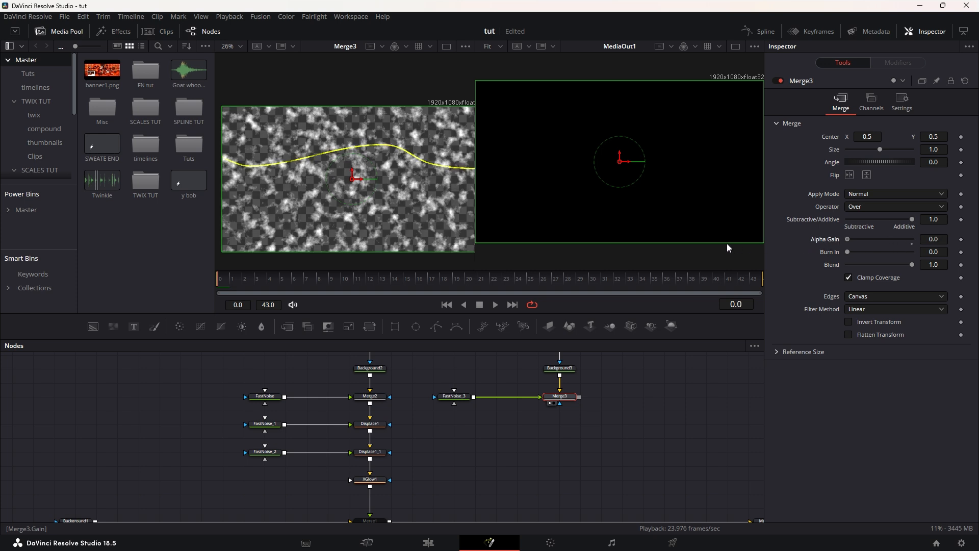
click(890, 194)
click(879, 203)
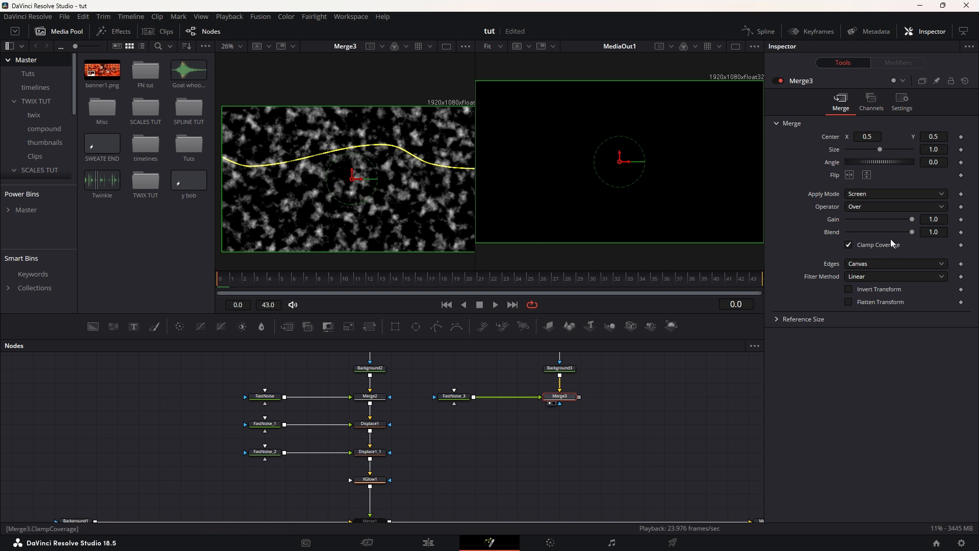
Compare Merge2's apply mode and output with Merge3, and check Background3's settings.
click(537, 427)
click(383, 397)
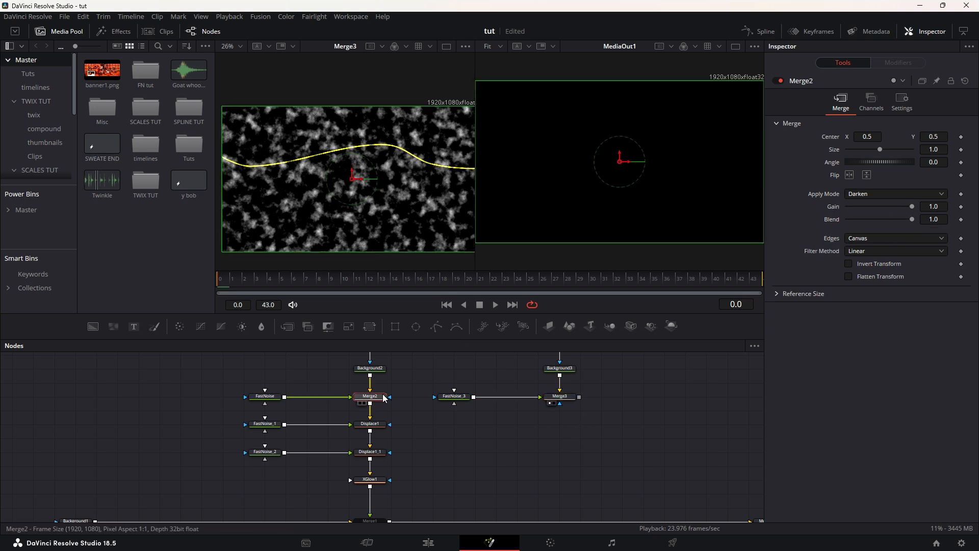
key(1)
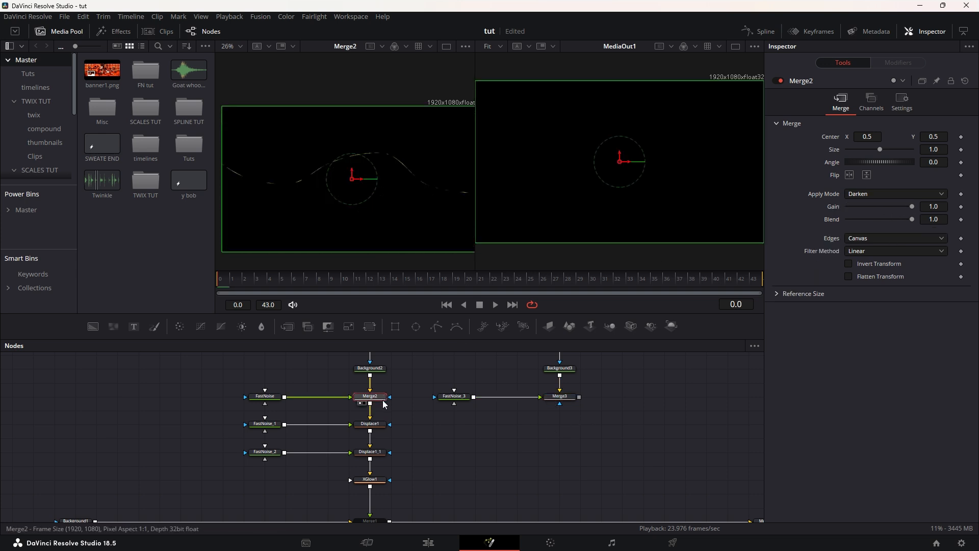
click(558, 396)
key(1)
click(552, 384)
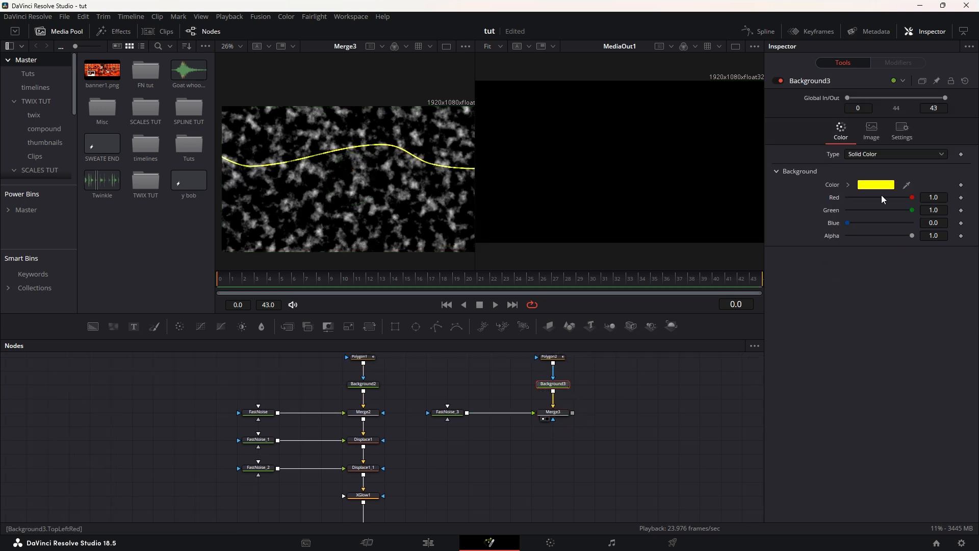
Merge the Merge3 output into the main chain between Merge1 and MediaOut1.
click(565, 411)
key(1)
scroll(537, 455, down, 2)
scroll(537, 408, up, 2)
scroll(574, 452, down, 3)
scroll(566, 357, up, 1)
drag(561, 363, 375, 488)
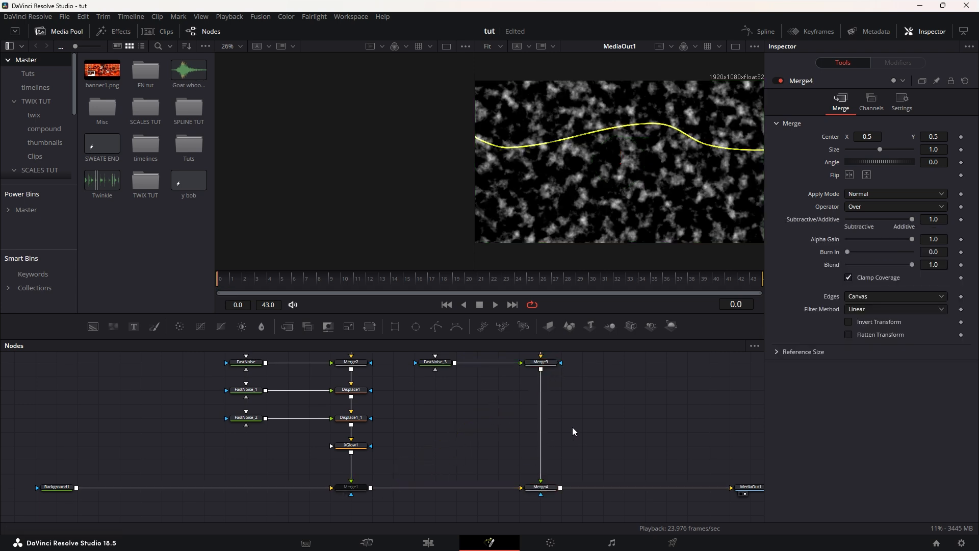
Match Merge3 to Merge2 by setting its apply mode to Darken.
scroll(546, 455, up, 3)
click(433, 425)
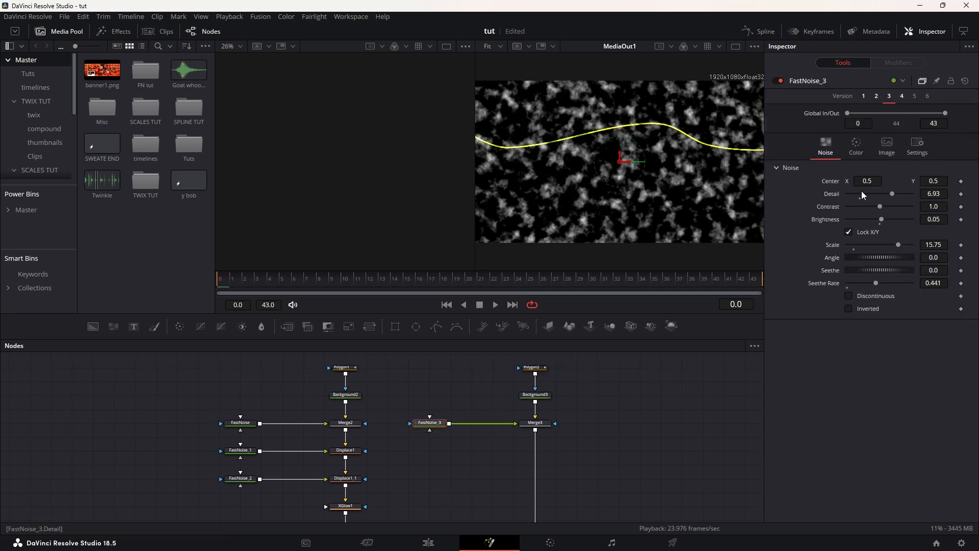
click(535, 423)
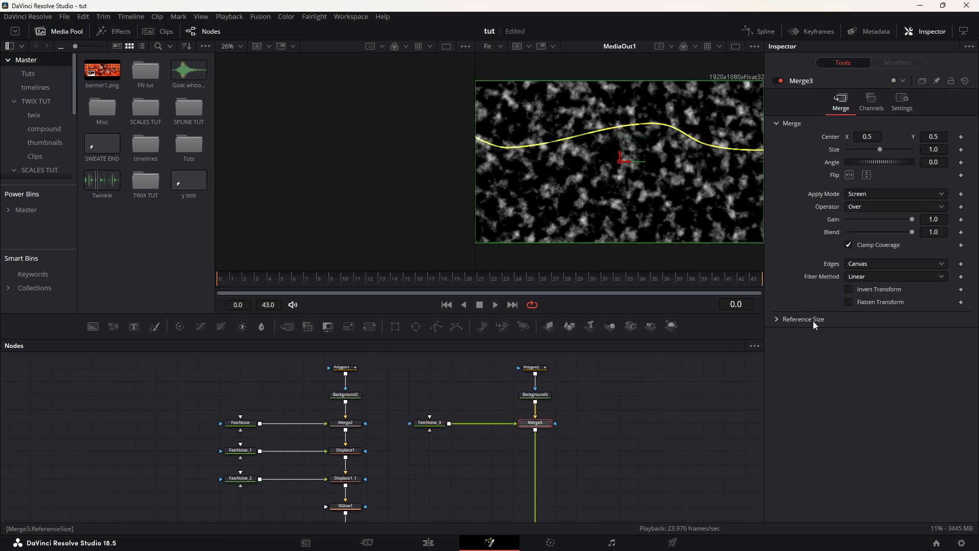
click(232, 429)
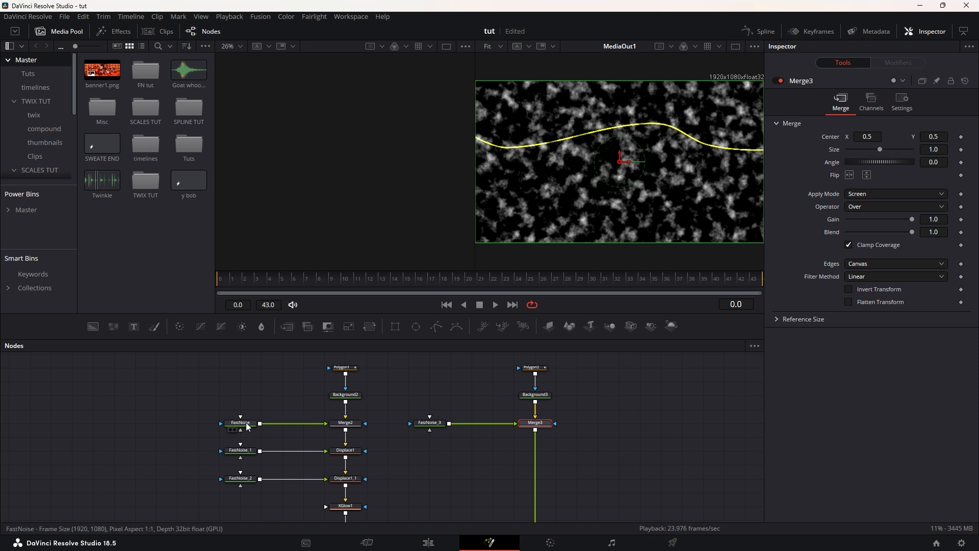
click(357, 430)
key(1)
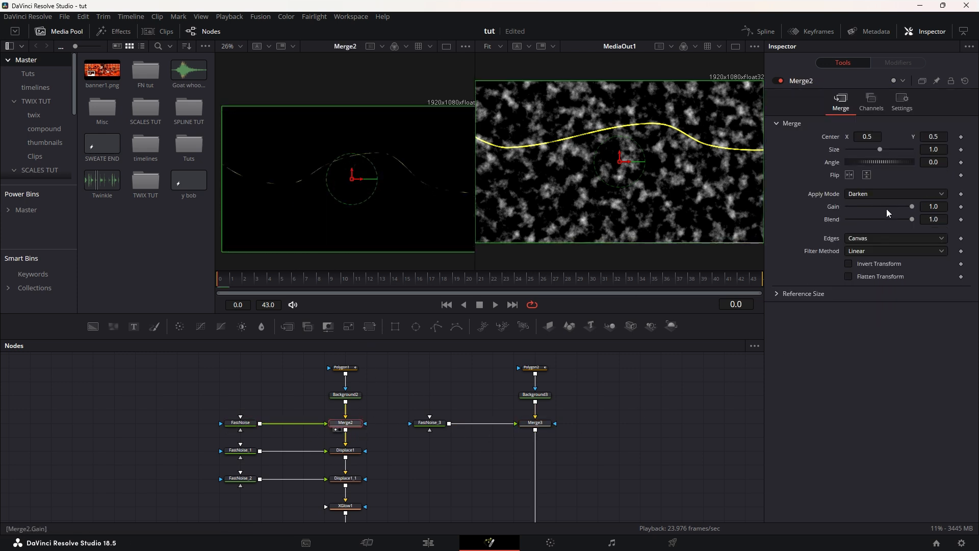
click(536, 425)
key(1)
click(869, 194)
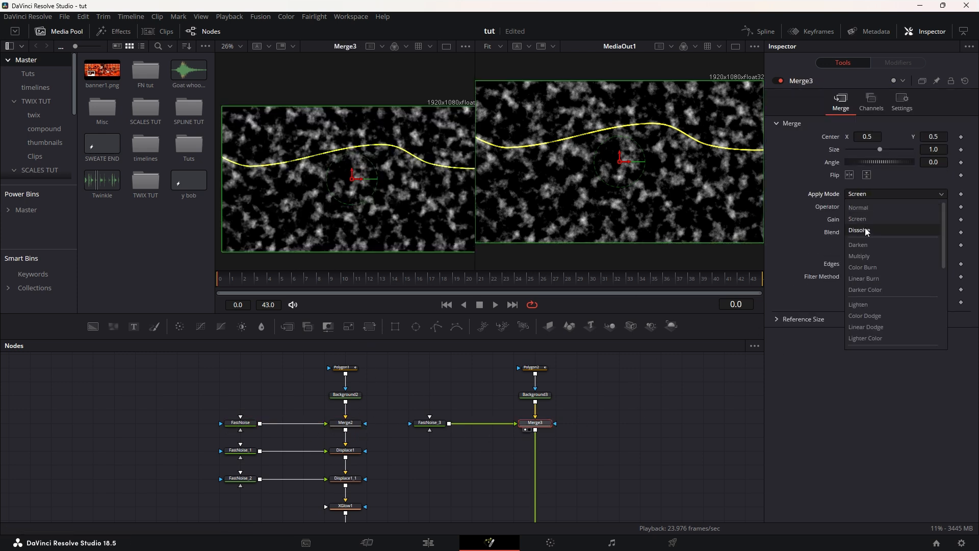
click(869, 245)
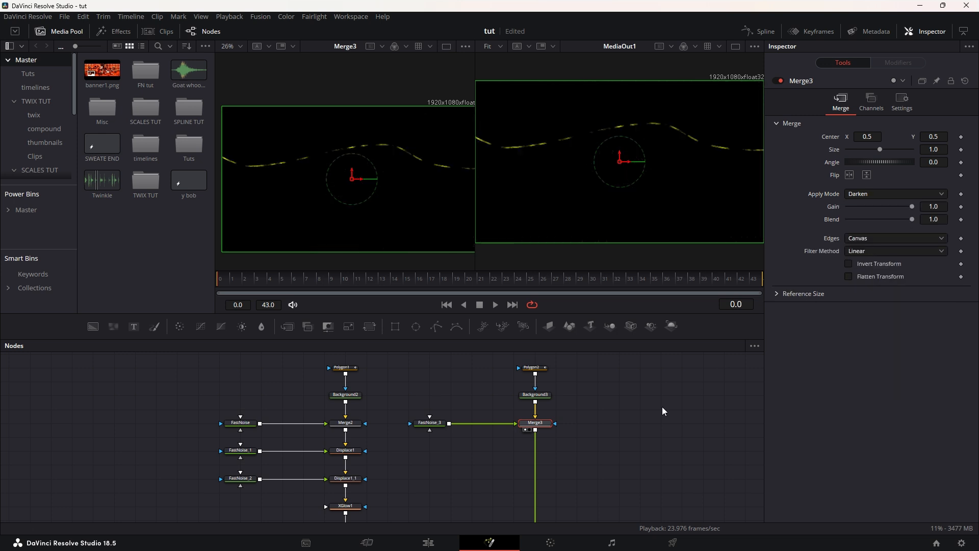
Duplicate FastNoise_1 and Displace1 below FastNoise_3 and Merge3, and delete the copied Displace node.
scroll(612, 400, down, 3)
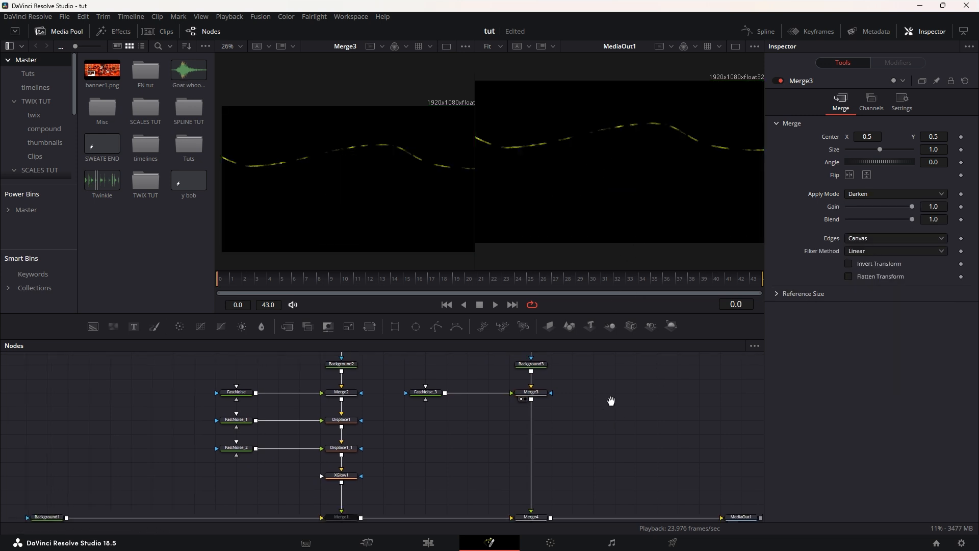
drag(465, 442, 468, 430)
drag(218, 393, 384, 410)
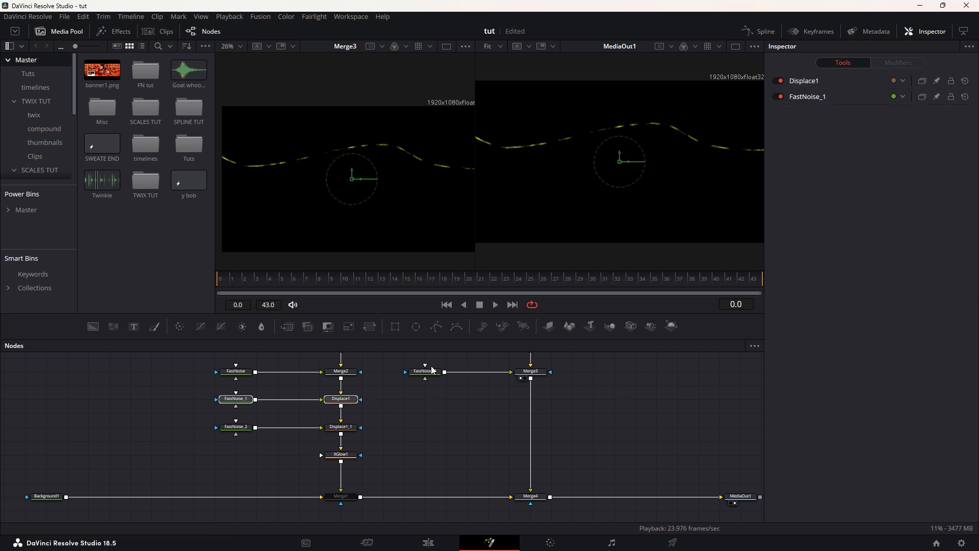
click(475, 405)
key(ctrl+v)
drag(566, 402, 546, 405)
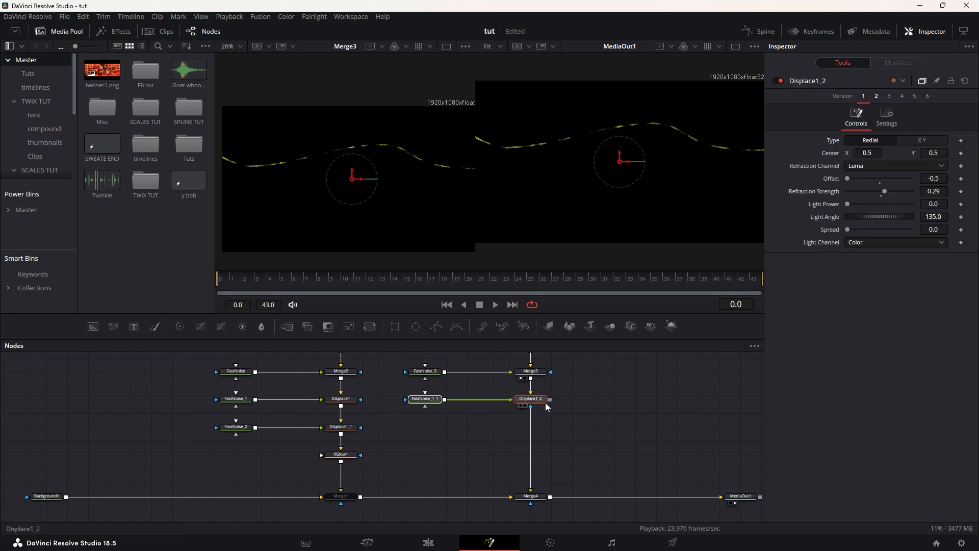
click(525, 398)
key(Delete)
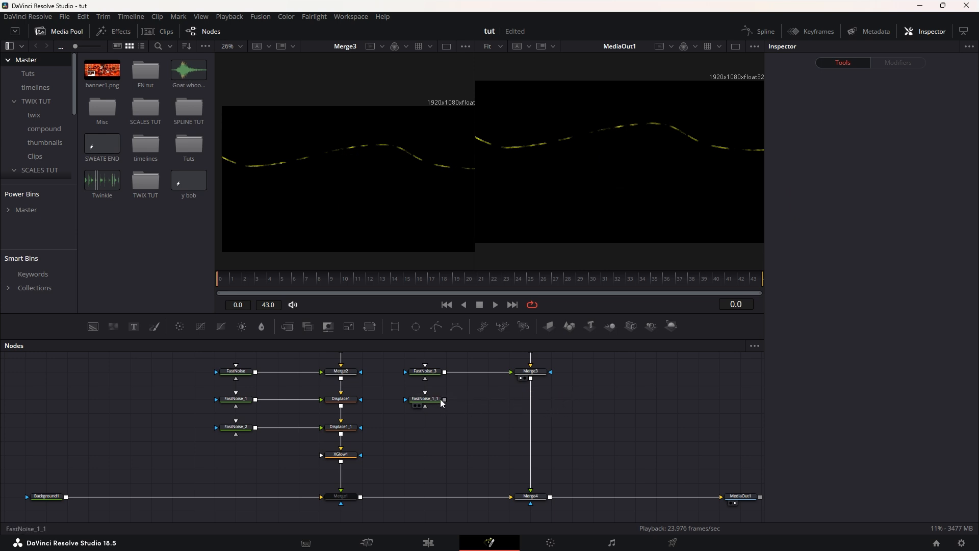
Add a new Displace node and insert it directly after Merge3.
key(shift+space)
text(dspl)
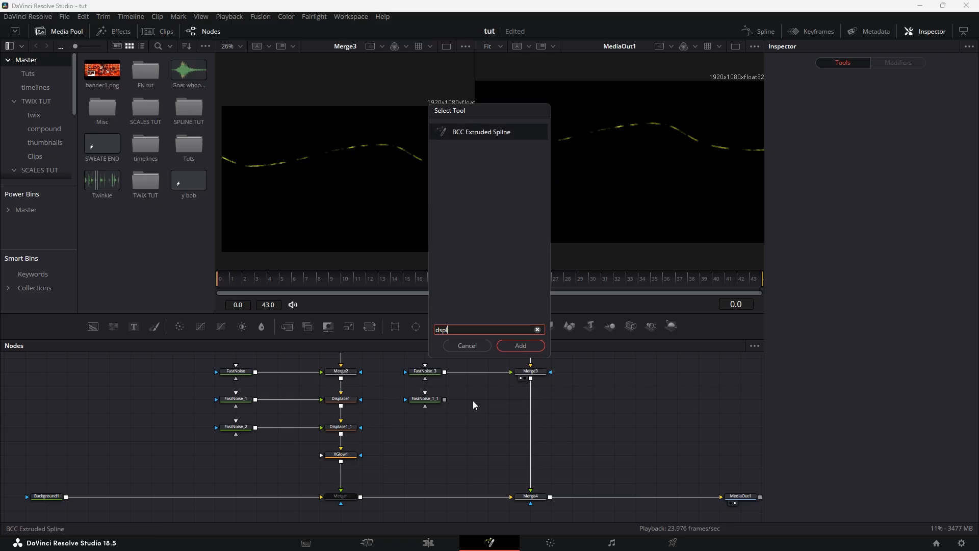
key(BackSpace)
key(BackSpace)
text(isplace)
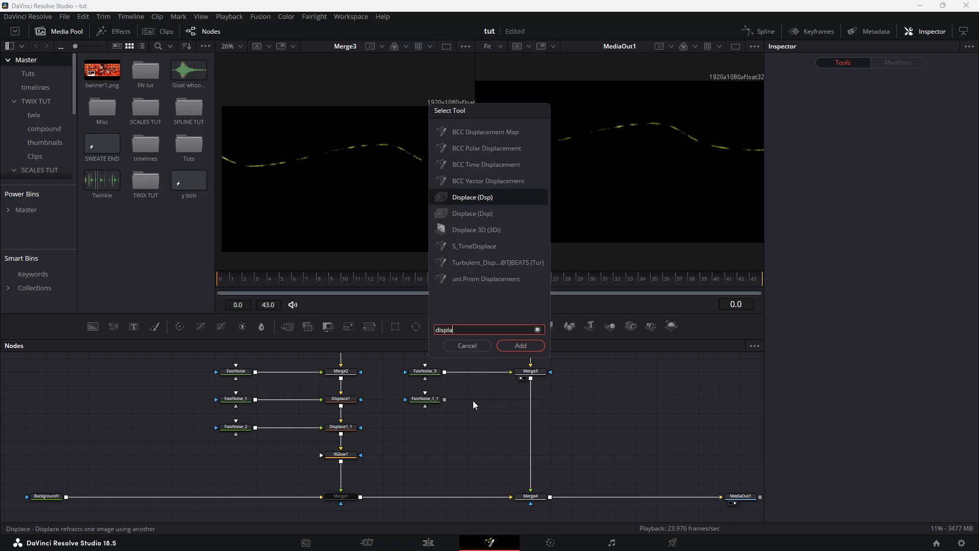
key(Return)
drag(472, 400, 535, 399)
View FastNoise_1_1 and connect it to the new Displace node as its displacement map.
click(428, 399)
key(1)
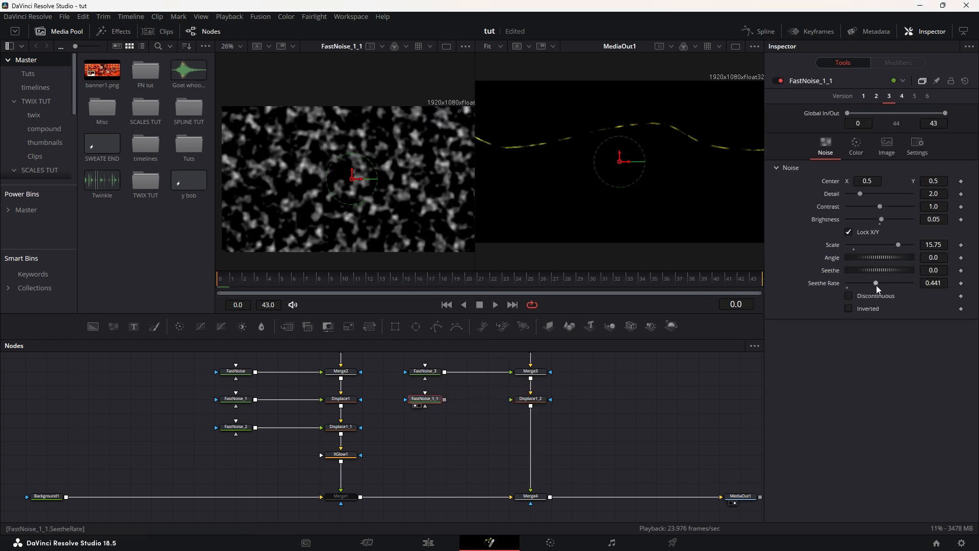
drag(444, 399, 511, 399)
click(490, 428)
Set Displace1_2's offset to -0.5 and refraction strength to 0.29, checking the result across the timeline.
click(535, 399)
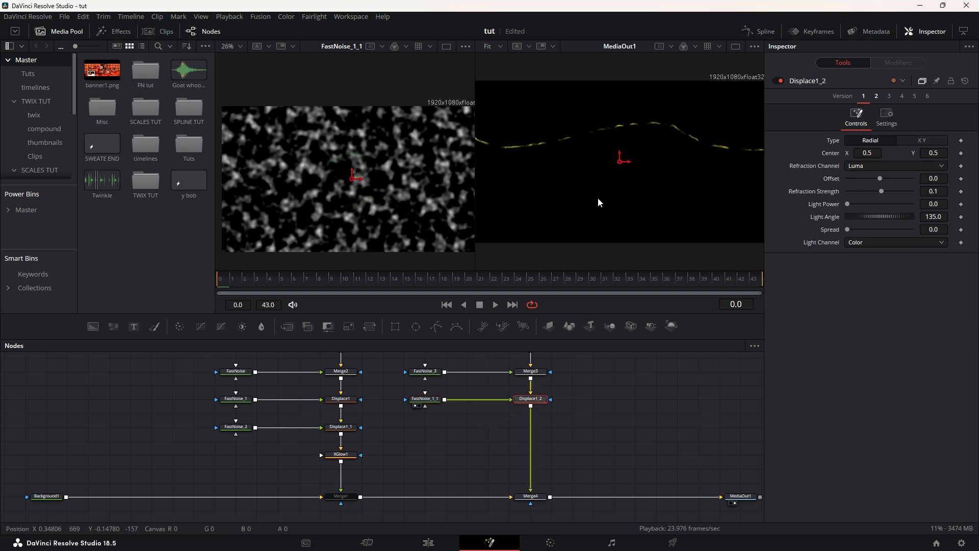
key(1)
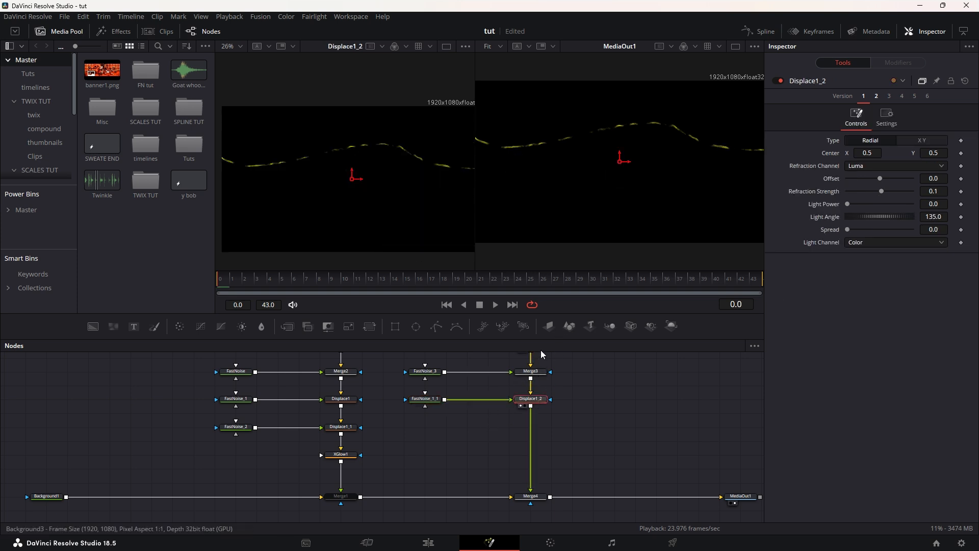
click(341, 399)
click(530, 399)
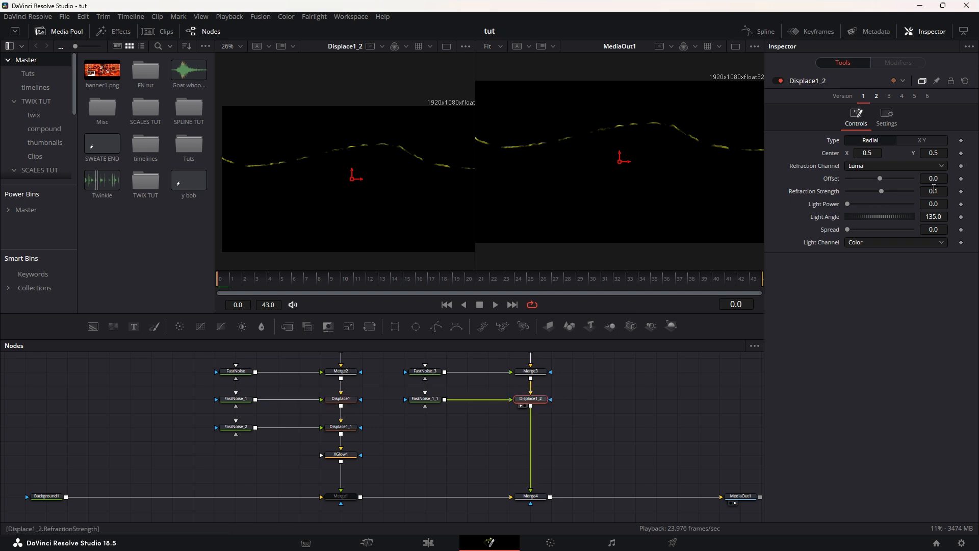
drag(886, 180, 797, 180)
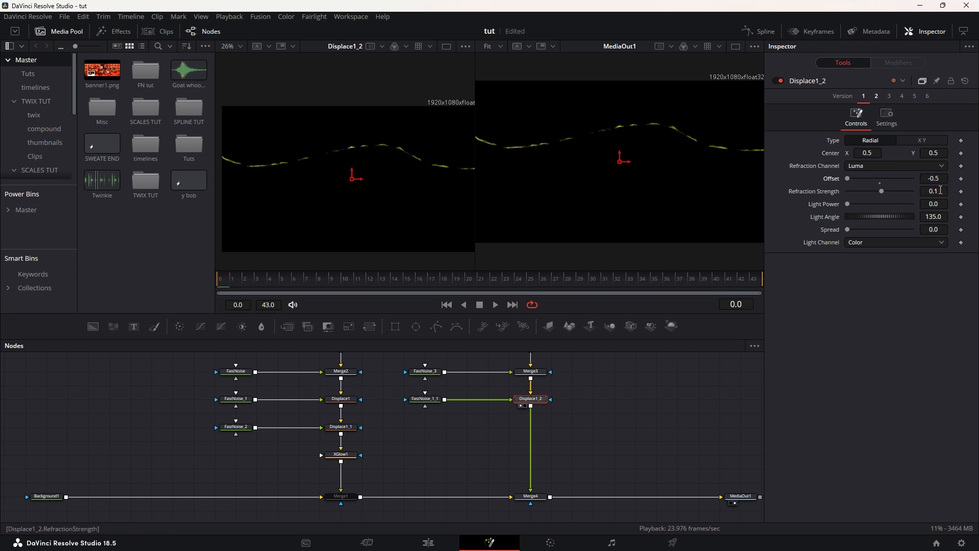
text(9)
key(Tab)
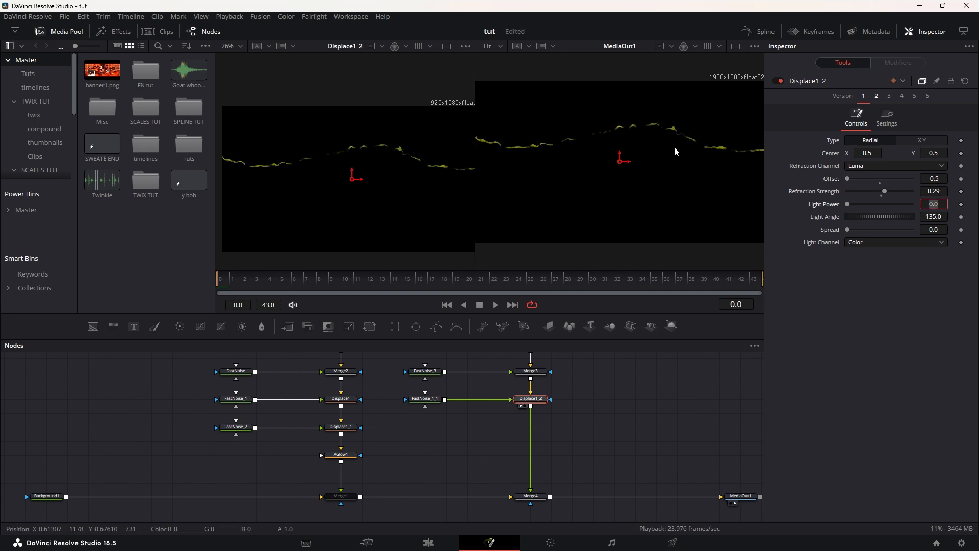
drag(239, 282, 211, 282)
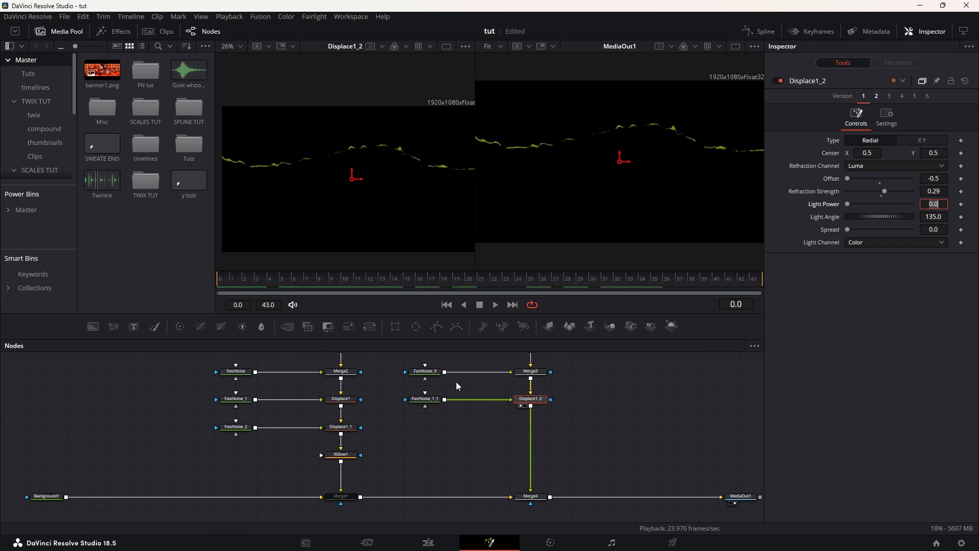
Lower FastNoise_1_1's detail to 0.71 while previewing the displaced line on other frames.
click(426, 399)
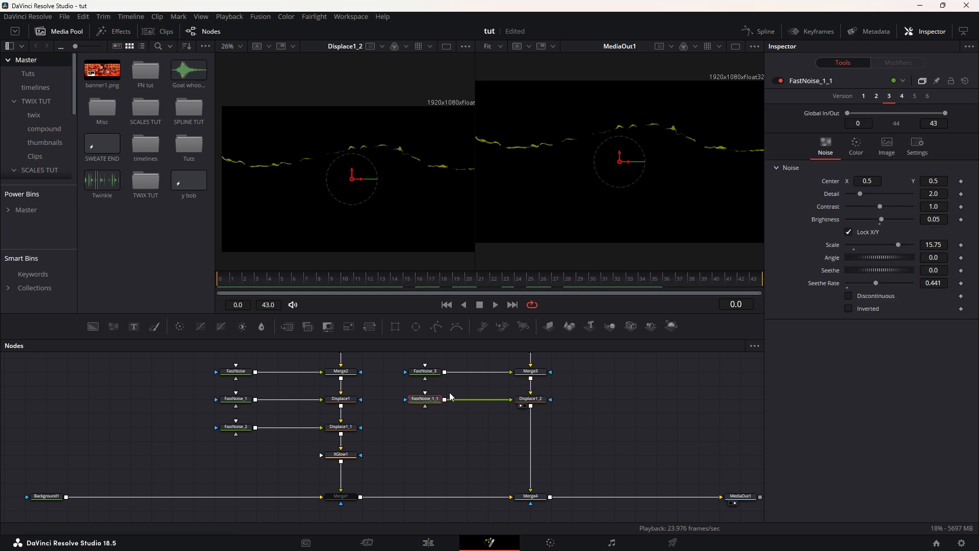
drag(861, 195, 854, 195)
drag(234, 278, 297, 281)
drag(853, 195, 849, 196)
Fine-tune Displace1_2's refraction strength and preview the line's motion up to frame 41.
click(541, 399)
drag(889, 189, 890, 191)
drag(298, 282, 726, 276)
View FastNoise_1_1 on its own and examine its noise and colour settings.
click(427, 400)
key(1)
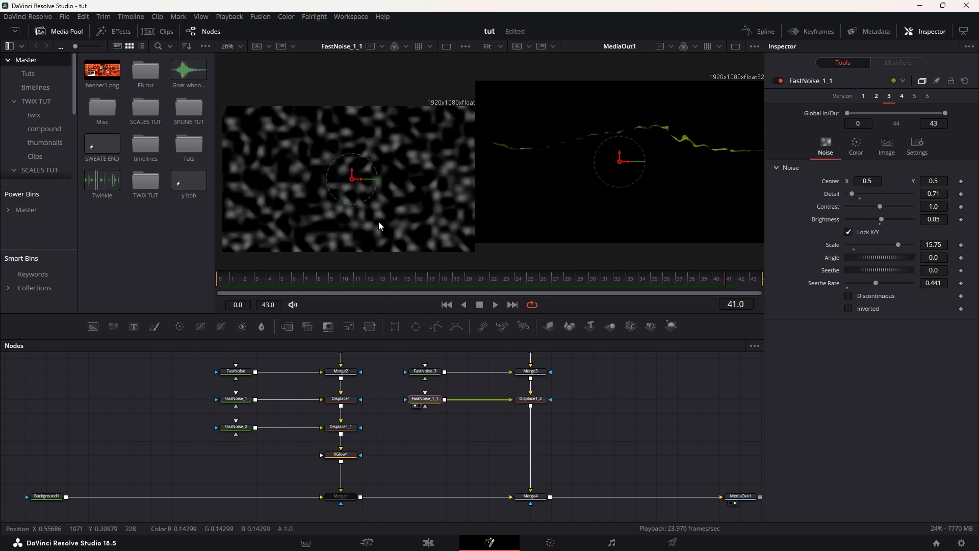
click(856, 145)
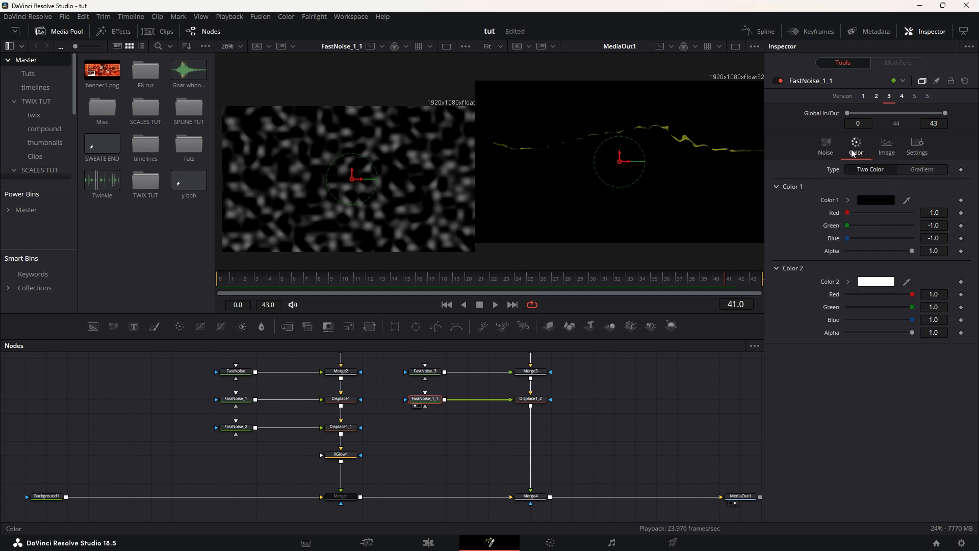
click(826, 146)
Duplicate FastNoise_2 and Displace1_1 below the FastNoise_1_1 and Displace1_2 pair.
click(487, 449)
drag(213, 423, 400, 442)
key(ctrl+c)
key(ctrl+v)
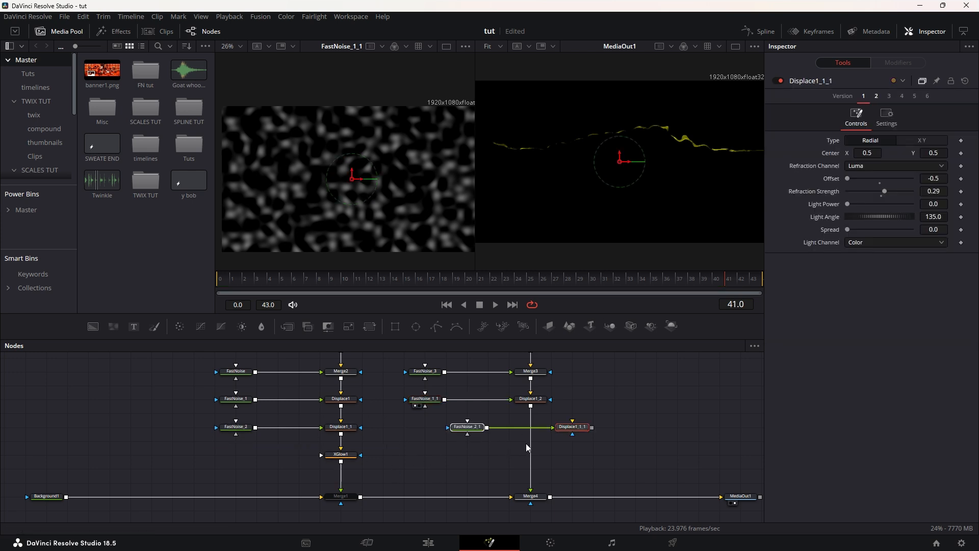
Delete the duplicated Displace1_1_1 node and align FastNoise_2_1 directly below FastNoise_1_1.
click(572, 429)
key(Delete)
drag(465, 434, 422, 434)
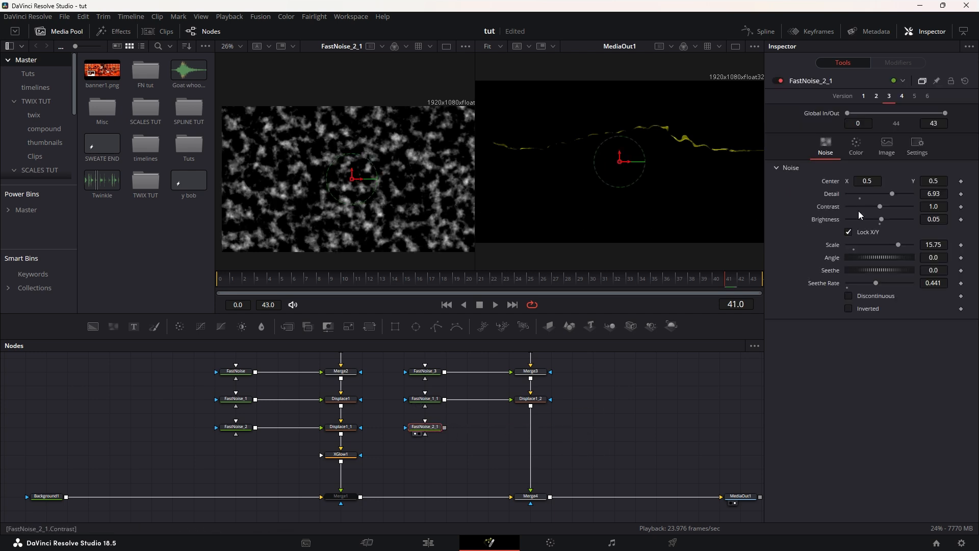
Add a Displace node on the connection between Displace1_2 and Merge4, and feed FastNoise_2_1 into it.
drag(444, 427, 500, 427)
key(shift+space)
text(displa)
key(Return)
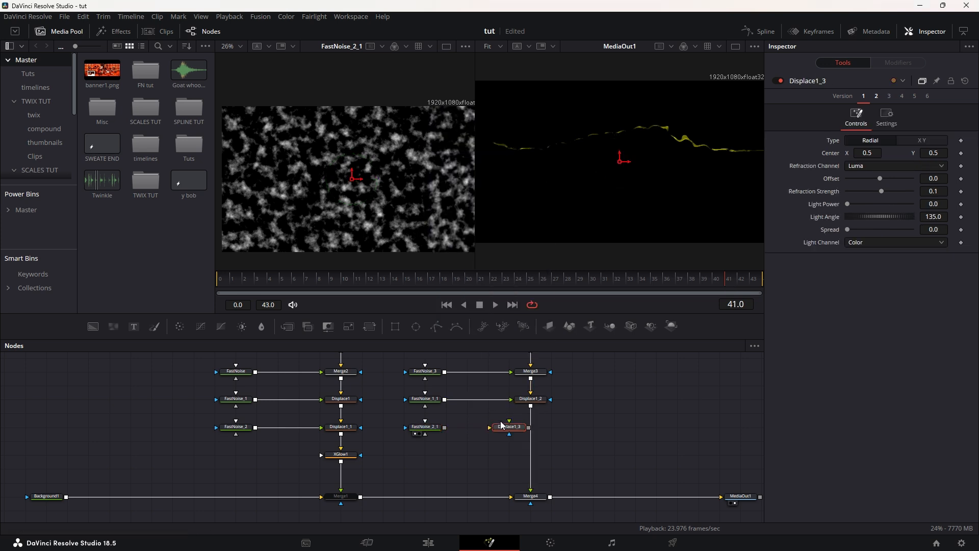
drag(502, 427, 531, 427)
drag(444, 427, 512, 428)
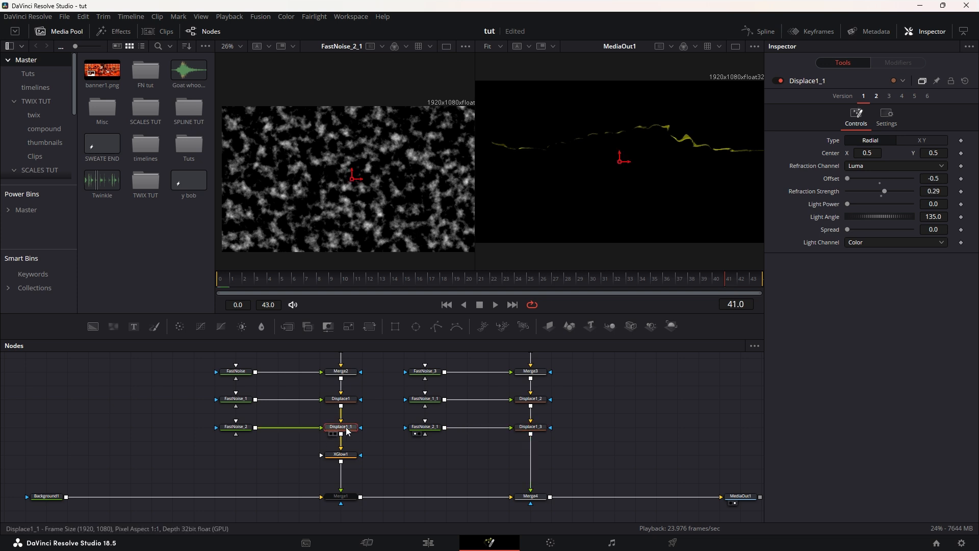
Set Displace1_3's offset to -0.5 and refraction strength to 0.41, and preview the line's motion from frame 0.
mouse_move(874, 180)
mouse_down()
mouse_move(847, 179)
mouse_move(886, 190)
mouse_up()
drag(733, 282, 228, 280)
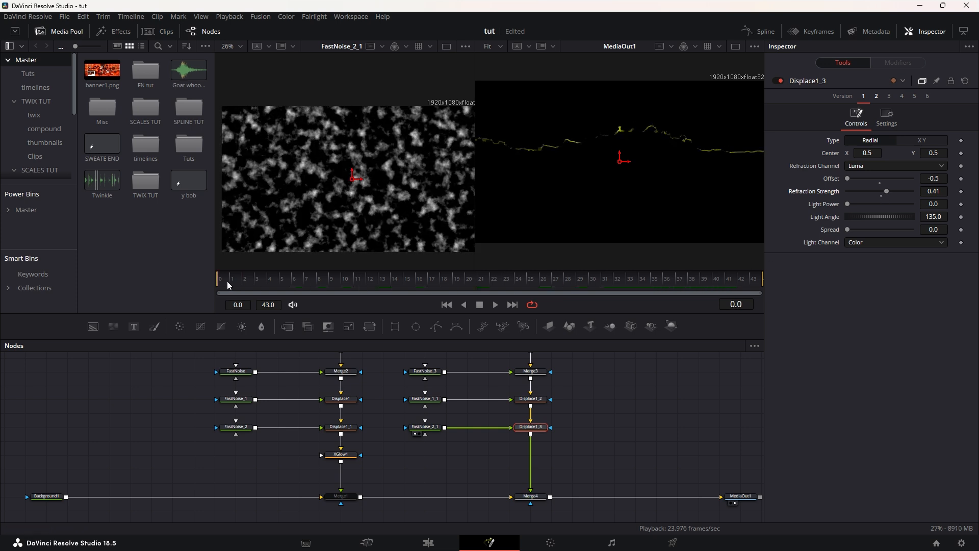
click(495, 305)
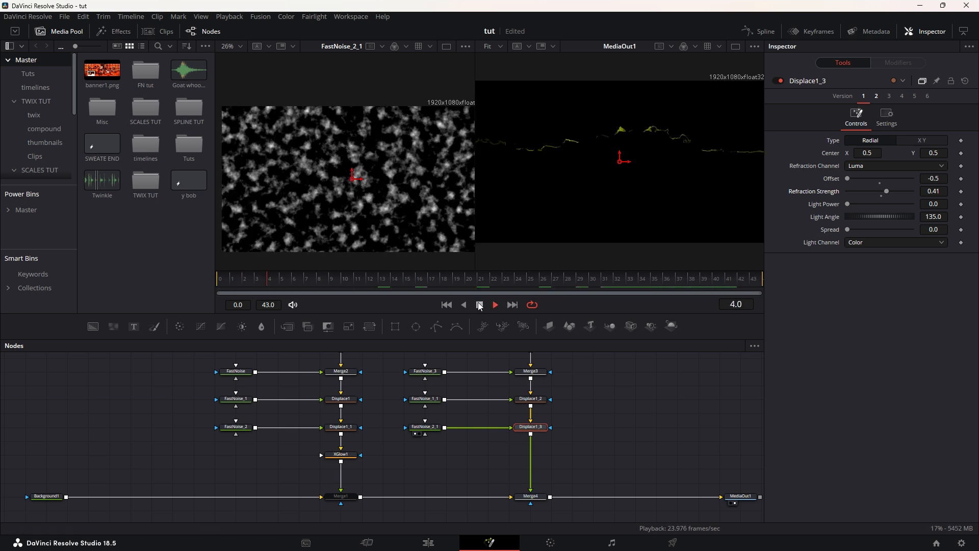
click(479, 305)
Insert an XGlow node after Displace1_3 and preview the glowing line across the timeline.
scroll(426, 433, down, 1)
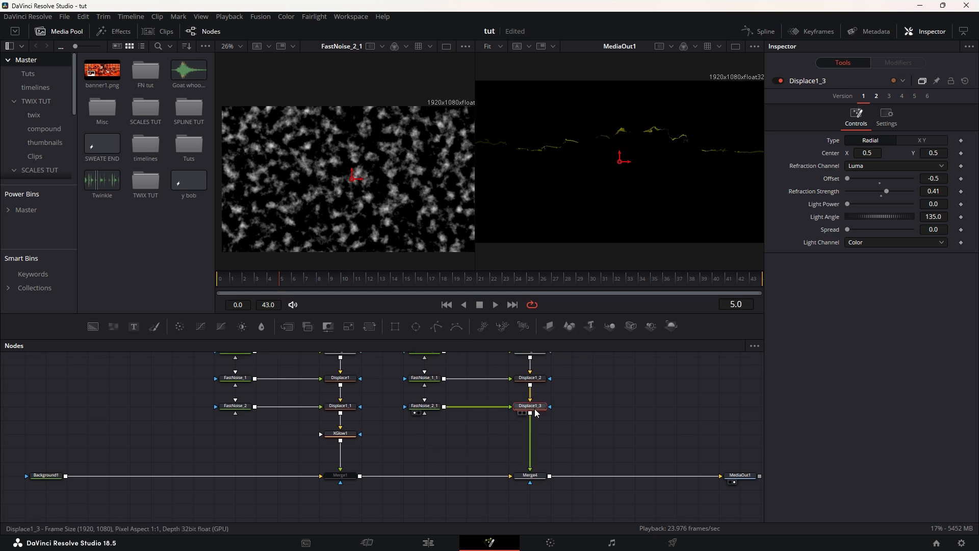
key(shift+space)
text(xglow)
key(Return)
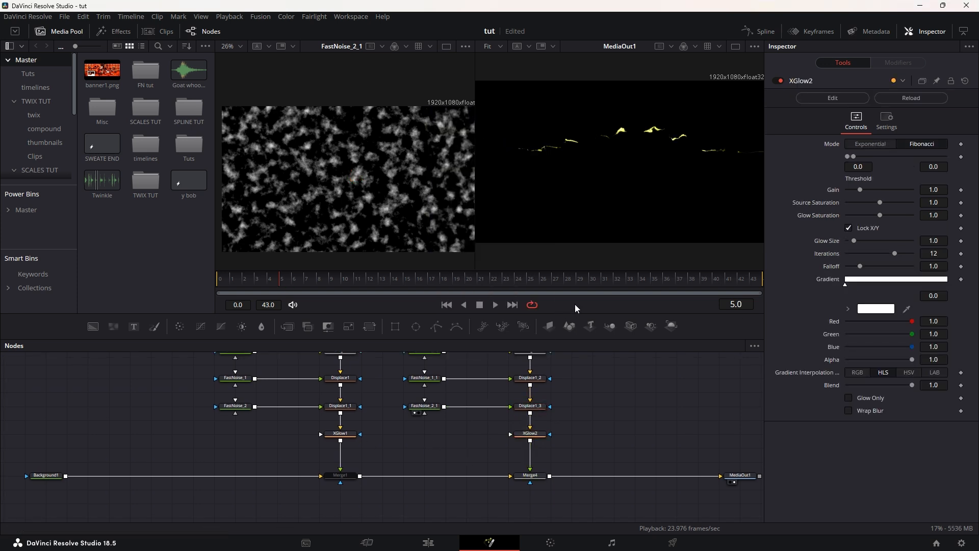
drag(731, 276, 213, 281)
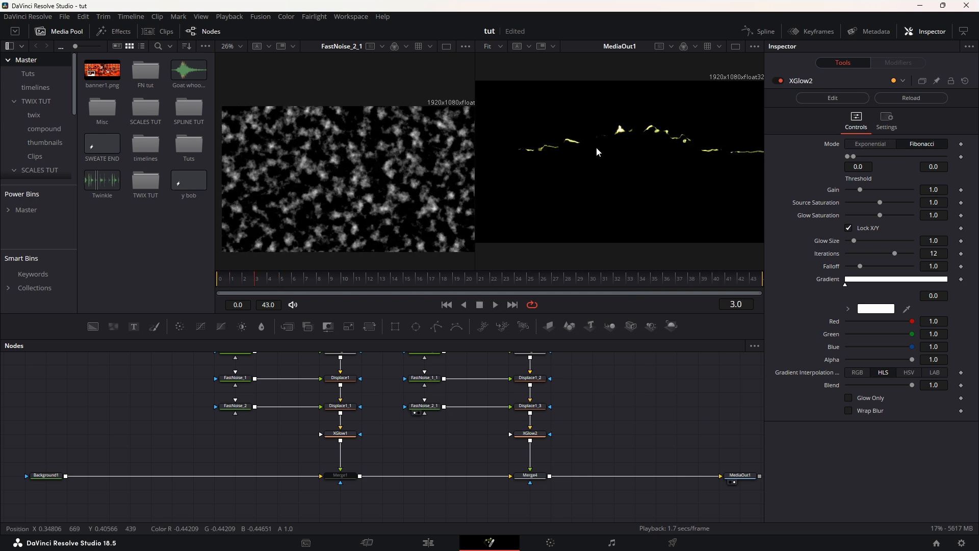
scroll(620, 135, up, 3)
scroll(619, 136, down, 4)
scroll(619, 137, up, 2)
Set XGlow2's gradient colour to yellow #ffec1a.
click(877, 310)
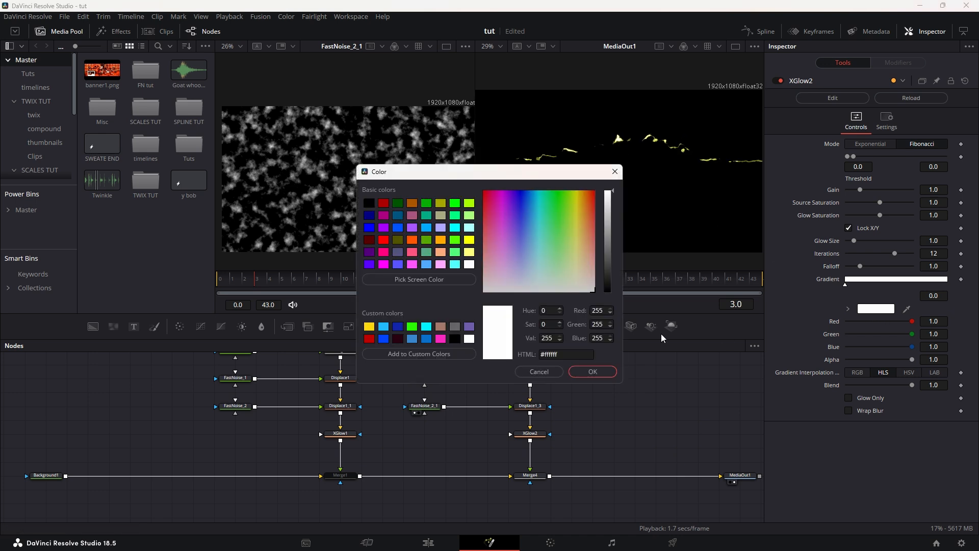
click(469, 241)
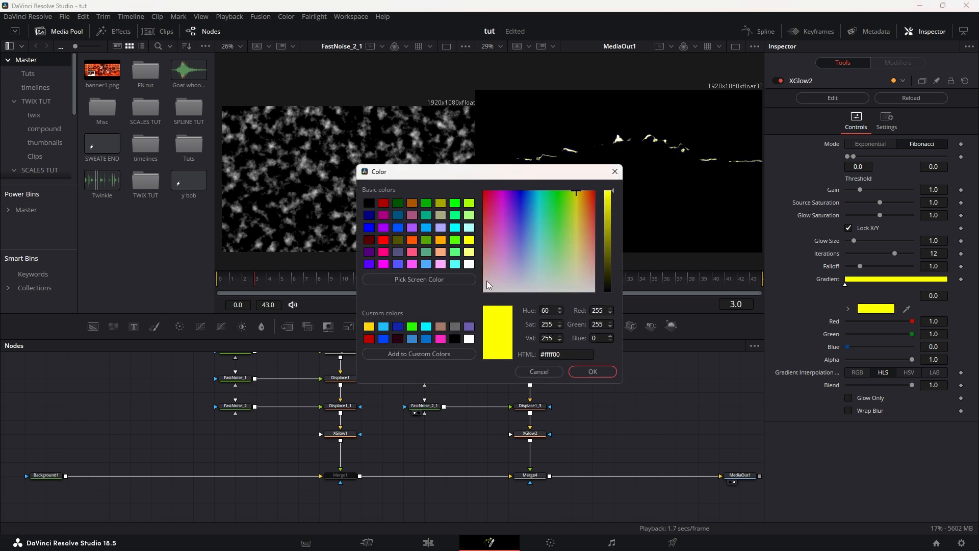
drag(578, 193, 577, 200)
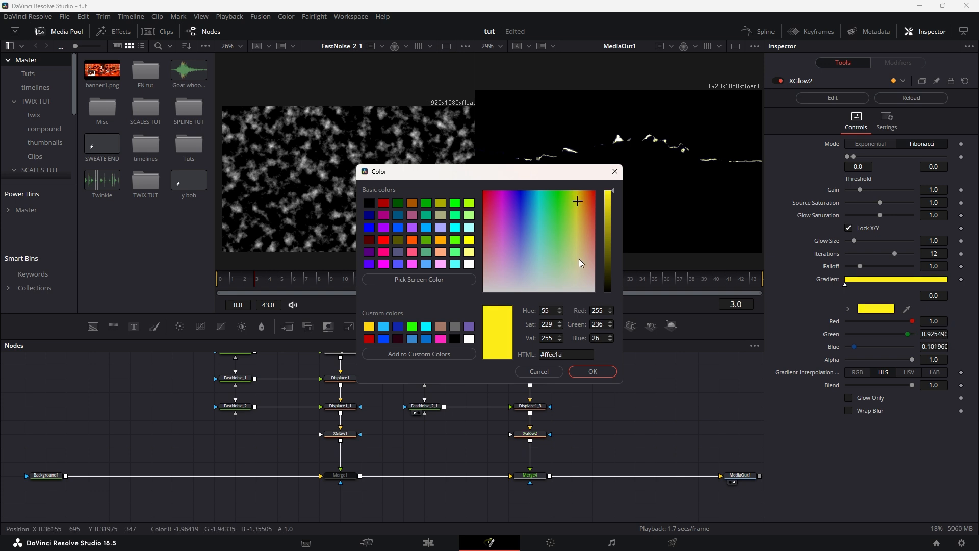
click(593, 371)
Change Background3's solid colour to white.
scroll(586, 408, up, 3)
click(531, 379)
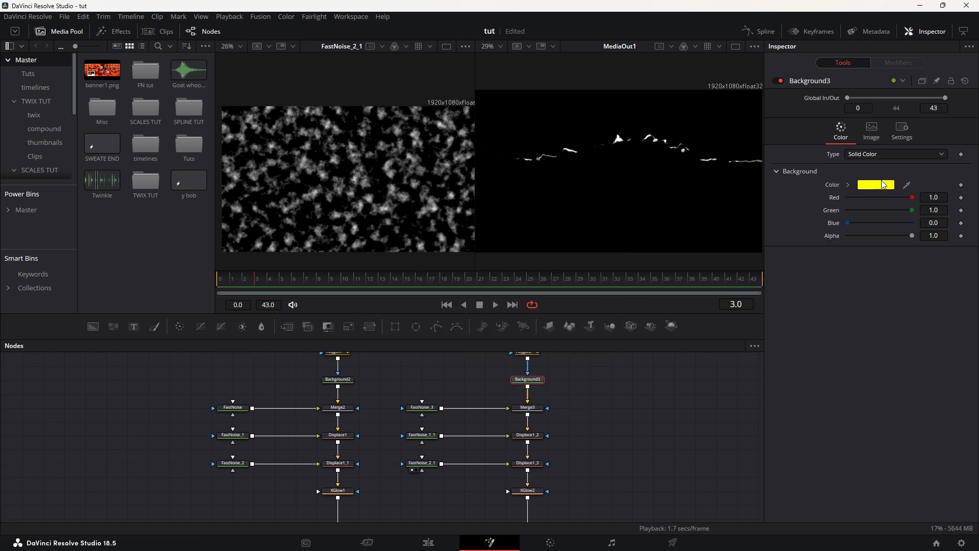
click(884, 183)
click(505, 235)
click(536, 290)
click(592, 371)
Shift XGlow2's gradient colour to a warmer yellow with a hue of 0.128.
scroll(583, 406, down, 3)
click(519, 426)
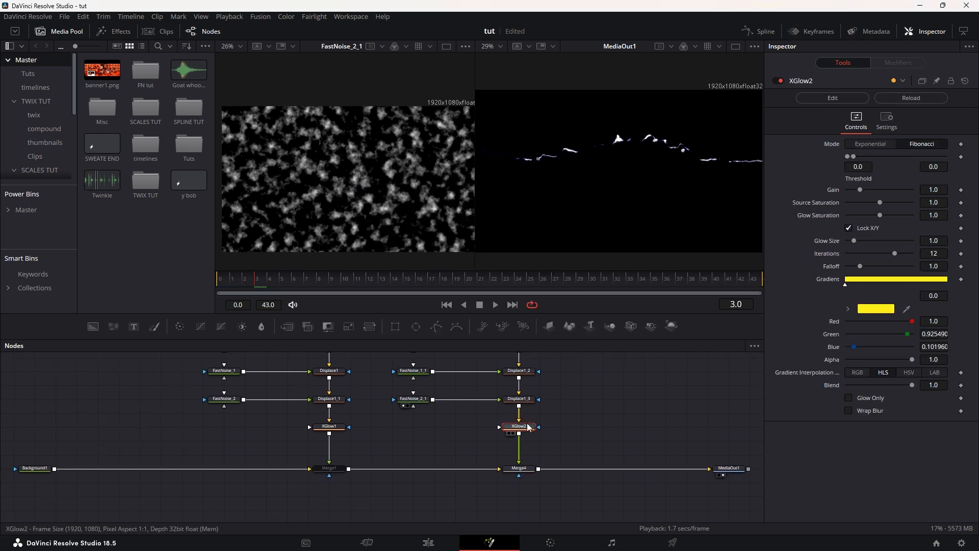
click(852, 310)
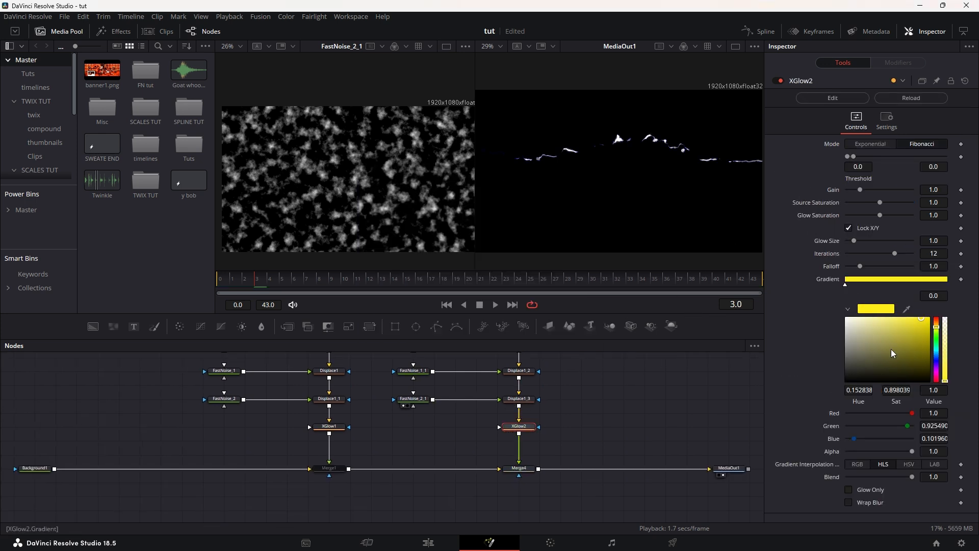
click(937, 331)
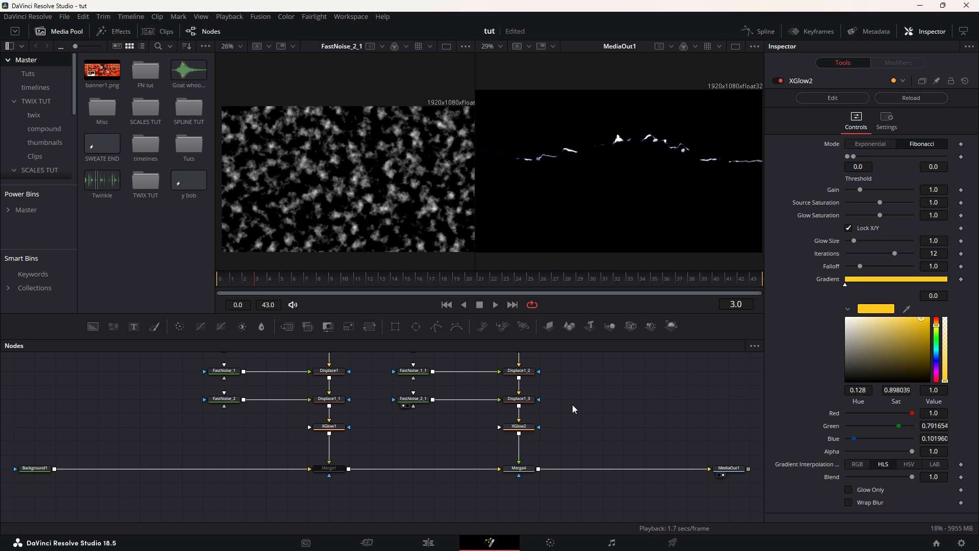
Review the Background3 and Merge3 settings and the rest of the second line's node chain.
drag(448, 420, 466, 453)
drag(484, 394, 480, 442)
click(532, 397)
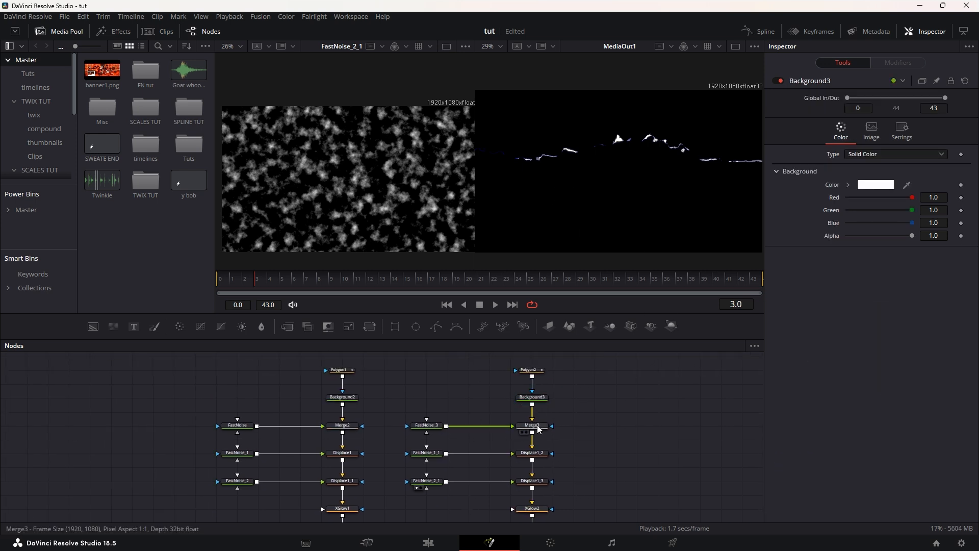
click(537, 426)
drag(471, 409, 454, 354)
click(456, 461)
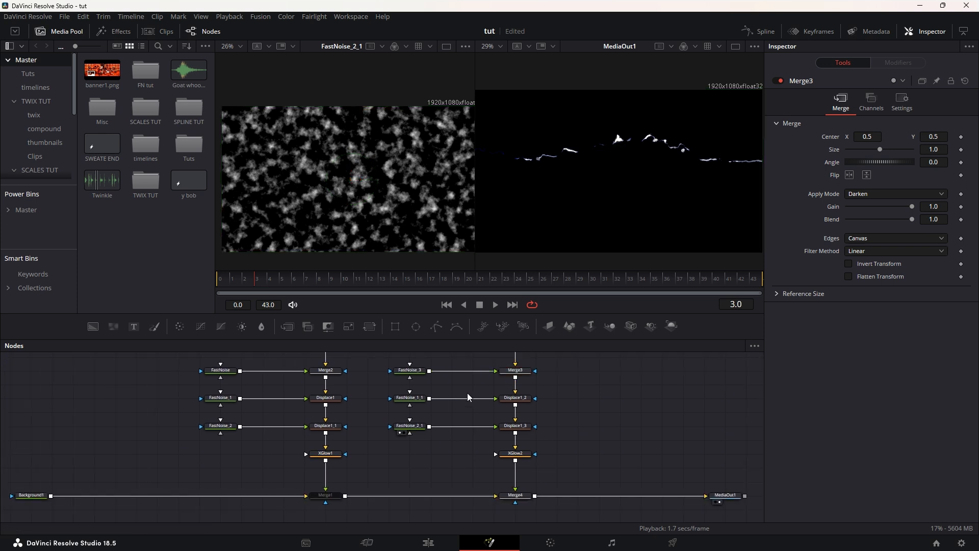
drag(464, 443, 454, 419)
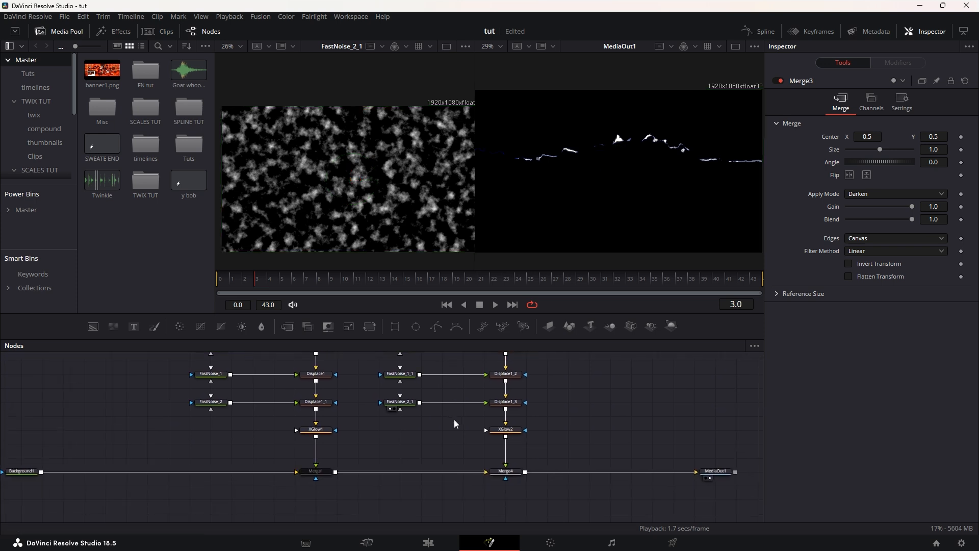
Load Displace1_3 into the first viewer and raise its refraction strength to 0.54.
click(512, 407)
key(1)
scroll(459, 433, up, 2)
drag(886, 192, 889, 192)
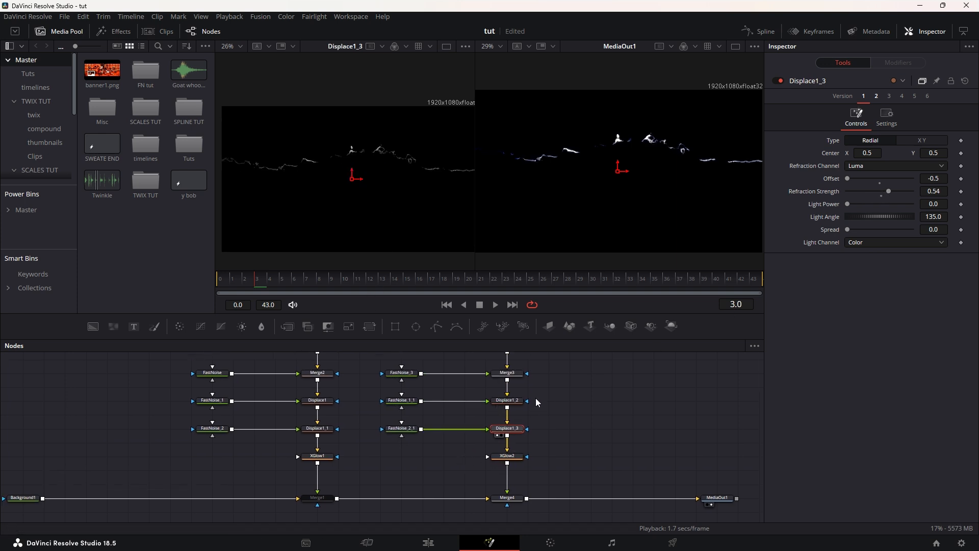
Compare the noise settings of FastNoise_2_1, FastNoise_1_1 and FastNoise_3.
click(408, 429)
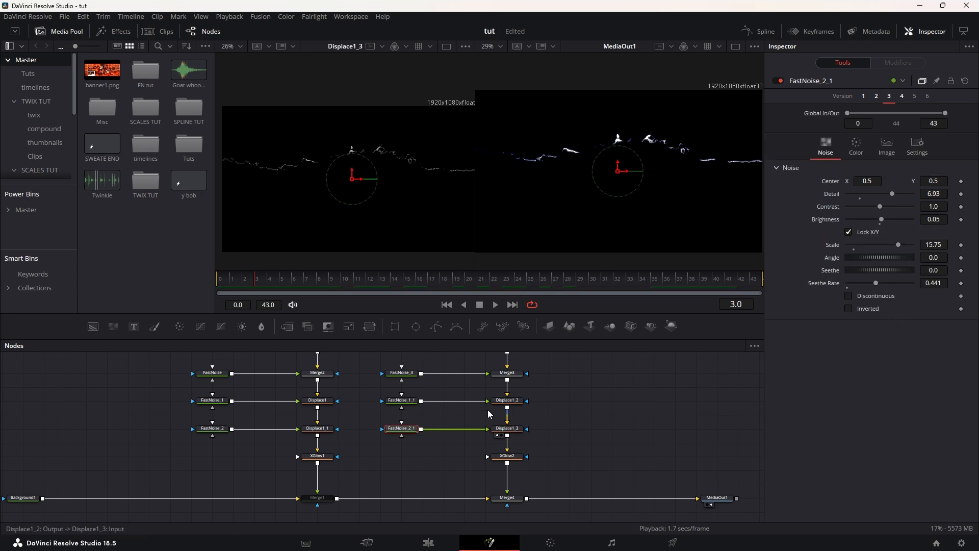
click(403, 401)
click(412, 377)
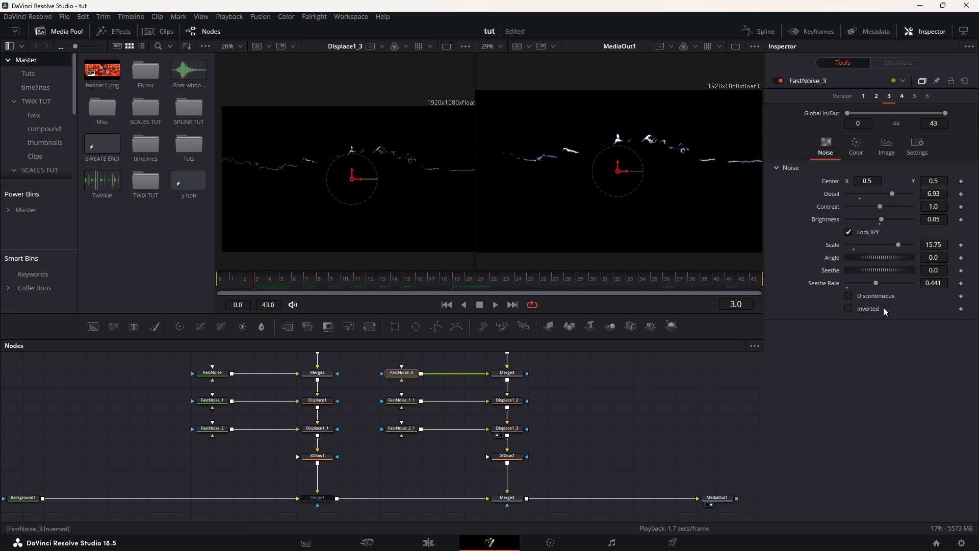
click(413, 401)
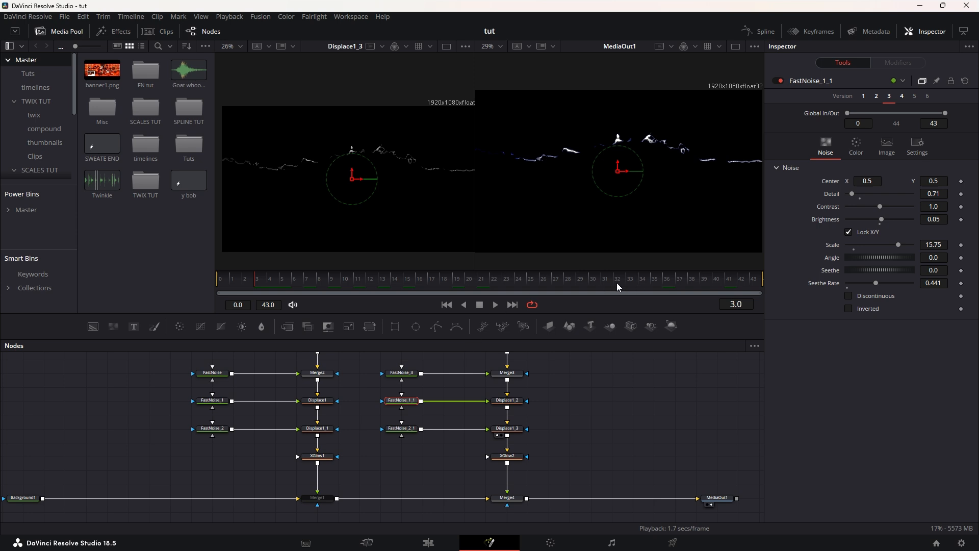
click(403, 373)
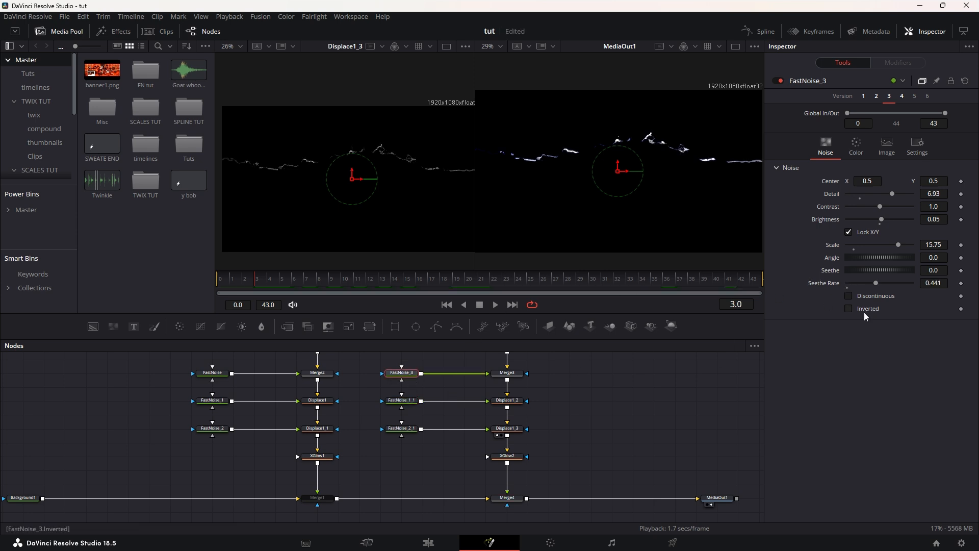
Try a seethe rate of 0 on FastNoise_2_1, undo it and play back the line's motion.
click(410, 428)
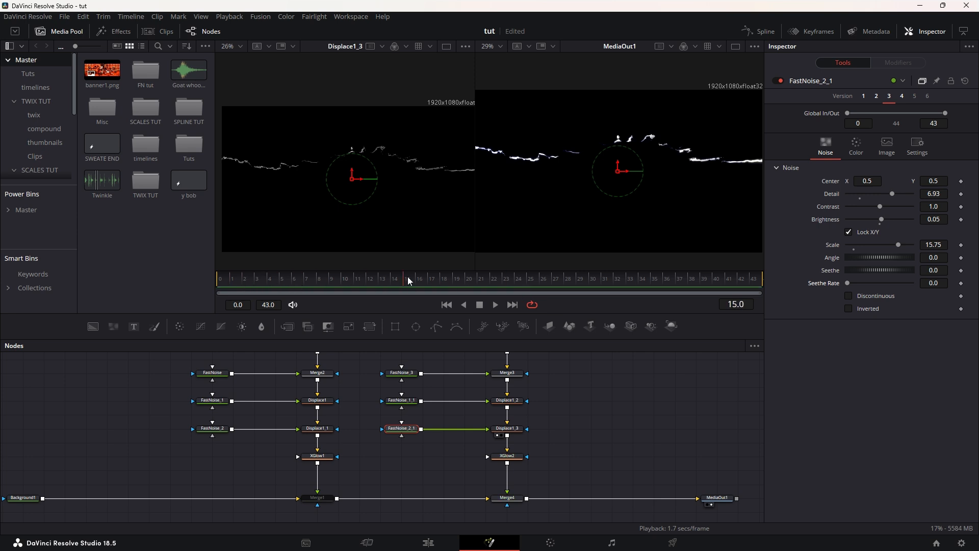
key(ctrl+z)
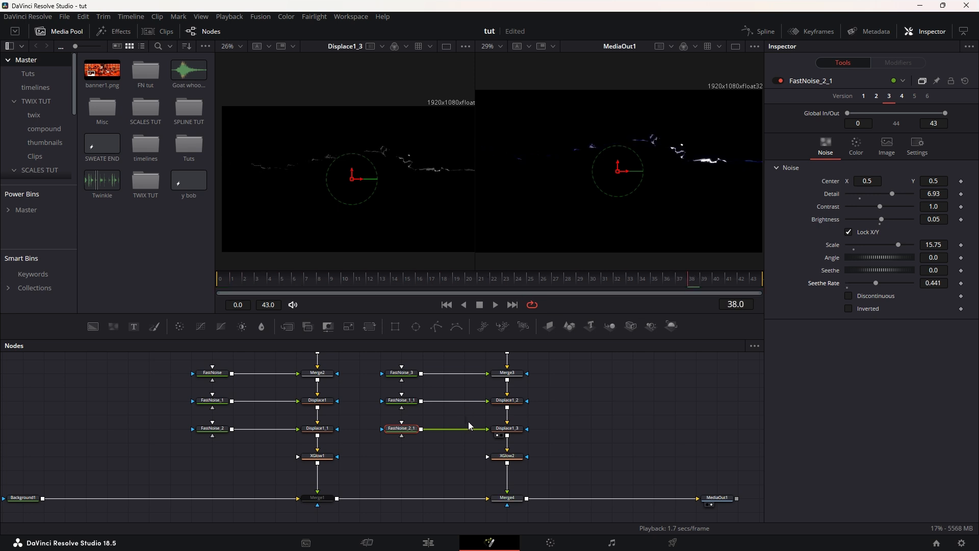
click(495, 305)
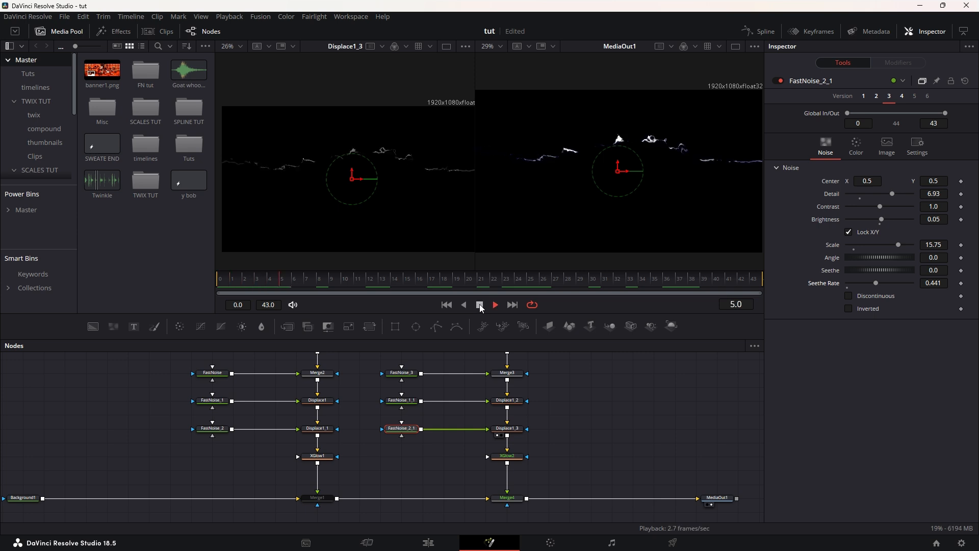
click(479, 304)
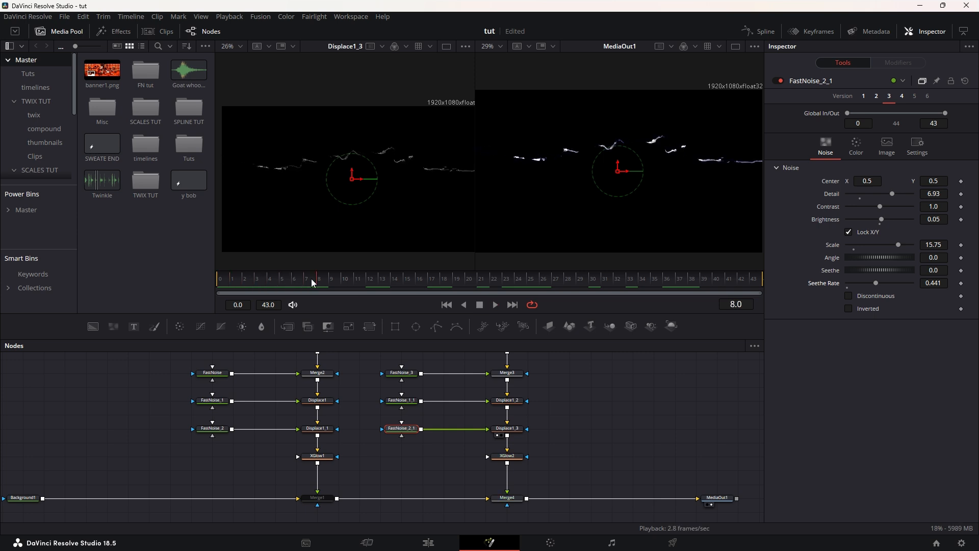
Animate FastNoise_2_1's seethe with a keyframe at frame 0 and a higher value near the timeline's end, and preview the playback.
drag(313, 282, 225, 281)
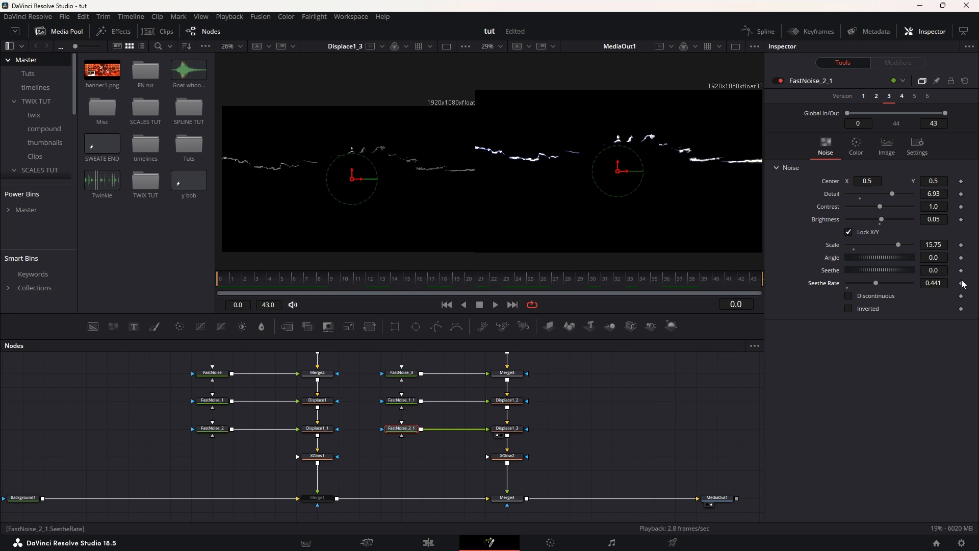
click(960, 271)
drag(342, 279, 757, 281)
drag(870, 270, 910, 270)
drag(749, 282, 206, 281)
click(485, 305)
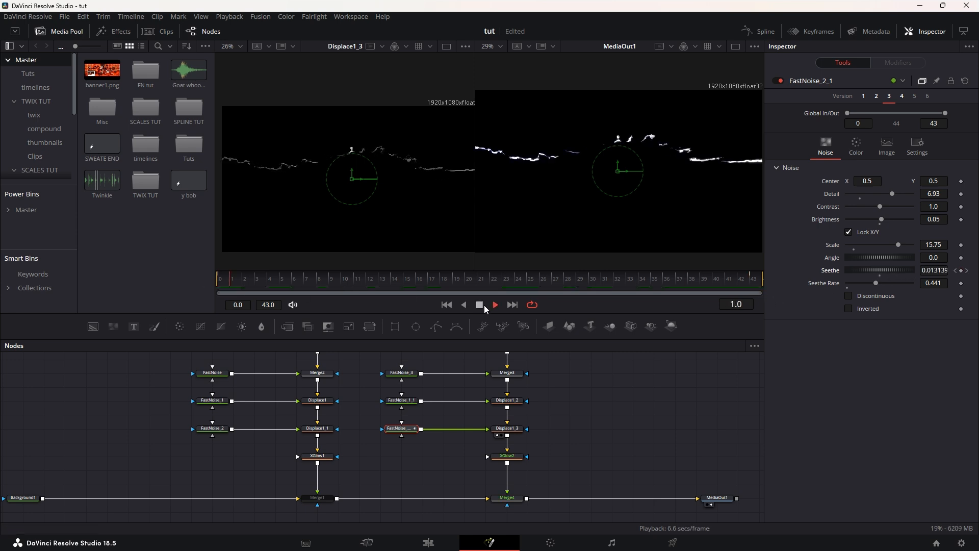
click(480, 304)
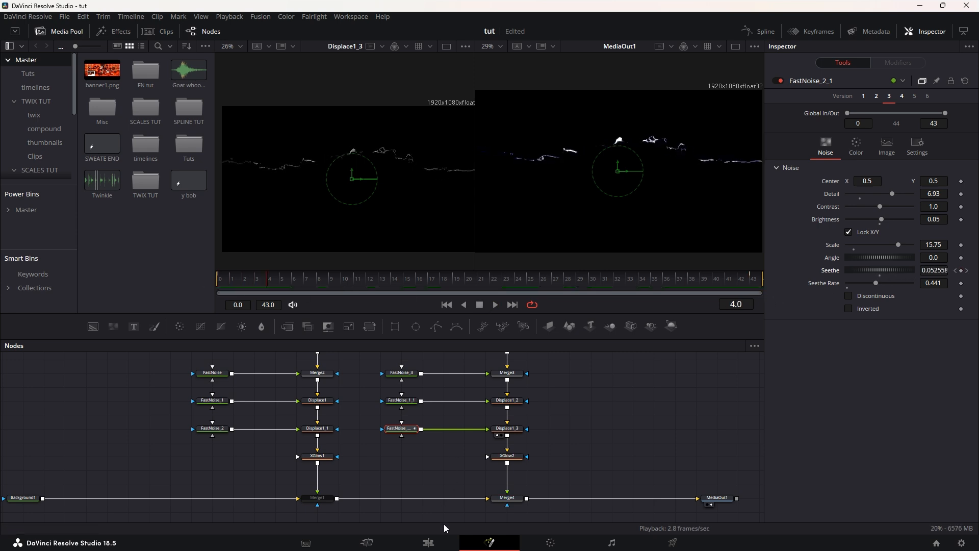
Return to the edit timeline and open the next clip, the distorted banner composition, in Fusion.
click(431, 543)
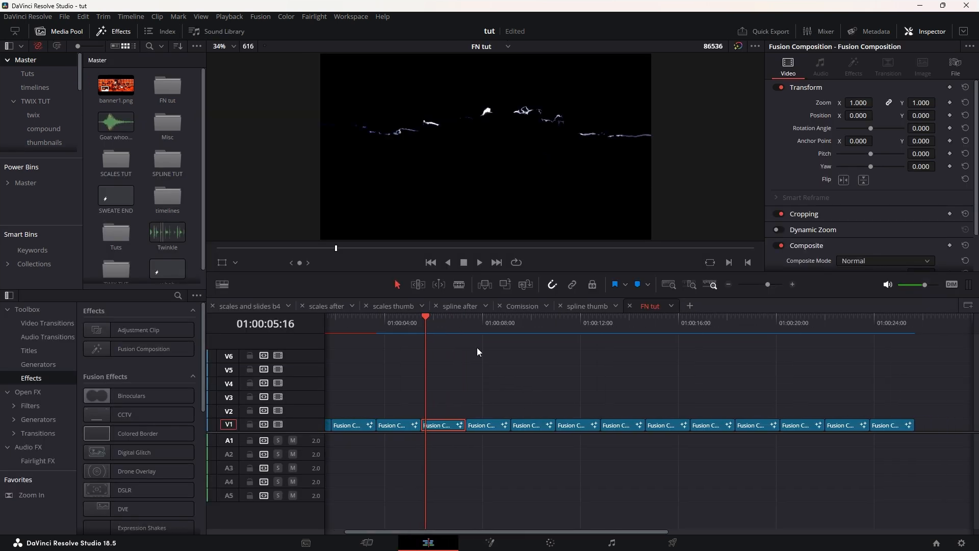
click(479, 327)
click(480, 425)
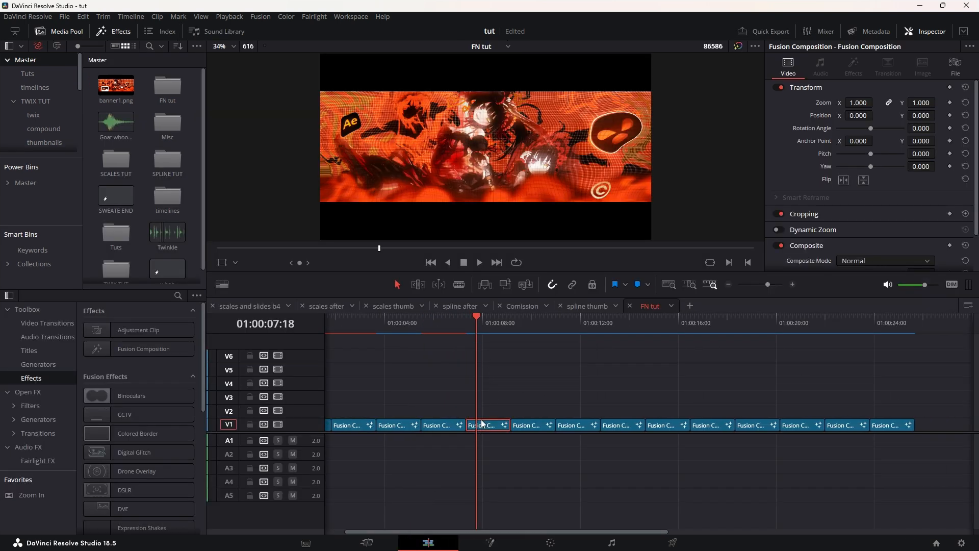
key(shift+5)
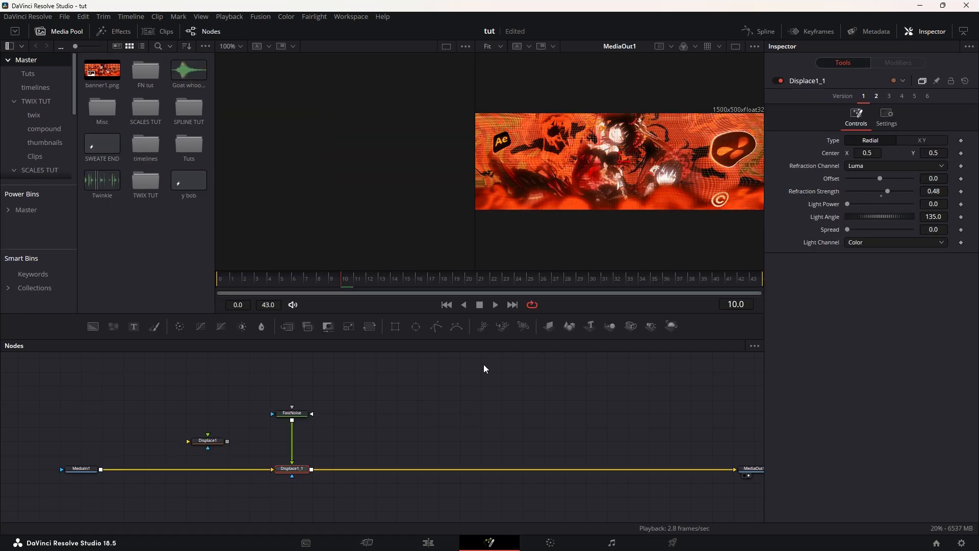
Move the unconnected Displace1 node away from the main chain, above MediaIn1.
drag(366, 399, 443, 392)
click(317, 429)
drag(317, 429, 249, 397)
Show FastNoise's settings, switch to a single viewer and scrub the warped banner back to frame 0.
click(411, 410)
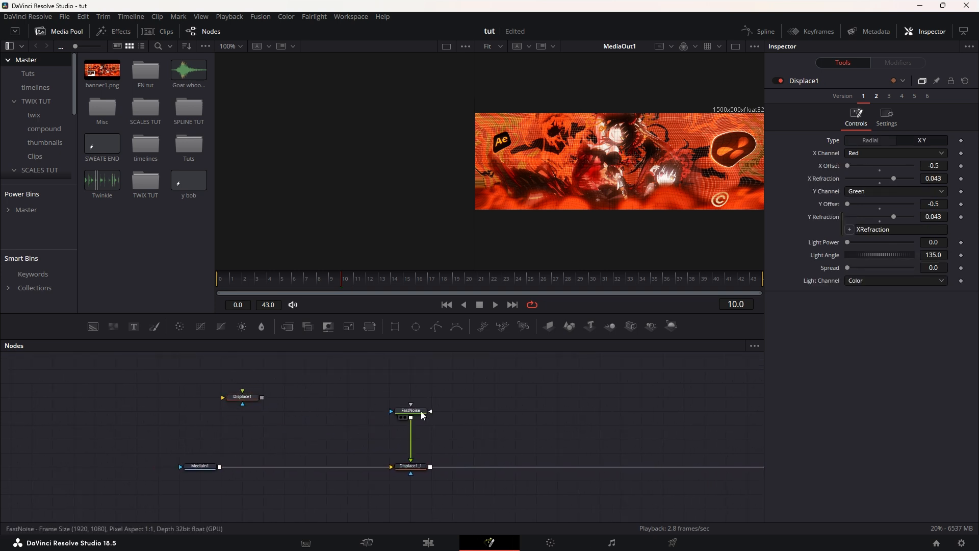
click(734, 48)
drag(341, 280, 219, 283)
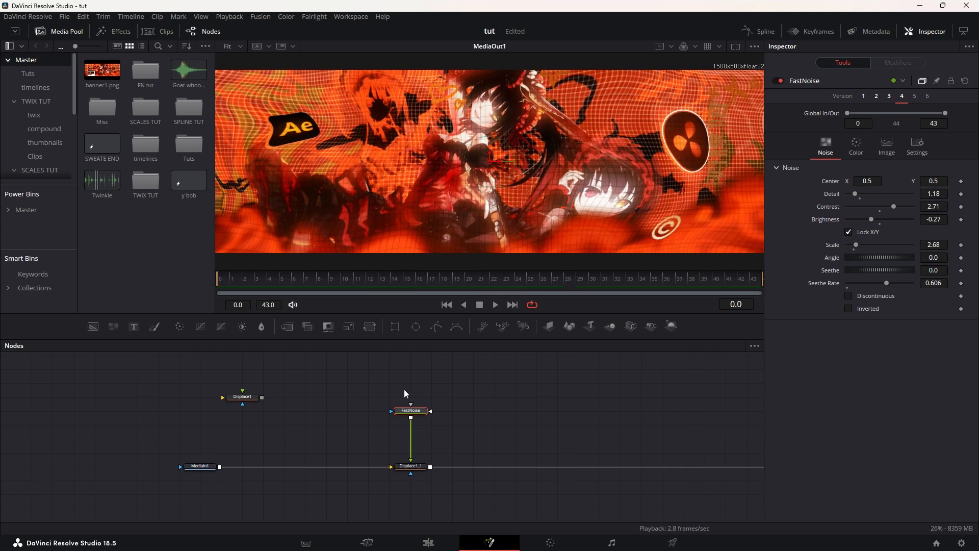
Split the display into two viewers, showing FastNoise beside the banner output, and scrub the first frames back to frame 0.
click(736, 46)
click(402, 417)
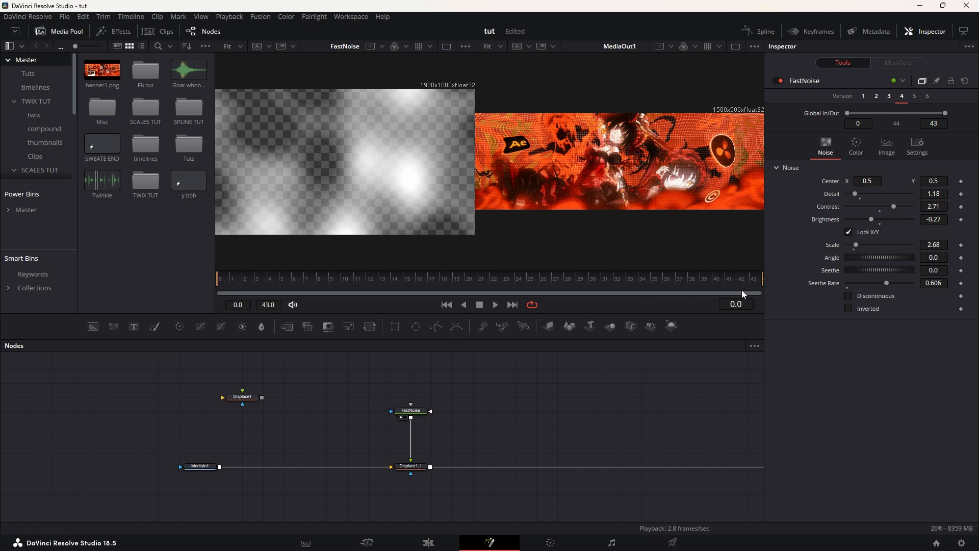
mouse_move(231, 284)
mouse_down()
mouse_move(688, 280)
mouse_move(221, 281)
mouse_up()
Try higher brightness and then higher contrast on FastNoise, undoing each change.
drag(872, 218, 904, 215)
key(ctrl+z)
mouse_move(895, 207)
mouse_down()
mouse_move(867, 207)
mouse_move(908, 208)
mouse_up()
key(ctrl+z)
Try FastNoise scales of 20.0, 1.89 and another larger value, undoing each change.
drag(856, 244, 919, 244)
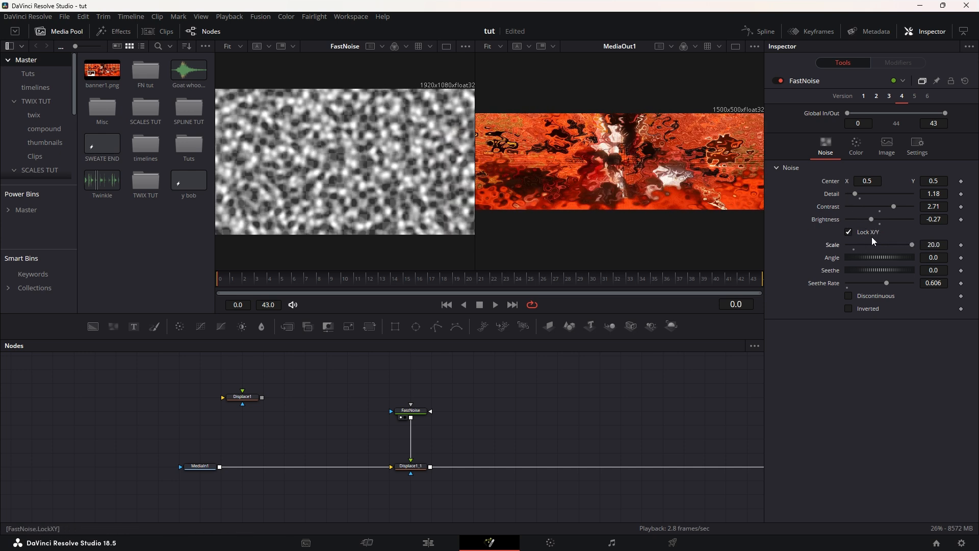
key(ctrl+z)
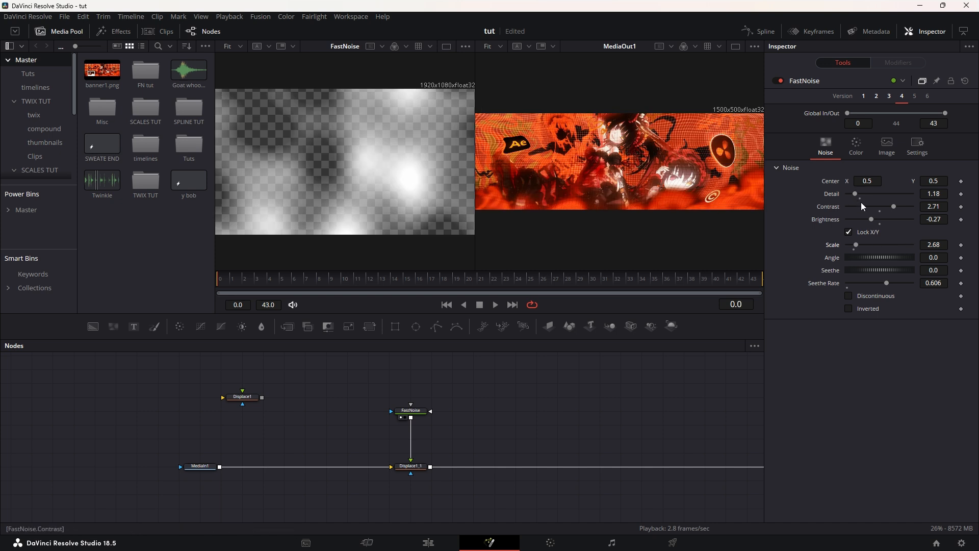
drag(856, 245, 853, 247)
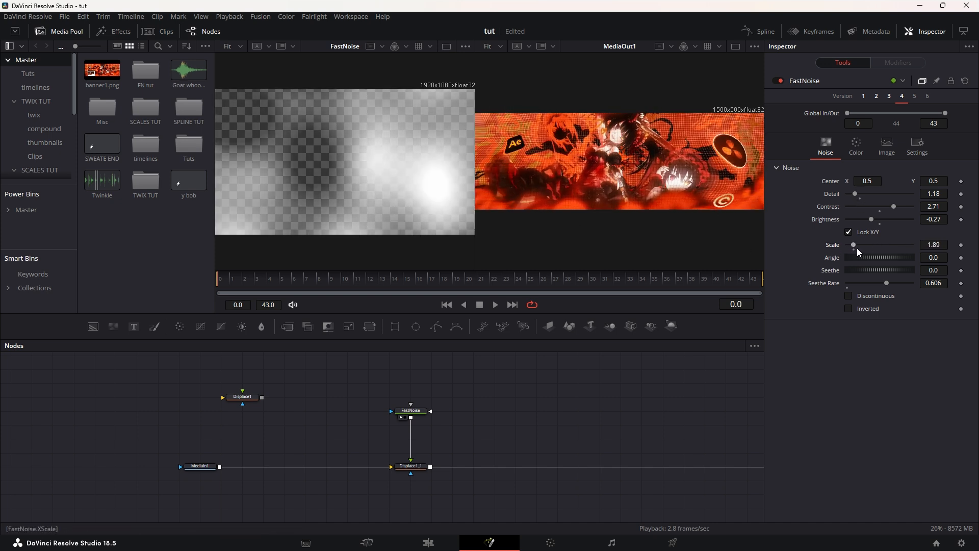
key(ctrl+z)
drag(858, 243, 893, 247)
key(ctrl+z)
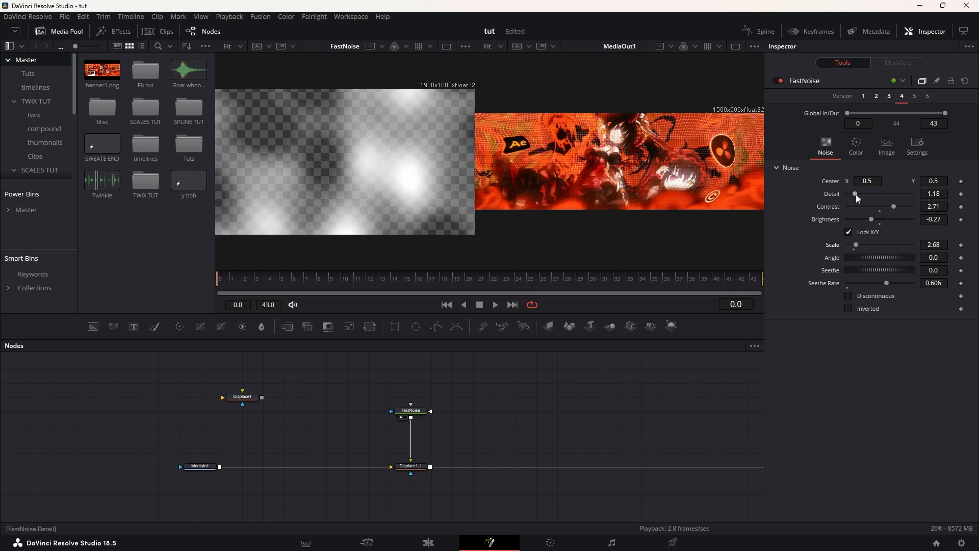
Try FastNoise detail at 10.0, inspect the noise up close, and try a lower detail, undoing both changes.
drag(856, 194, 929, 193)
scroll(304, 128, up, 2)
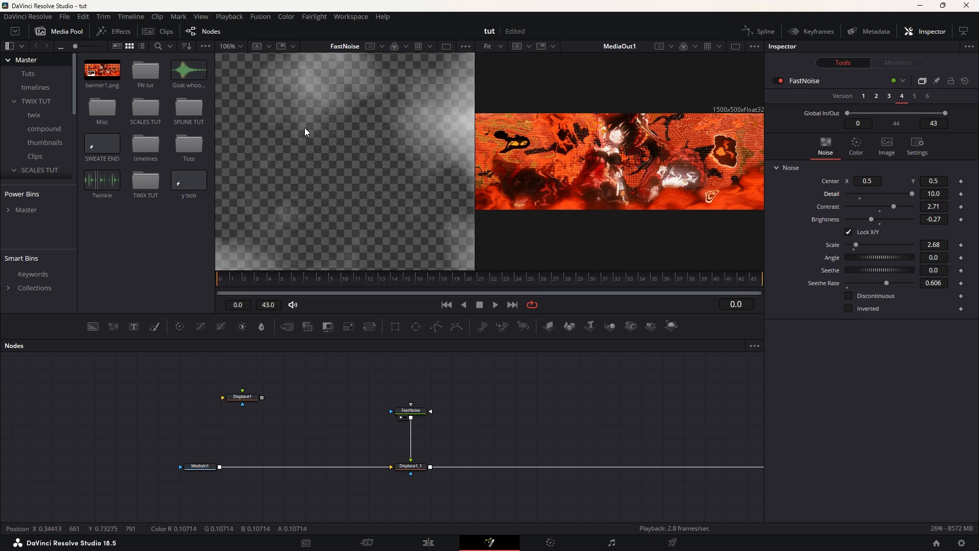
scroll(305, 127, down, 3)
scroll(305, 128, up, 2)
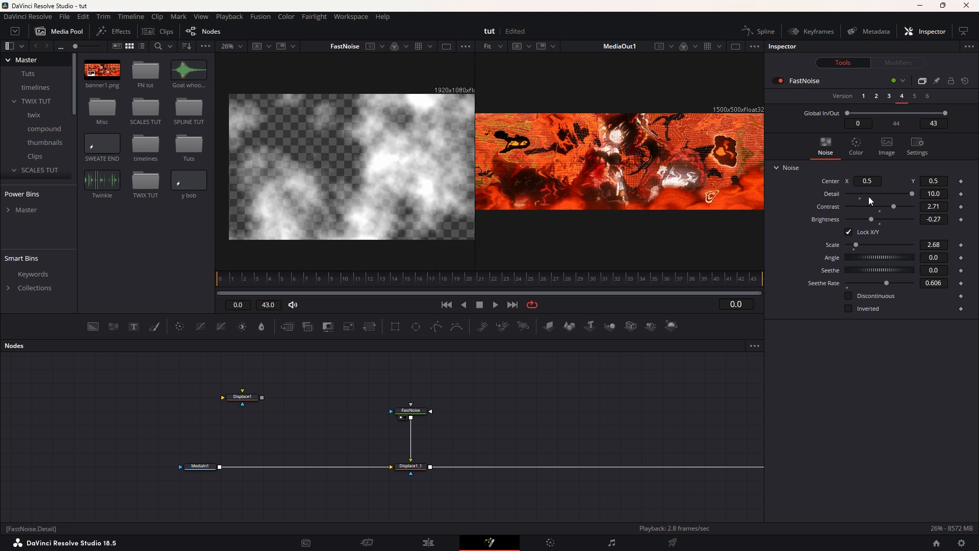
key(ctrl+z)
drag(855, 194, 831, 195)
key(ctrl+z)
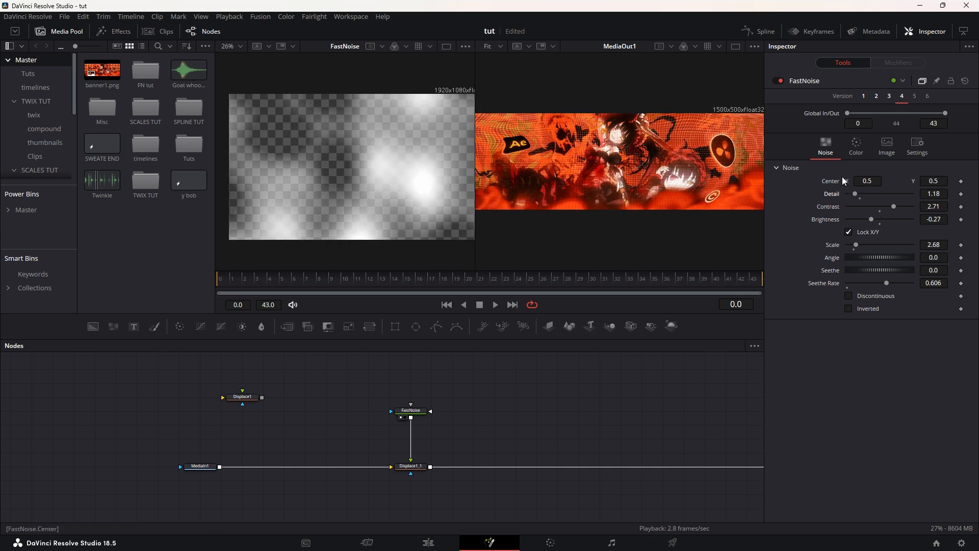
Switch FastNoise's color type to Gradient and try shifting the gradient stops, returning them to the ends.
click(856, 148)
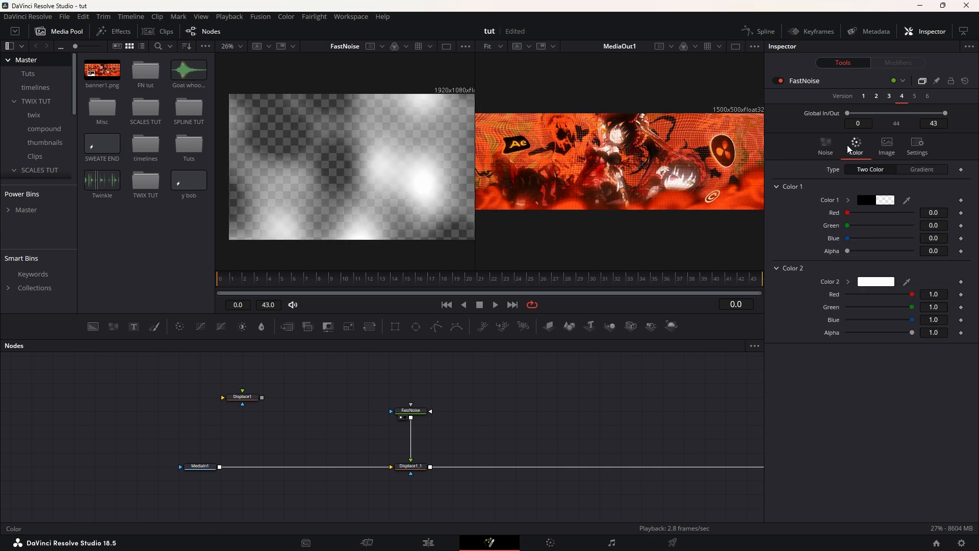
click(923, 170)
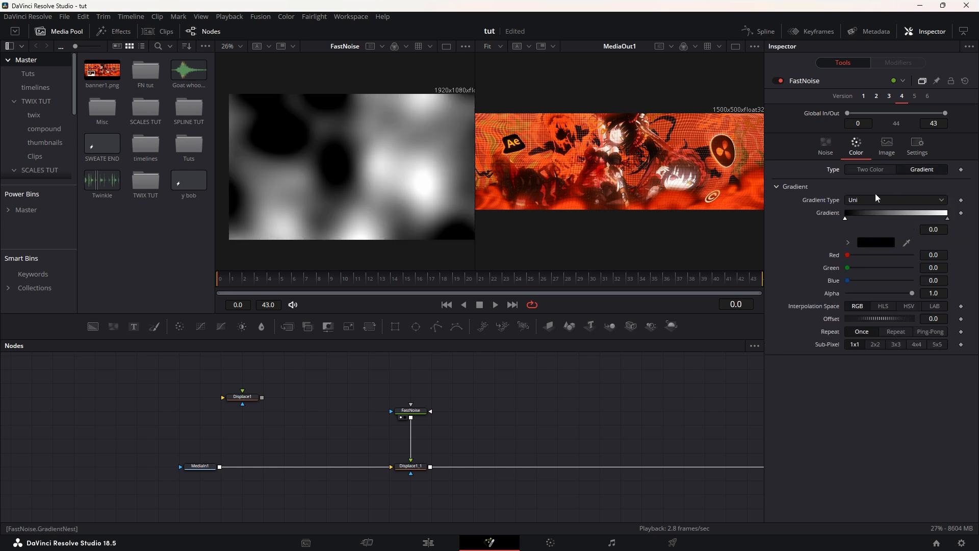
drag(846, 219, 805, 220)
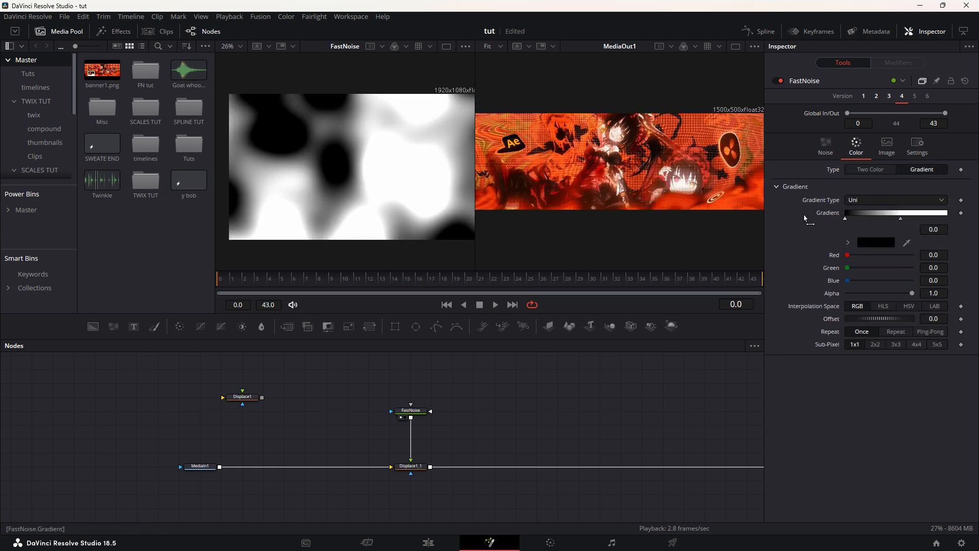
drag(901, 219, 949, 219)
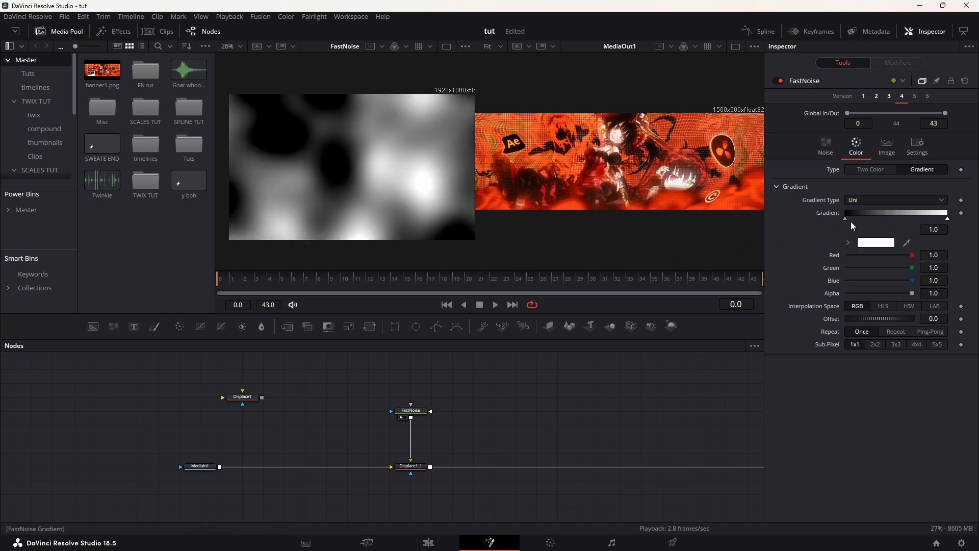
Add a Background node in the empty area beside FastNoise, show it in the first viewer, and set its type to Gradient.
drag(459, 383, 338, 415)
drag(93, 326, 461, 416)
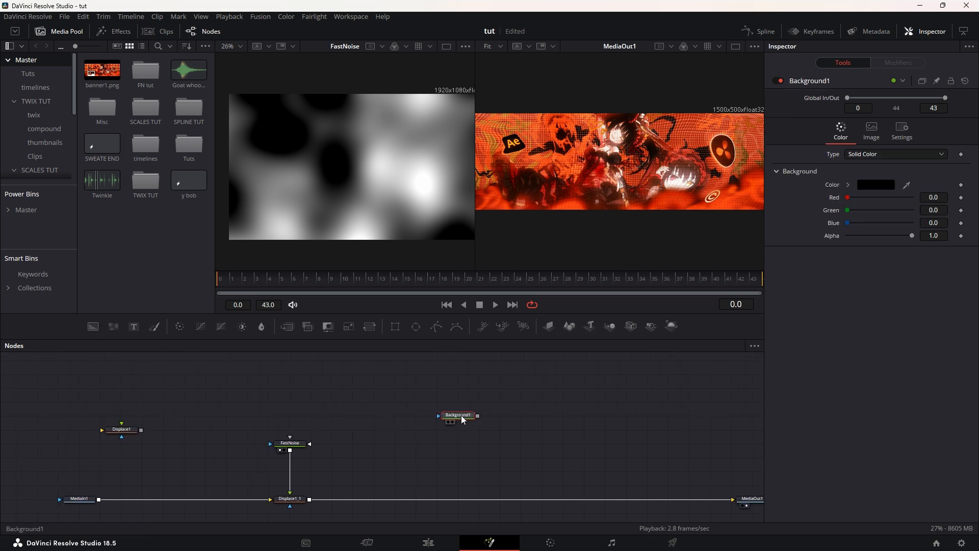
key(1)
click(873, 154)
click(873, 212)
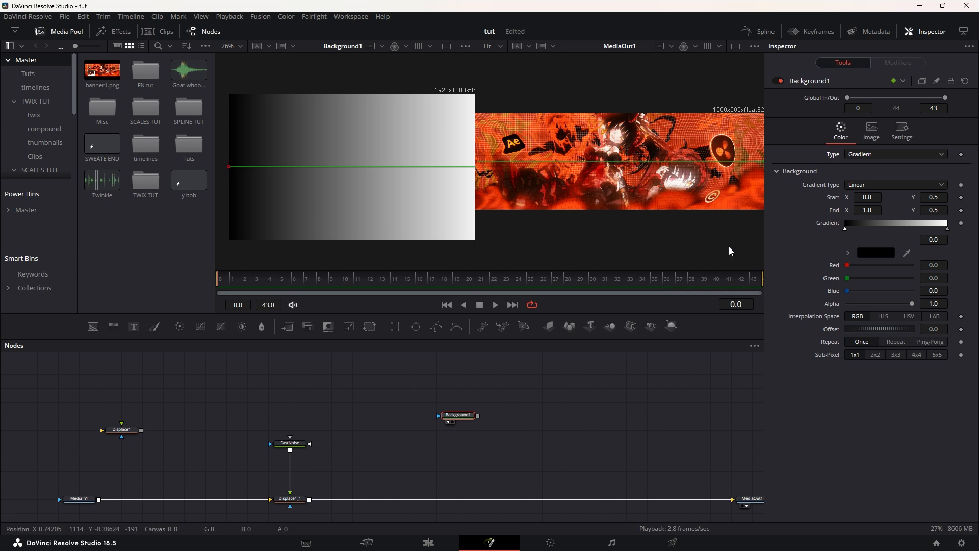
Bring Background1's black and white gradient stops together at about 0.64 to form a hard edge.
drag(465, 171, 453, 186)
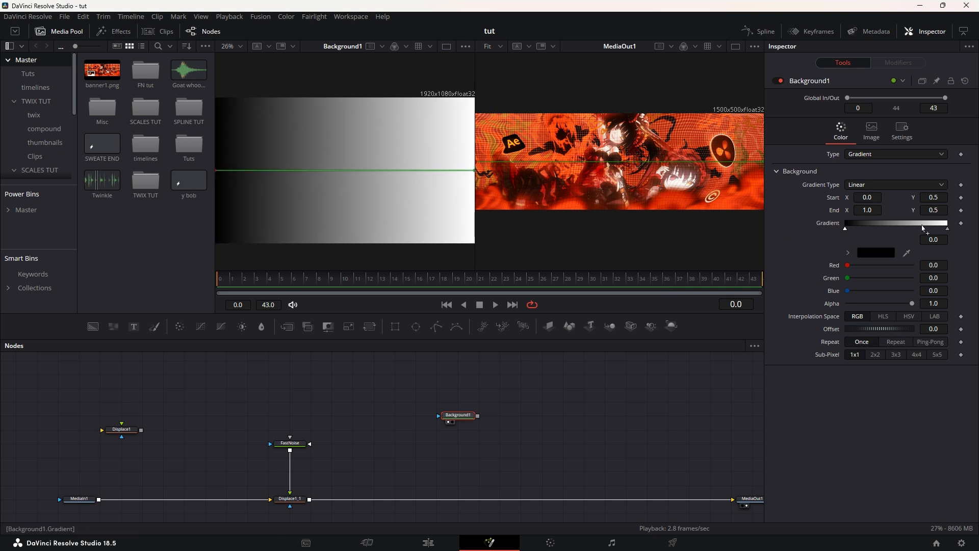
drag(845, 232, 911, 231)
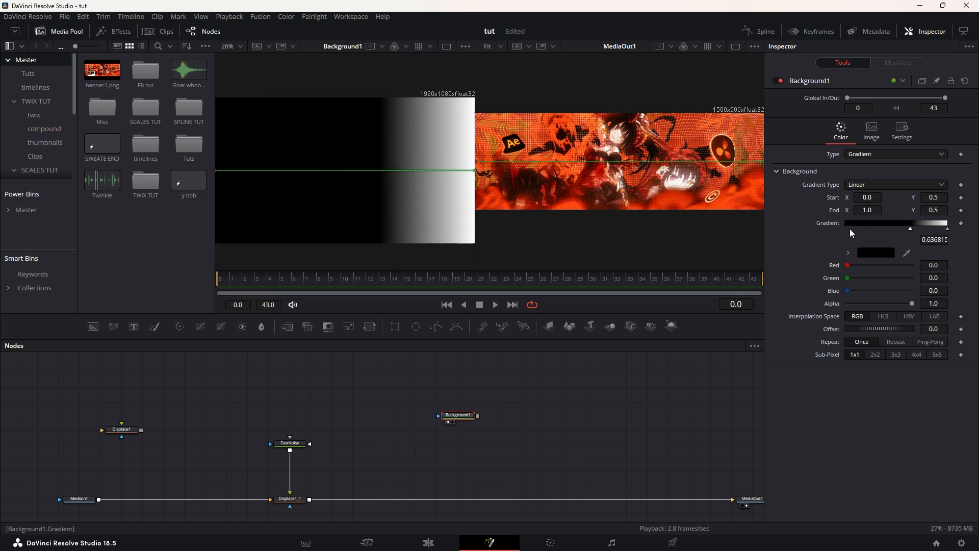
drag(946, 231, 878, 235)
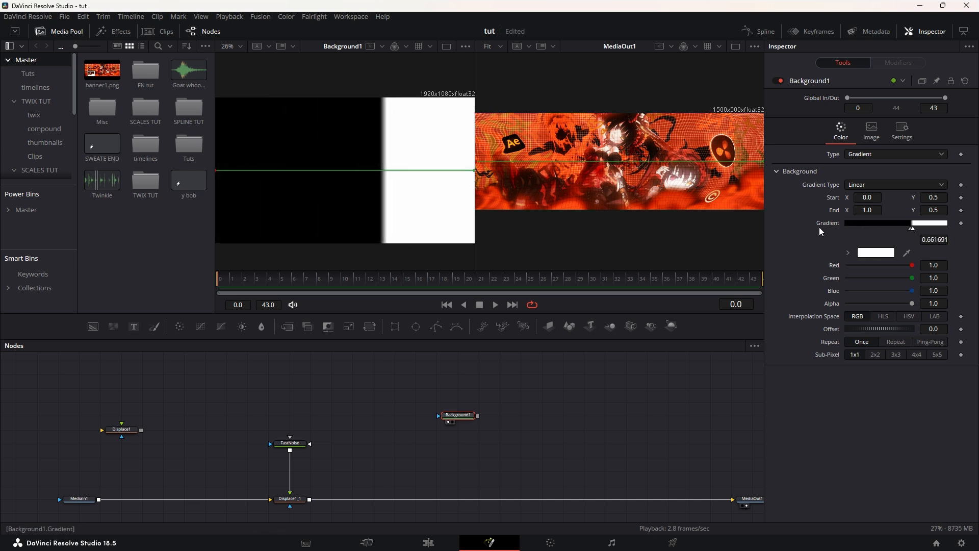
drag(913, 232, 911, 231)
scroll(380, 123, up, 2)
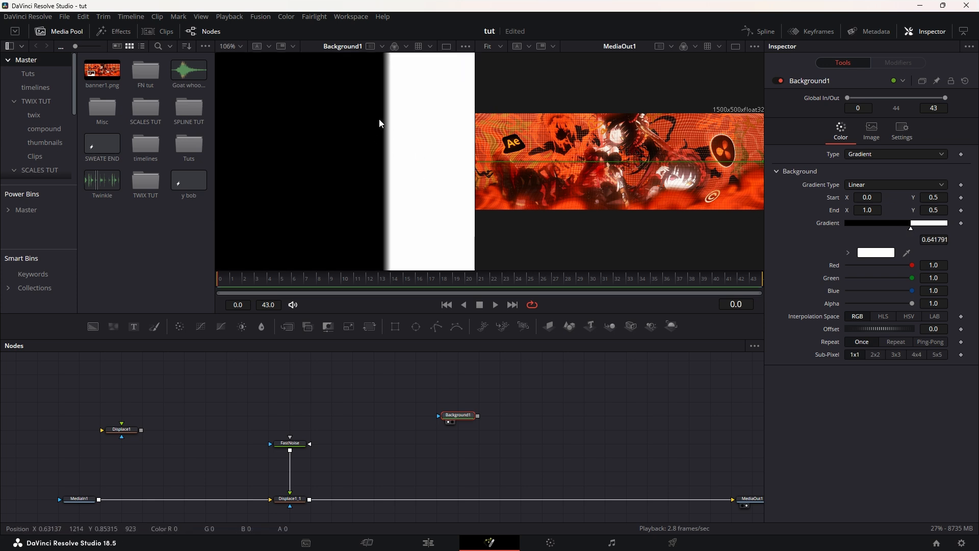
scroll(382, 122, down, 2)
drag(911, 230, 912, 231)
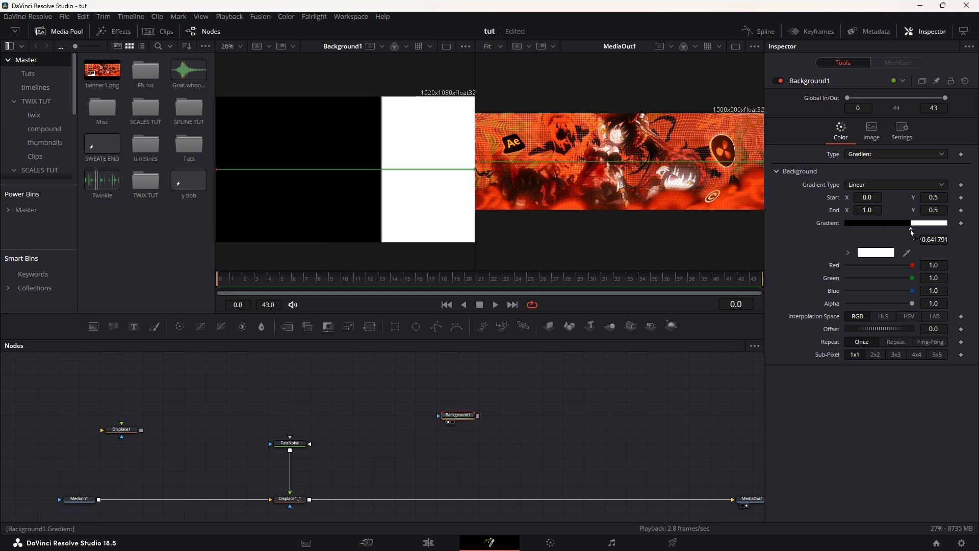
Shift Background1's gradient offset to -6.428 with the repeat mode set to Repeat.
scroll(387, 122, up, 2)
scroll(387, 127, down, 1)
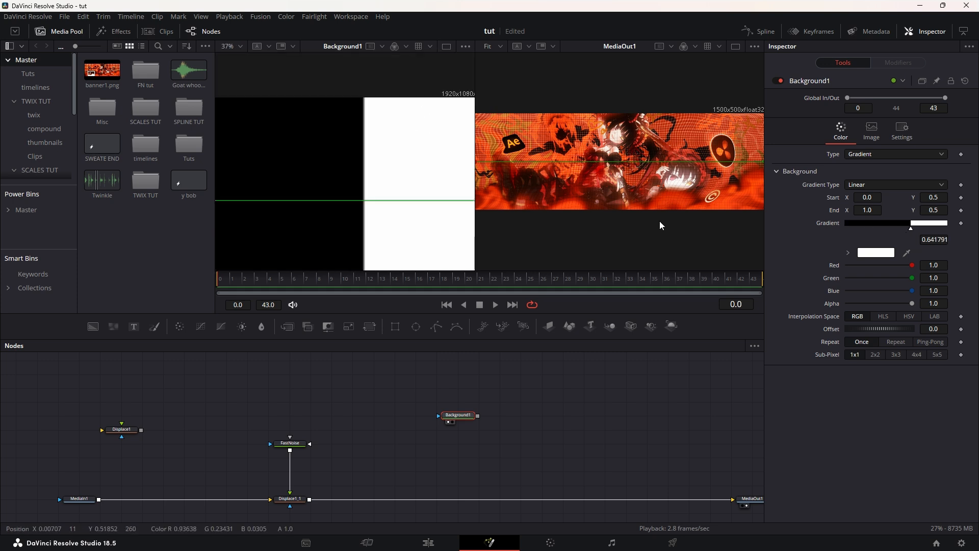
mouse_move(892, 330)
mouse_down()
mouse_move(867, 330)
mouse_move(879, 330)
mouse_up()
scroll(448, 210, down, 2)
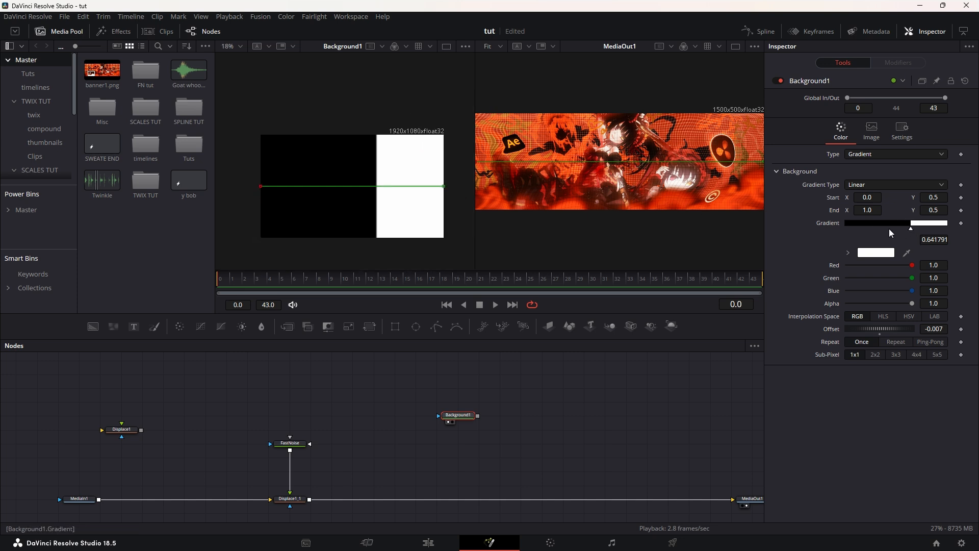
drag(875, 329, 502, 380)
click(892, 341)
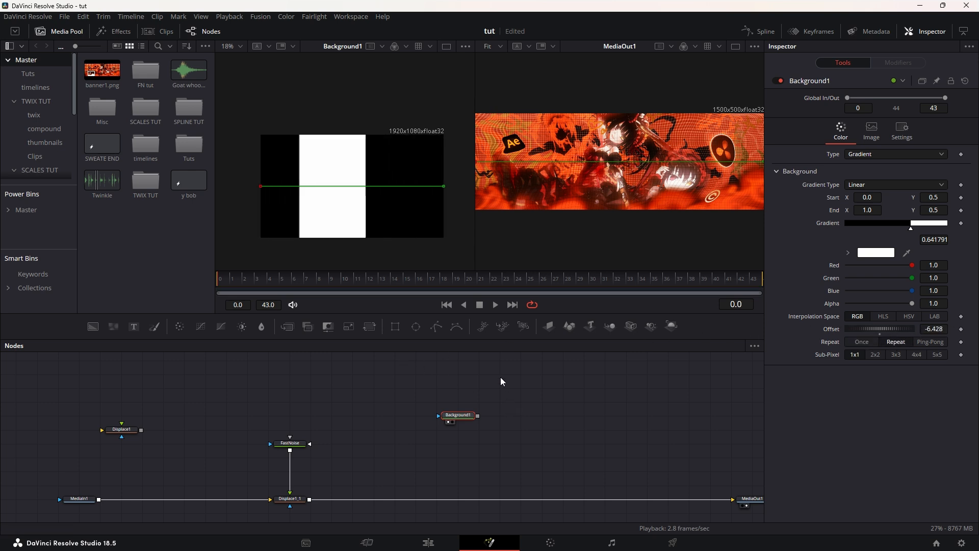
Delete the Background1 node and show FastNoise in the first viewer again.
key(Delete)
drag(367, 400, 492, 391)
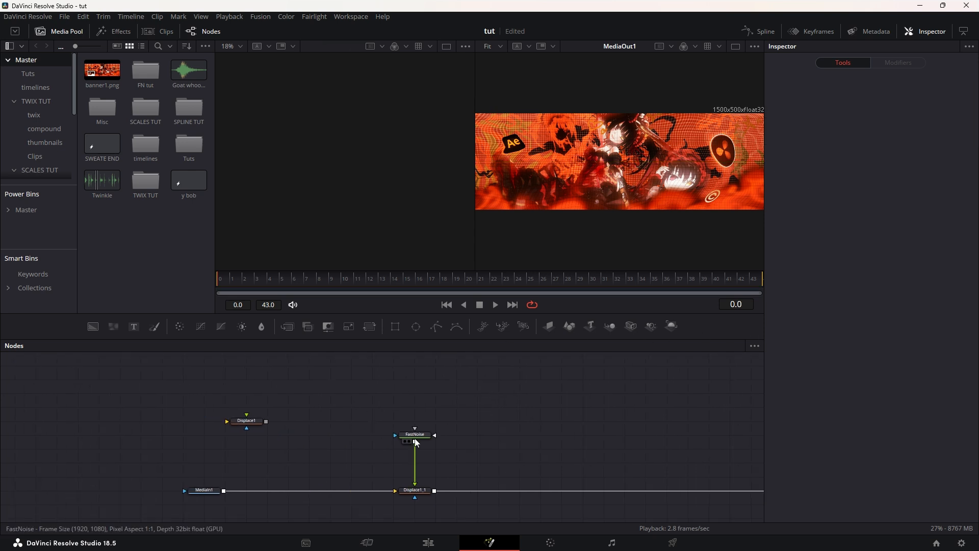
click(415, 435)
key(1)
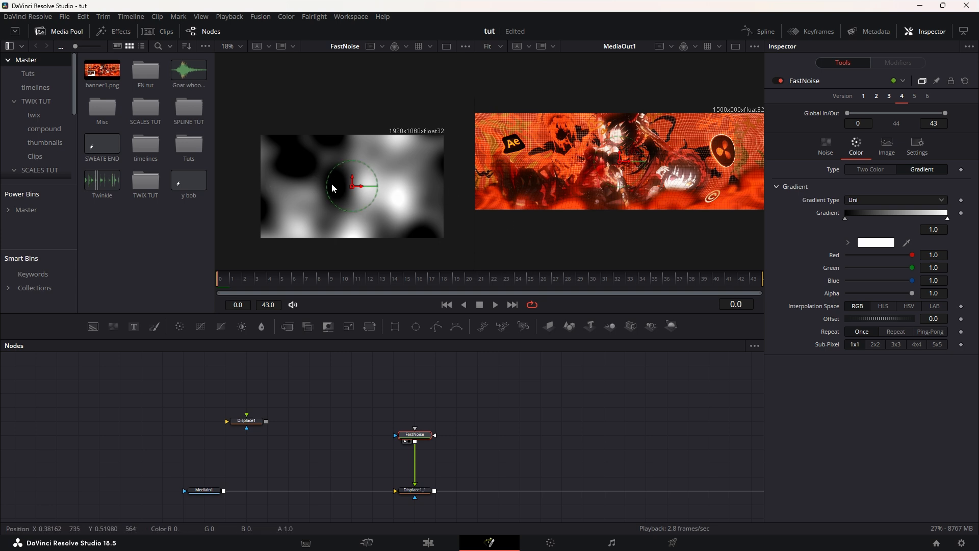
Try FastNoise's black gradient stop at about 0.69 and its white stop at about 0.85, and return the color type to Two Color.
click(845, 218)
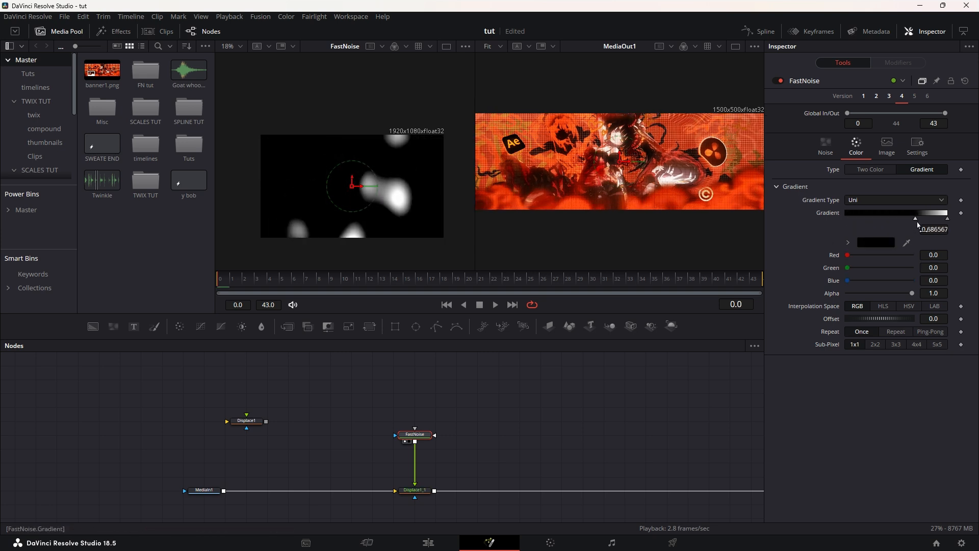
click(948, 219)
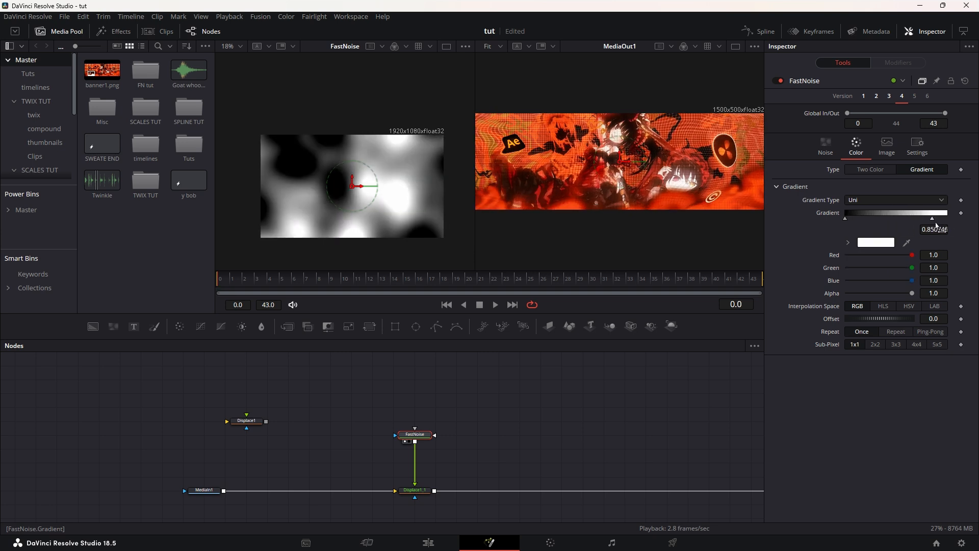
click(870, 170)
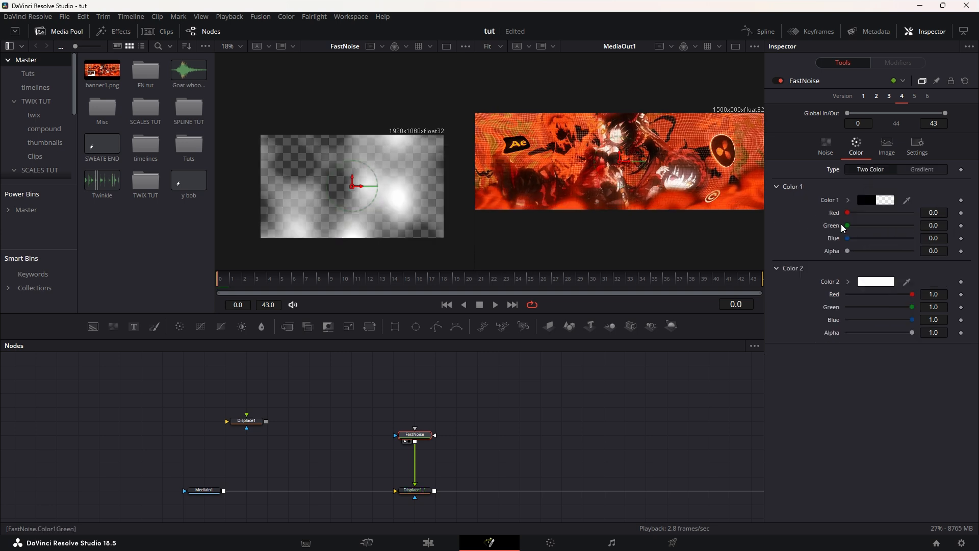
Show FastNoise's noise settings, move its node slightly farther above Displace1_1, and display Displace1_1's controls.
click(826, 147)
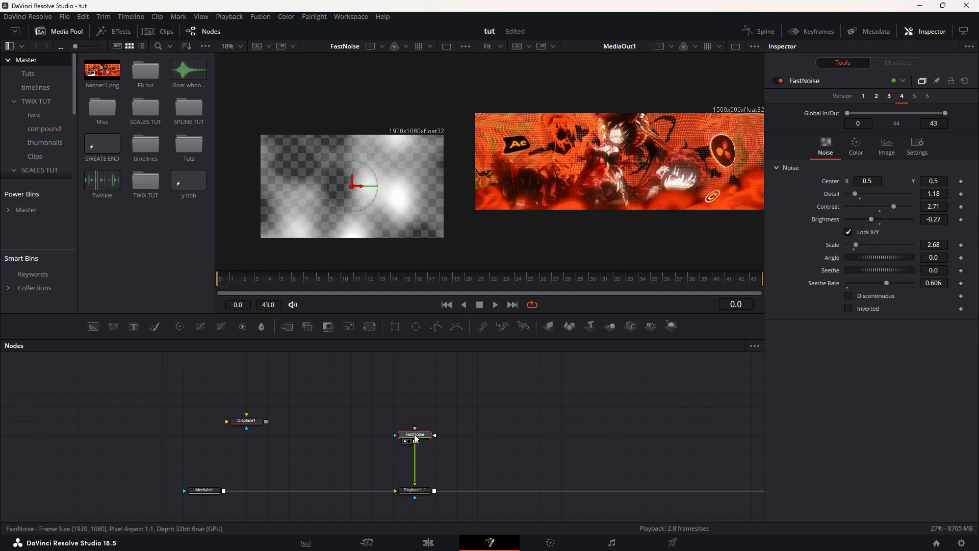
drag(416, 438, 415, 423)
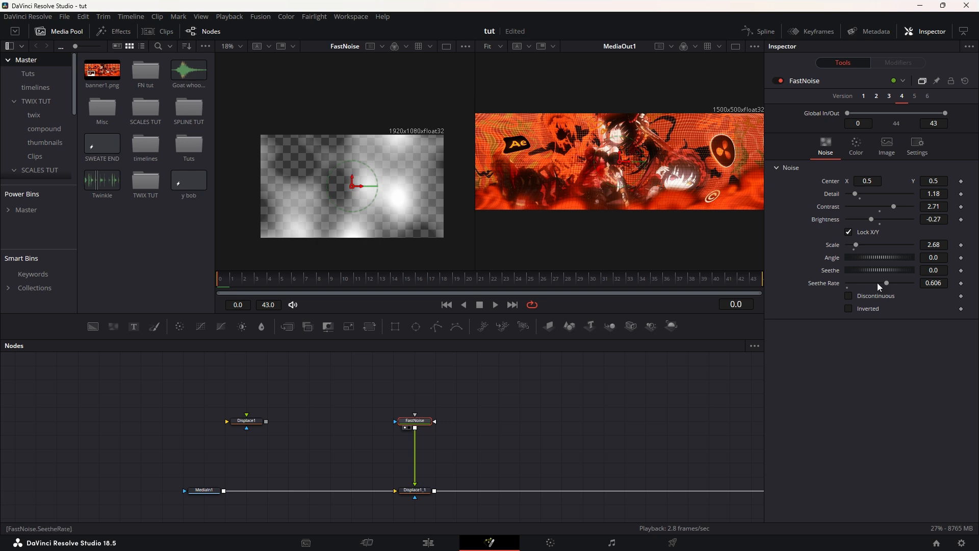
click(413, 490)
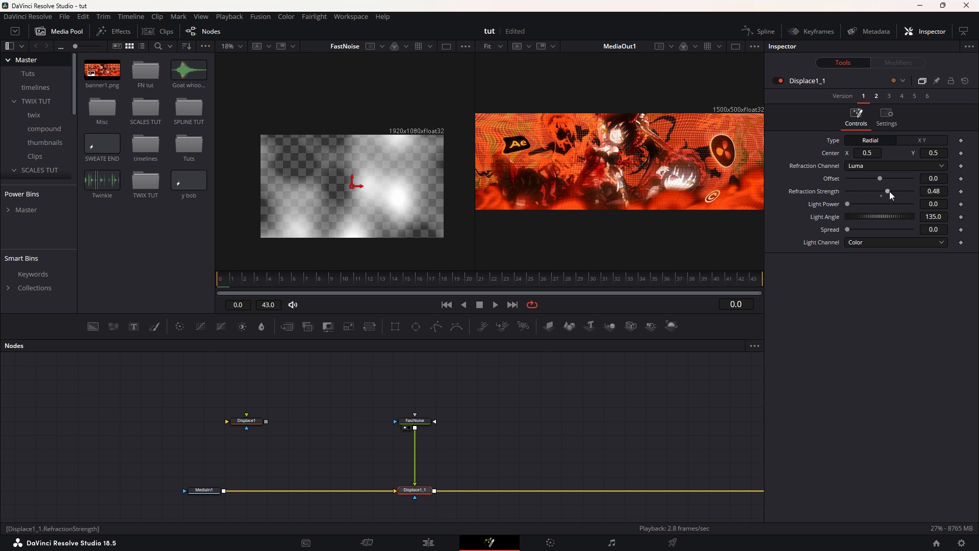
Try Displace1_1's offset at -0.5 and 0.5, reset it to 0.0, and scrub the banner back to frame 0.
drag(879, 179, 839, 178)
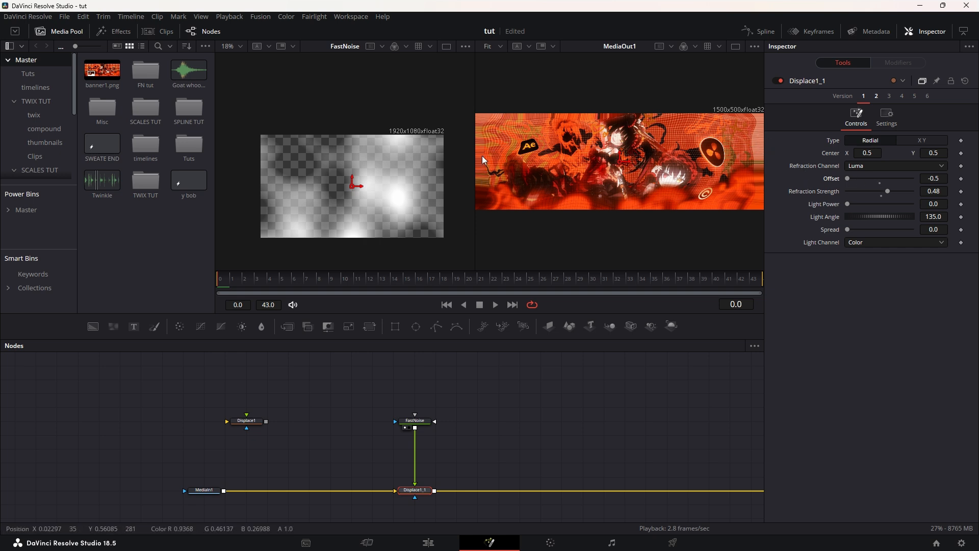
click(880, 182)
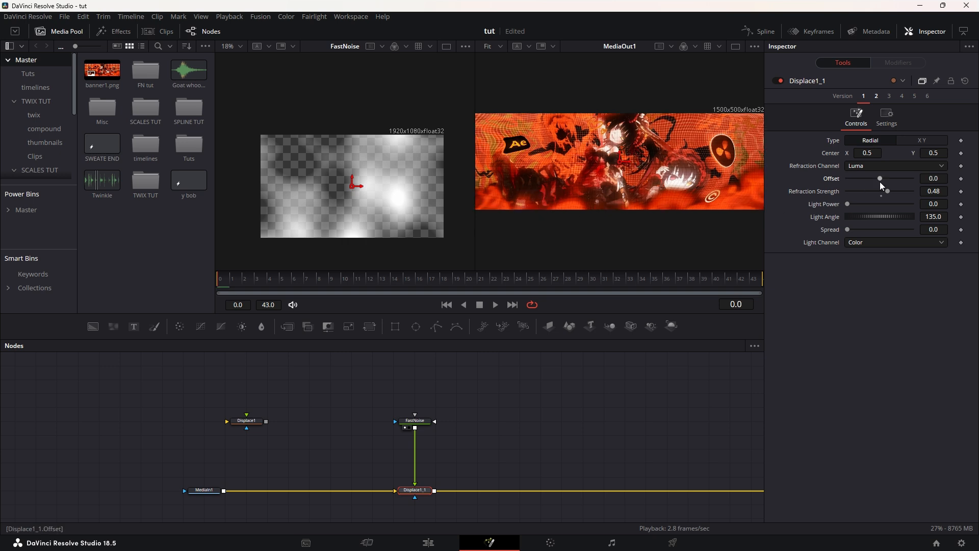
drag(879, 179, 953, 184)
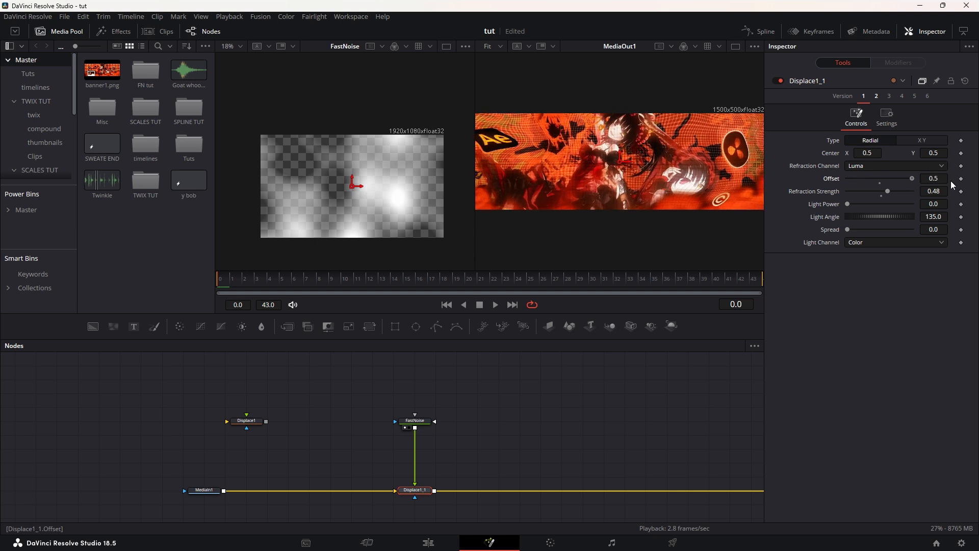
click(880, 183)
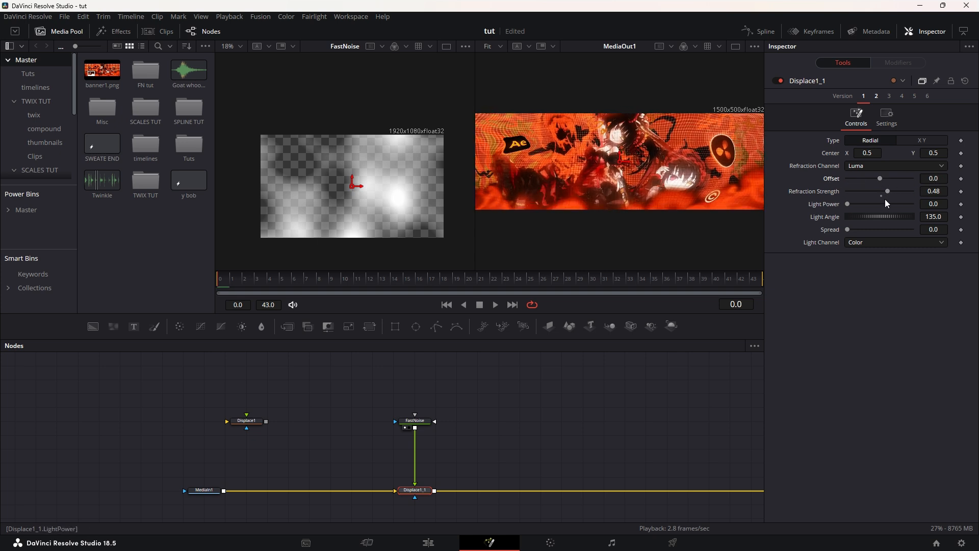
drag(230, 280, 197, 284)
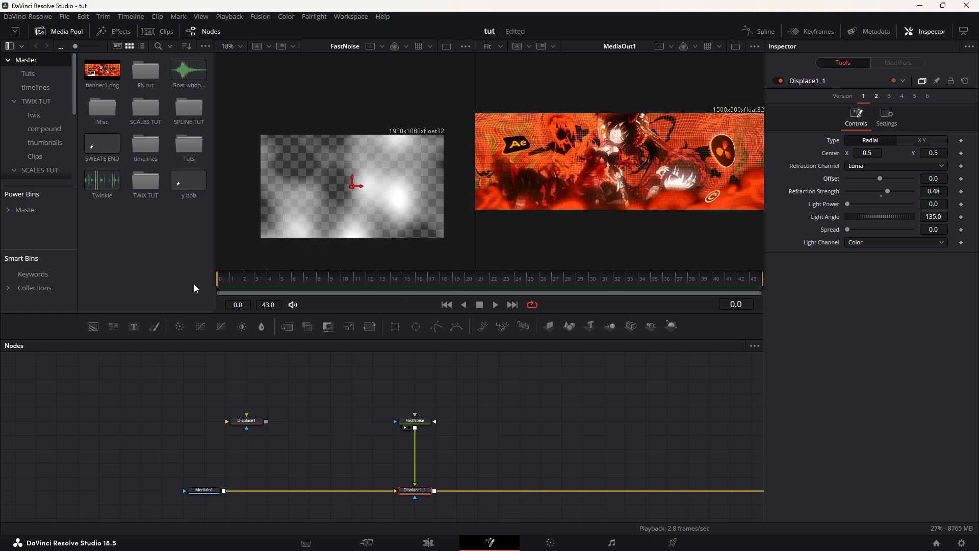
Keyframe Displace1_1's Refraction Strength at 0.48 on frame 0 and at 0.1 on frame 43.
click(961, 192)
drag(397, 282, 760, 280)
click(962, 192)
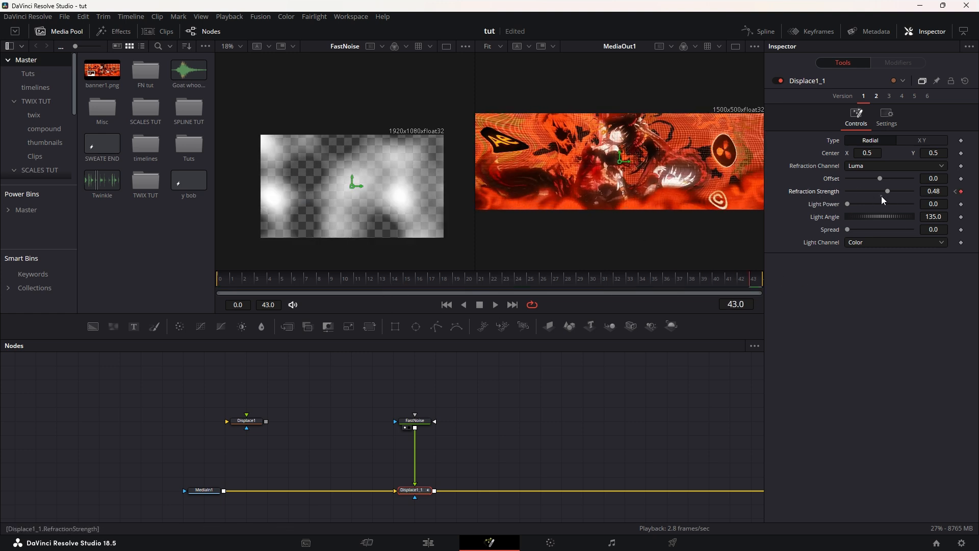
click(881, 194)
Flatten Displace1_1's Refraction Strength keyframes in the spline editor and pull their handles into a fast drop with a long ease-out, then close the editor.
click(760, 31)
click(716, 348)
click(522, 418)
key(f)
drag(506, 382, 418, 458)
drag(616, 485, 543, 485)
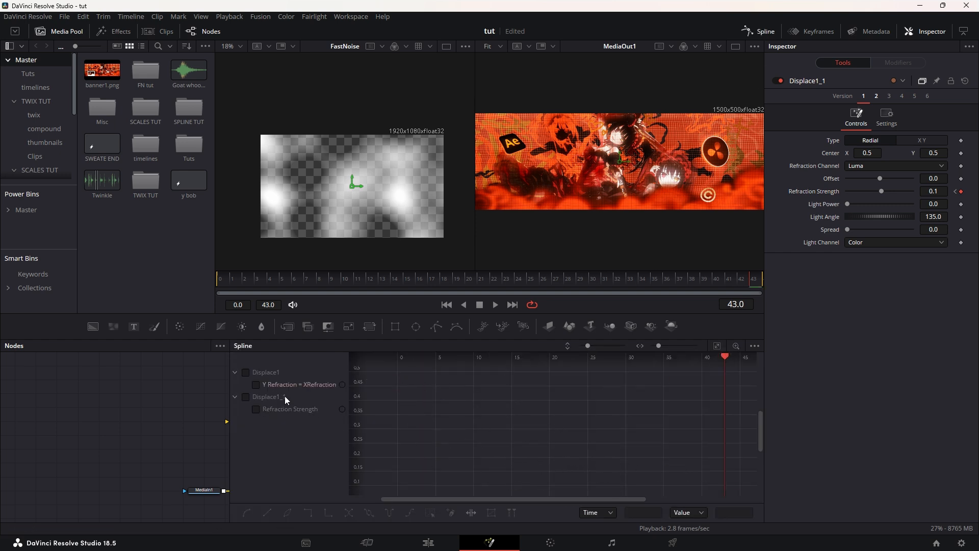
click(759, 31)
Play the composition from frame 0 to check the eased banner displacement, and stop playback.
drag(726, 276, 195, 284)
click(497, 304)
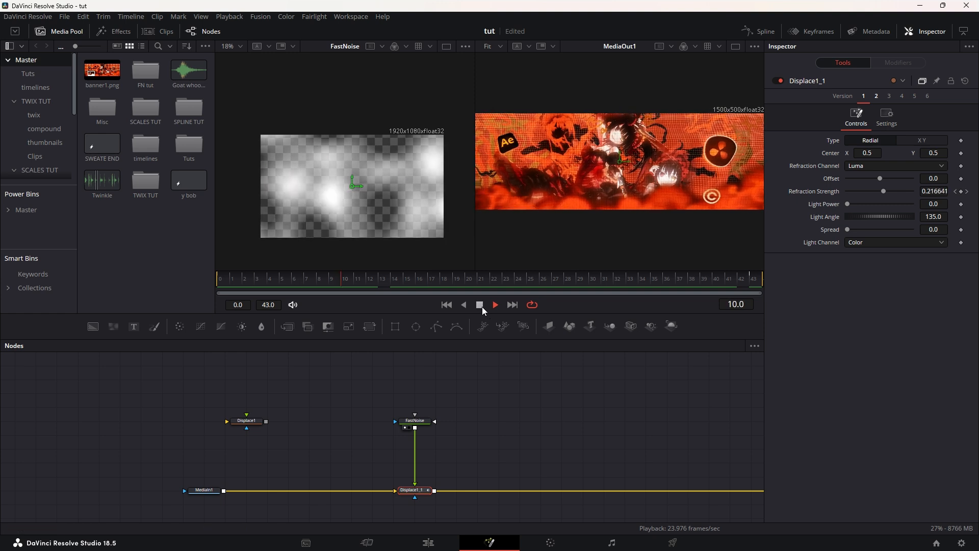
click(482, 306)
Reopen Displace1_1's Refraction Strength curve, steepen its initial drop after the frame 0 keyframe, and close the spline editor.
click(759, 31)
click(270, 396)
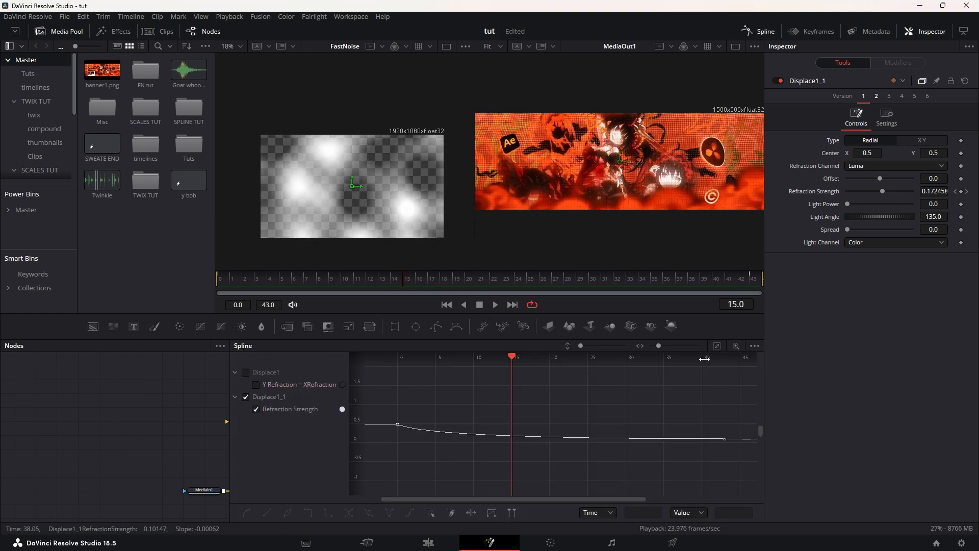
drag(422, 459, 396, 469)
click(260, 409)
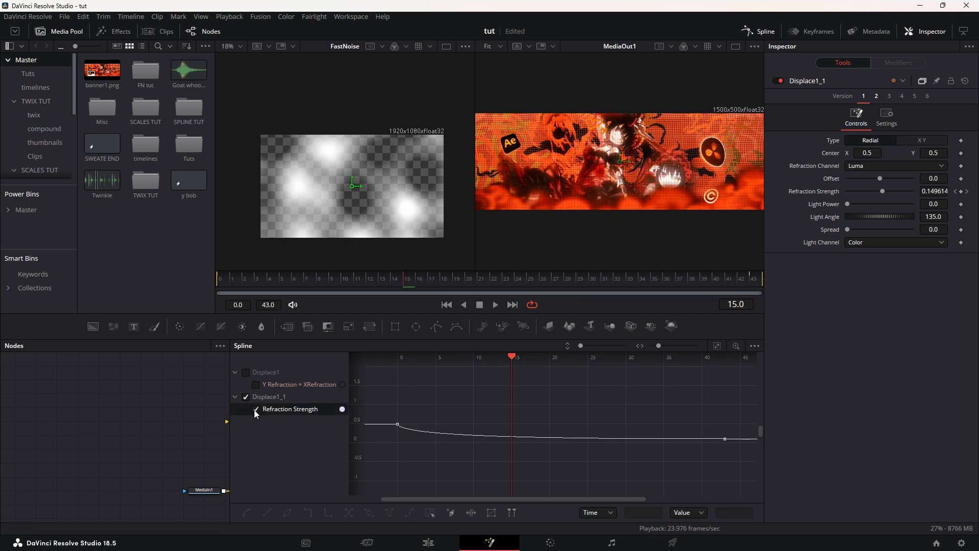
click(754, 32)
Switch to the Edit page and play the FN tut timeline from the start of the edited Fusion composition clip to review the animated warp.
click(428, 542)
click(473, 322)
click(479, 262)
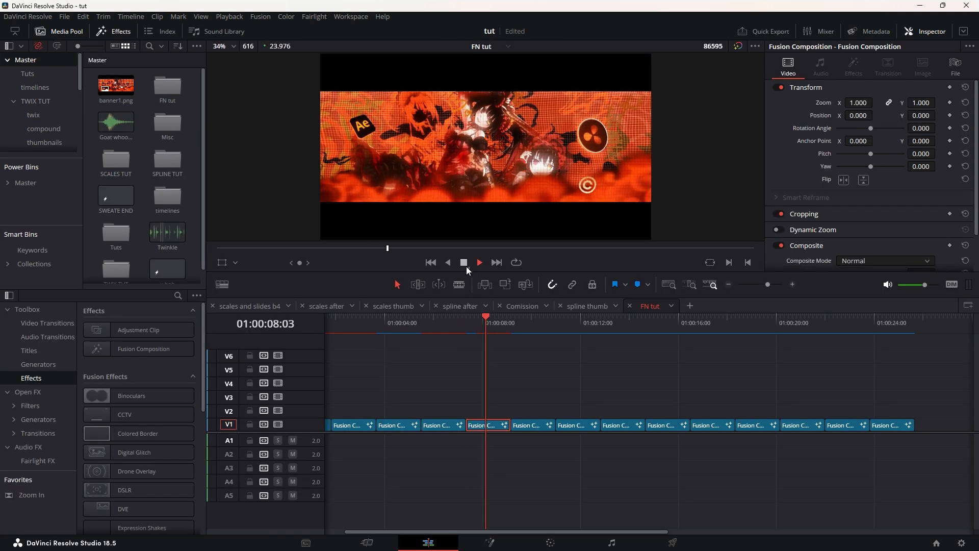
click(466, 265)
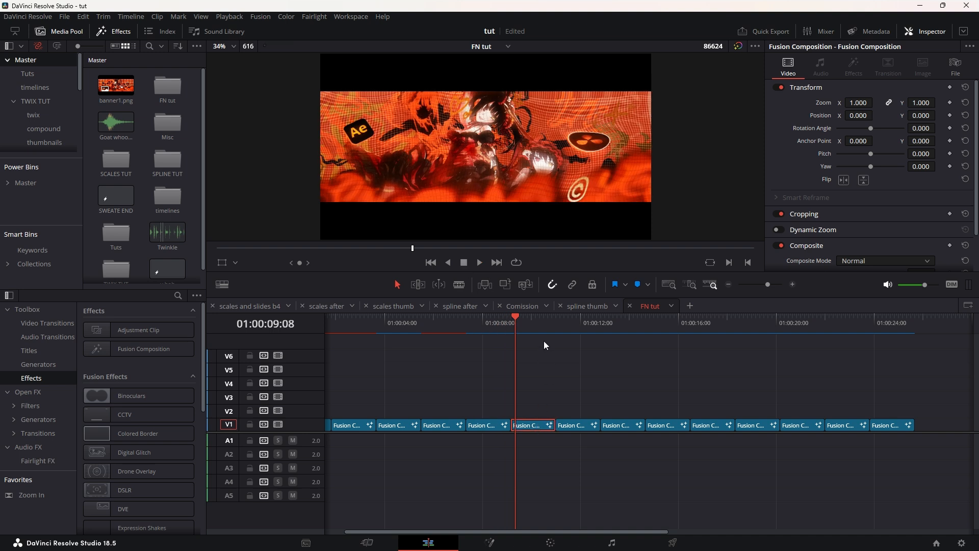
Open the selected clip's composition in Fusion and show the FastNoise node in the first viewer.
key(shift+5)
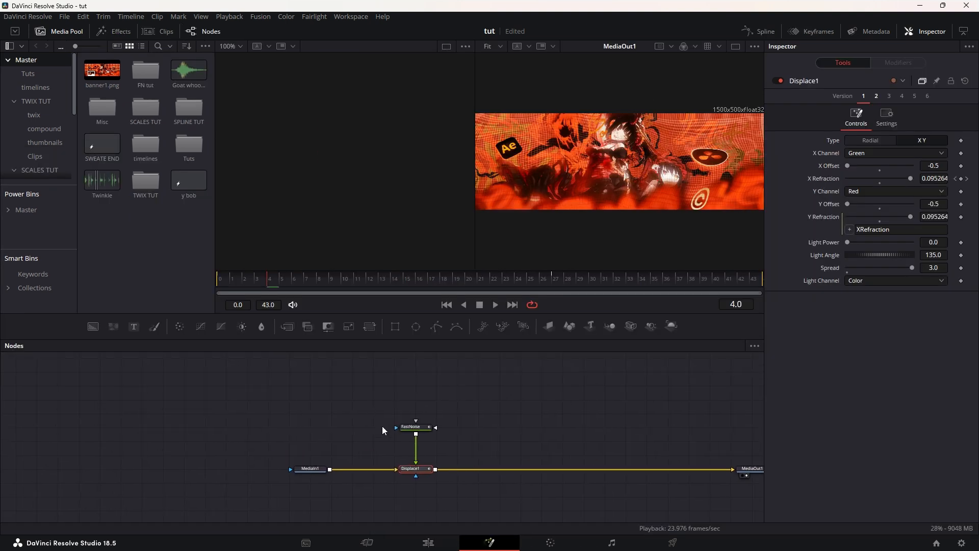
click(428, 426)
key(1)
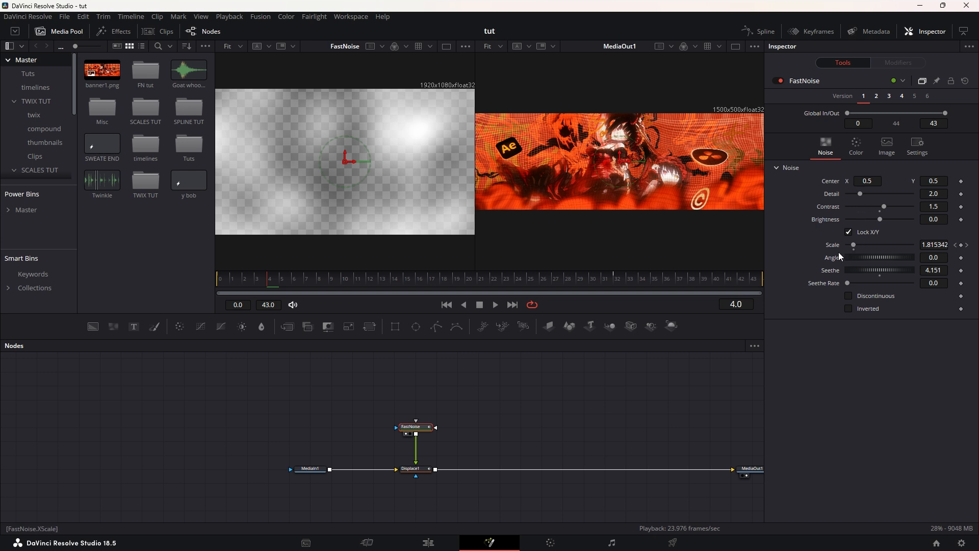
Scrub back and forth over the opening frames between 0 and 4 and play back the noise-driven displacement animation.
drag(262, 279, 219, 286)
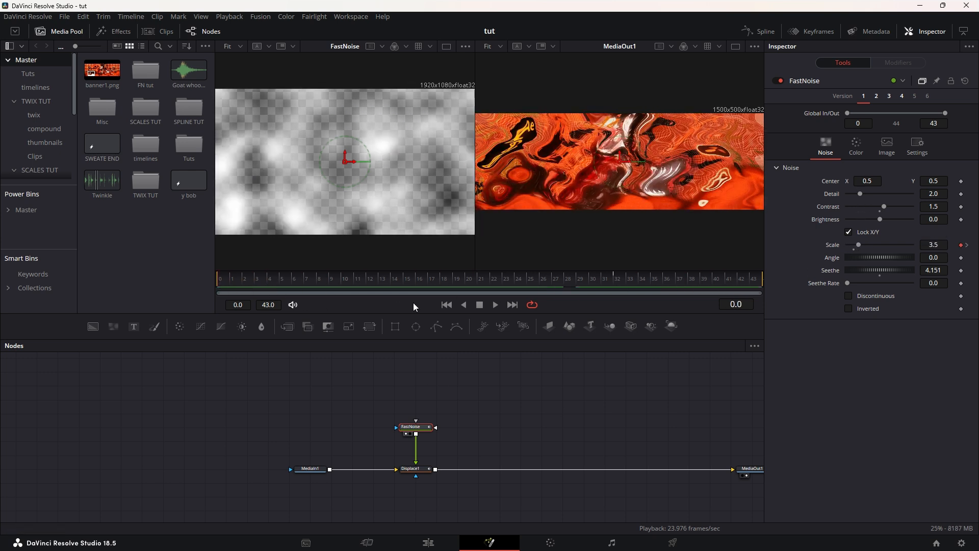
click(494, 305)
drag(329, 279, 270, 281)
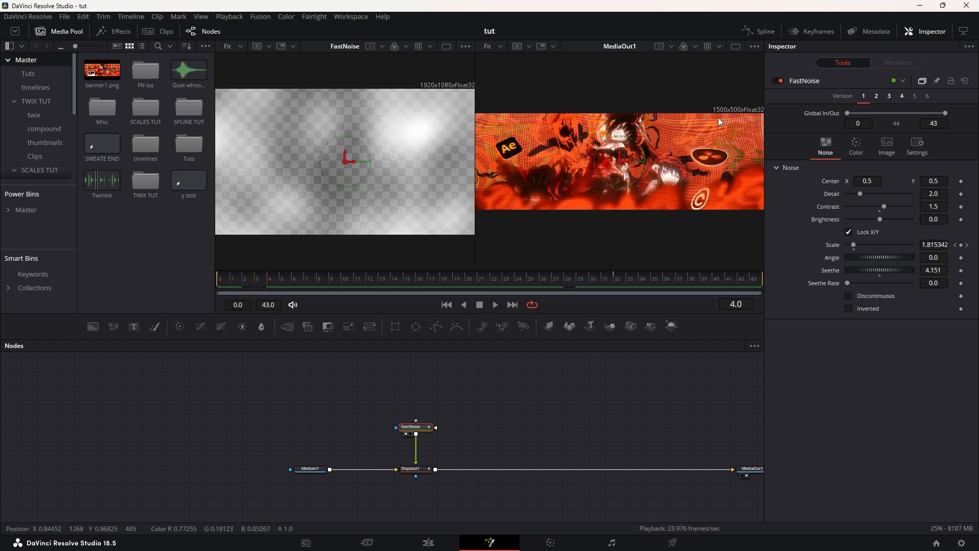
drag(275, 279, 217, 293)
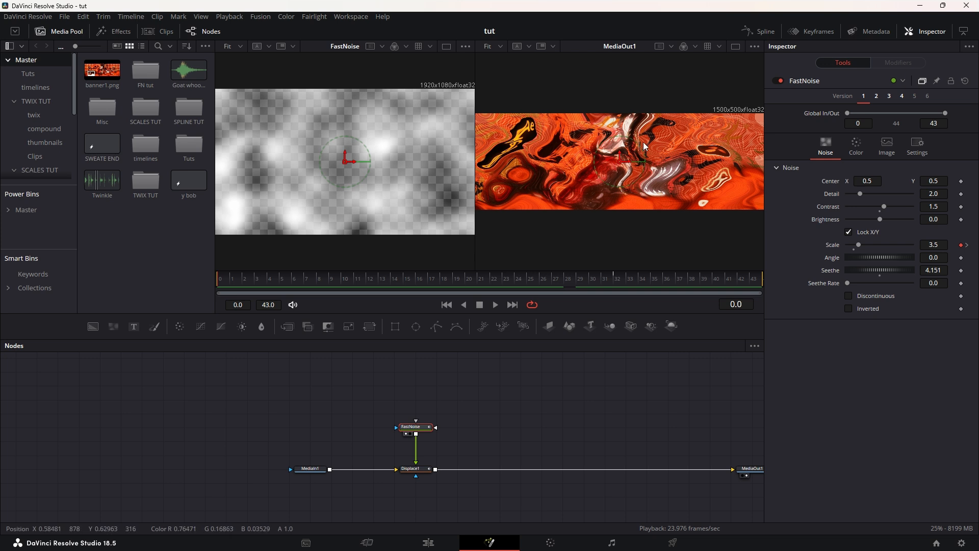
drag(240, 283, 293, 281)
click(494, 305)
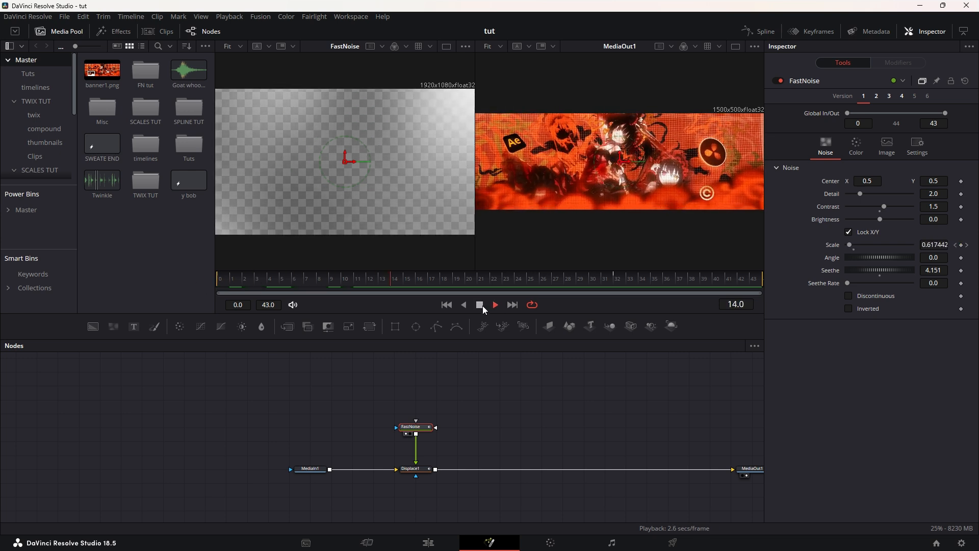
click(479, 305)
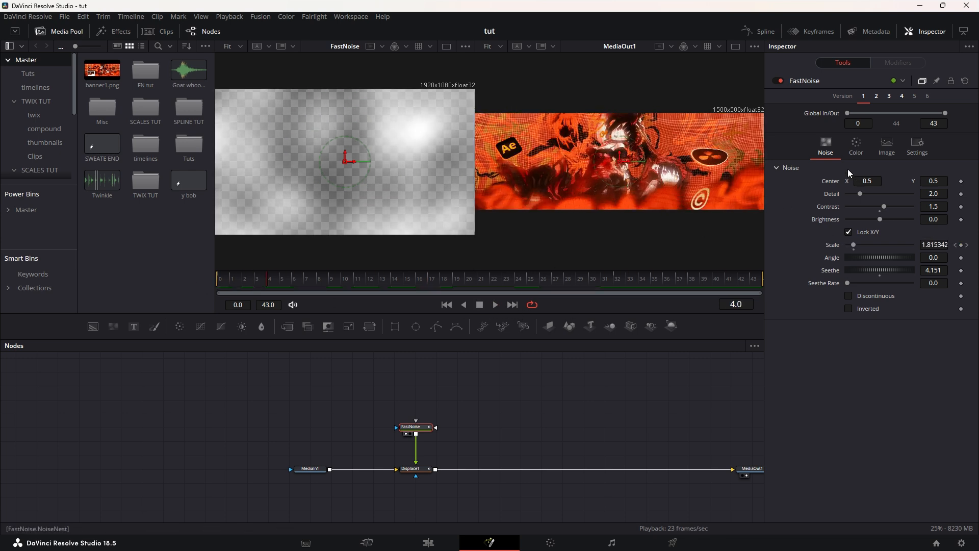
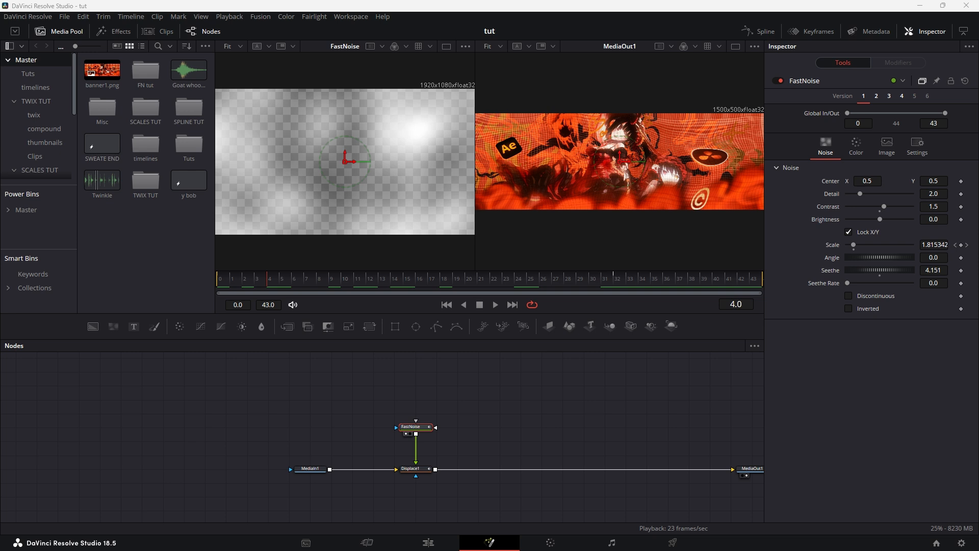
click(373, 391)
drag(300, 400, 140, 408)
drag(134, 326, 339, 410)
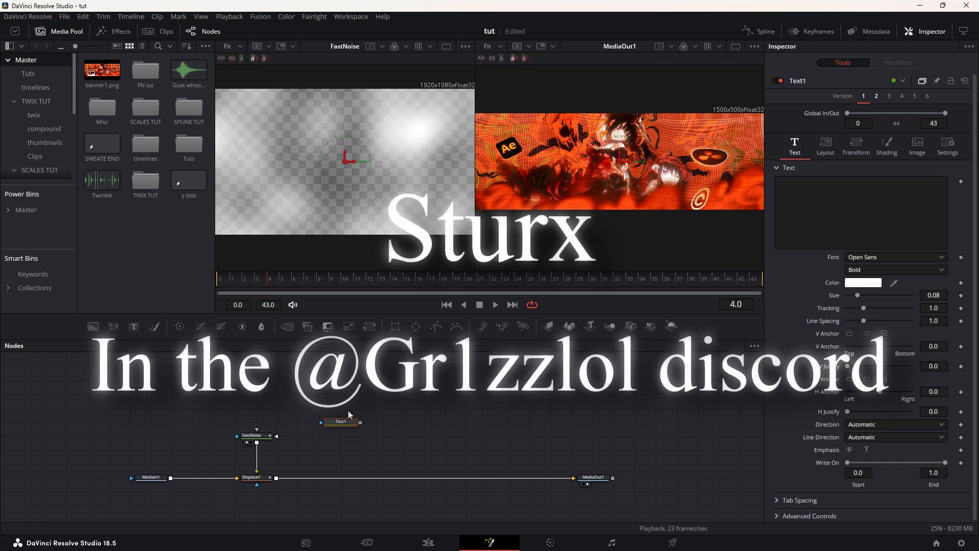
key(Delete)
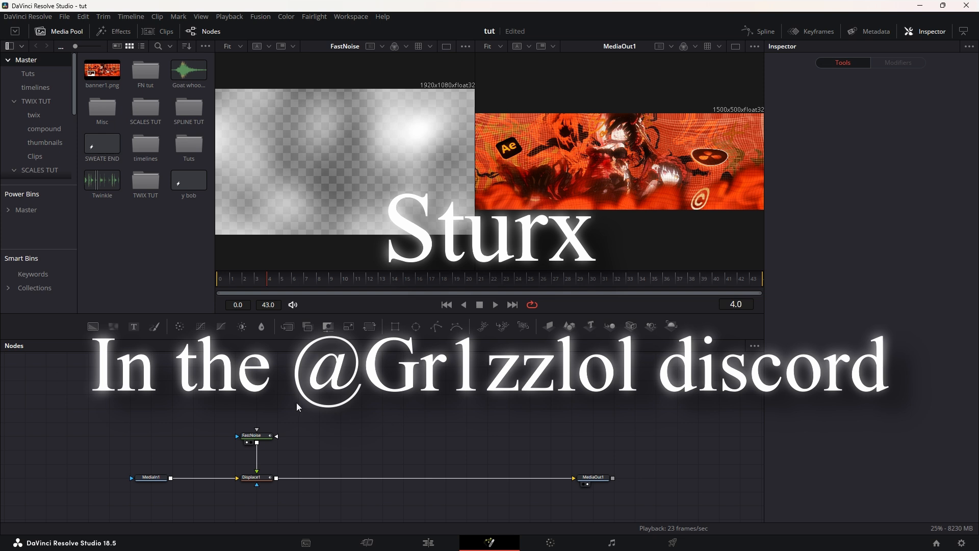
drag(295, 406, 317, 407)
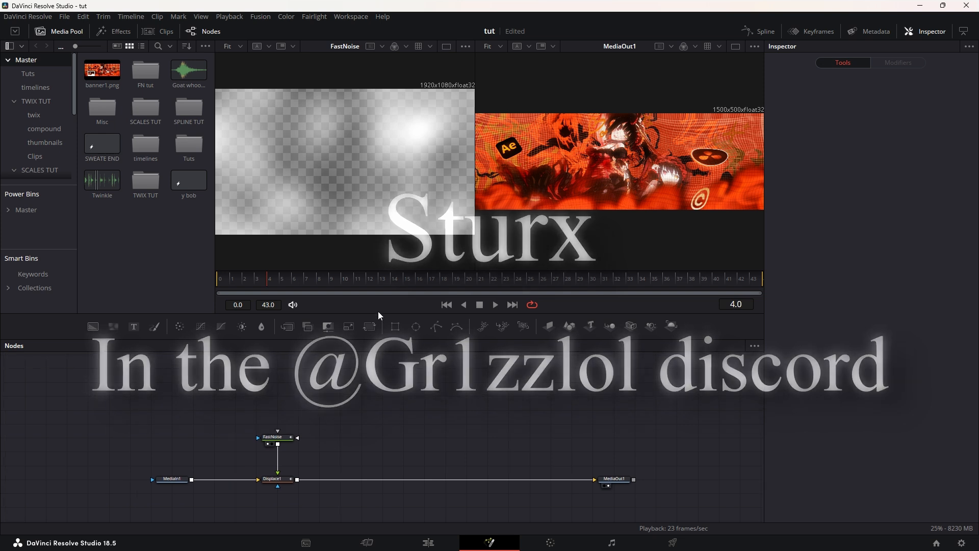
Go to frame 0 and inspect the X Channel options of Displace1, keeping Green selected.
drag(269, 276, 220, 278)
click(278, 480)
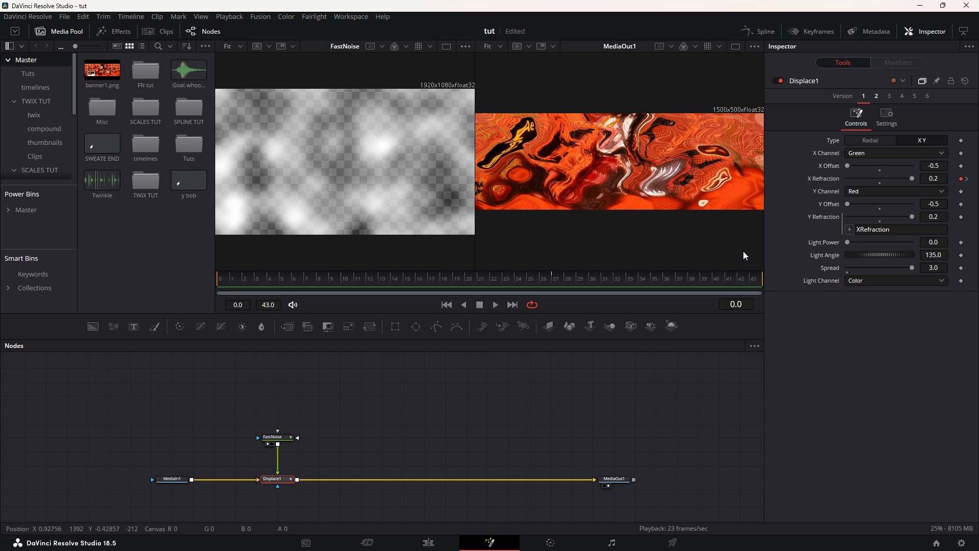
click(891, 153)
click(866, 167)
click(865, 154)
click(861, 177)
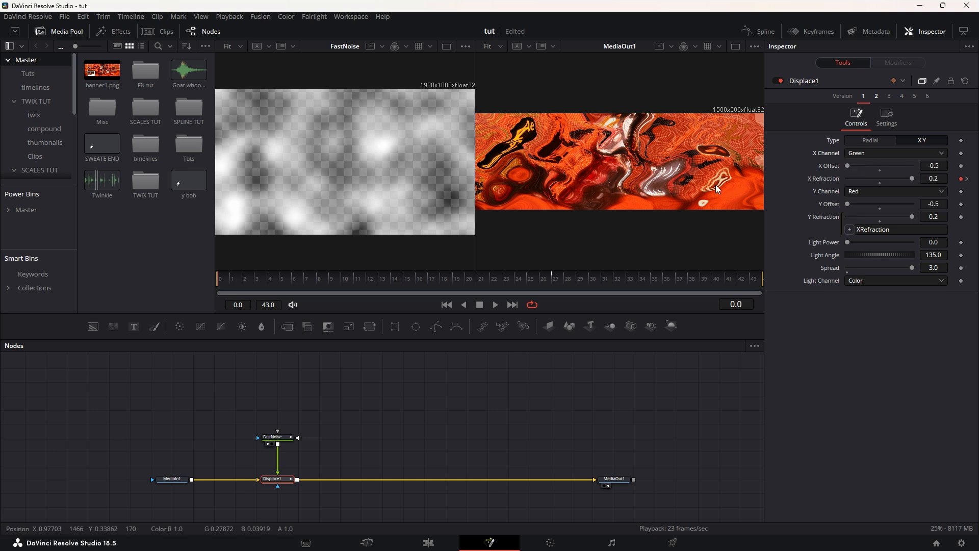
Review the color and noise settings of the FastNoise node feeding Displace1.
click(271, 436)
click(859, 144)
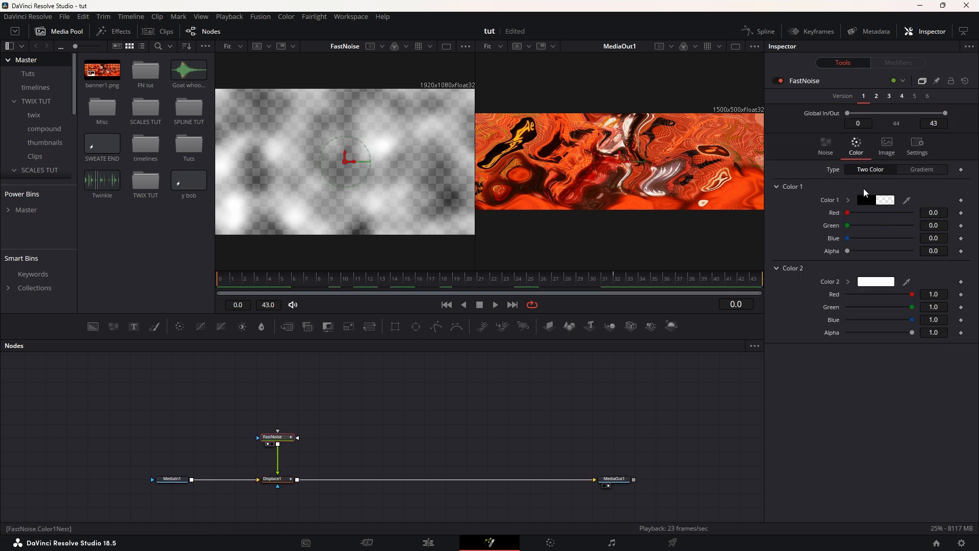
click(828, 147)
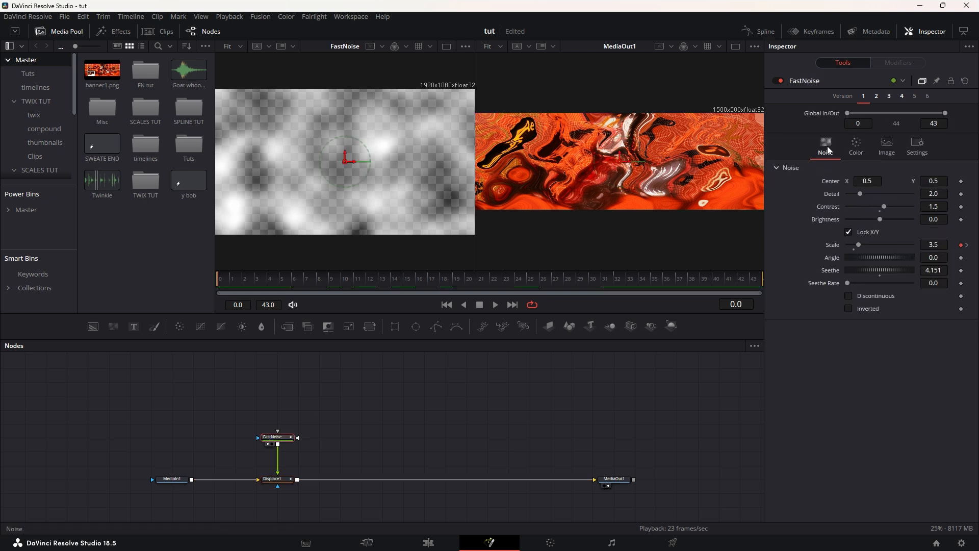
Try Radial displacement on Displace1 with Offset -0.5 and Refraction Strength 0.73, and return the type to X Y.
click(272, 478)
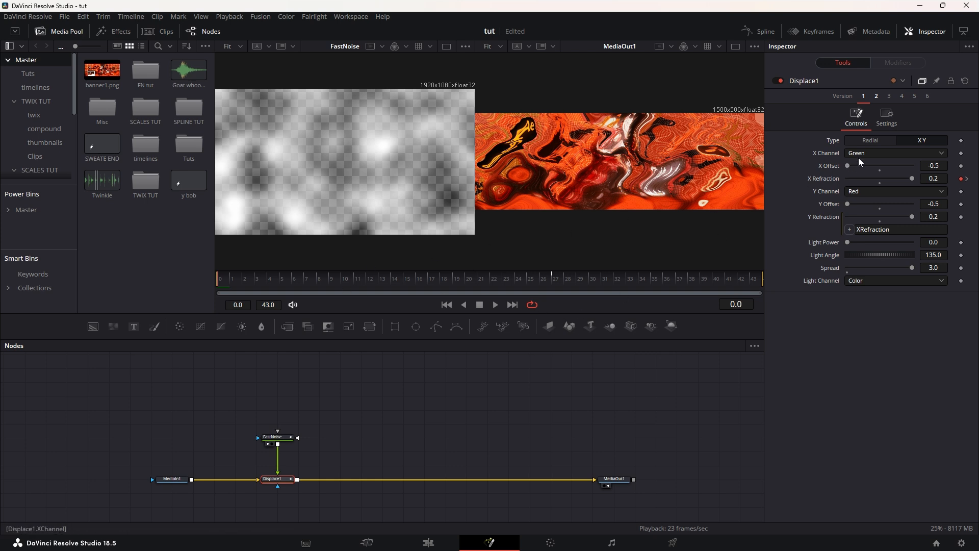
click(868, 140)
drag(881, 179, 847, 180)
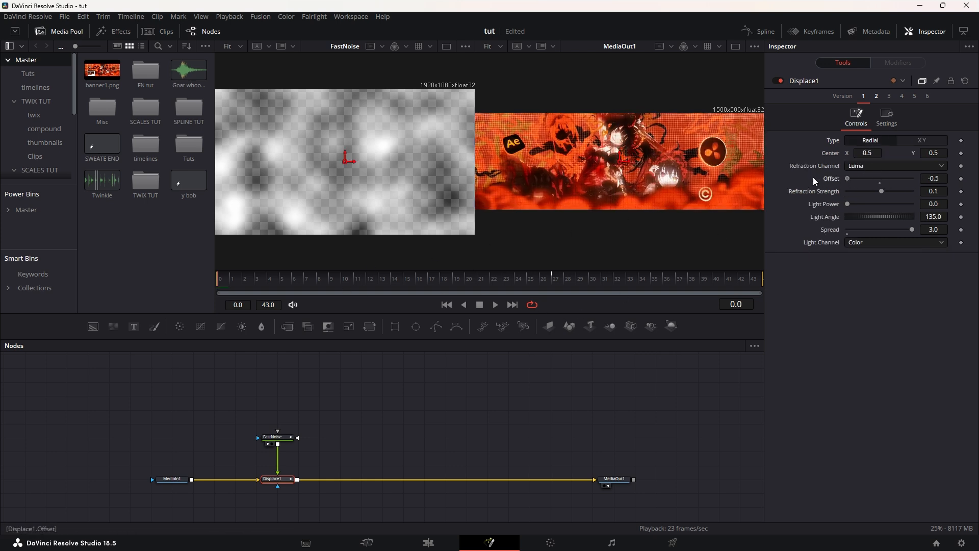
drag(226, 285, 273, 281)
mouse_move(883, 189)
mouse_down()
mouse_move(904, 190)
mouse_move(883, 193)
mouse_move(892, 192)
mouse_up()
drag(306, 280, 224, 281)
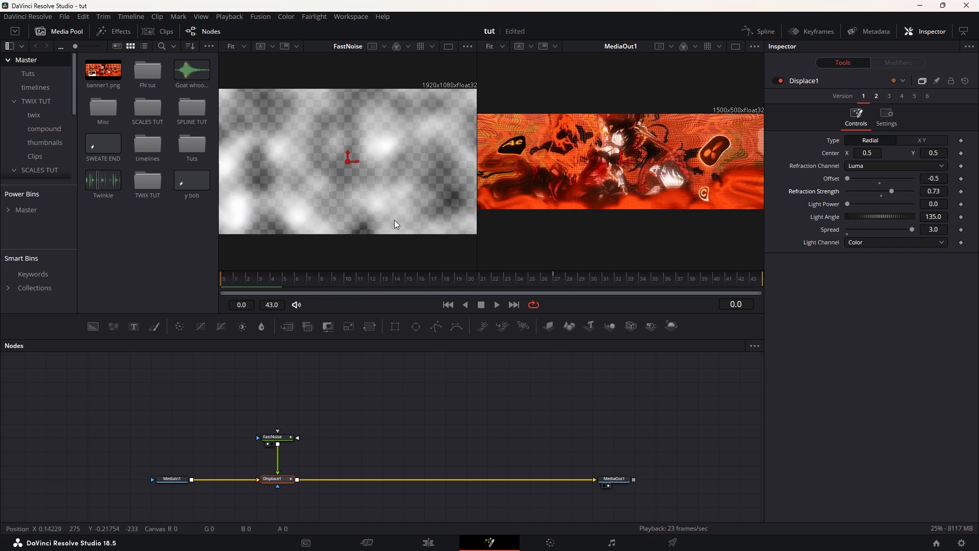
click(904, 139)
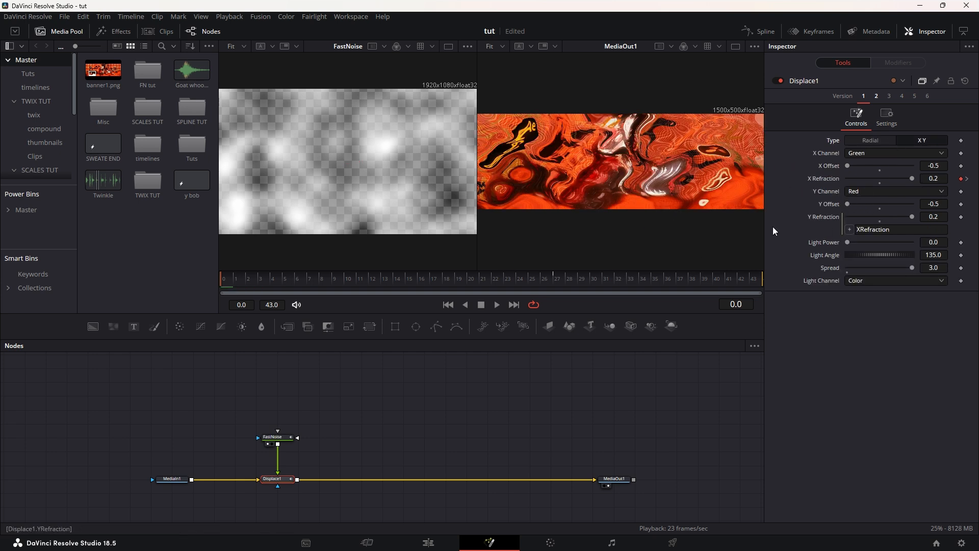
Enlarge the viewer area slightly and play back the X Y displacement animation from frame 0.
drag(219, 208, 207, 217)
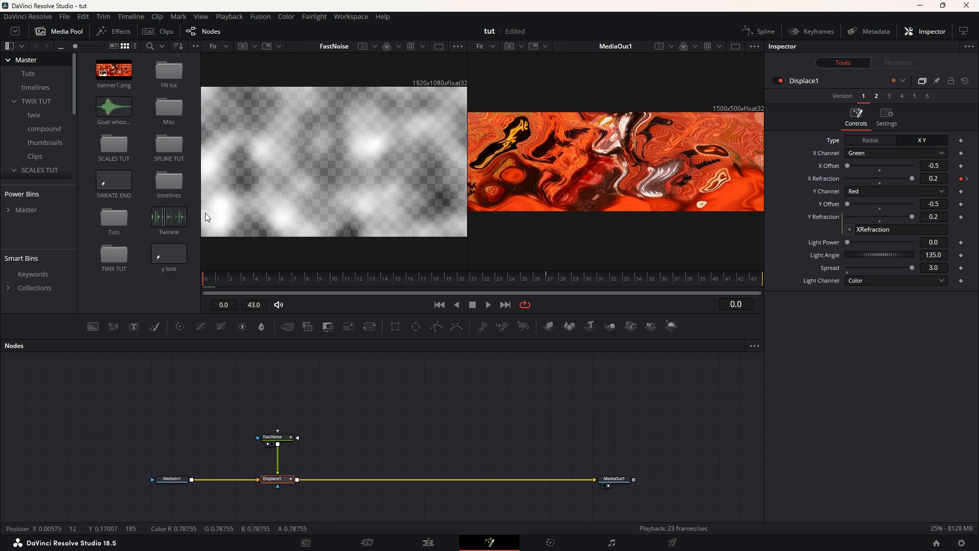
key(space)
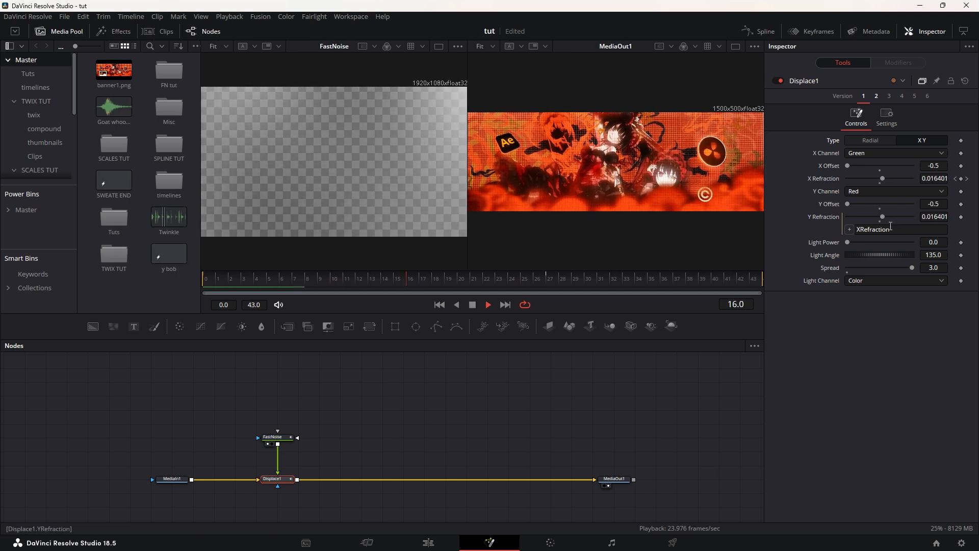
click(472, 304)
Return to the Edit page, open the Fusion composition with the horizontally streaked noise, and show only its output viewer.
click(435, 535)
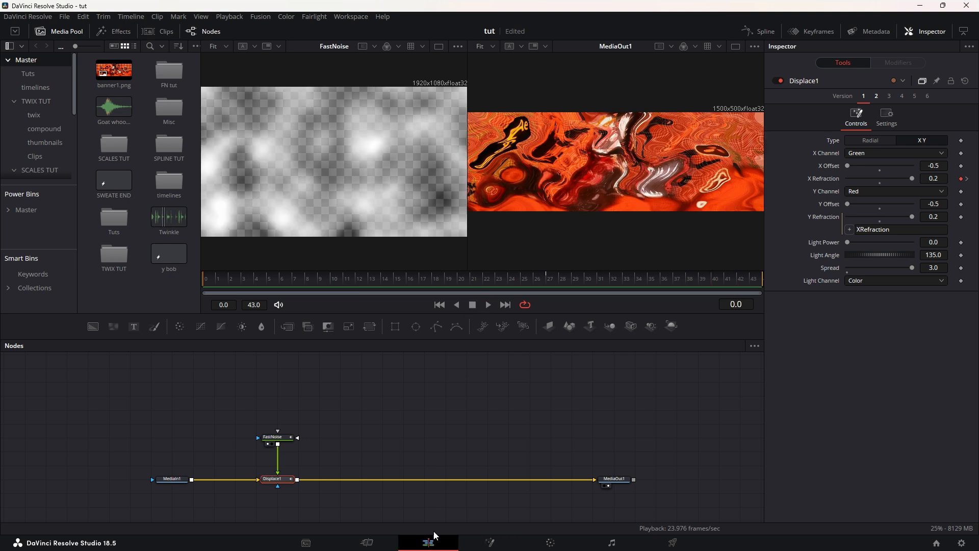
click(506, 326)
click(530, 427)
key(shift+5)
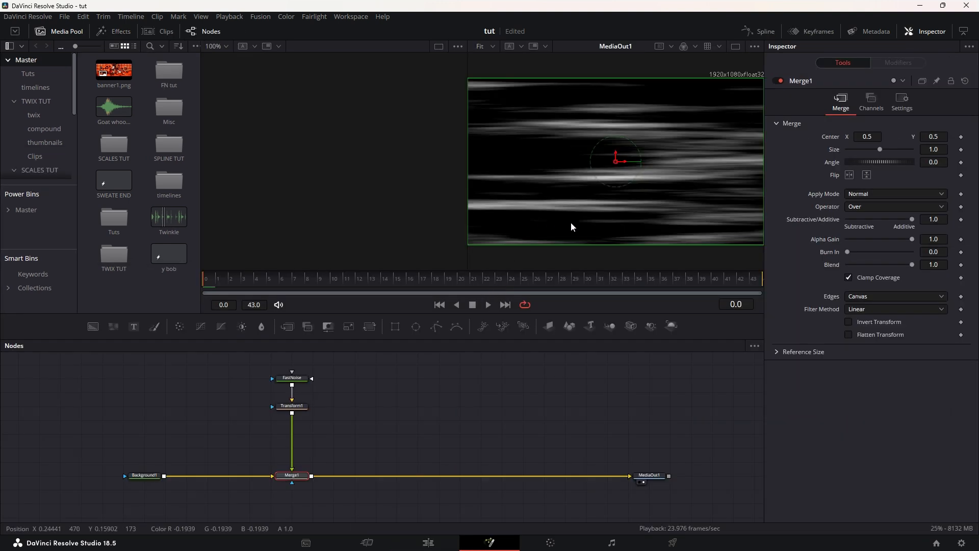
click(735, 47)
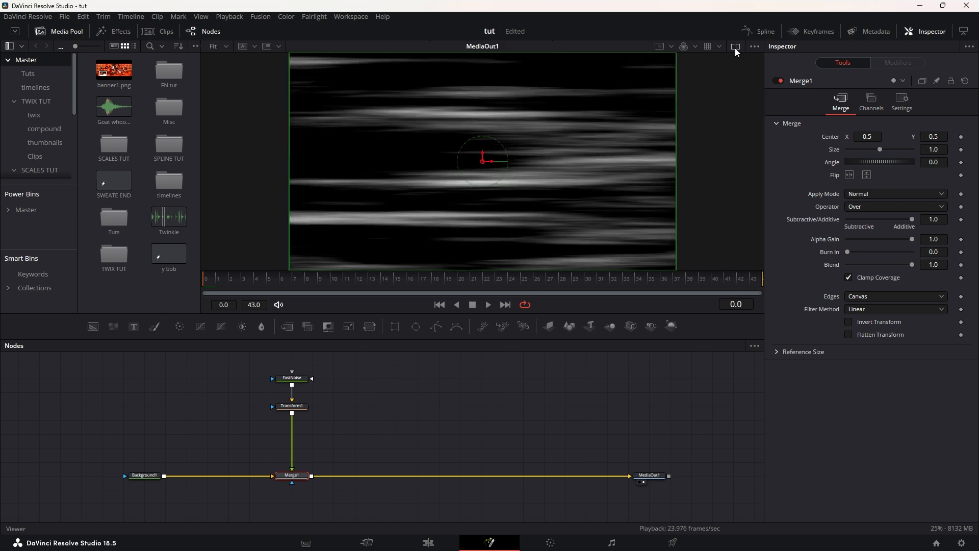
Move the Background1 node farther away from Merge1 to free space in the node graph.
click(437, 391)
drag(429, 378, 502, 407)
drag(380, 419, 500, 412)
drag(338, 497, 171, 498)
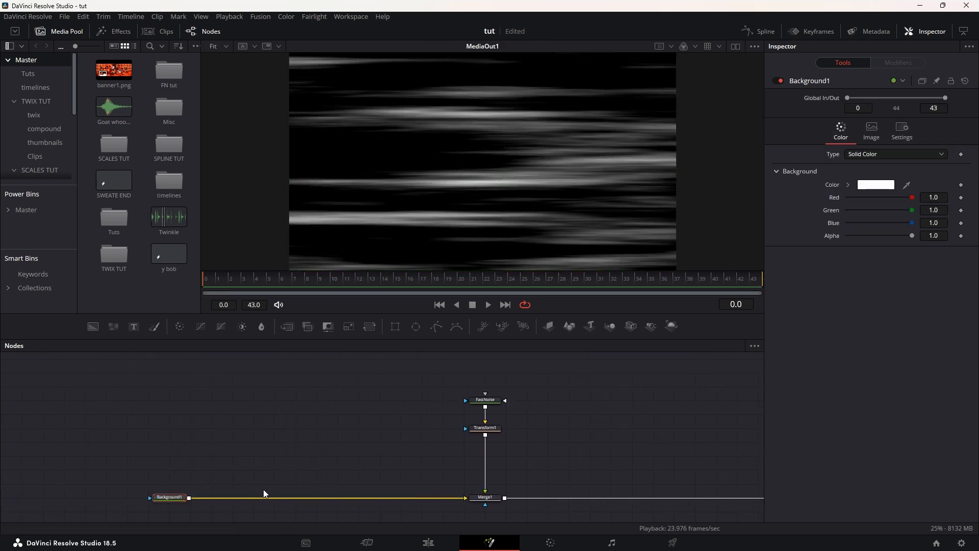
Restore the dual viewers, save the project, and view FastNoise and Transform1 in turn in the first viewer.
click(489, 400)
click(735, 47)
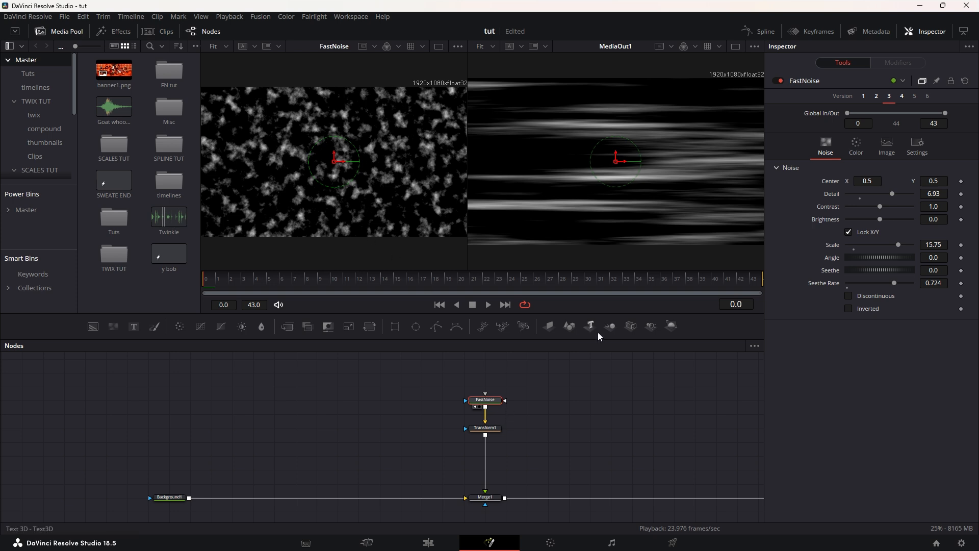
key(ctrl+s)
click(485, 428)
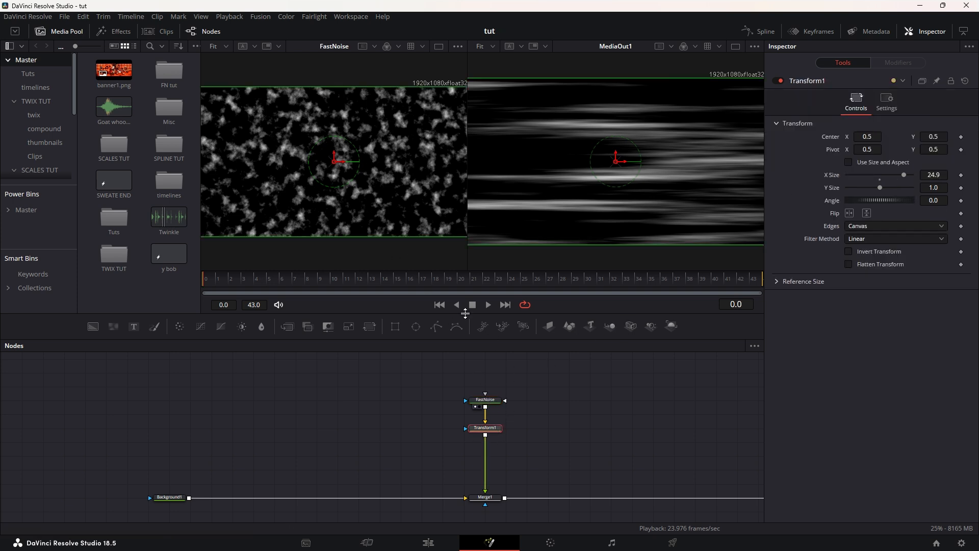
key(1)
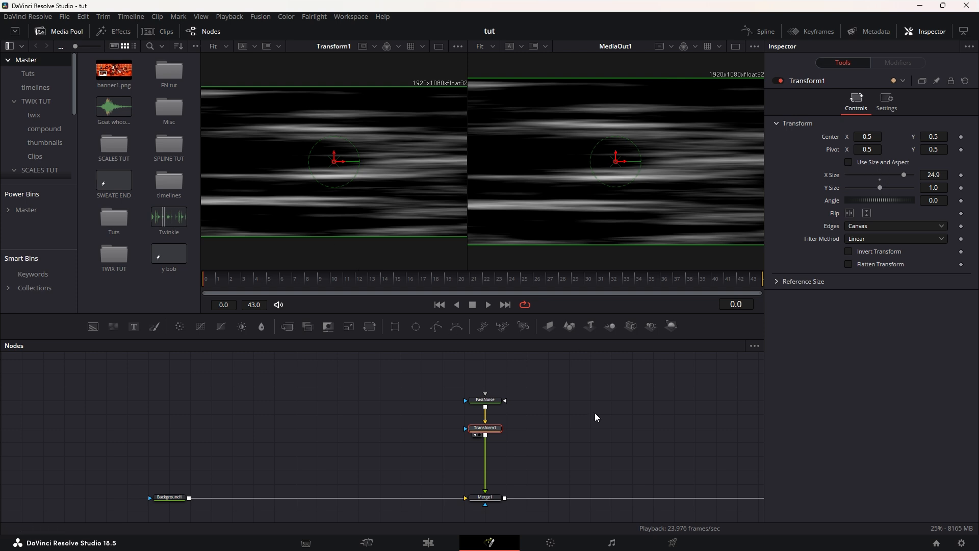
Disconnect Transform1 from Merge1 and add a second Transform node fed by the FastNoise output.
click(399, 382)
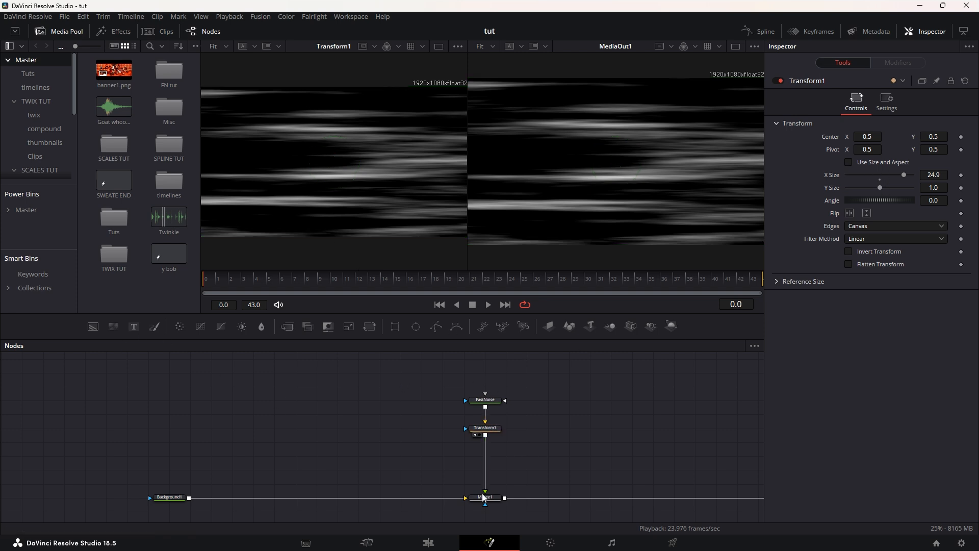
drag(484, 498, 565, 445)
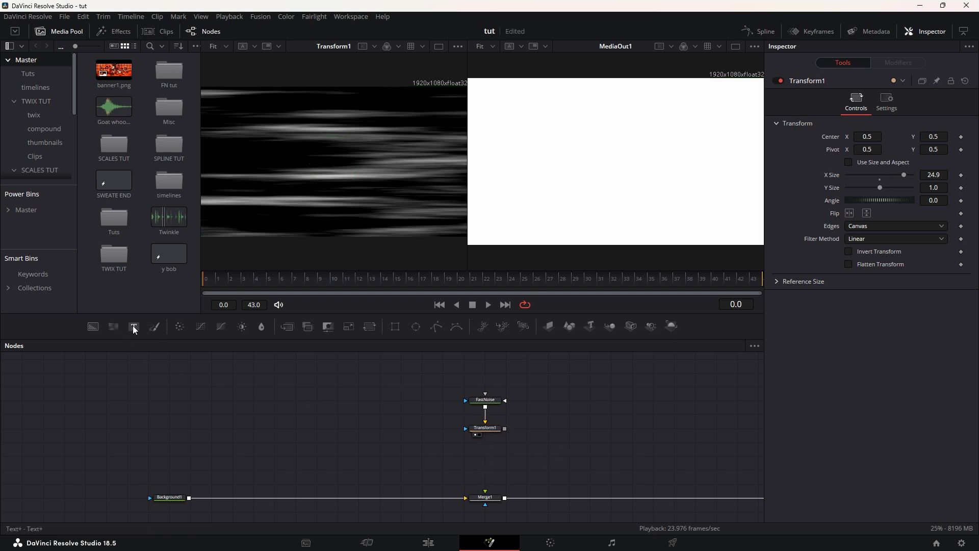
drag(131, 338, 335, 436)
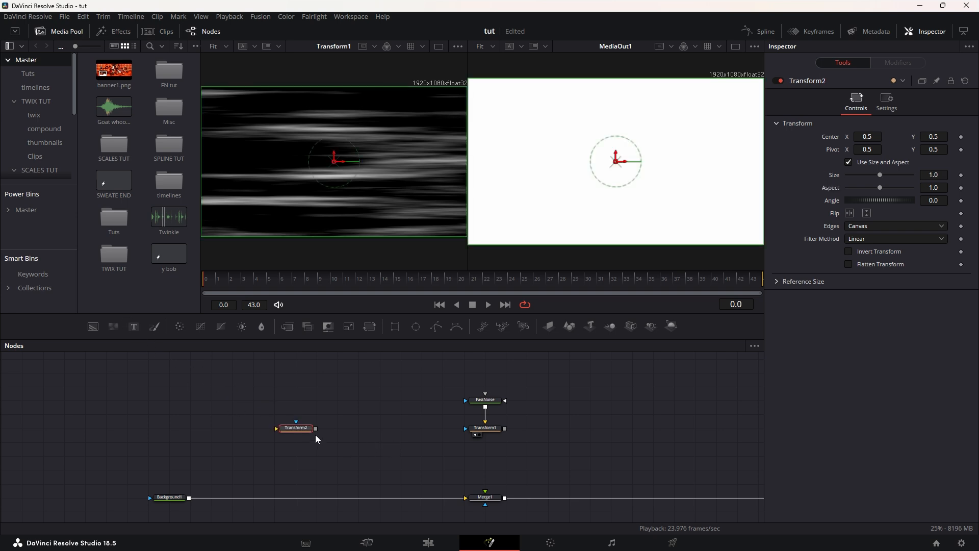
drag(485, 407, 380, 429)
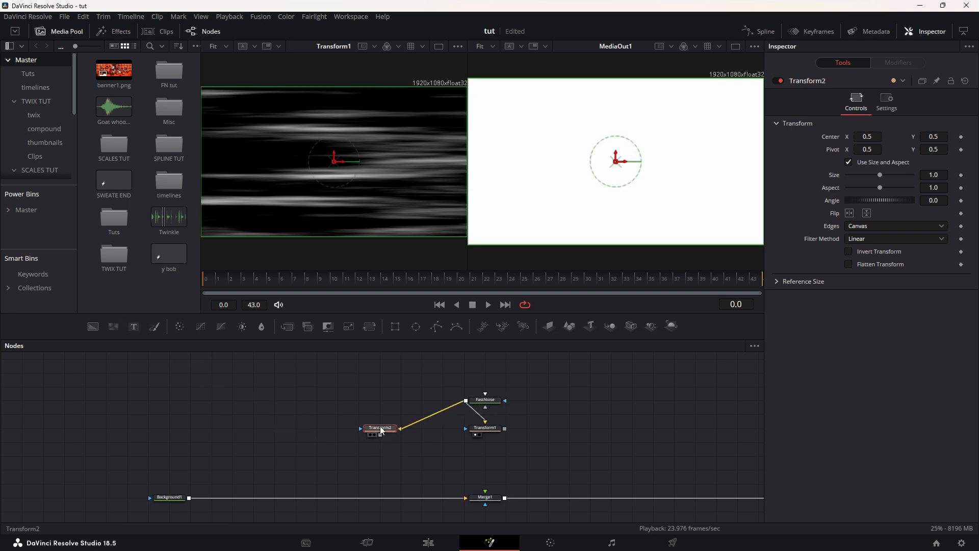
Show Transform2 in the first viewer, disable Use Size and Aspect, stretch the noise along X, and reset Y Size.
key(1)
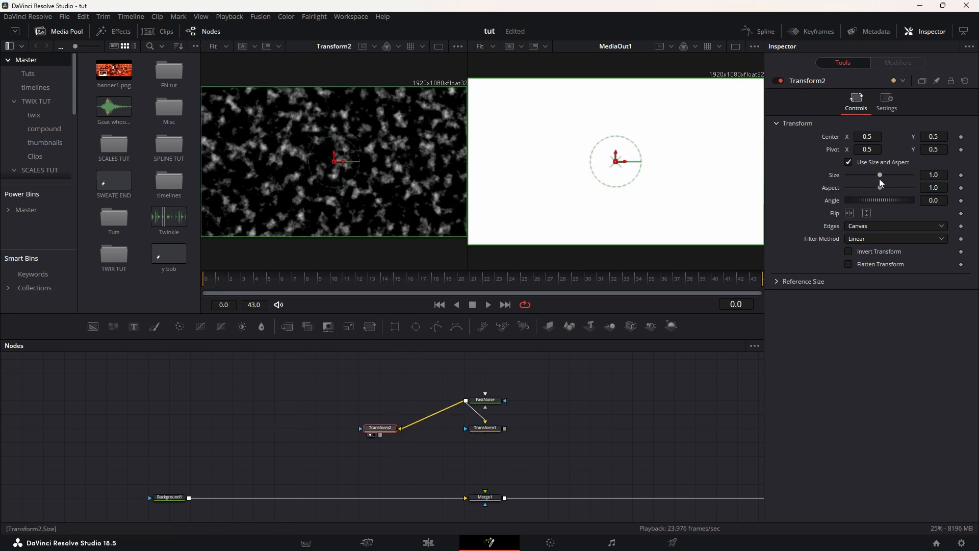
click(848, 162)
mouse_move(886, 177)
mouse_down()
mouse_move(925, 175)
mouse_move(870, 188)
mouse_up()
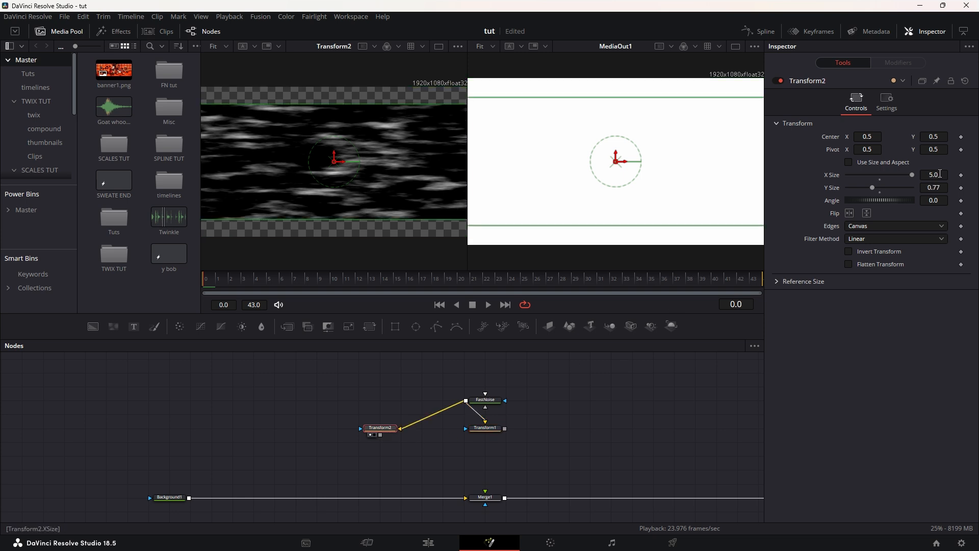
double_click(884, 189)
drag(910, 174, 897, 174)
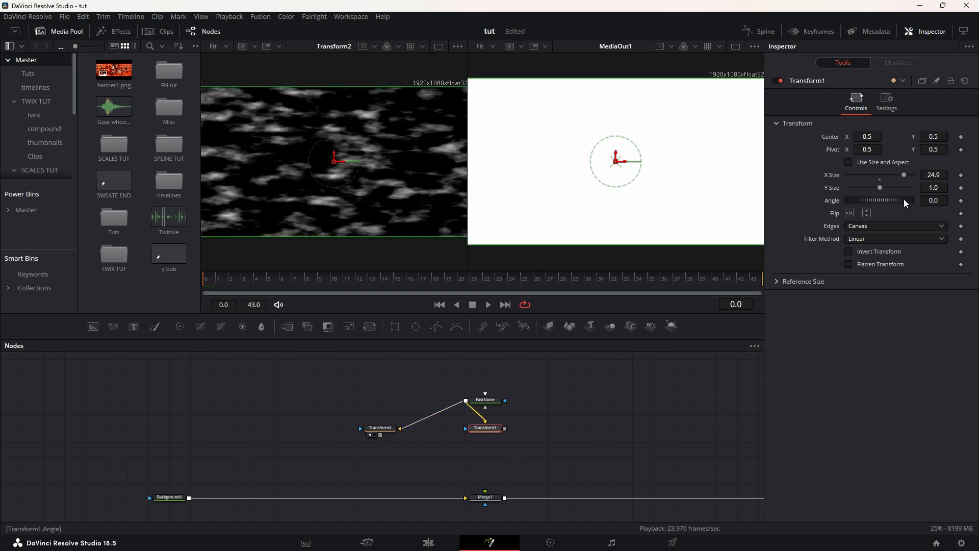
Set Transform2's X Size to 24 and preview the stretched noise by scrubbing to frame 40.
click(935, 174)
text(24)
key(Tab)
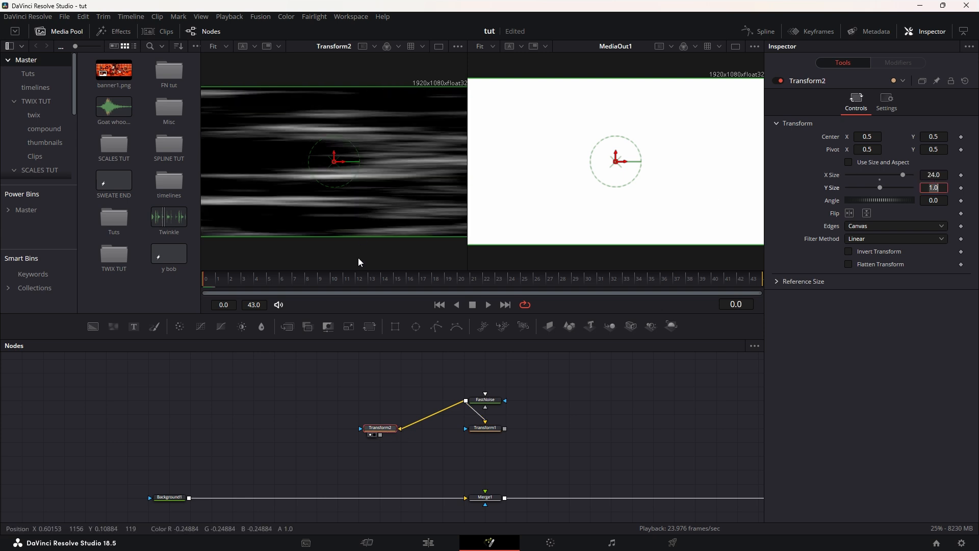
click(482, 399)
drag(218, 282, 712, 285)
Delete Transform2 and connect Transform1's output to Merge1's foreground input.
drag(565, 372, 314, 457)
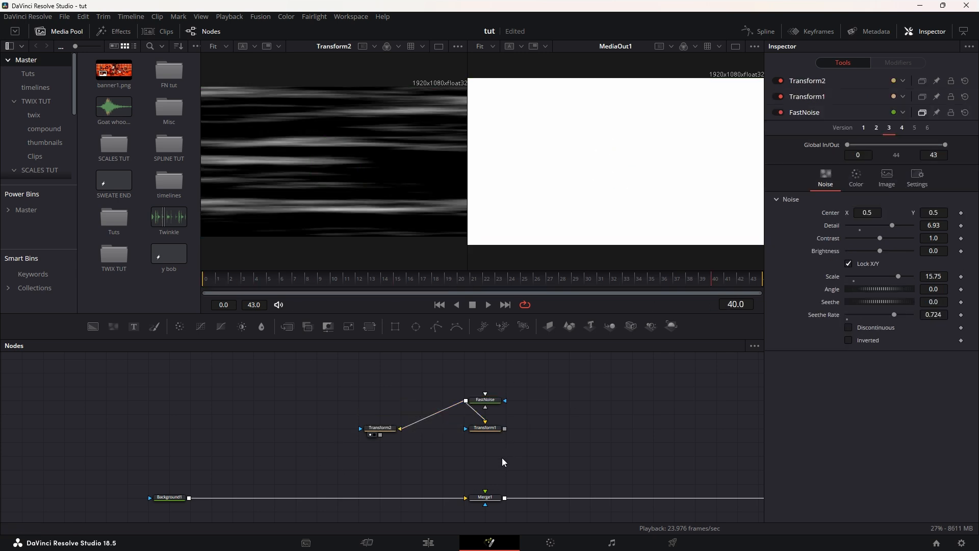
click(380, 427)
key(Delete)
drag(504, 428, 486, 497)
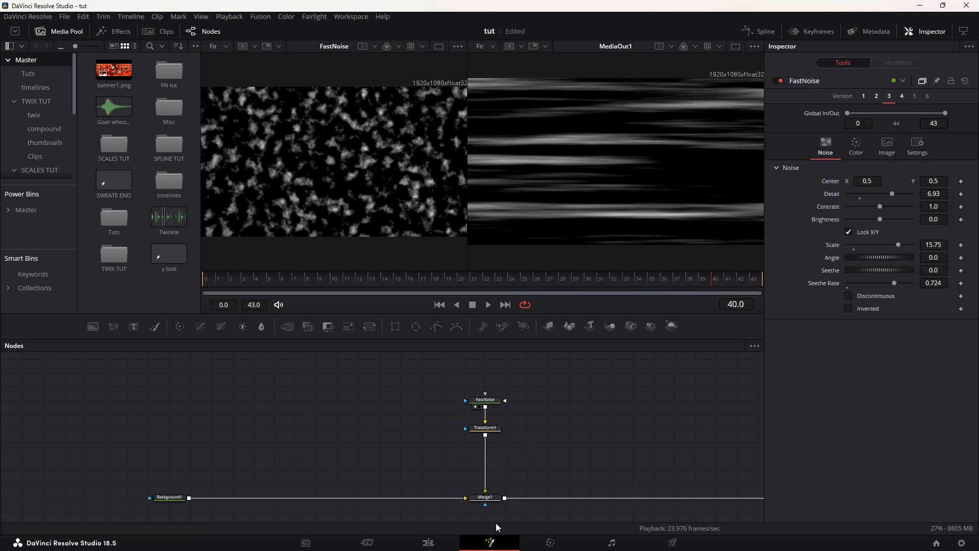
Return to the Edit page and play the next Fusion composition clip in the FN tut timeline from 01:00:12:20.
click(446, 543)
scroll(591, 403, right, 1)
click(501, 325)
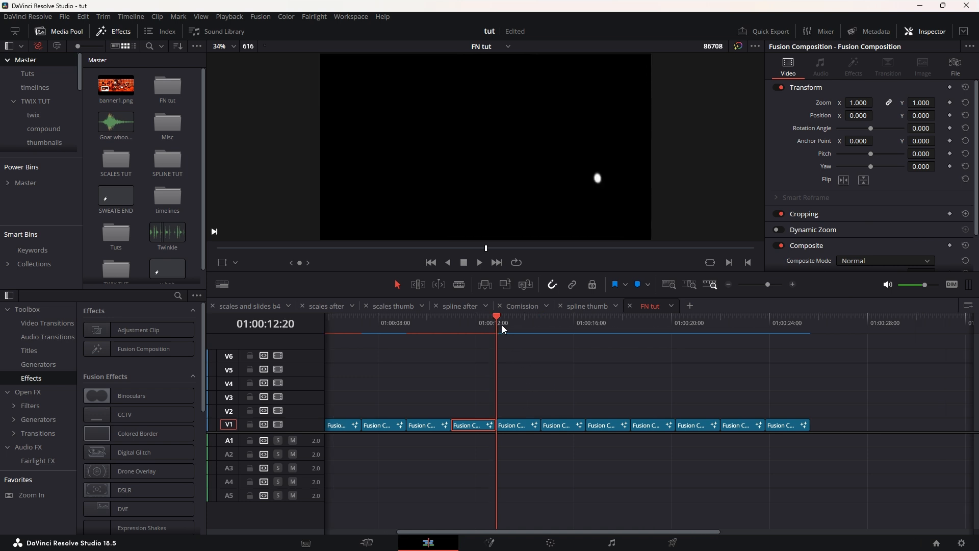
click(476, 251)
key(space)
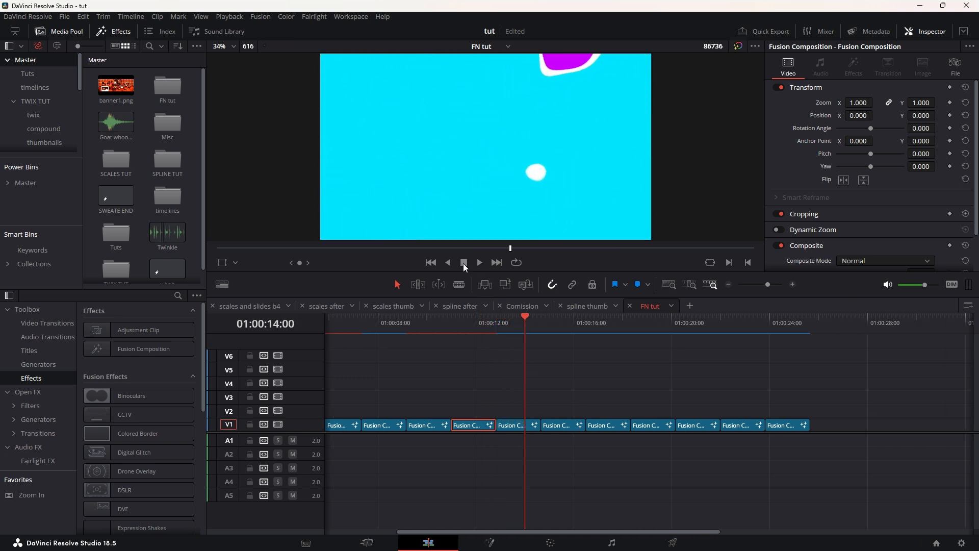
Open the blob-animation composition in Fusion and show its FastNoise node in the first viewer.
click(519, 426)
key(shift+5)
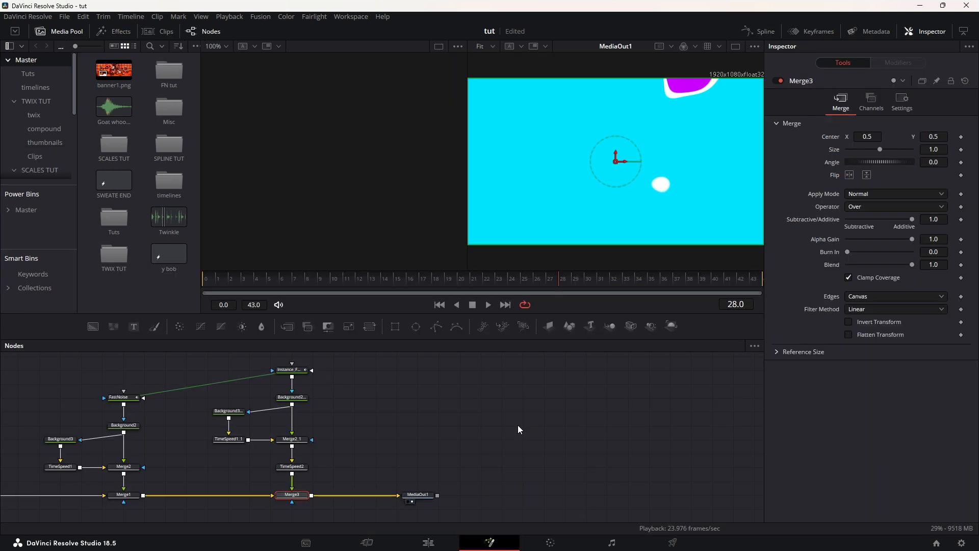
drag(416, 433, 657, 430)
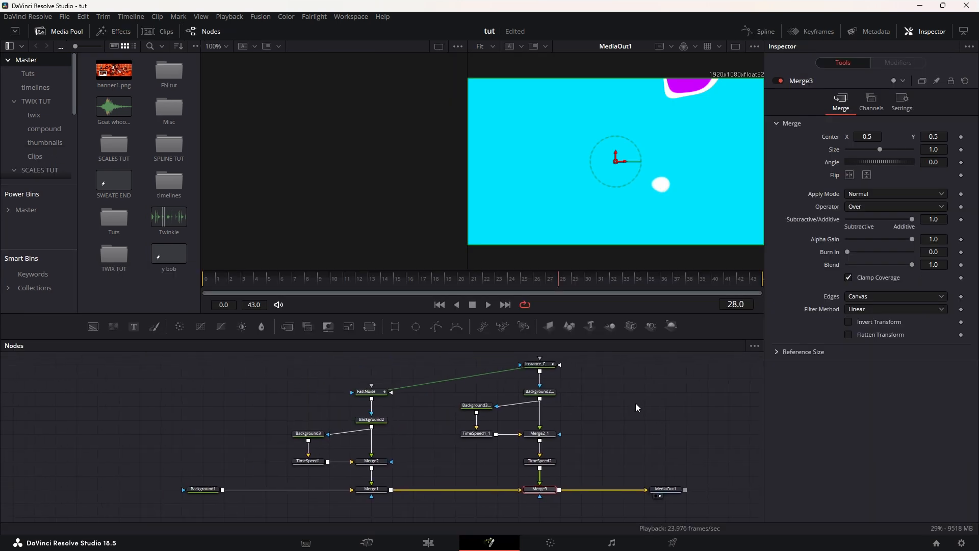
drag(409, 409, 506, 408)
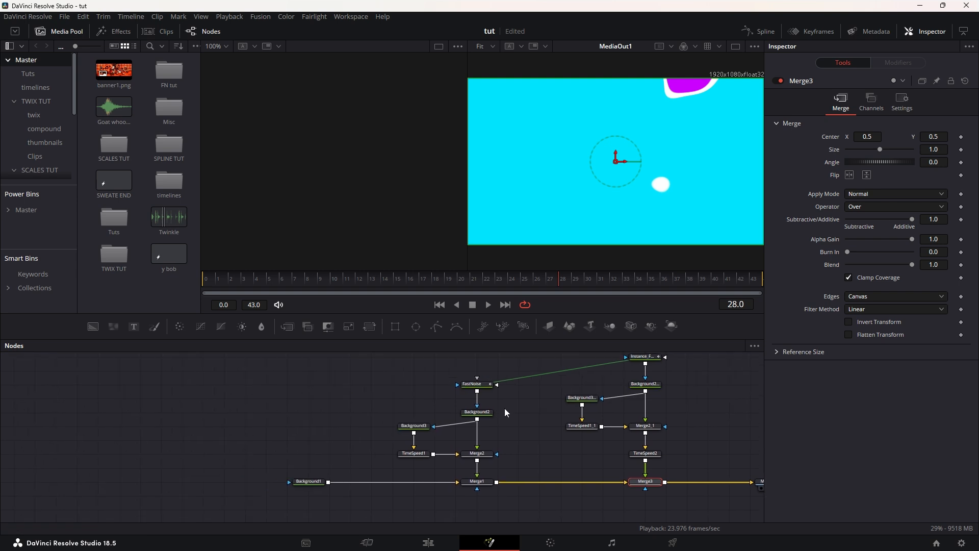
click(483, 388)
drag(561, 354, 456, 369)
drag(398, 412, 432, 406)
click(414, 405)
key(1)
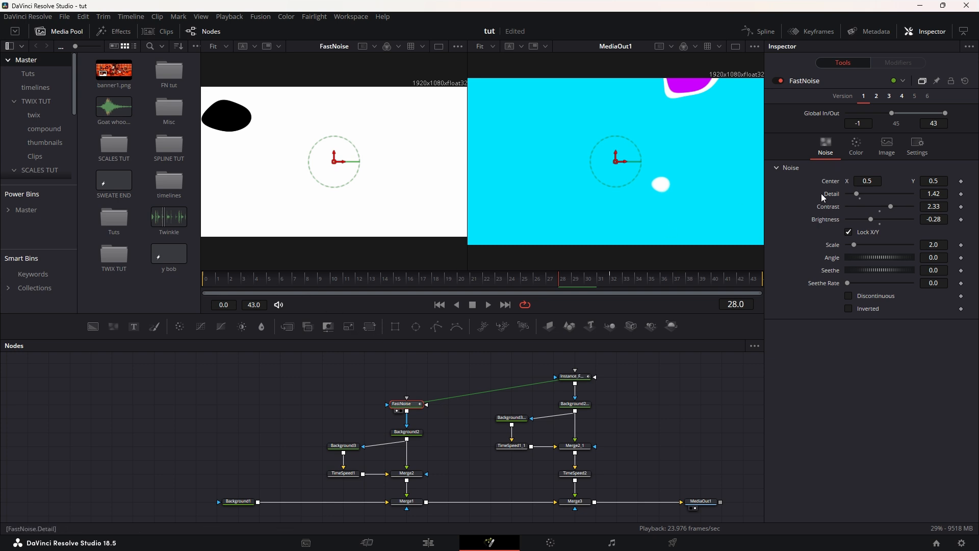
Examine FastNoise's gradient color and noise settings, previewing the blobs at frame 9.
click(855, 149)
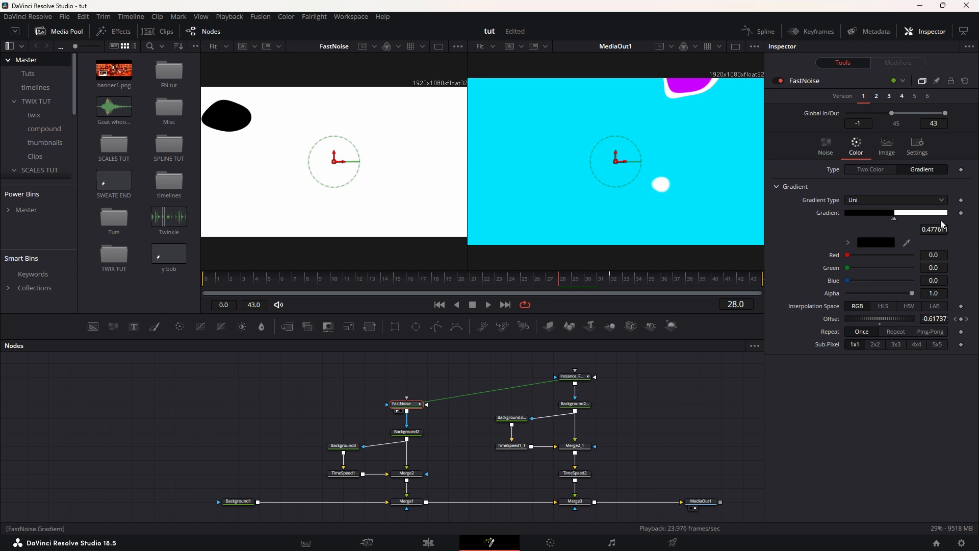
click(824, 146)
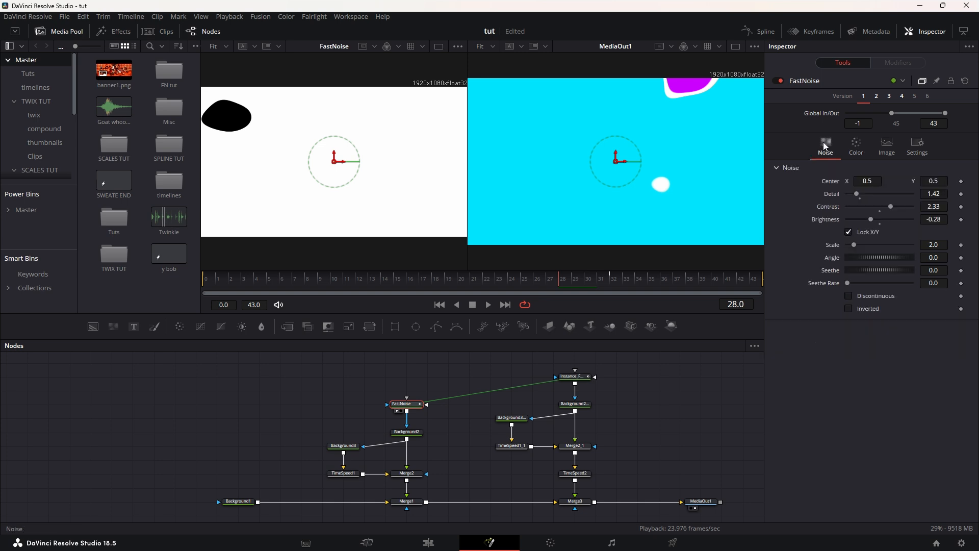
drag(214, 283, 327, 286)
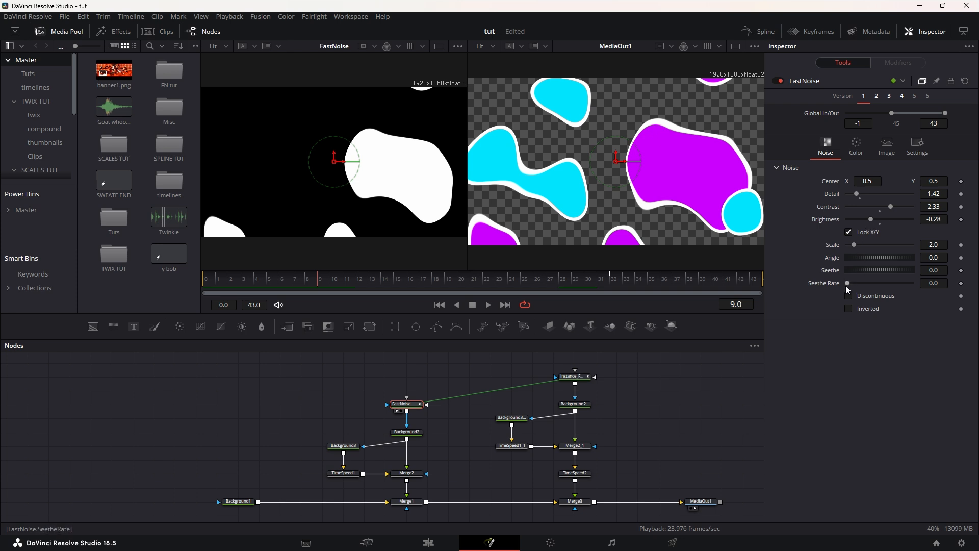
click(856, 147)
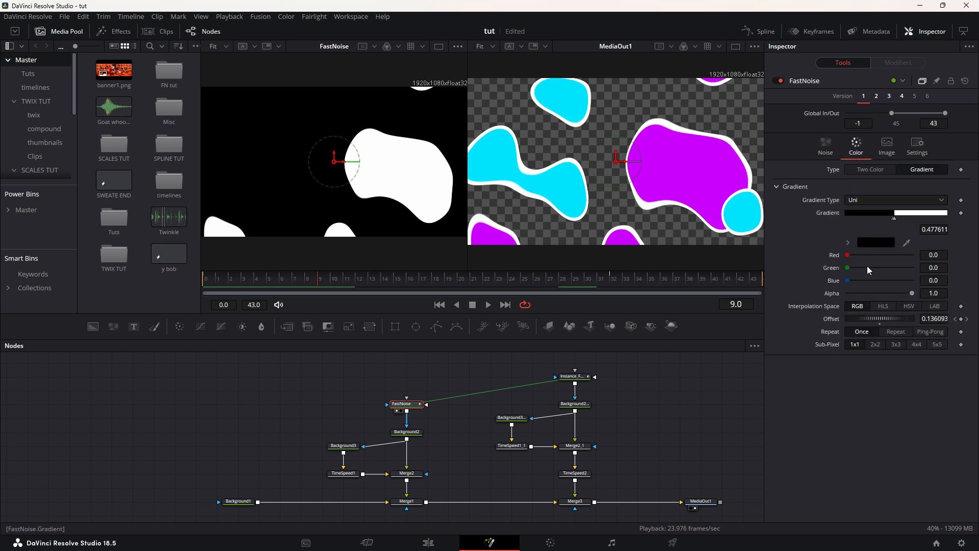
Review the gradient Offset keyframes at frames 0 and 32, try an Offset of -0.283 at frame 32, and undo it.
drag(318, 281, 204, 282)
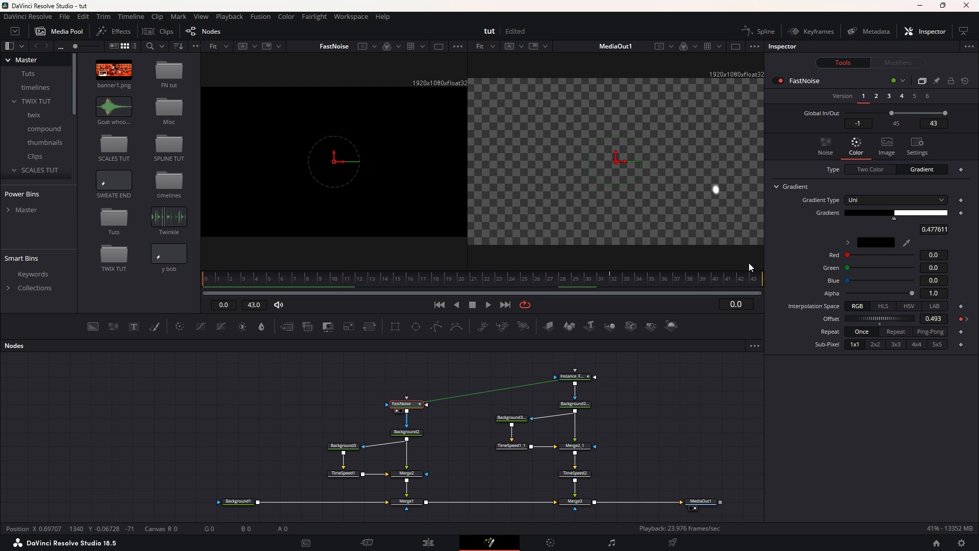
mouse_move(890, 319)
mouse_down()
mouse_move(841, 318)
mouse_move(889, 320)
mouse_up()
drag(213, 282, 611, 281)
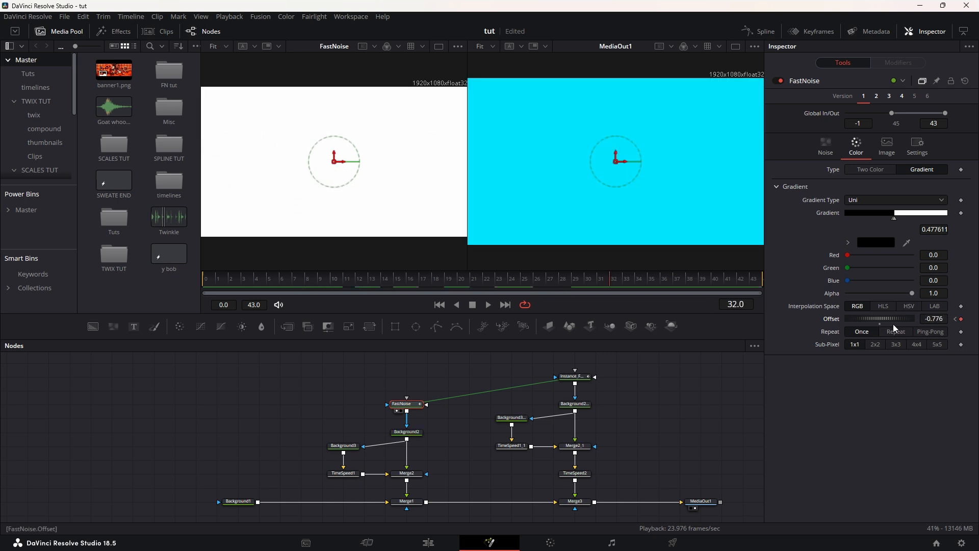
drag(893, 319, 930, 318)
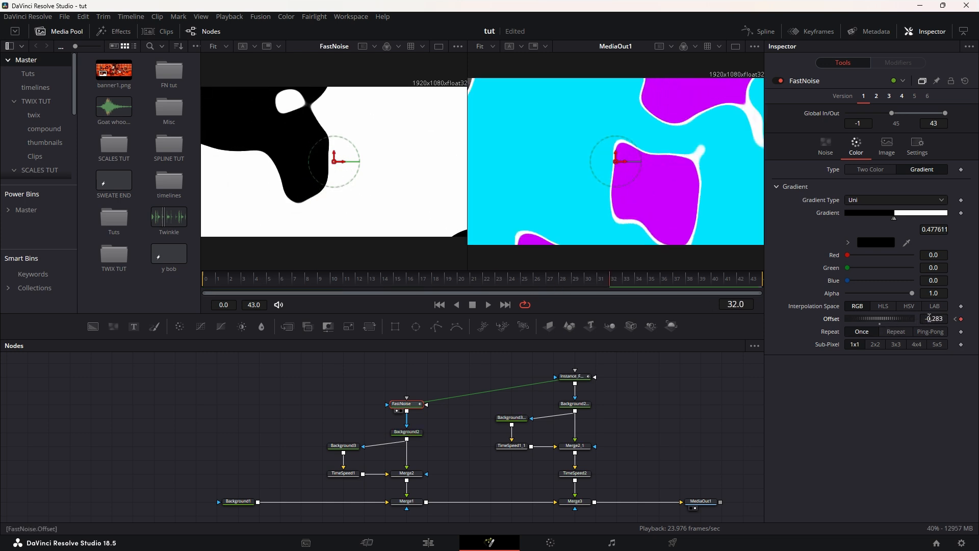
key(ctrl+z)
Show Background2 and Background3 alternately in the first viewer, comparing their noise-masked shapes at frame 13.
click(407, 432)
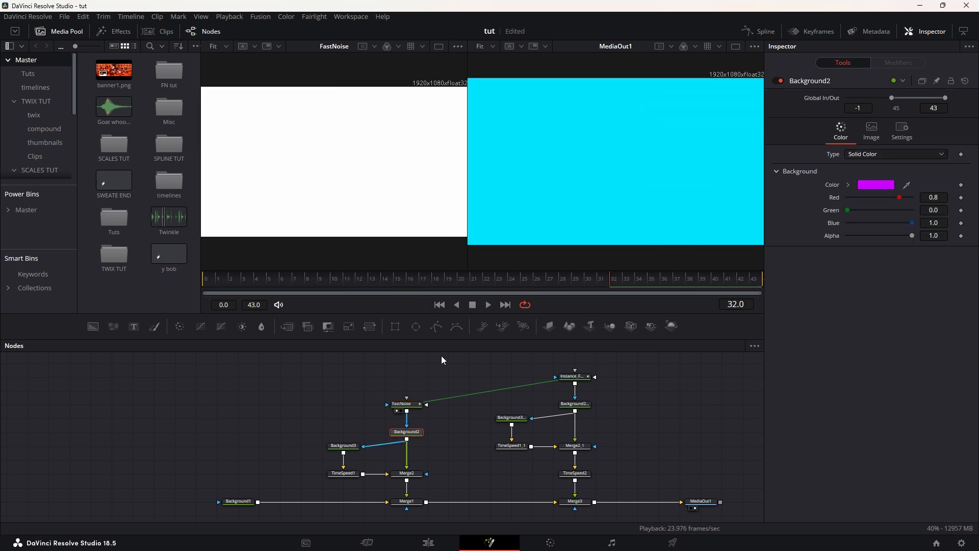
key(1)
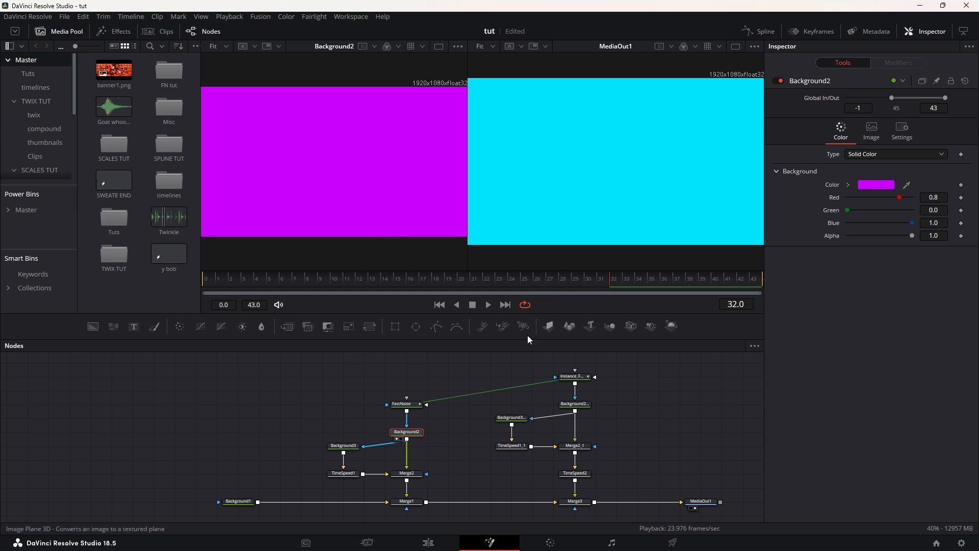
click(343, 446)
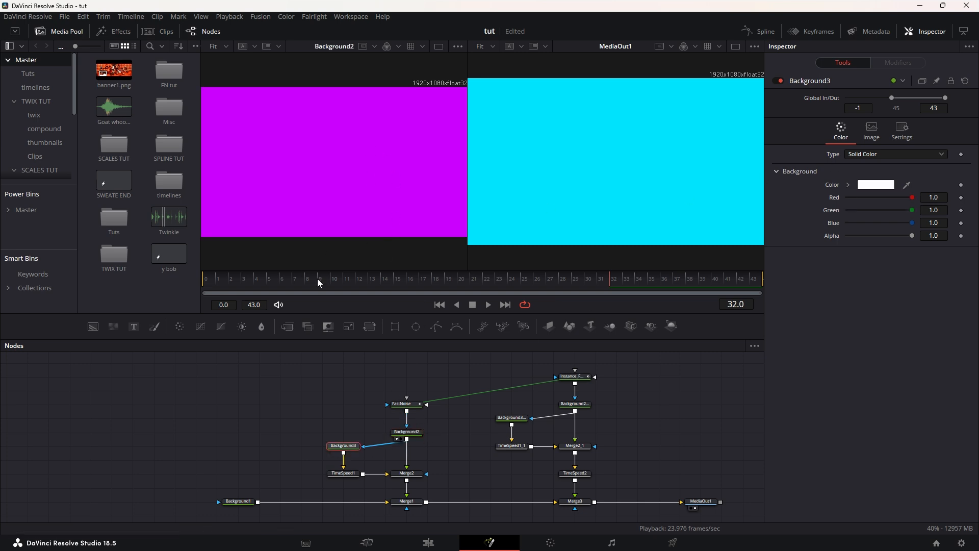
key(1)
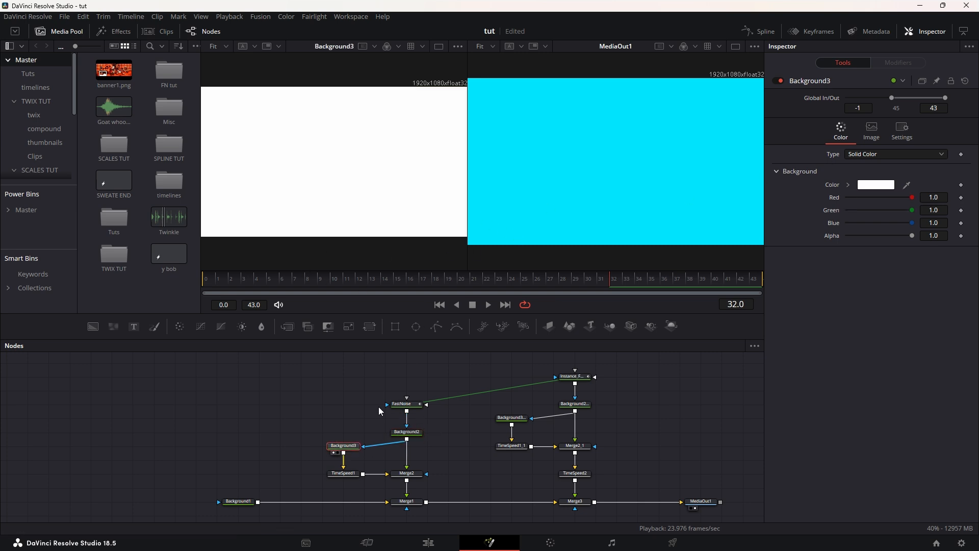
drag(470, 277, 378, 282)
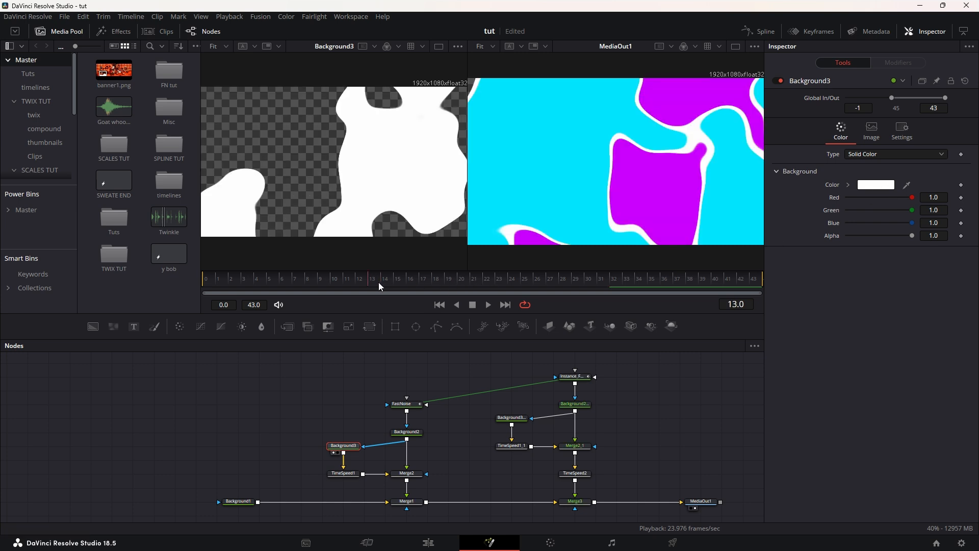
click(407, 432)
key(1)
click(348, 445)
key(1)
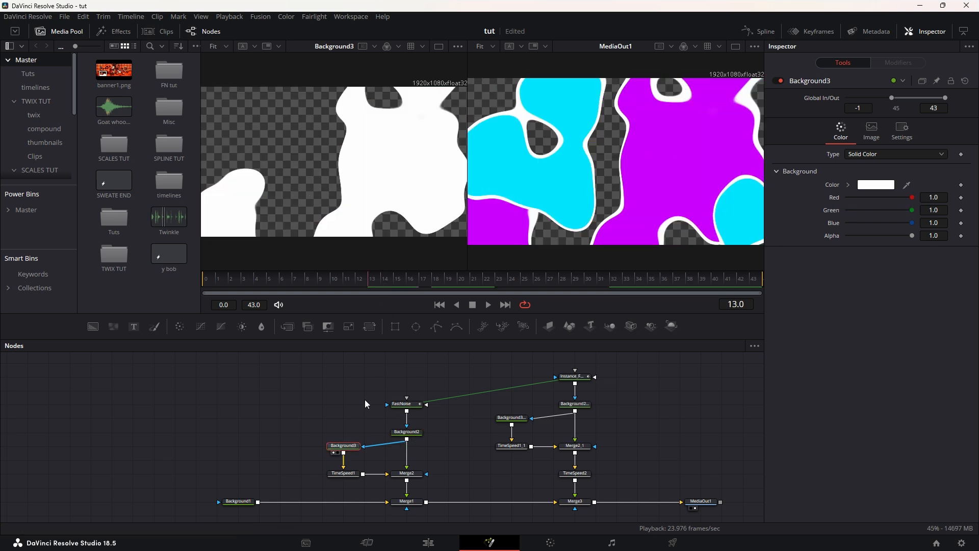
Show TimeSpeed1 in the first viewer and review the Background3, Background2 and FastNoise nodes that feed it.
click(344, 474)
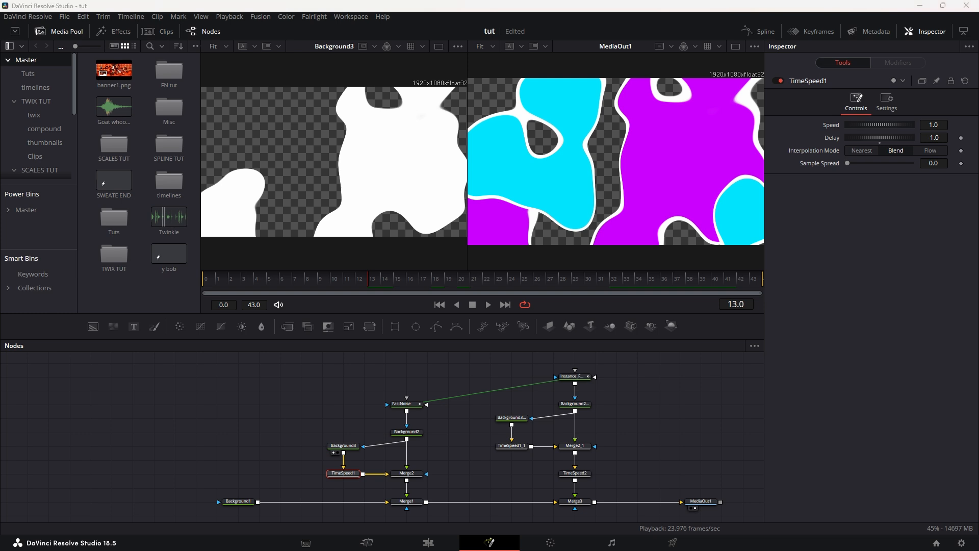
click(236, 417)
click(334, 480)
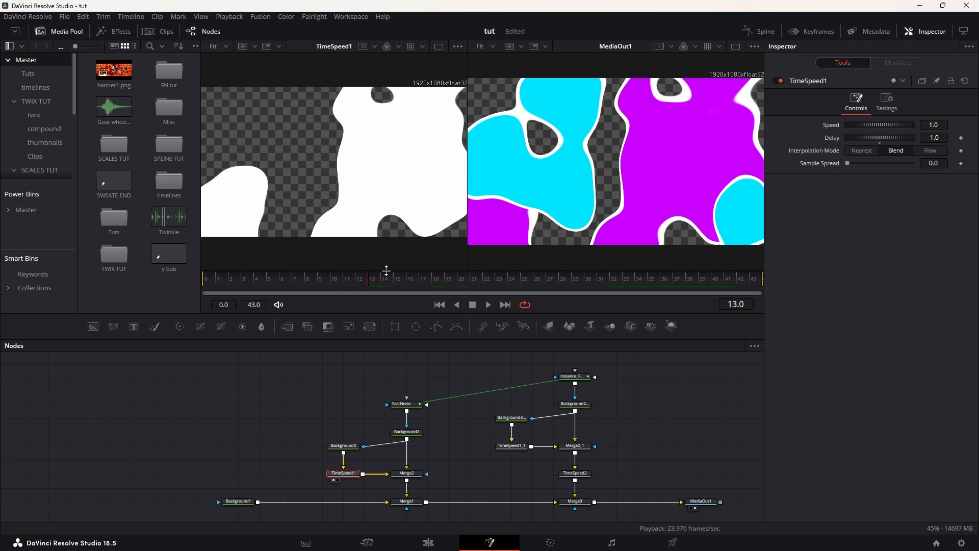
click(344, 446)
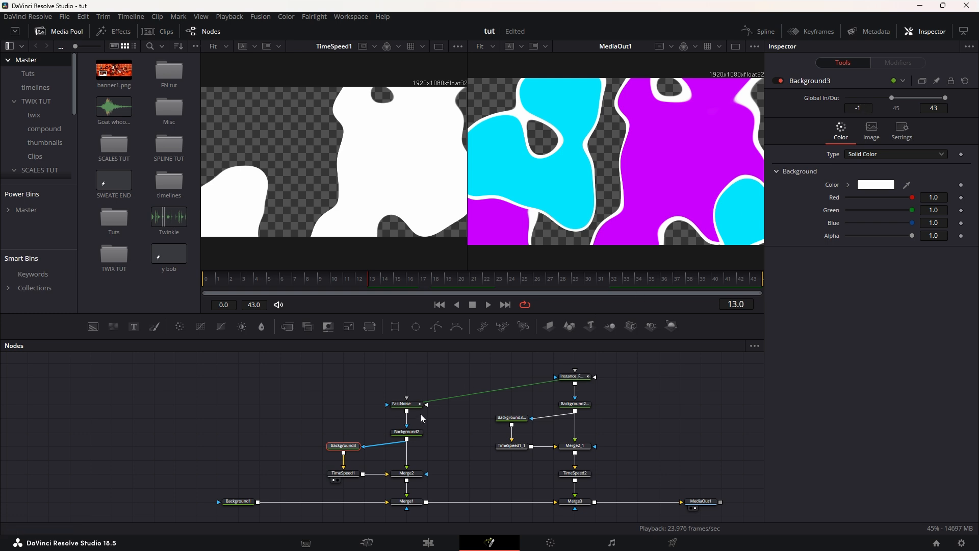
click(407, 432)
click(407, 405)
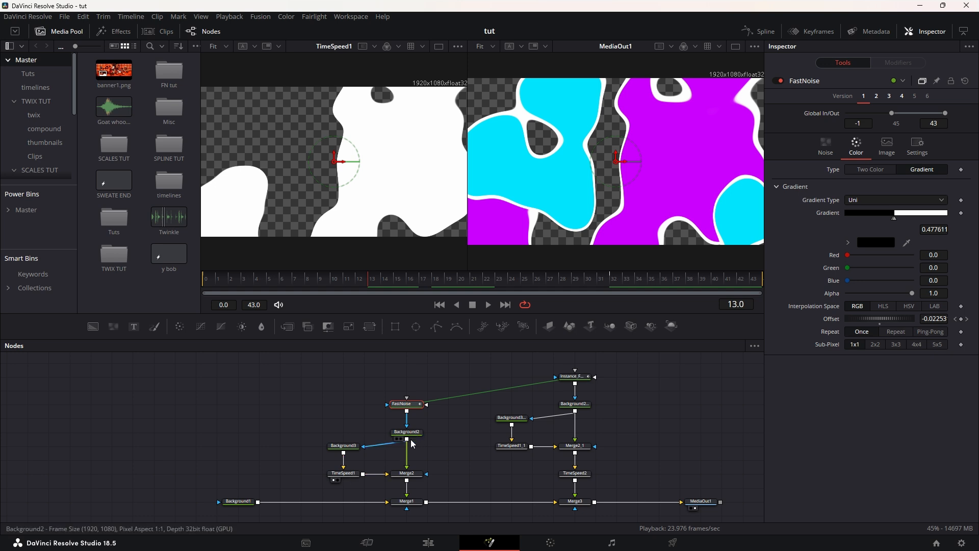
Show Merge2 and Merge1 in turn in the first viewer and scrub the animation to frame 23.
click(406, 474)
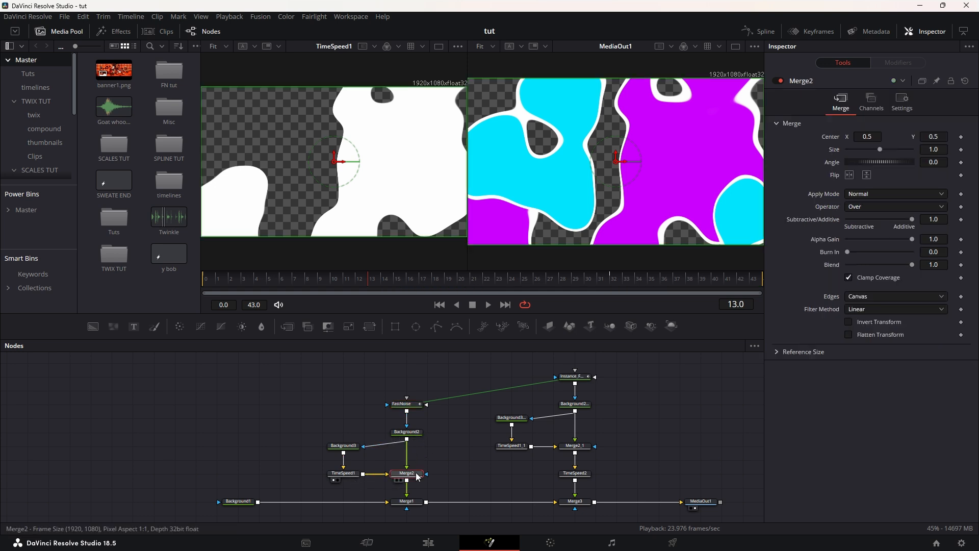
key(1)
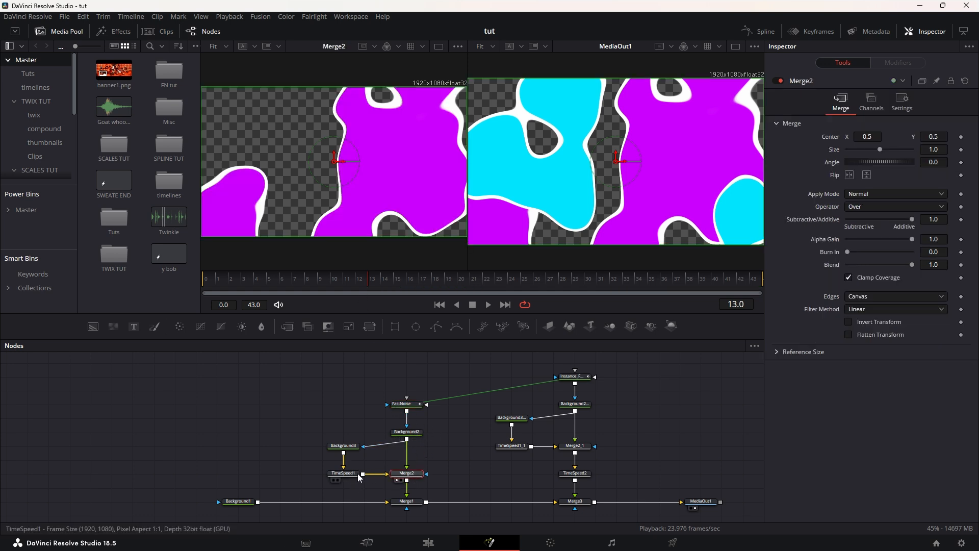
click(406, 501)
key(1)
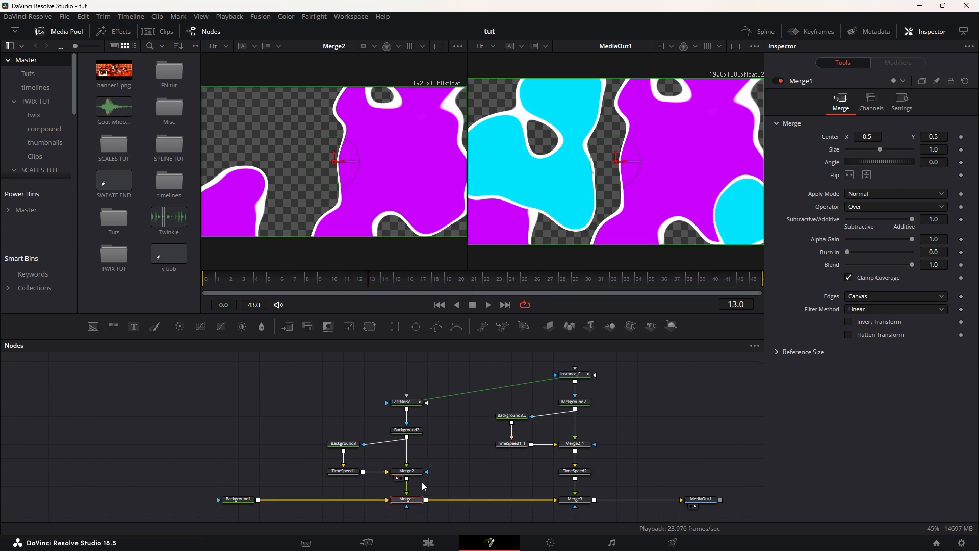
drag(338, 283, 496, 280)
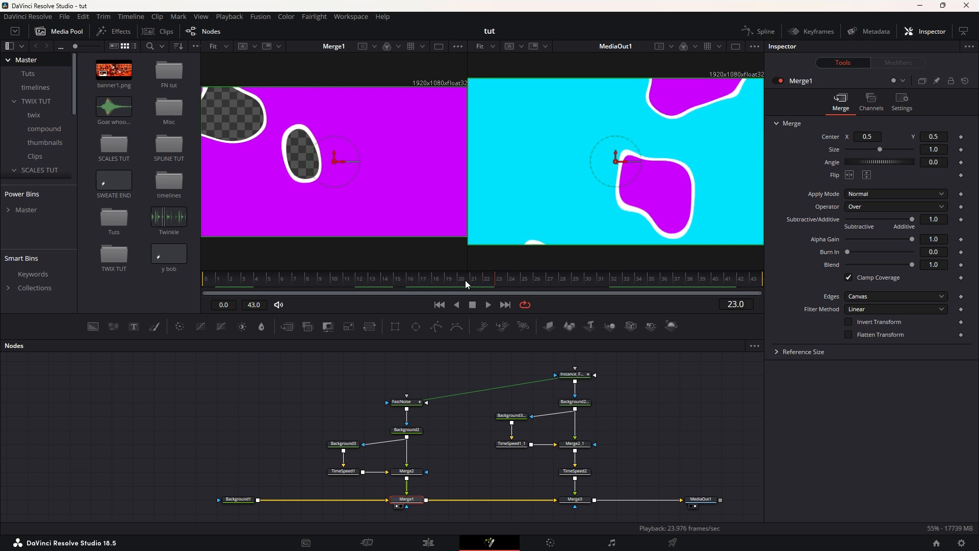
Scrub back to frame 11 and show Instance_FastNoise in the first viewer.
drag(454, 281, 346, 282)
drag(467, 374, 364, 372)
click(470, 373)
key(1)
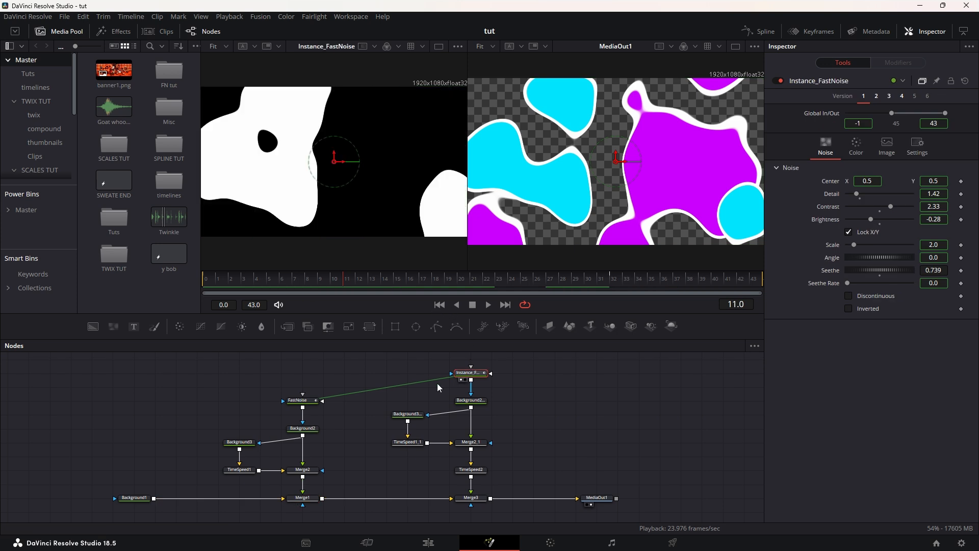
Examine the Deinstance option for Instance_FastNoise's Seethe and Seethe Rate parameters.
right_click(836, 274)
click(865, 362)
right_click(824, 283)
click(853, 377)
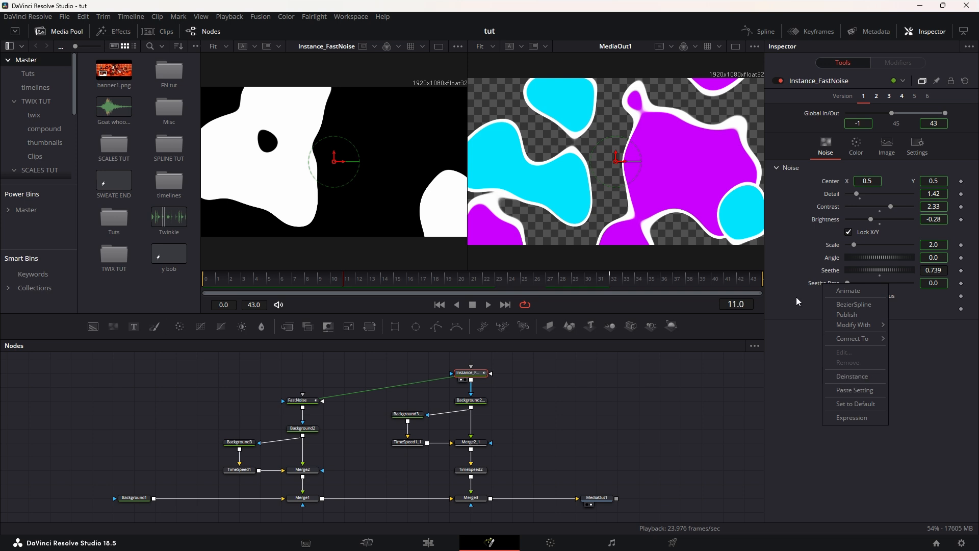
Paste an instanced copy of the original FastNoise in free graph space and shift its Center X to 1.033.
drag(526, 389, 440, 423)
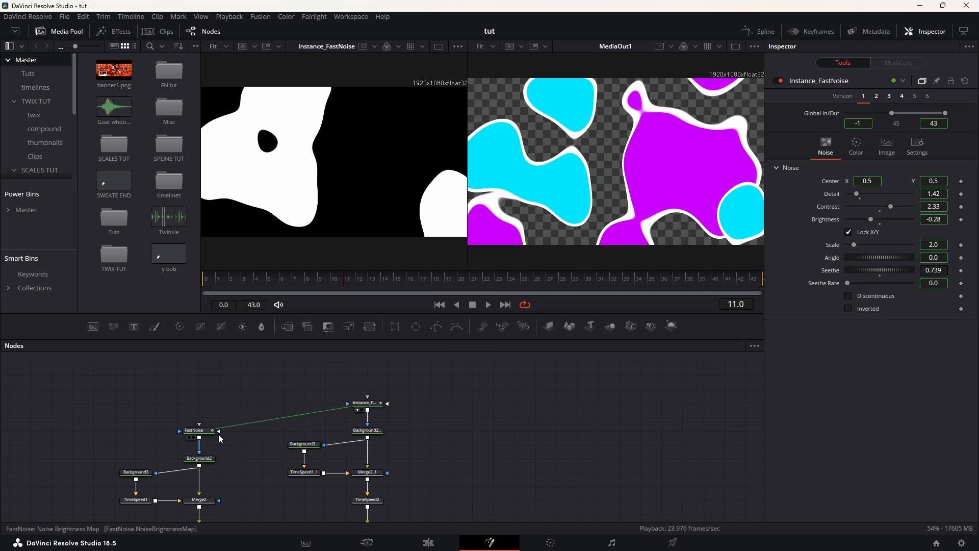
click(206, 432)
drag(550, 422, 433, 400)
click(465, 395)
key(ctrl+shift+v)
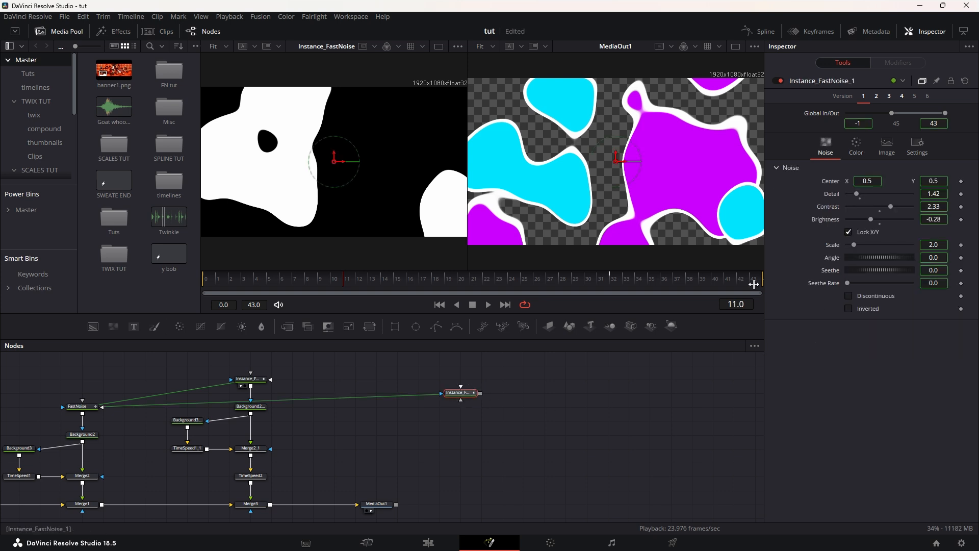
drag(871, 181, 969, 181)
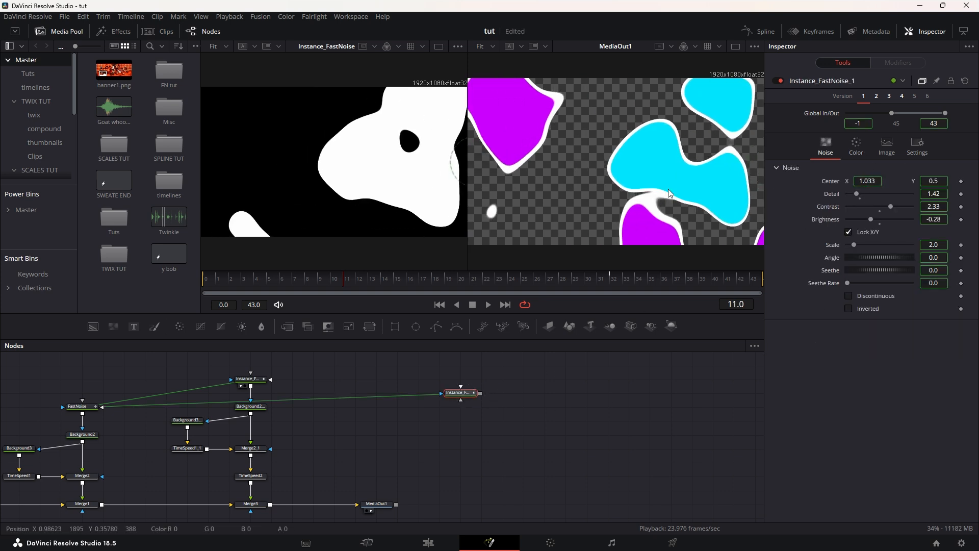
Delete the extra Instance_FastNoise_1 copy and select Instance_FastNoise.
key(Delete)
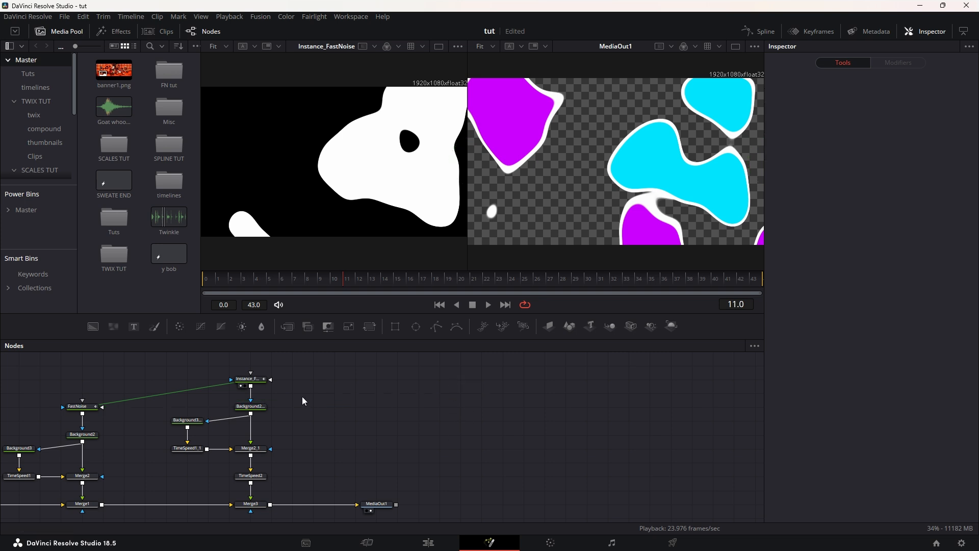
drag(296, 394, 501, 403)
click(460, 389)
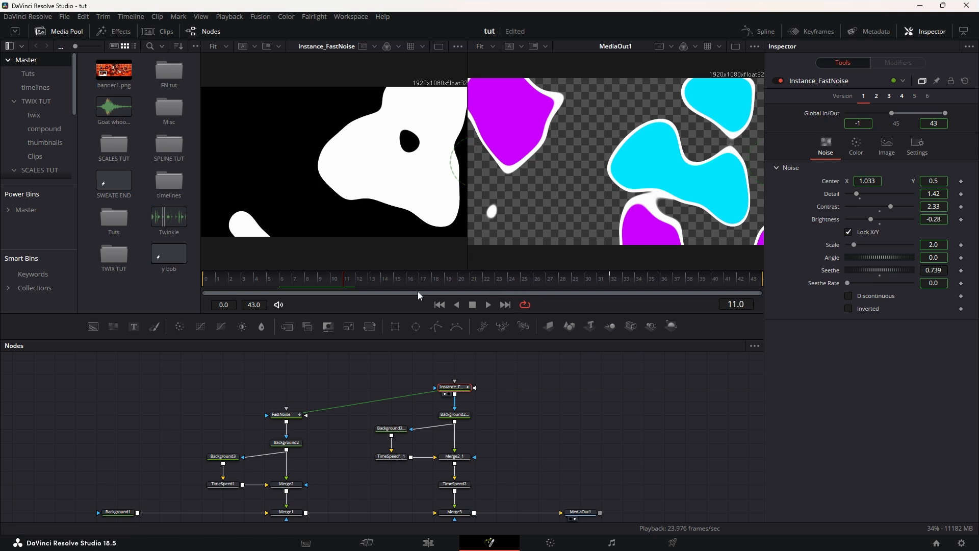
Try resetting Instance_FastNoise's Seethe to 0.0, preview the animation up to frame 25, and undo the reset.
drag(335, 279, 371, 289)
double_click(880, 275)
click(398, 280)
drag(398, 280, 524, 287)
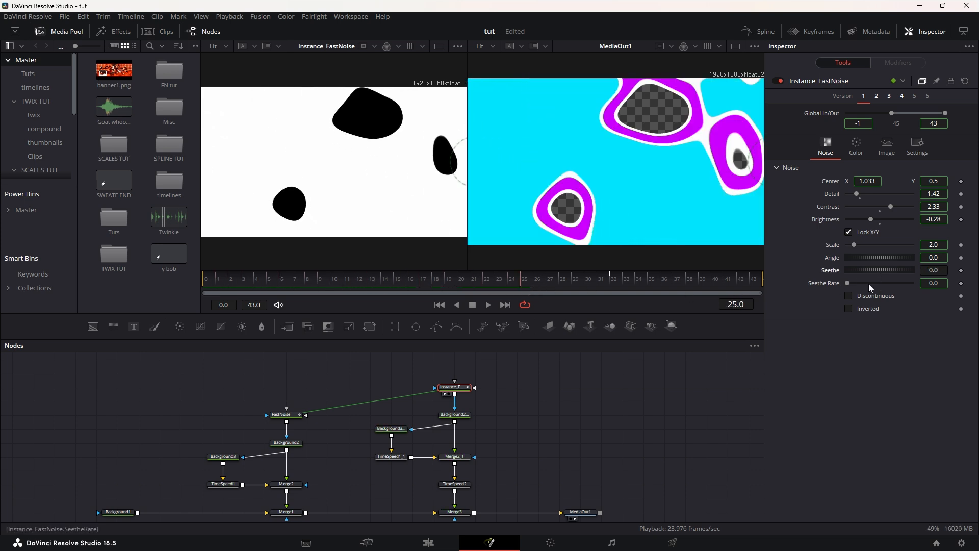
key(ctrl+z)
Show Background2_1, Background3_1, TimeSpeed1_1 and TimeSpeed2 in turn in the first viewer and scrub back to frame 13.
click(557, 460)
drag(557, 460, 566, 436)
click(464, 390)
key(1)
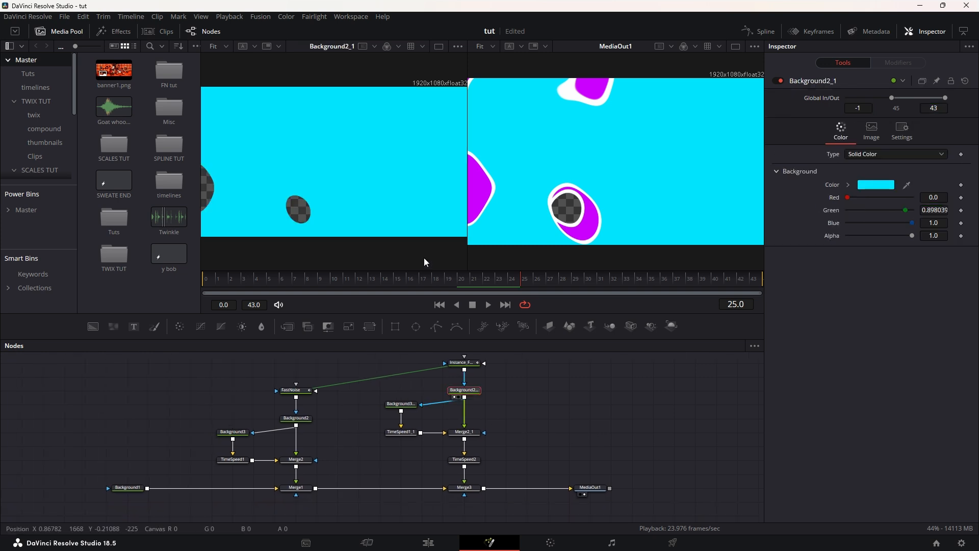
click(401, 404)
key(1)
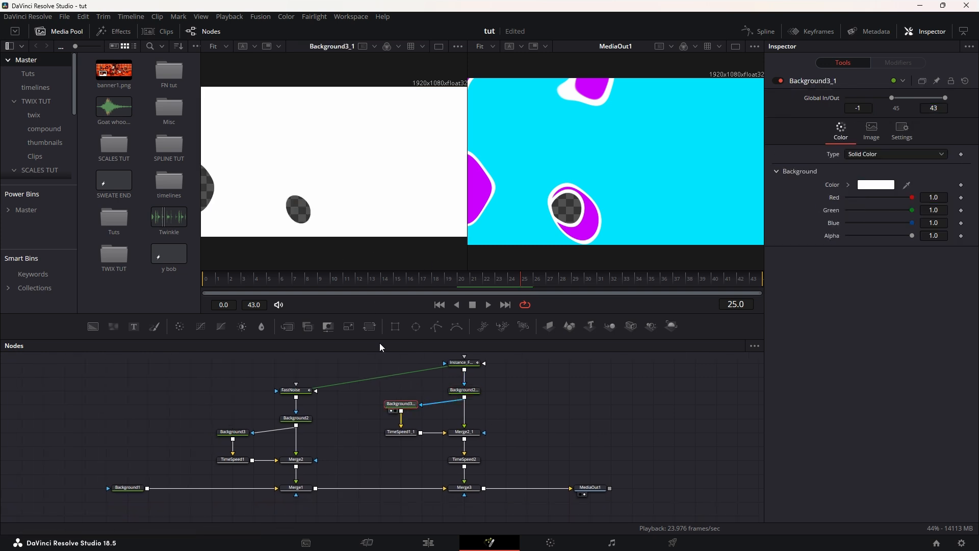
click(408, 433)
key(1)
click(464, 432)
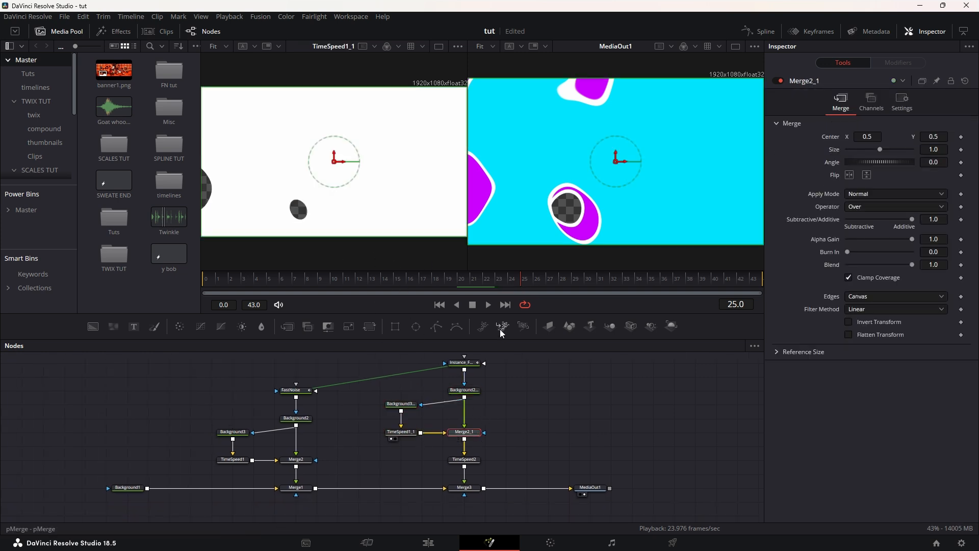
click(471, 459)
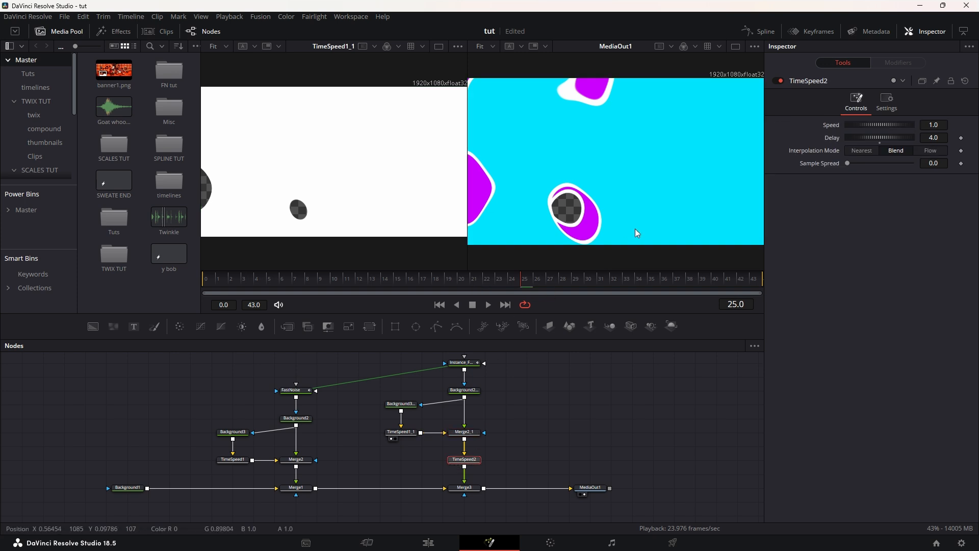
key(1)
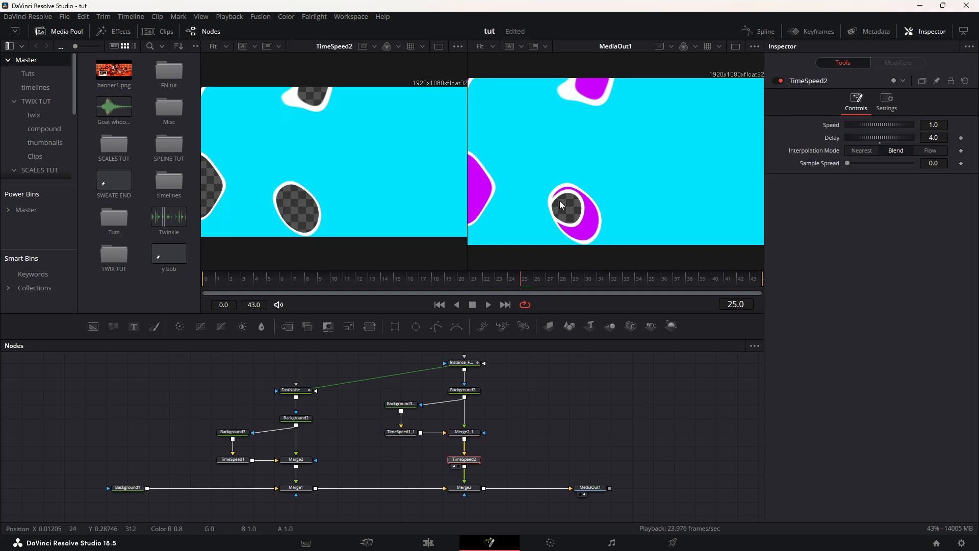
drag(524, 284, 369, 280)
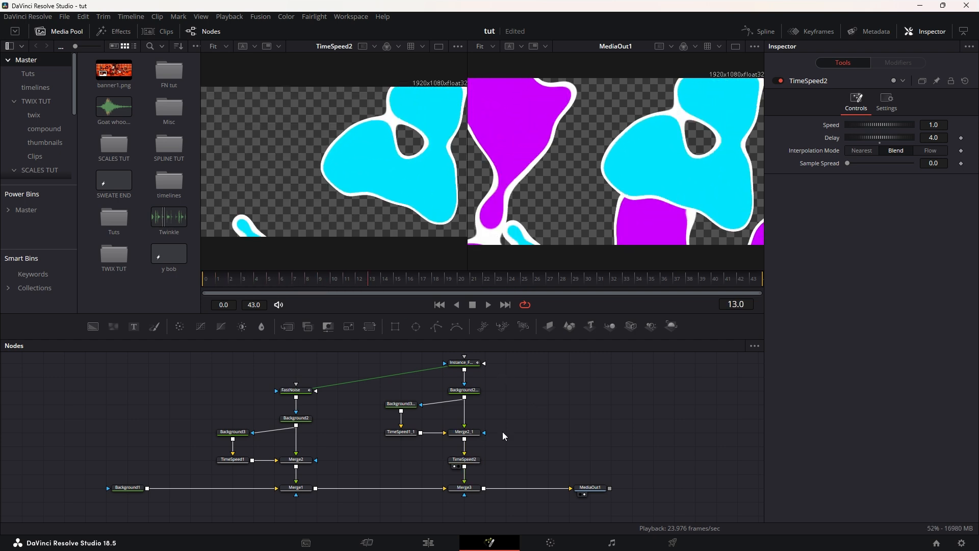
Preview the FN tut timeline on the Edit page and open the fog Fusion clip that follows the blob transition.
click(430, 543)
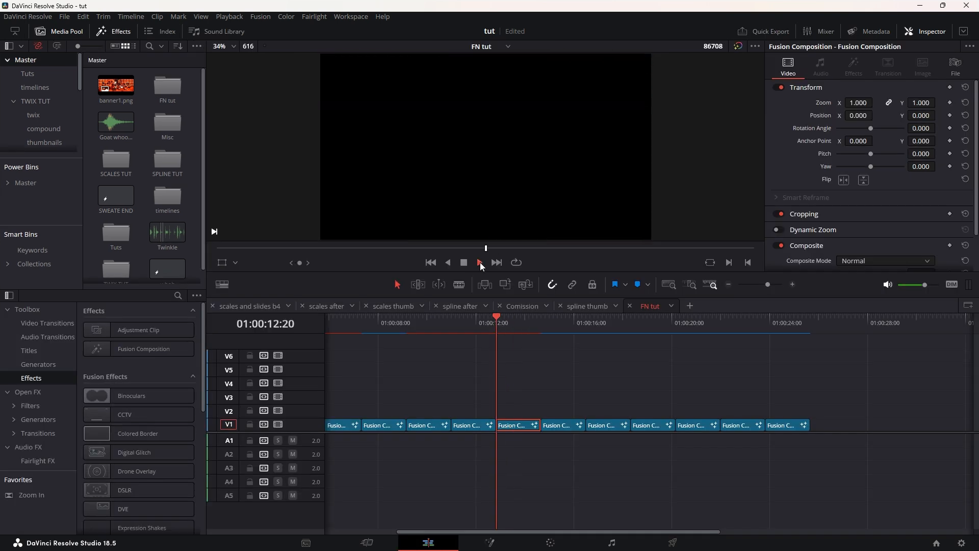
click(465, 263)
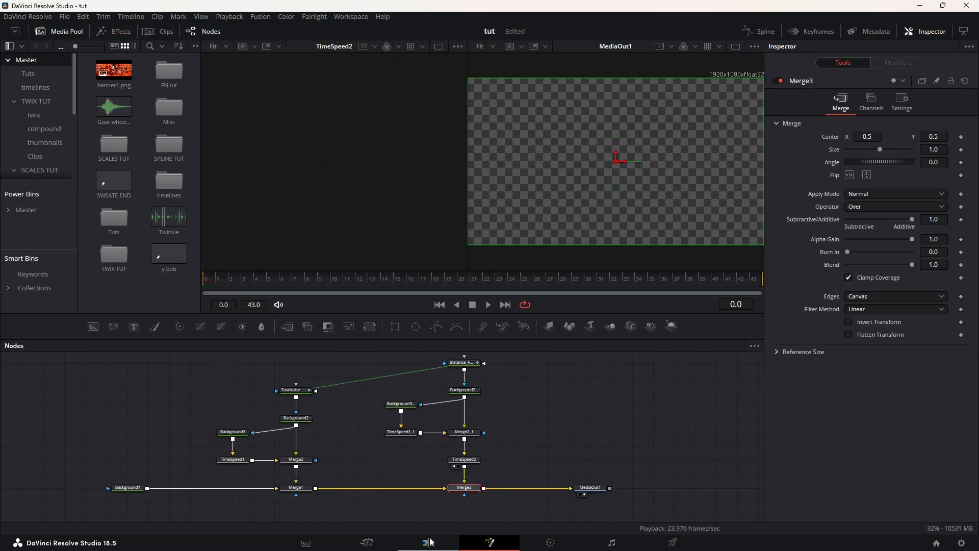
click(430, 542)
click(505, 323)
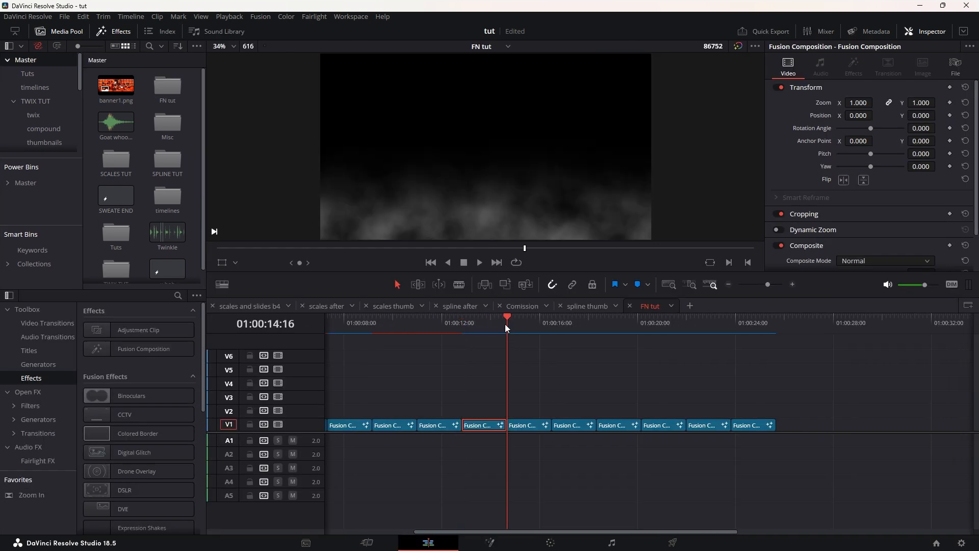
click(465, 264)
drag(534, 325, 521, 326)
click(525, 423)
key(shift+5)
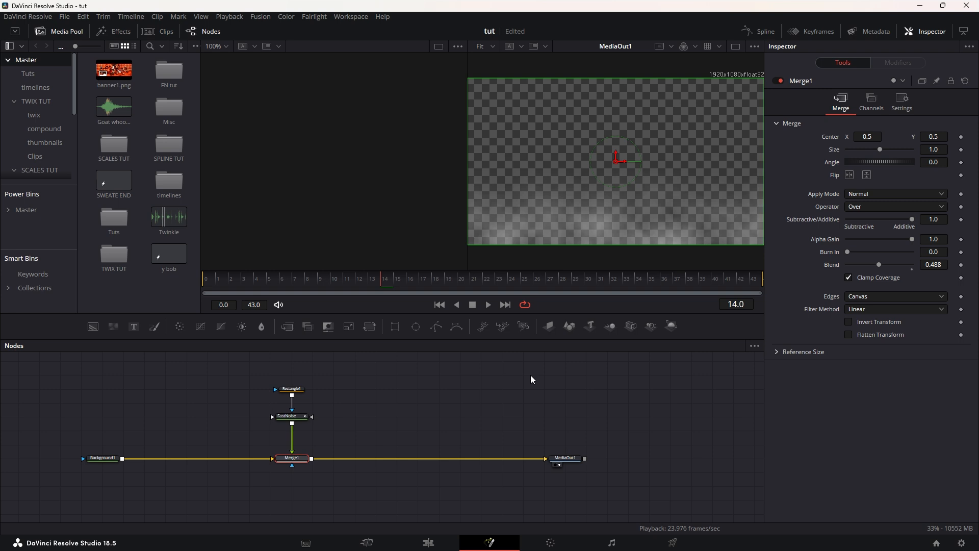
Detach the Rectangle1, FastNoise and Merge1 group from the line between Background1 and MediaOut1 and place it to one side.
click(395, 425)
drag(328, 407, 531, 420)
drag(372, 476, 206, 476)
drag(549, 373, 578, 485)
drag(577, 477, 579, 452)
Add a second rectangle mask node in free graph space and set its Width to 2.0.
drag(424, 397, 465, 409)
drag(395, 326, 430, 393)
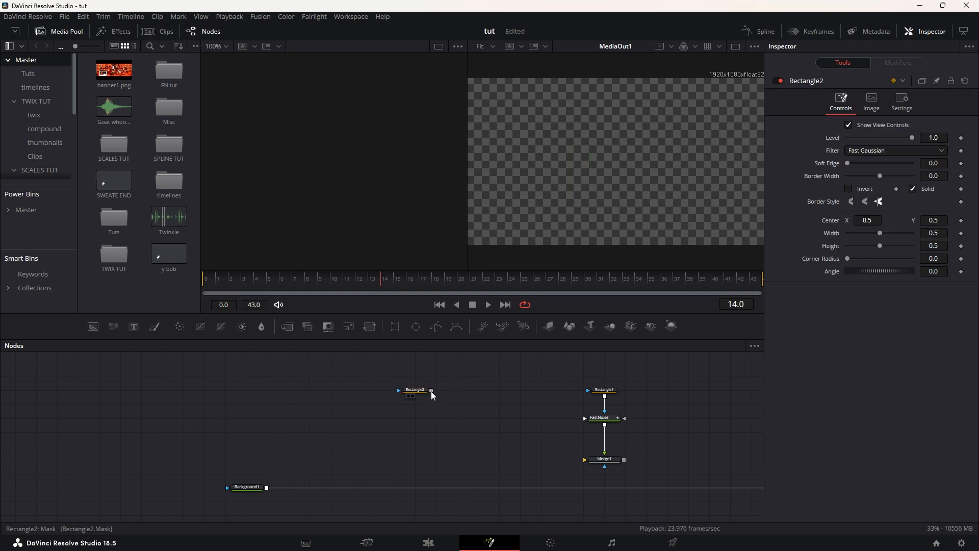
click(933, 233)
text(2)
key(Tab)
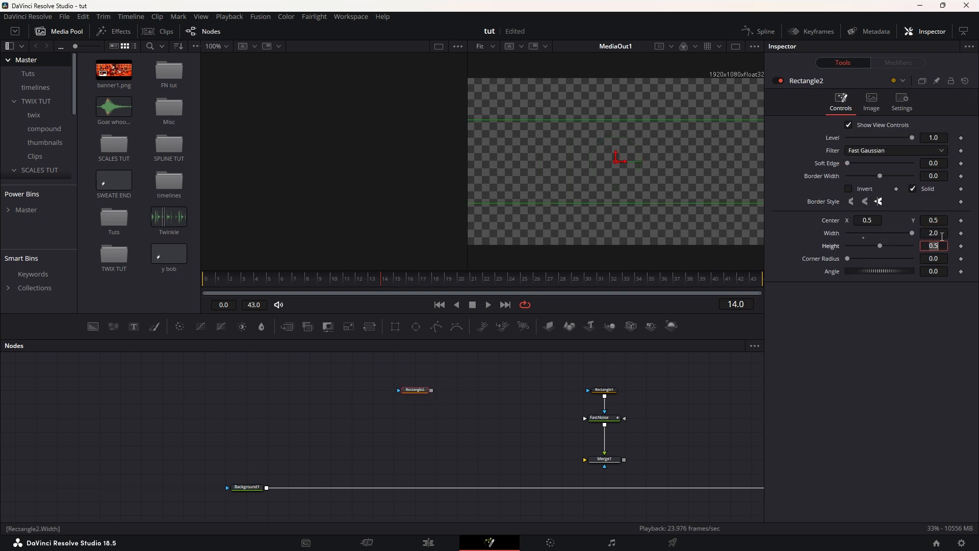
drag(619, 197, 754, 206)
drag(639, 177, 480, 181)
drag(556, 185, 587, 179)
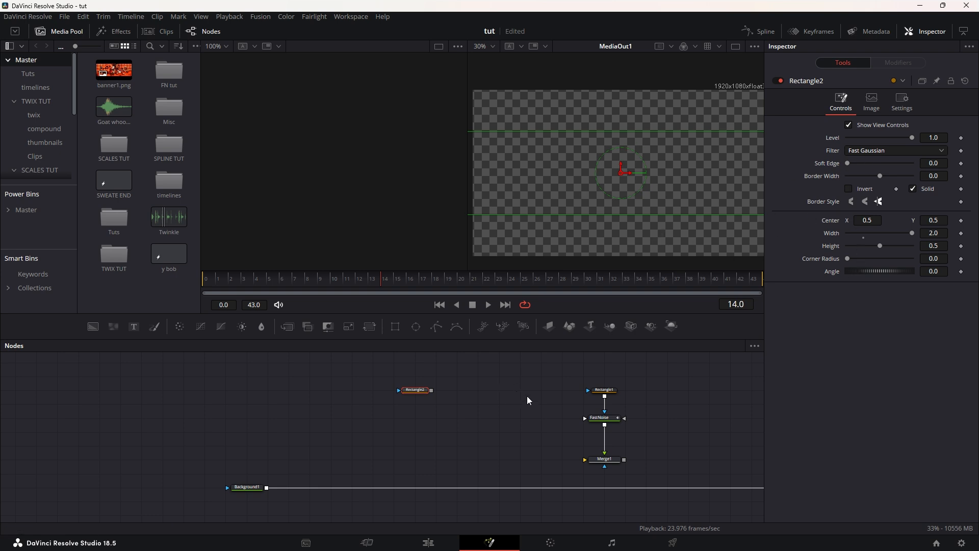
Show the original FastNoise in the first viewer and disconnect Rectangle1 from it.
drag(604, 418, 346, 198)
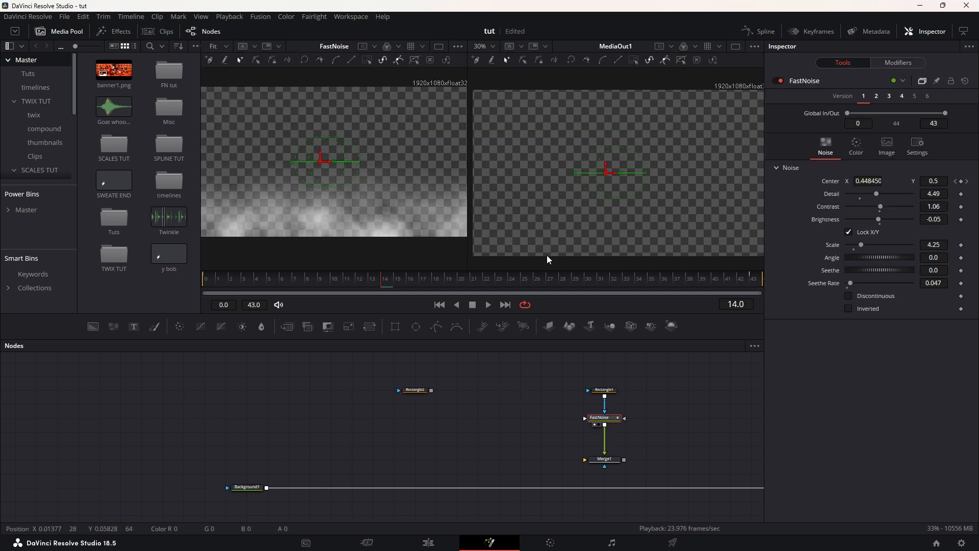
drag(607, 405, 644, 390)
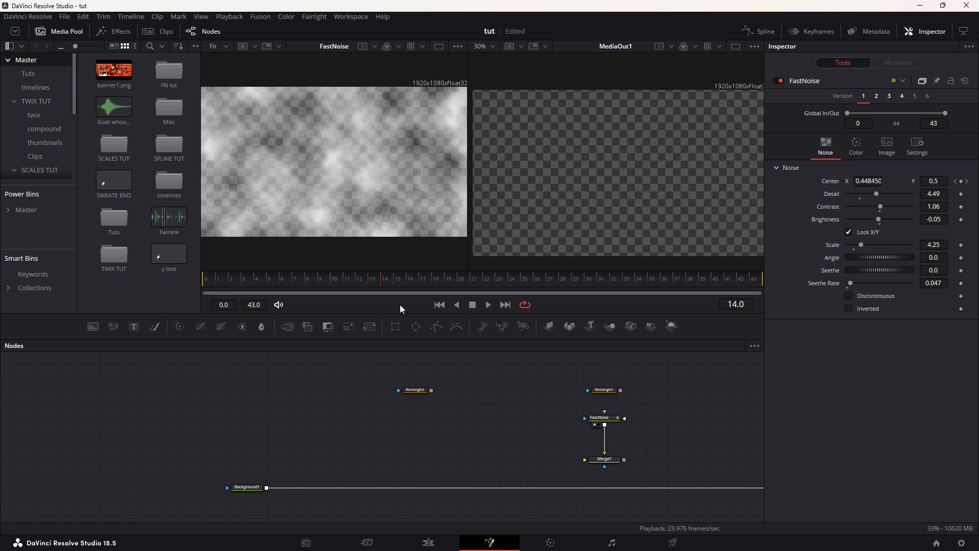
click(612, 421)
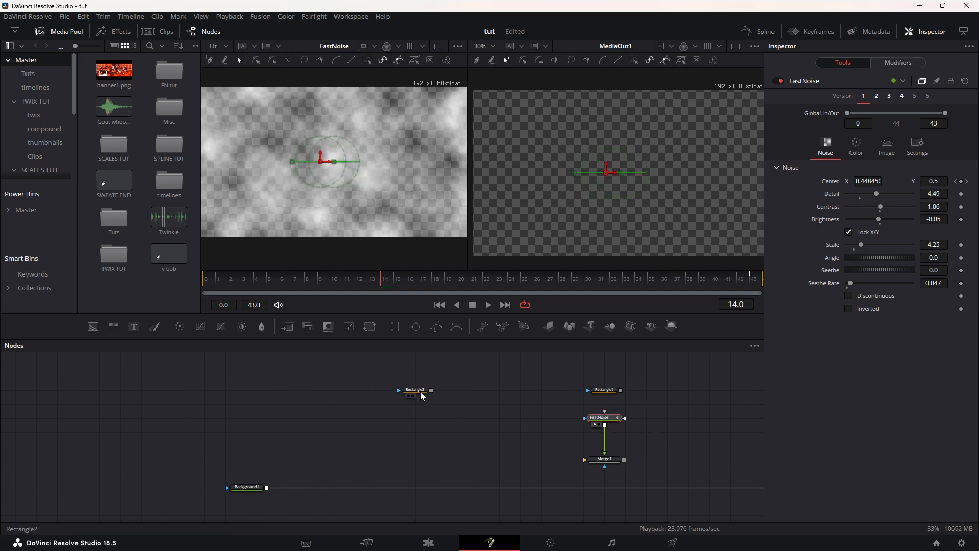
Add a new FastNoise node beneath Rectangle2 and set its Detail to 4.49 and Contrast to 1.06.
click(416, 421)
drag(113, 327, 429, 420)
drag(860, 194, 869, 197)
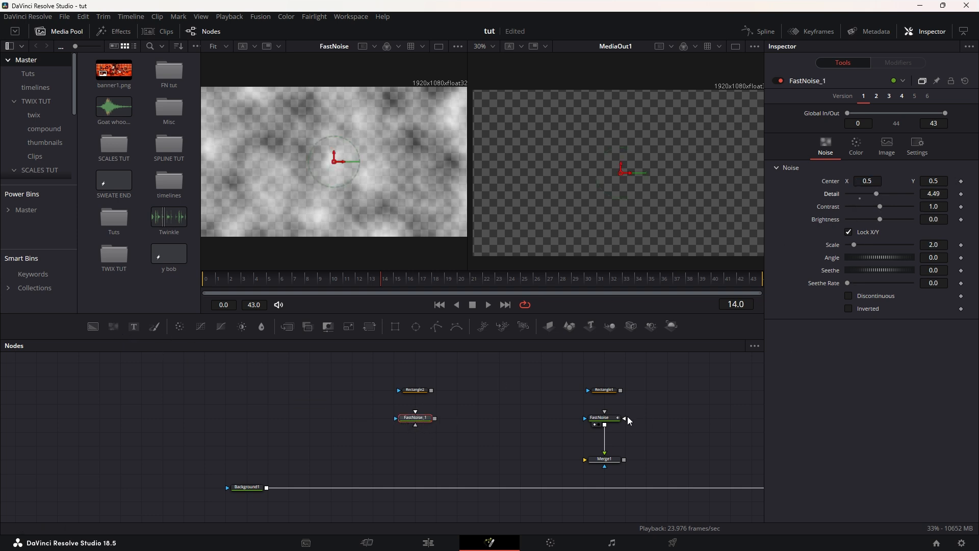
click(602, 417)
click(422, 418)
drag(879, 203, 880, 205)
Match FastNoise_1 to the original noise with Brightness -0.05, Seethe Rate 0.047 and Scale 4.25.
click(612, 422)
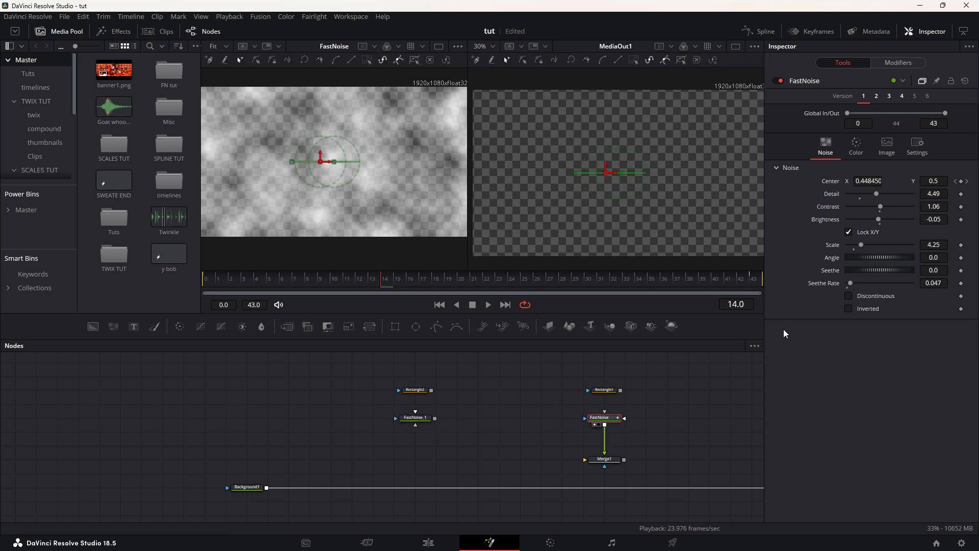
click(421, 423)
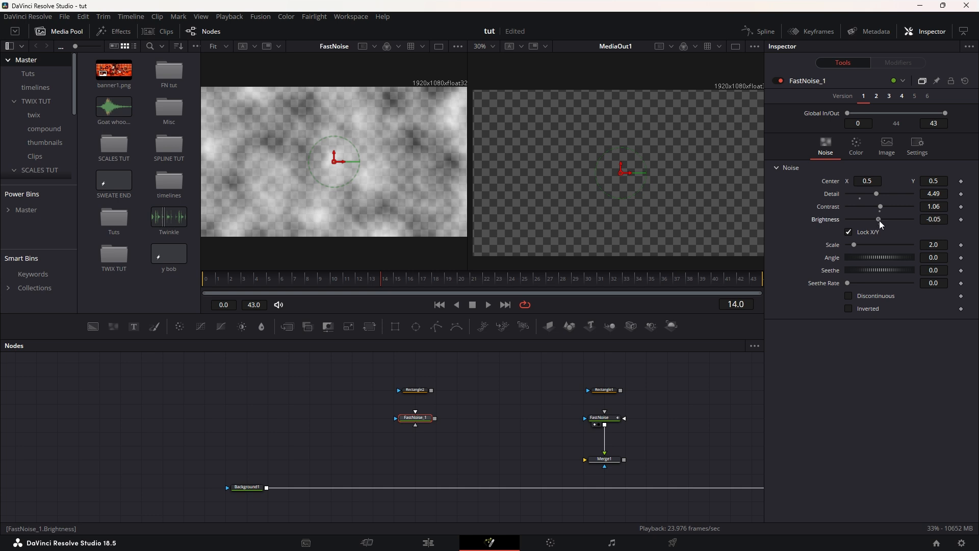
click(605, 419)
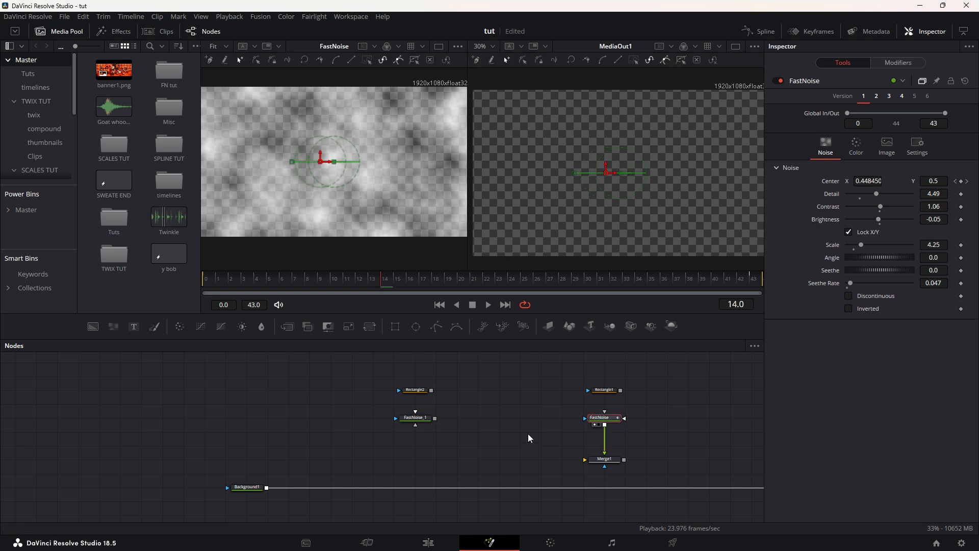
click(423, 421)
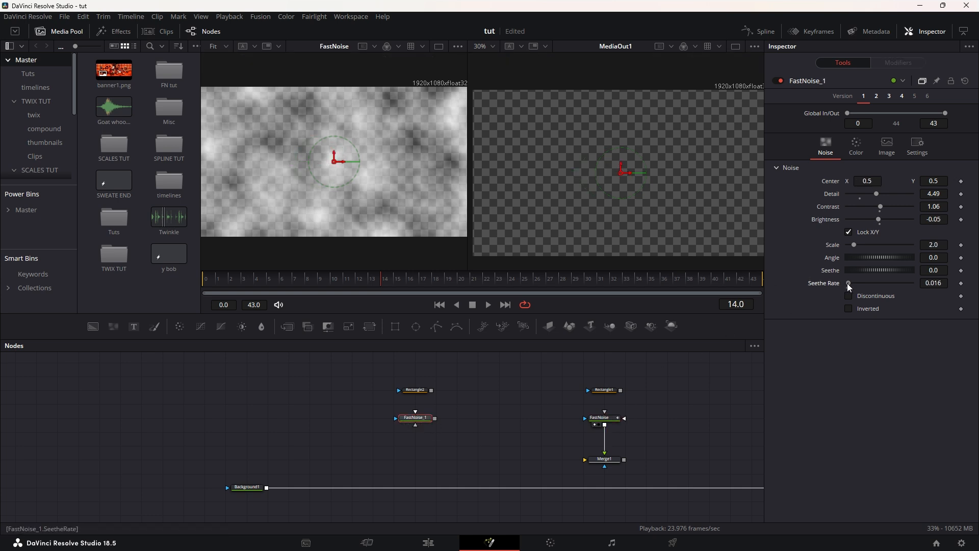
drag(847, 283, 849, 283)
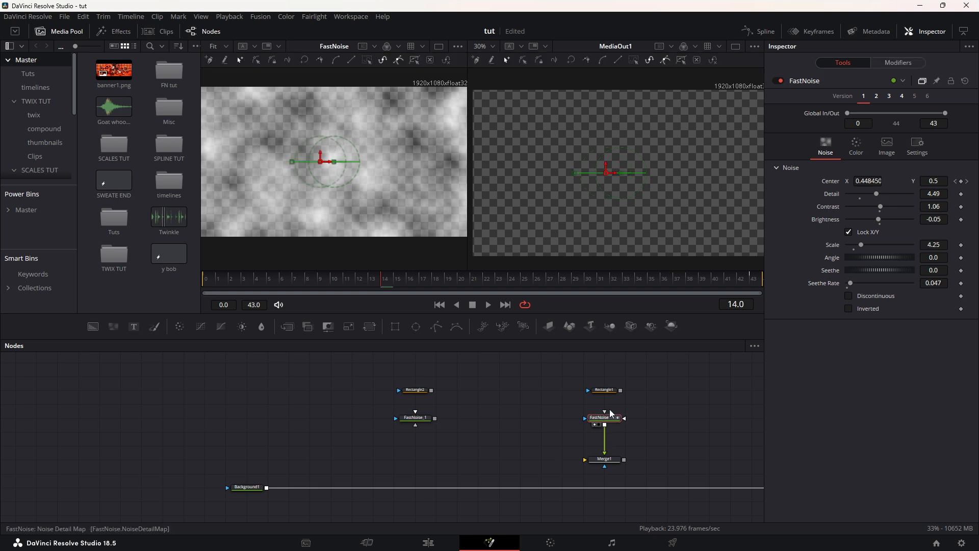
drag(855, 245, 861, 246)
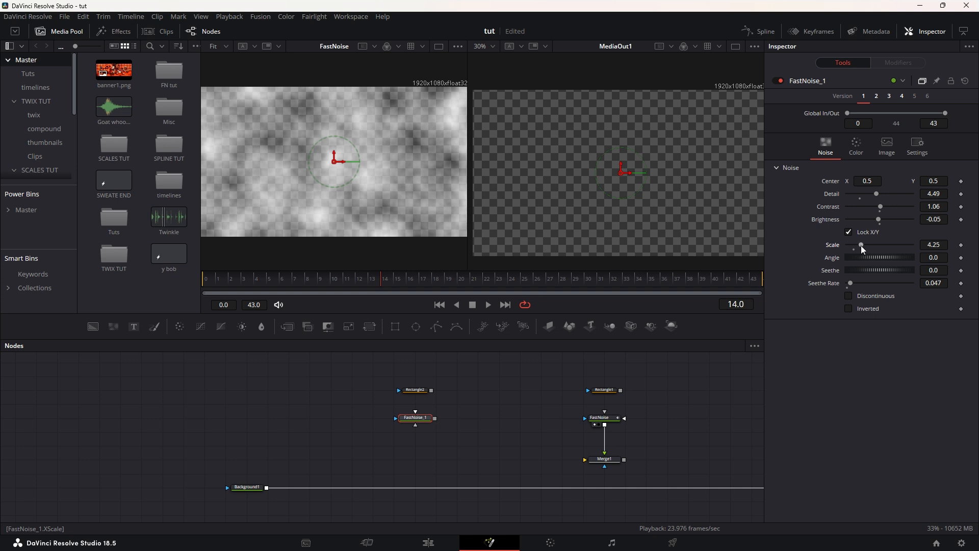
Mask FastNoise_1 with Rectangle2 and show the masked noise in the first viewer.
drag(432, 390, 416, 418)
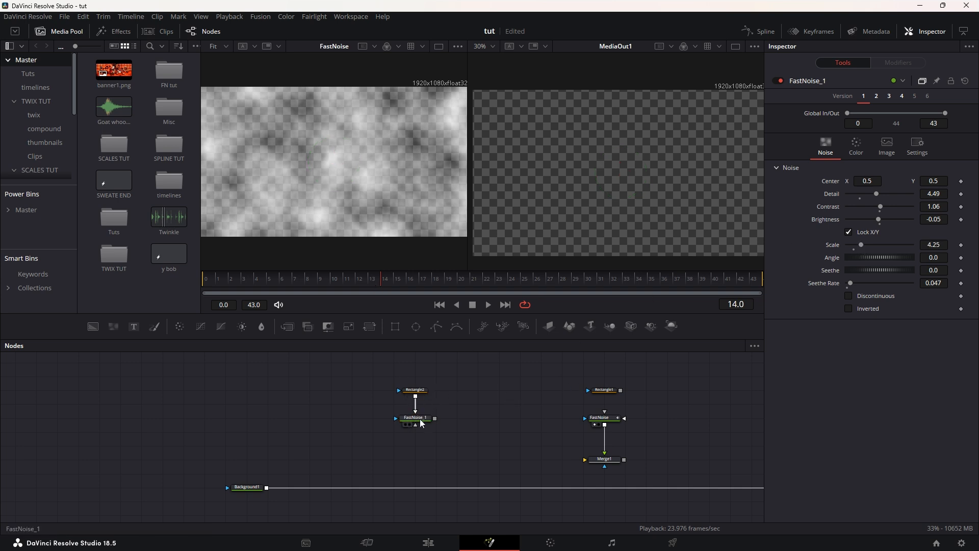
click(421, 423)
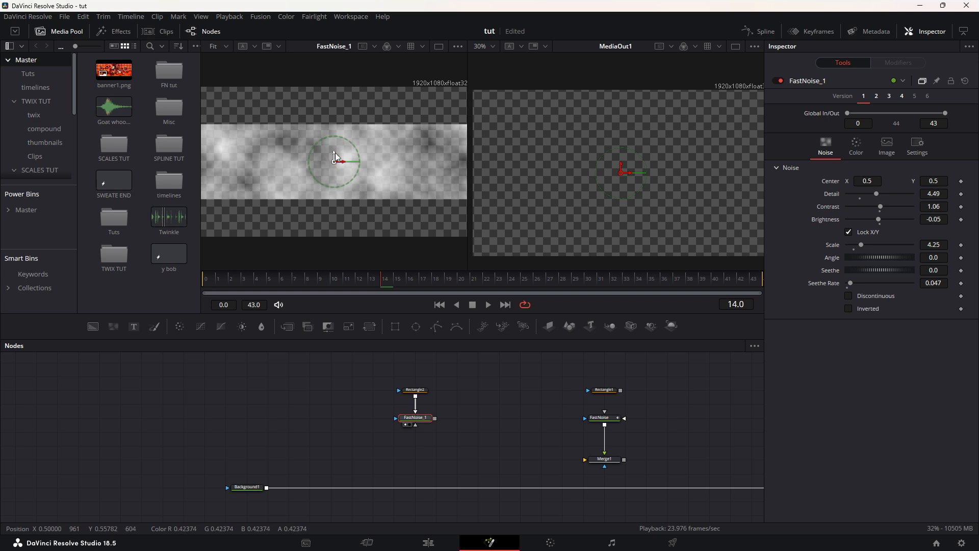
drag(349, 188, 360, 173)
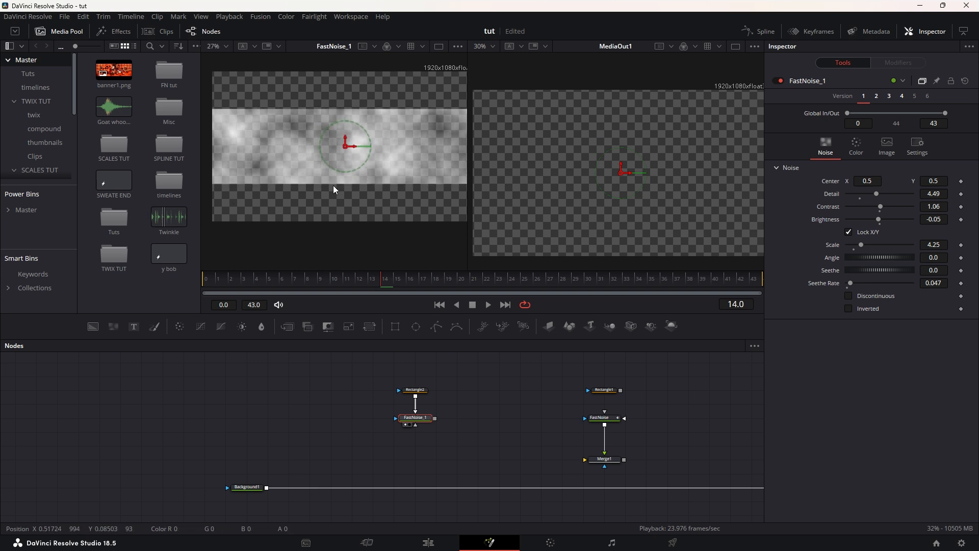
drag(346, 137, 344, 202)
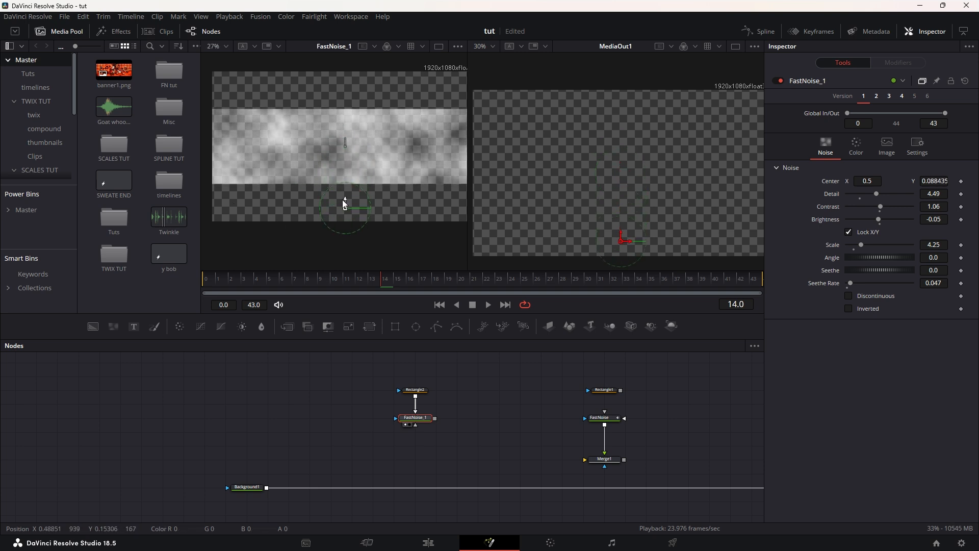
Move Rectangle2 down to a Center Y of about 0.027 and set its Soft Edge to about 0.1575.
click(416, 390)
drag(346, 139, 350, 200)
drag(862, 162, 899, 163)
drag(346, 209, 350, 217)
click(466, 377)
drag(458, 427, 449, 410)
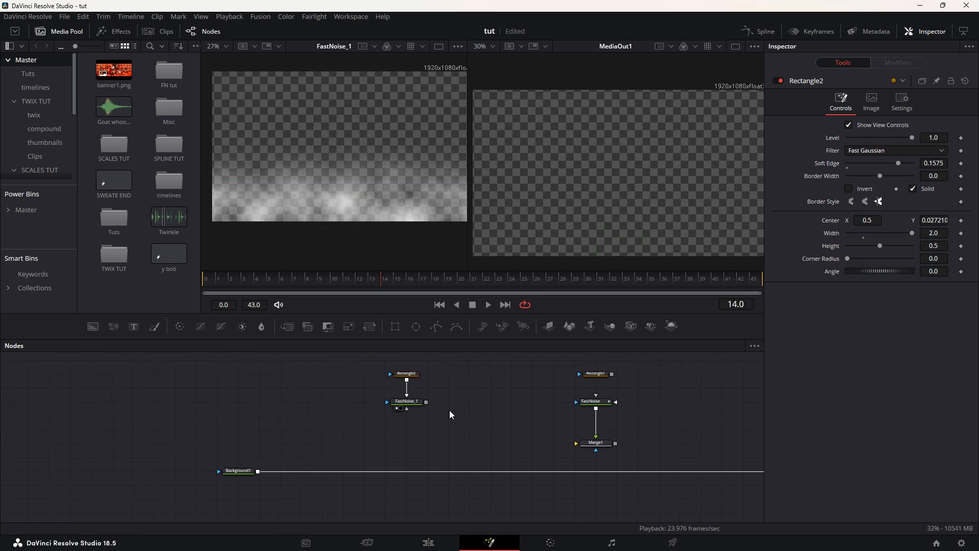
Merge FastNoise_1 over Background1 and lower the new merge's Blend to about 0.583.
drag(427, 403, 259, 471)
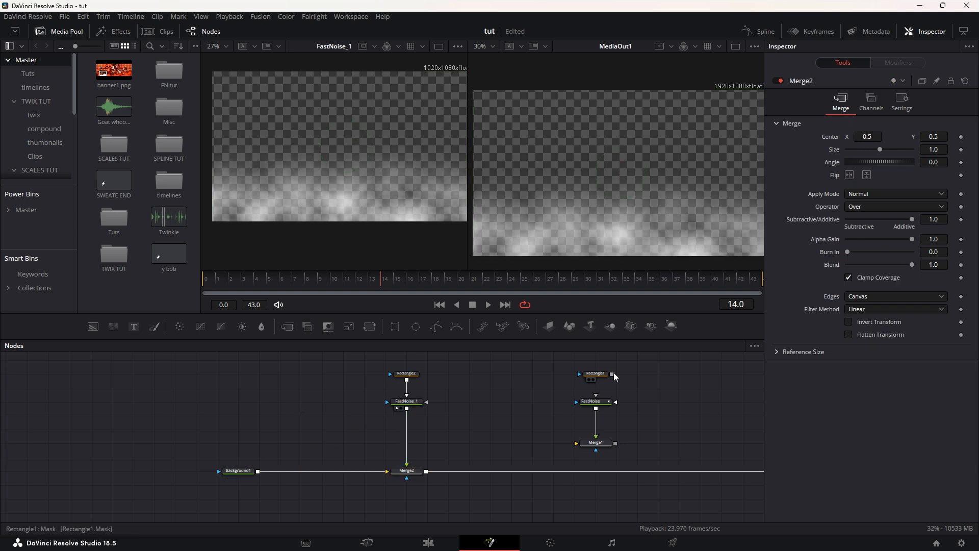
click(407, 470)
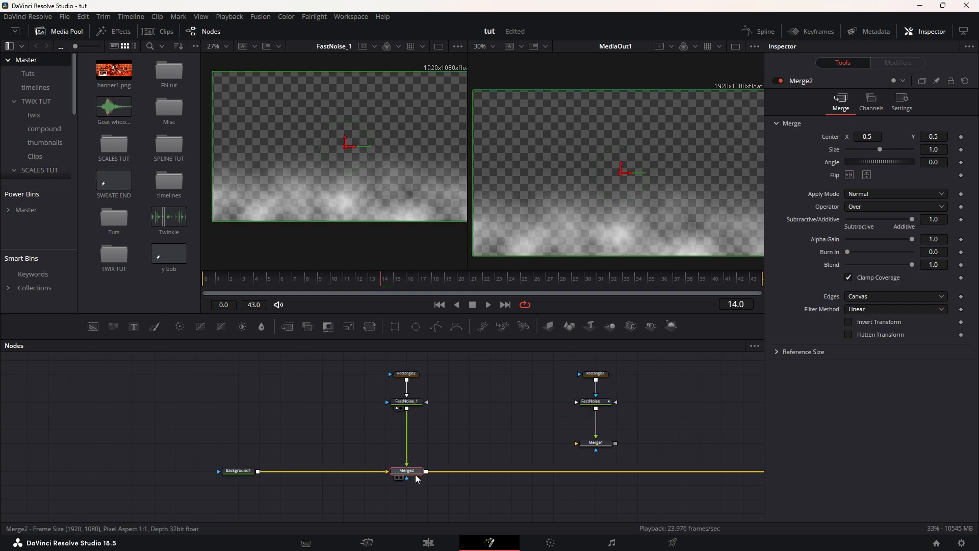
drag(912, 264, 885, 267)
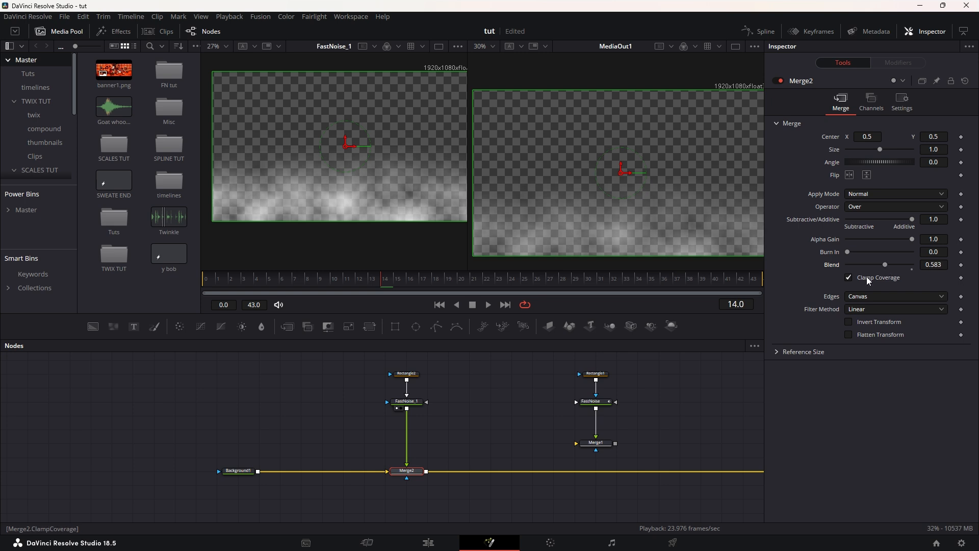
Lower the Rectangle2 mask further to a Center Y of about -0.044.
click(407, 373)
drag(347, 211, 346, 225)
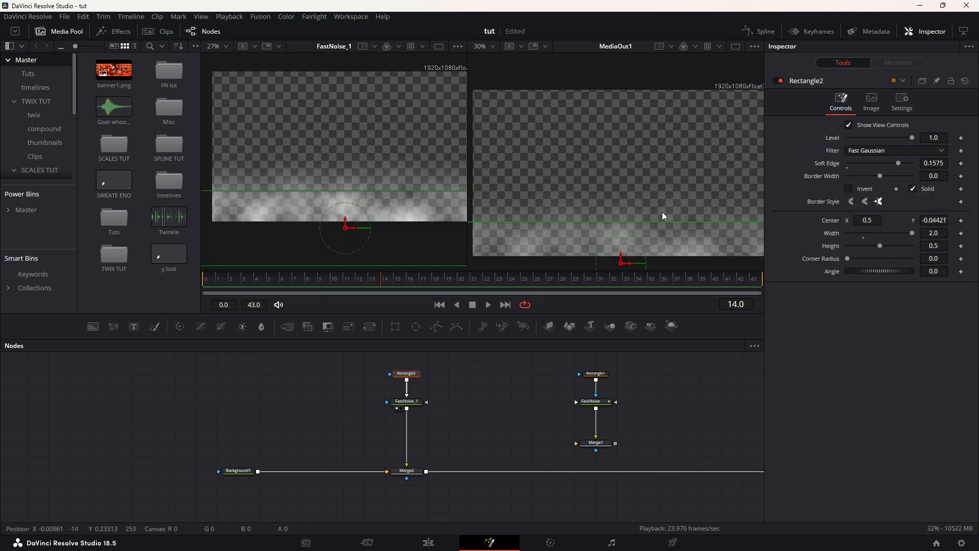
Raise Rectangle2's Soft Edge to about 0.1717 and lower Merge2's Blend to about 0.488.
drag(898, 165, 902, 165)
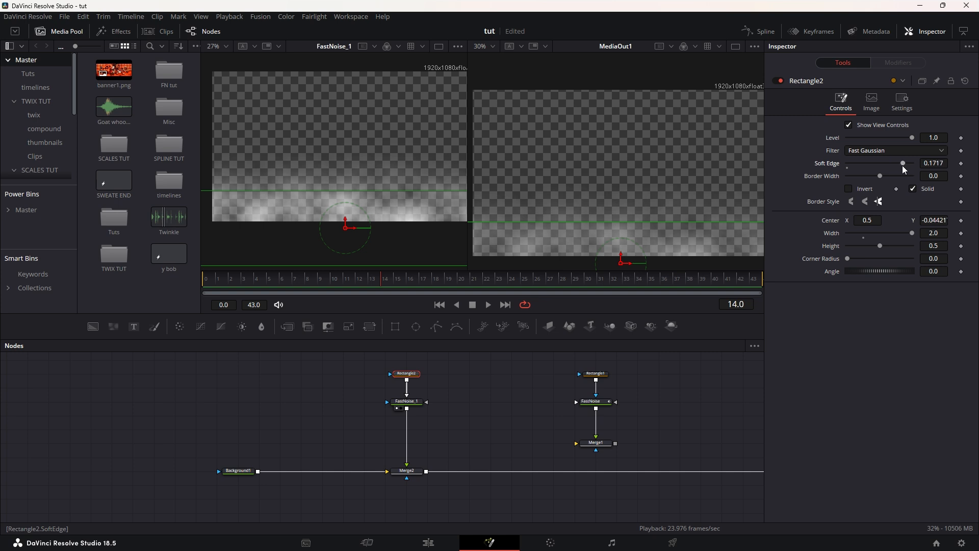
click(406, 470)
drag(882, 265, 876, 268)
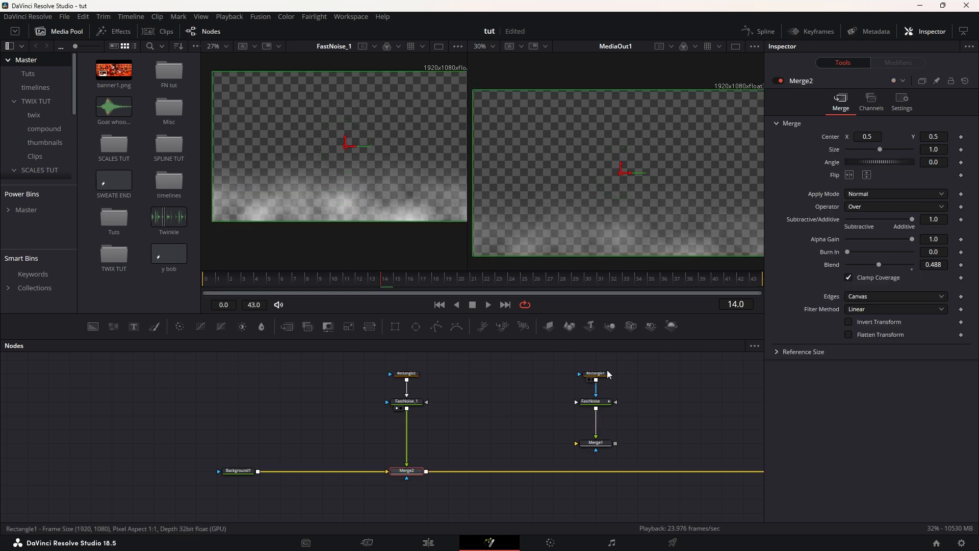
Insert the prebuilt Rectangle1, FastNoise and Merge1 branch into the main line and delete Merge2, FastNoise_1 and Rectangle2.
drag(585, 360, 605, 440)
drag(584, 354, 604, 476)
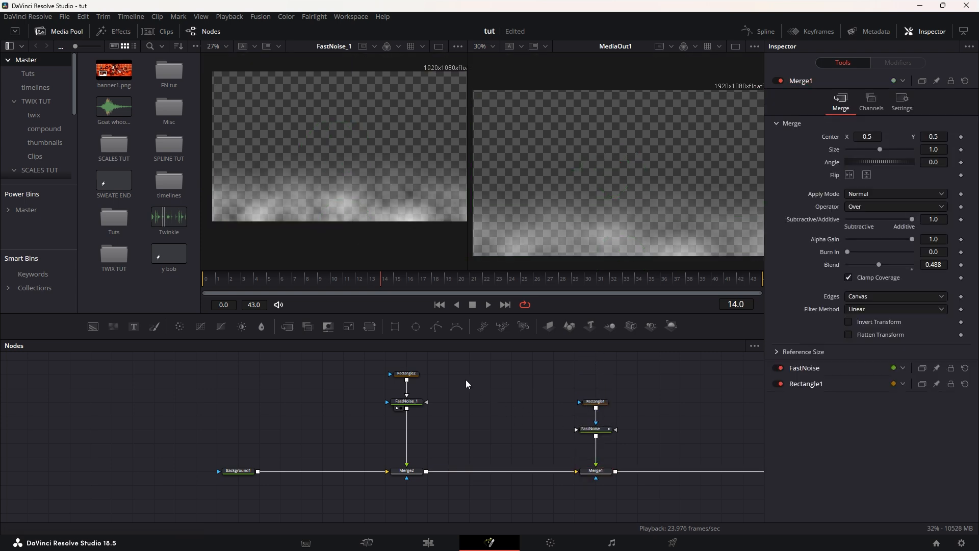
drag(392, 359, 429, 454)
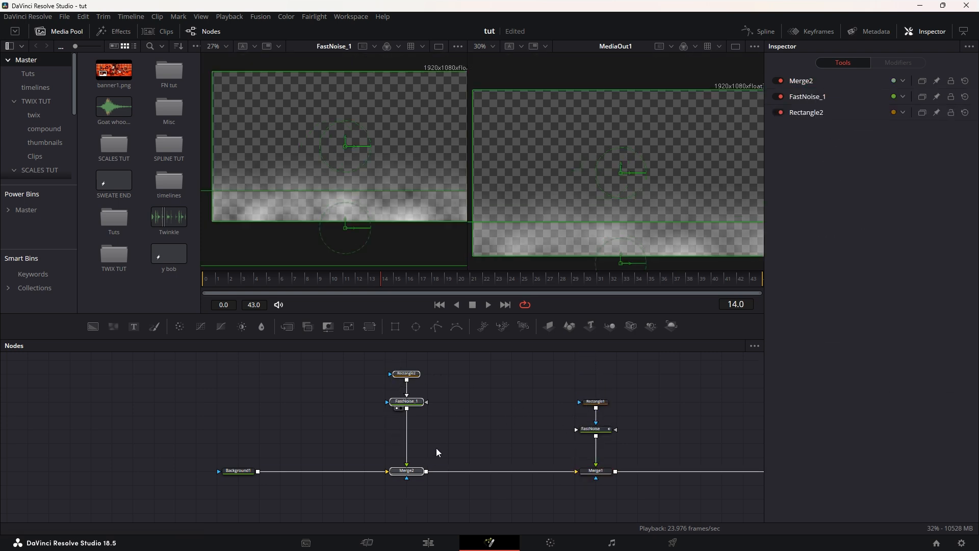
key(Delete)
Examine FastNoise's keyframed Center from frame 0 to 43 and its Displacement curve in the Spline editor.
click(604, 430)
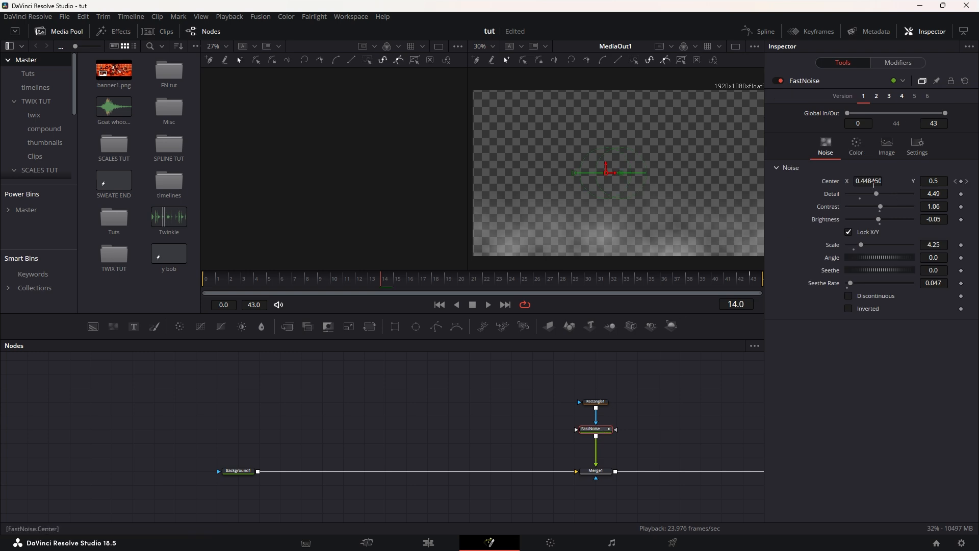
drag(384, 279, 196, 282)
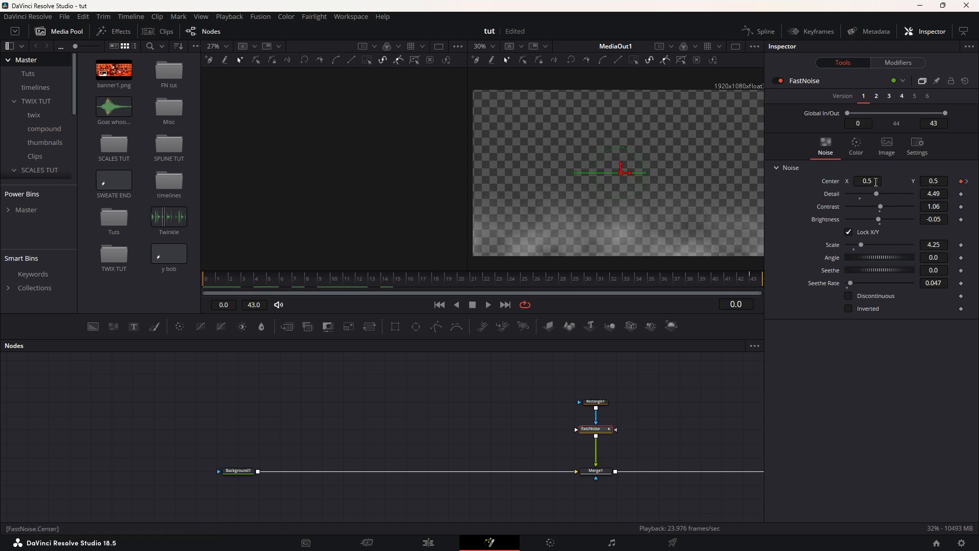
drag(219, 278, 753, 280)
click(749, 31)
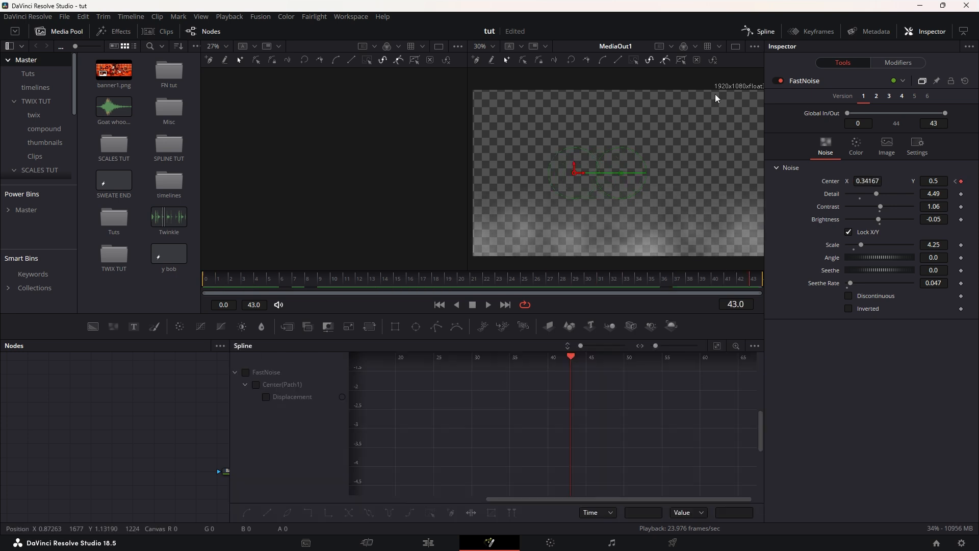
click(264, 397)
click(717, 345)
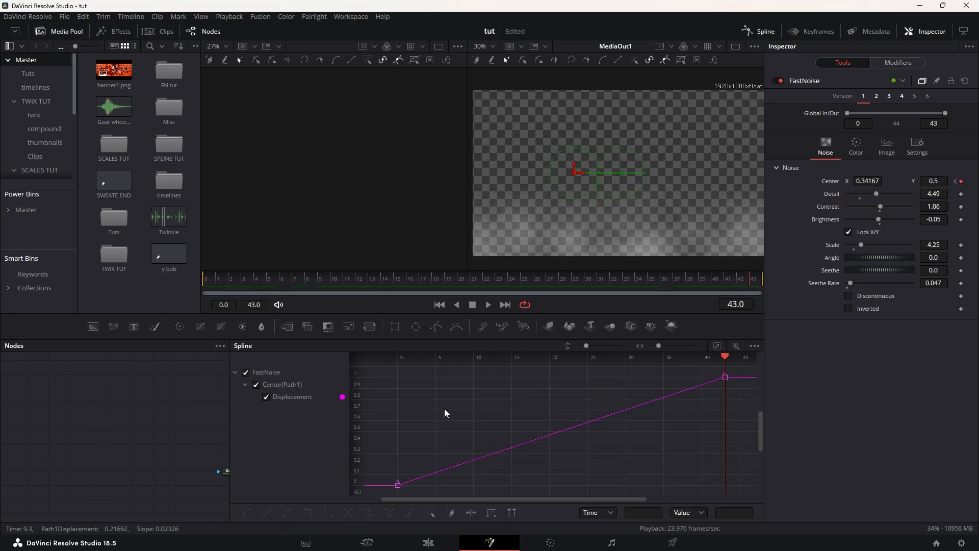
click(266, 396)
click(765, 35)
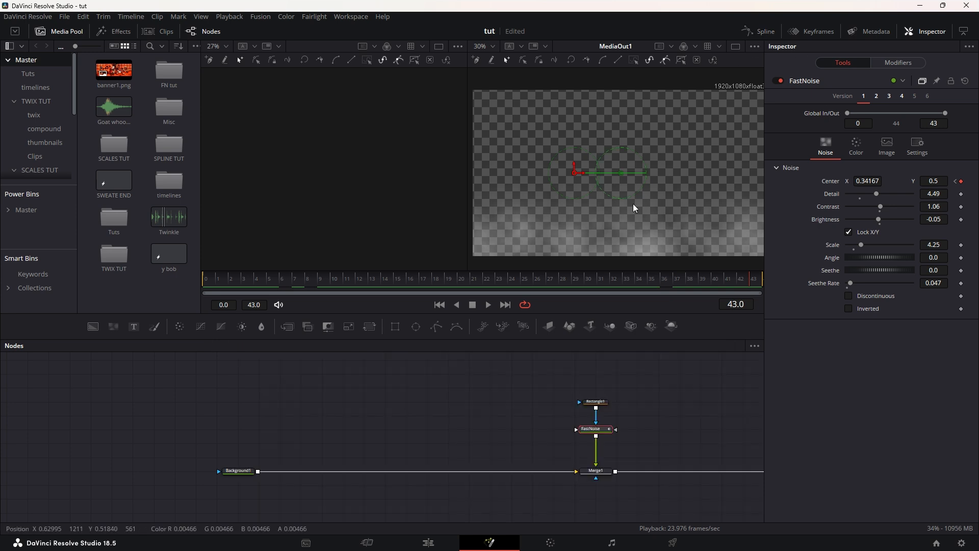
Preview the drifting fog by scrubbing the composition and playing its clip on the Edit page.
click(508, 368)
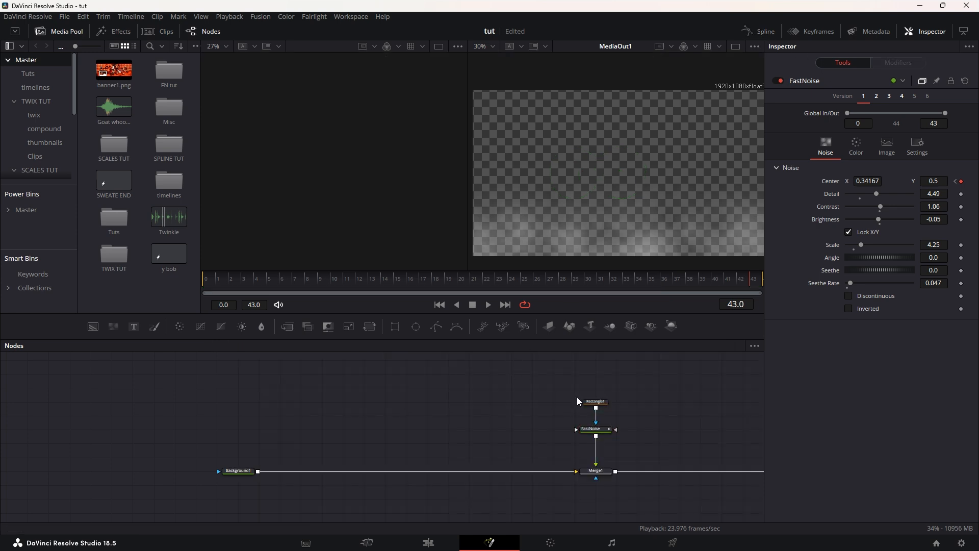
drag(221, 281, 430, 287)
click(428, 542)
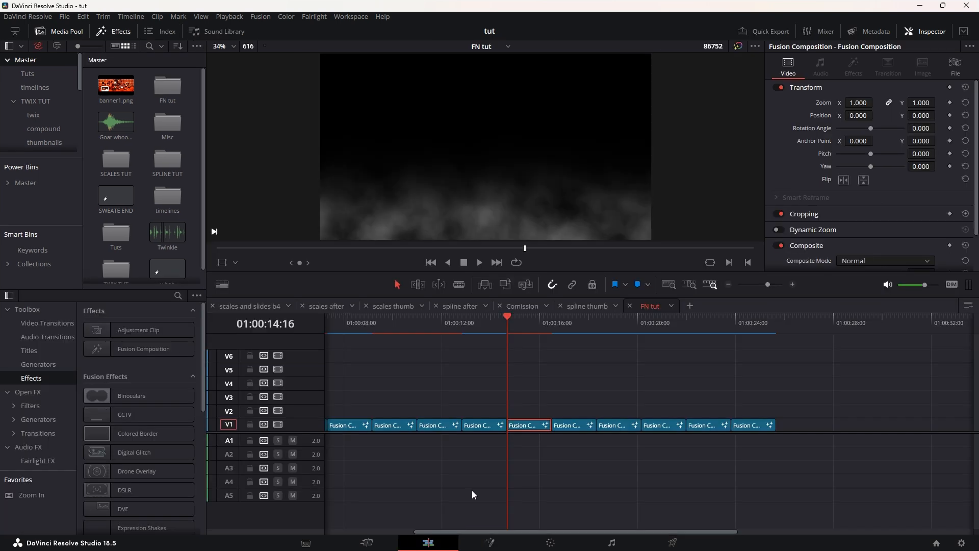
click(481, 266)
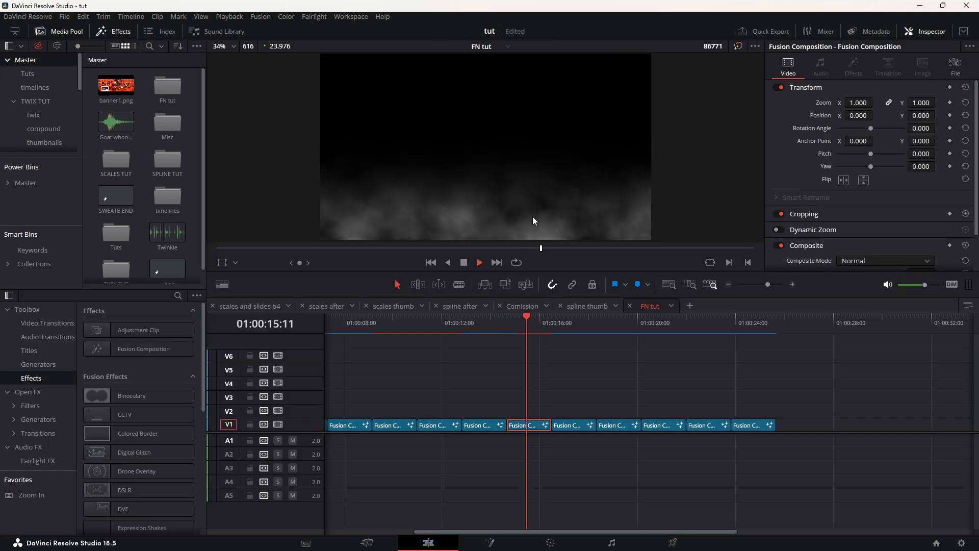
click(464, 264)
drag(553, 326, 524, 324)
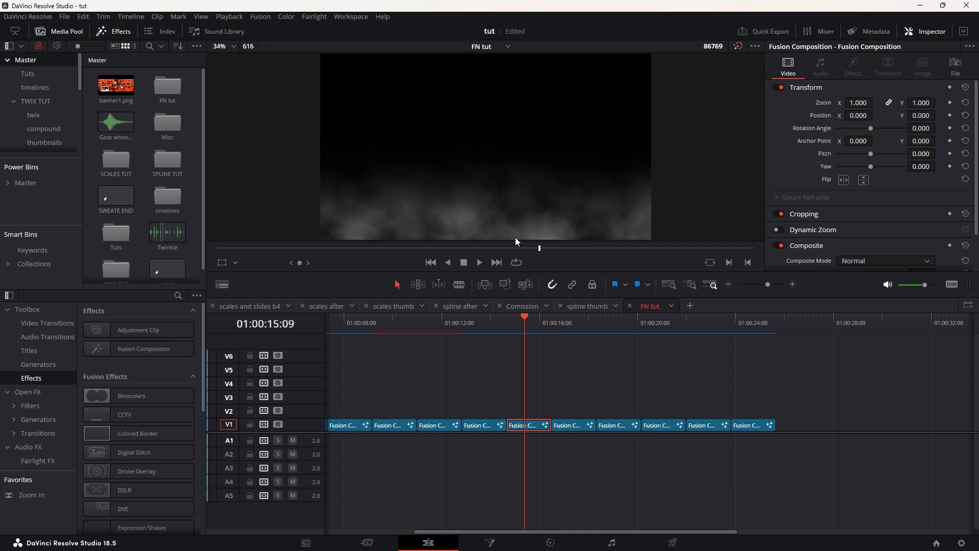
Set FastNoise's Seethe Rate to 0 in Fusion and play the fog clip on the Edit page.
key(shift+5)
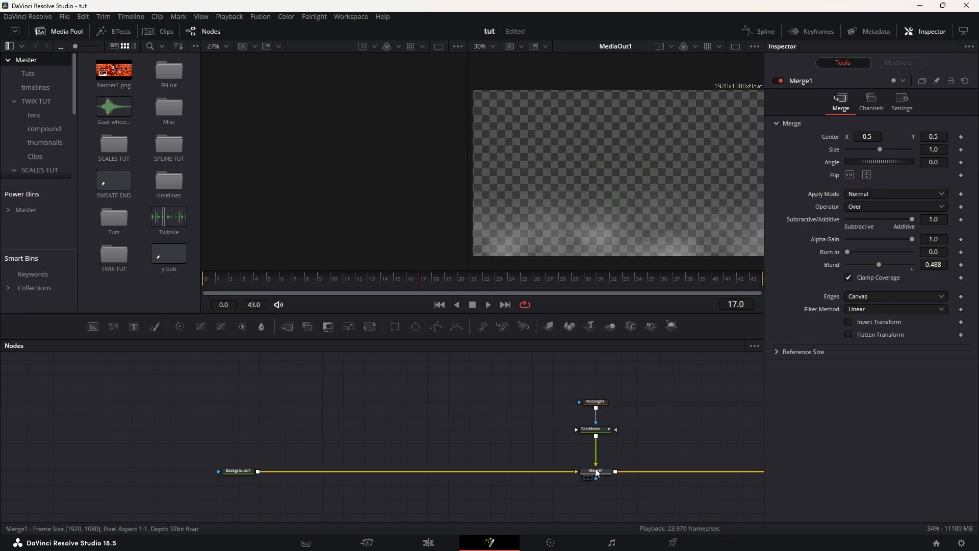
click(605, 433)
drag(850, 283, 841, 284)
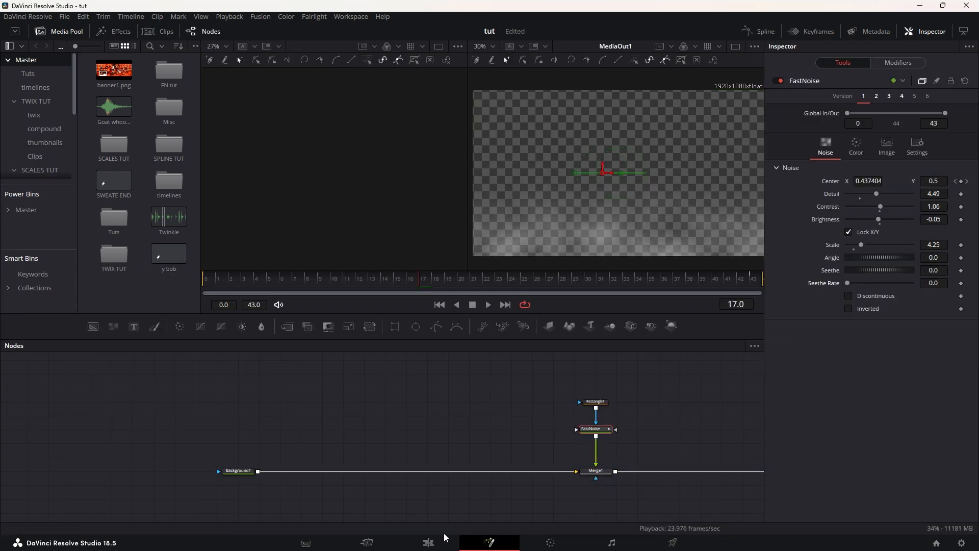
key(shift+4)
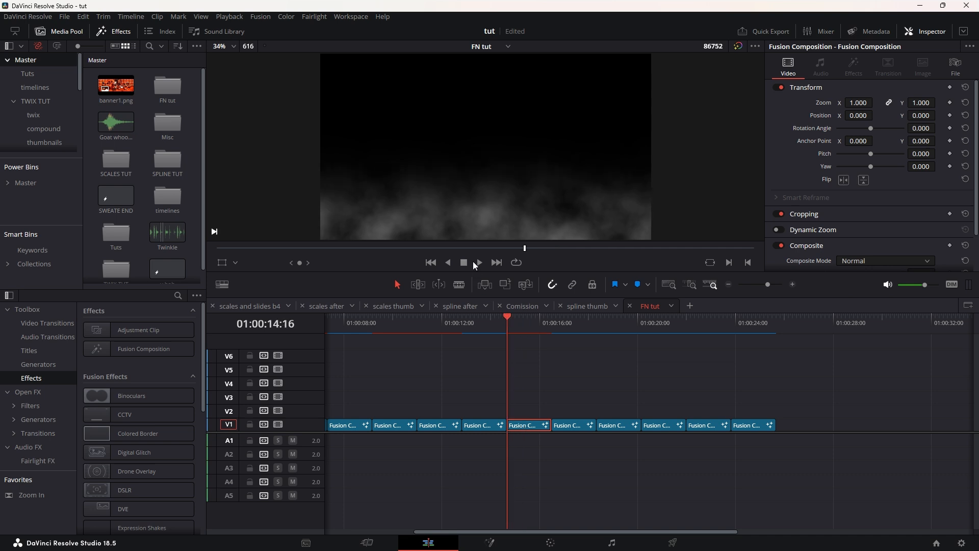
key(space)
key(space)
Restore FastNoise's Seethe Rate to 0.047 and replay the fog clip on the Edit page.
key(shift+5)
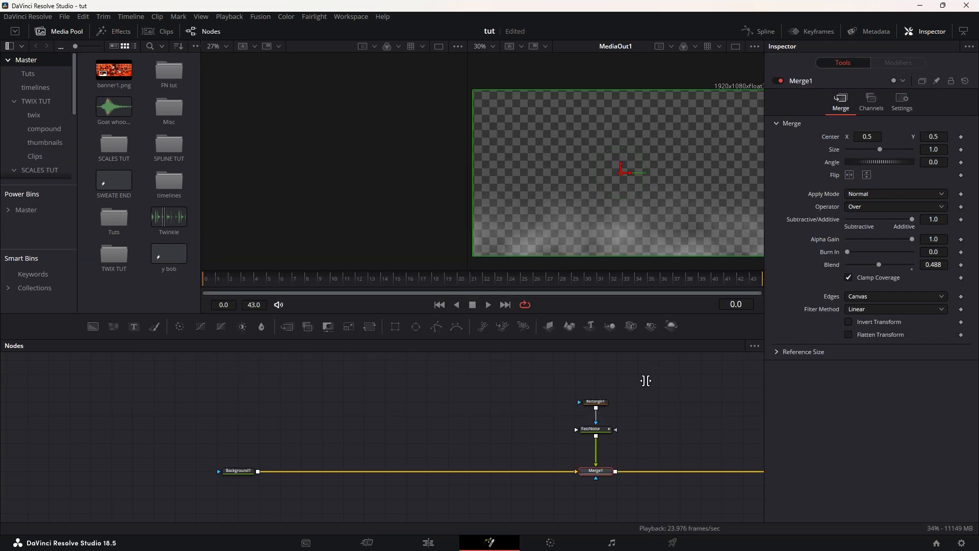
click(601, 428)
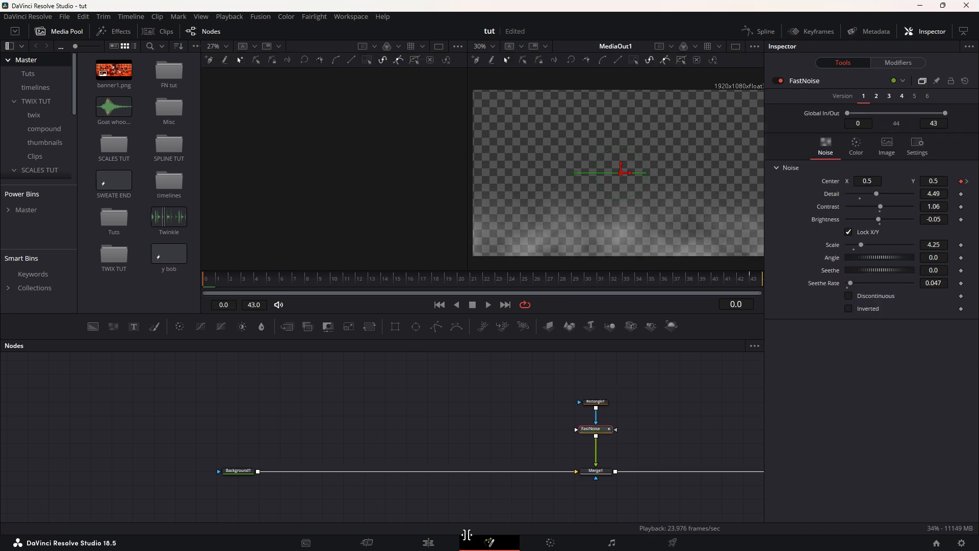
click(429, 542)
click(479, 266)
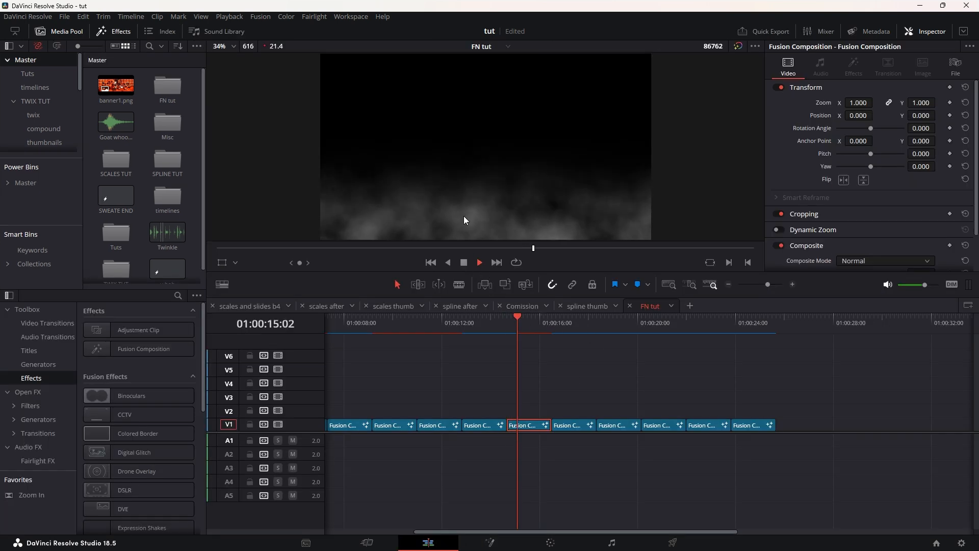
click(465, 263)
Open the following clip's particle composition in Fusion and move its FastNoise-to-Merge1 branch farther from Background1.
click(579, 427)
key(shift+5)
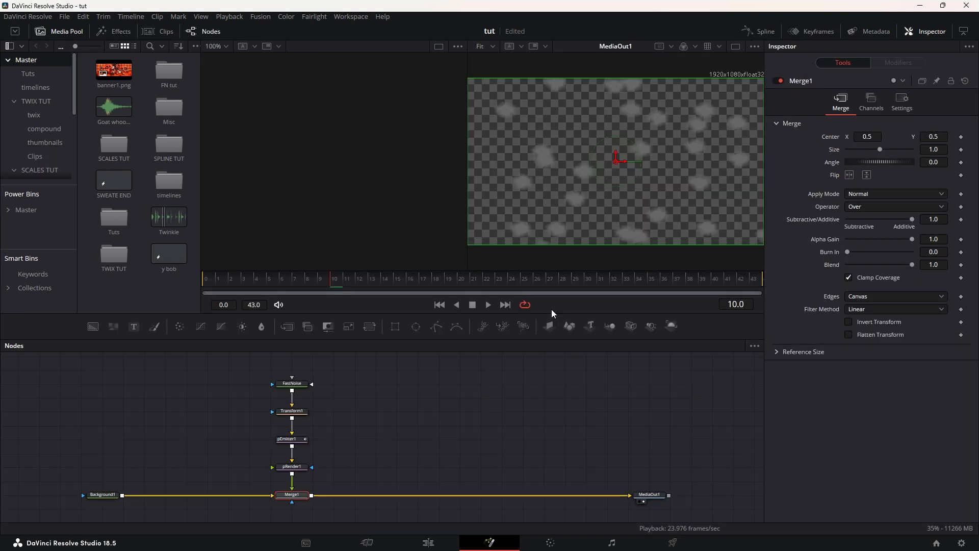
drag(159, 403, 430, 404)
drag(328, 502, 202, 501)
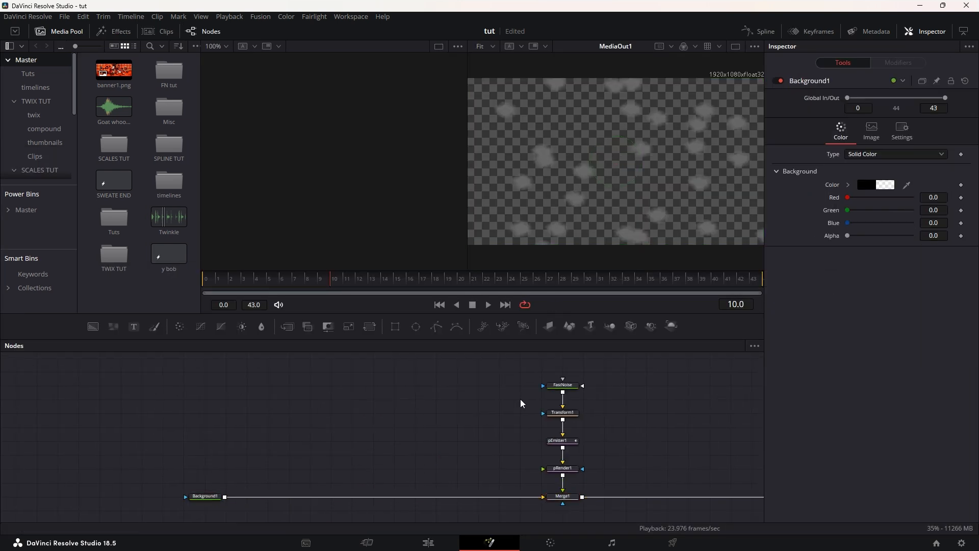
Preview FastNoise and Transform1 in the first viewer and set Transform1's X Size to about 1.76.
click(561, 386)
key(1)
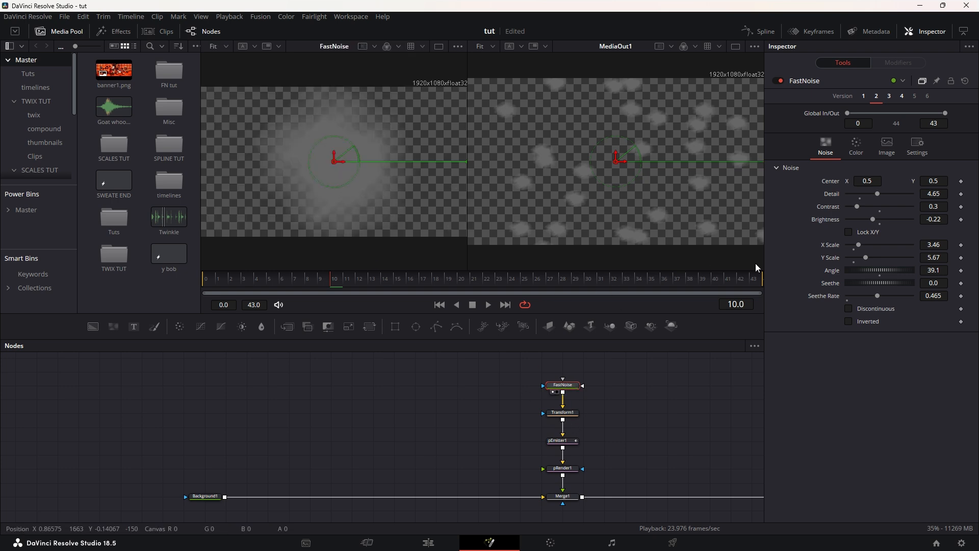
click(572, 414)
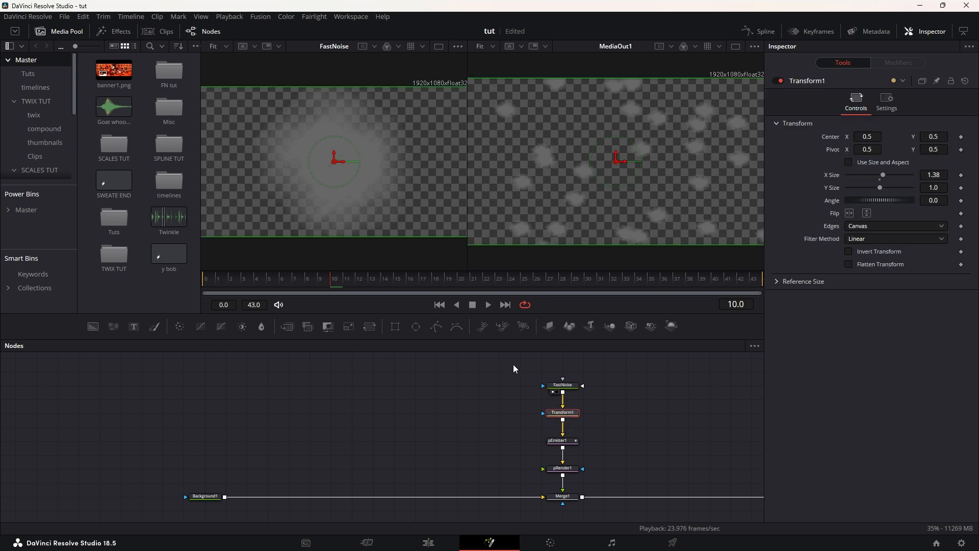
key(1)
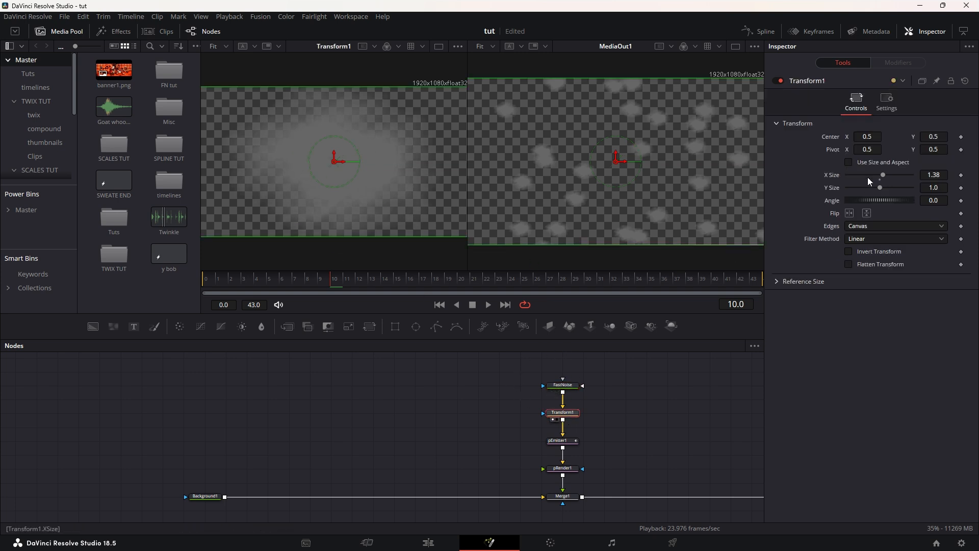
drag(884, 176, 887, 175)
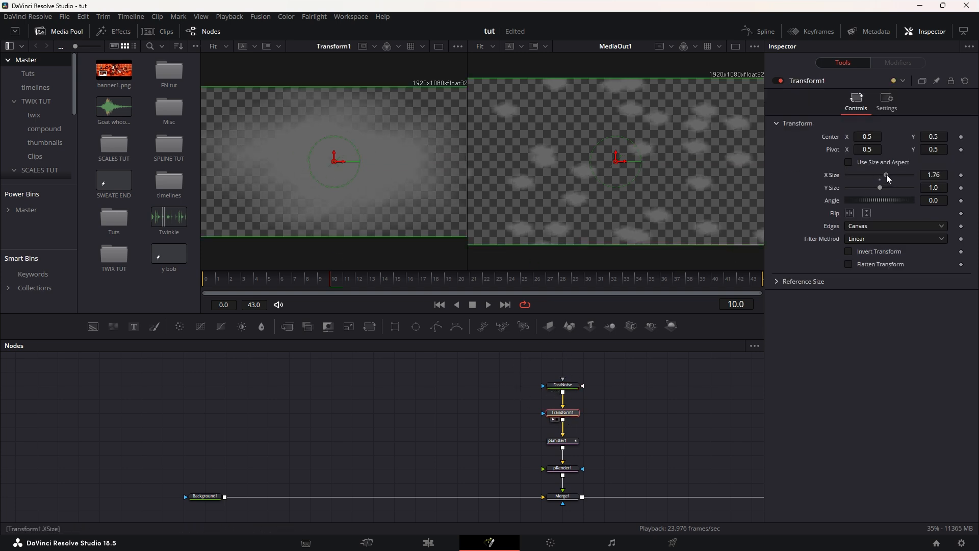
Preview the pEmitter1 particles in the first viewer and review the emitter's Region, Style and Velocity settings.
click(564, 441)
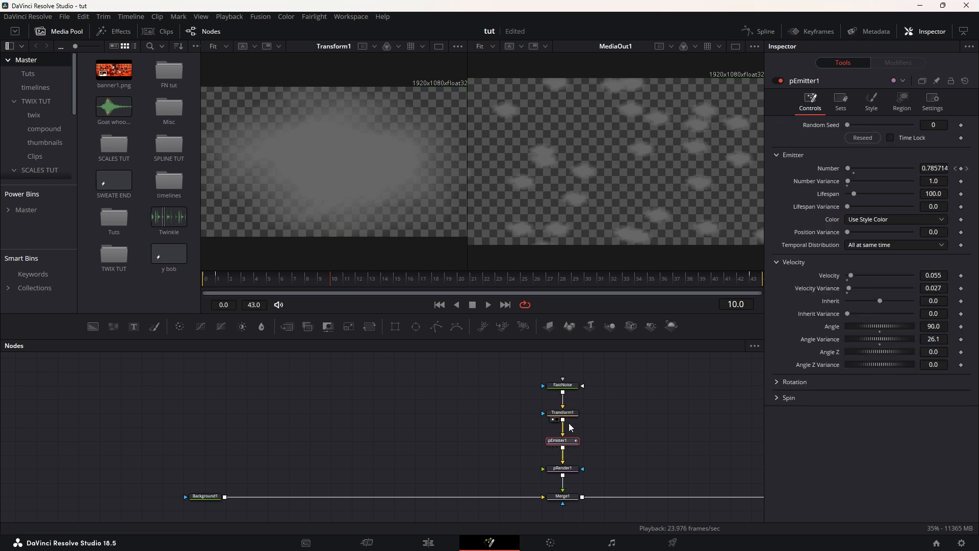
key(1)
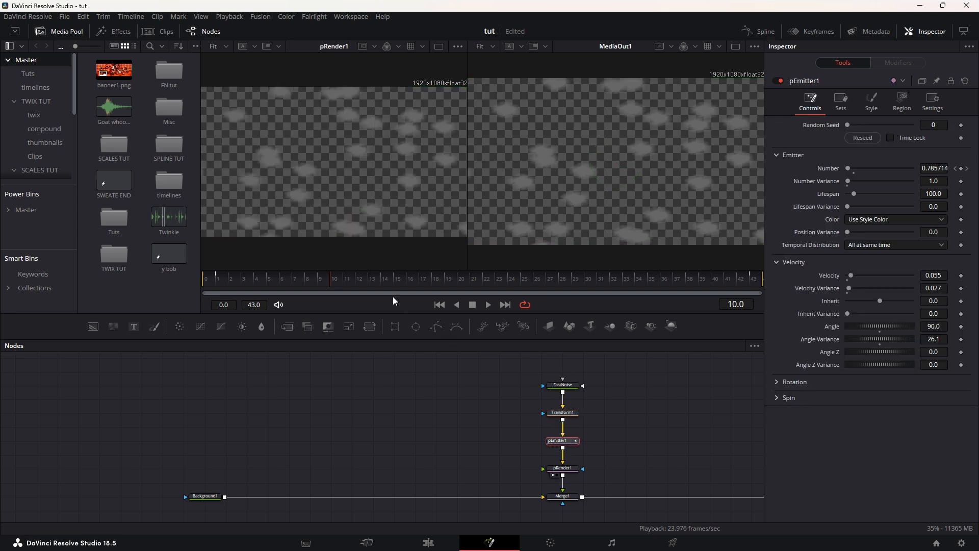
click(903, 101)
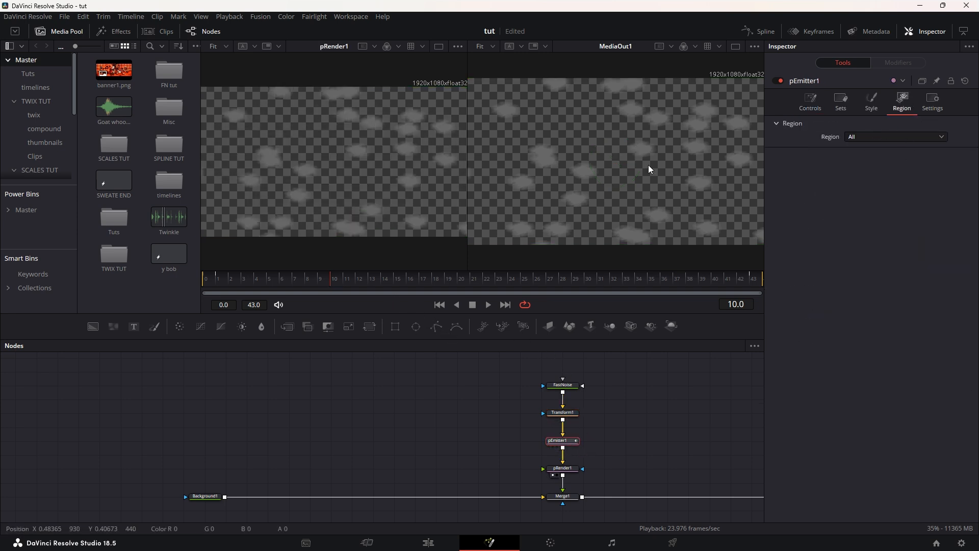
click(873, 102)
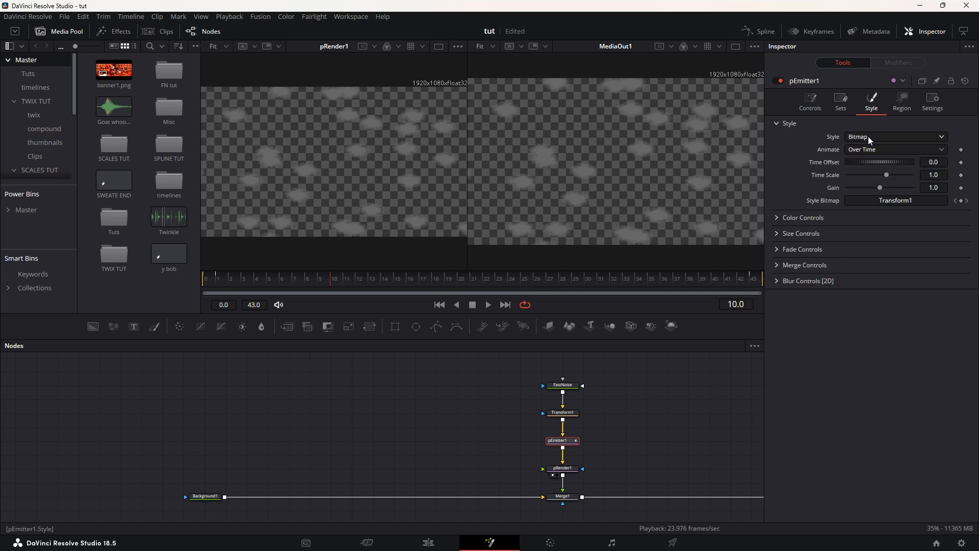
click(811, 101)
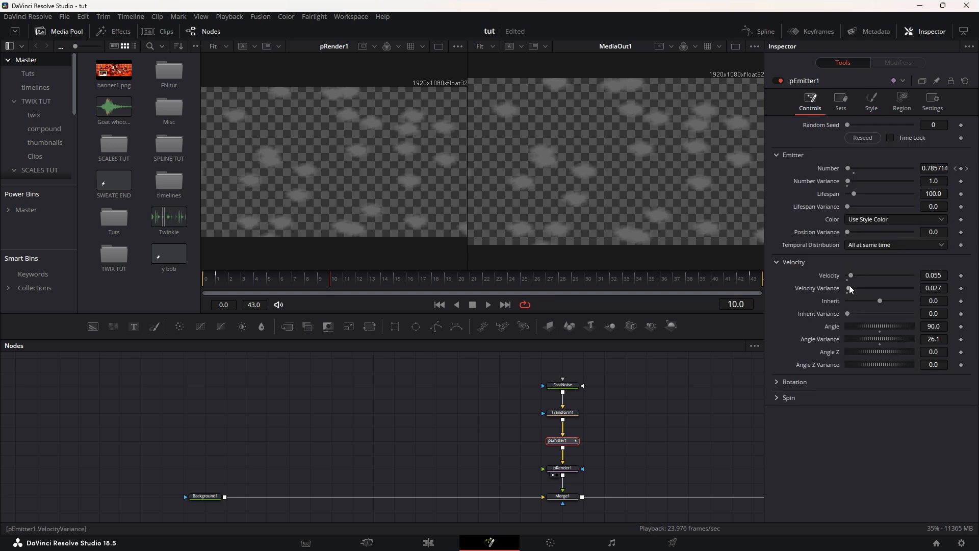
Review pRender1's settings and show Merge1 in the first viewer.
click(563, 468)
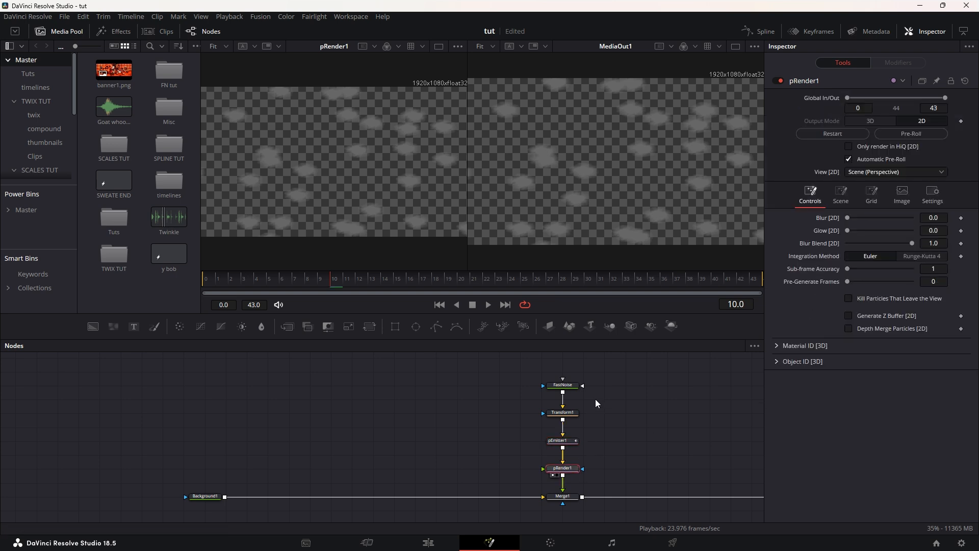
key(1)
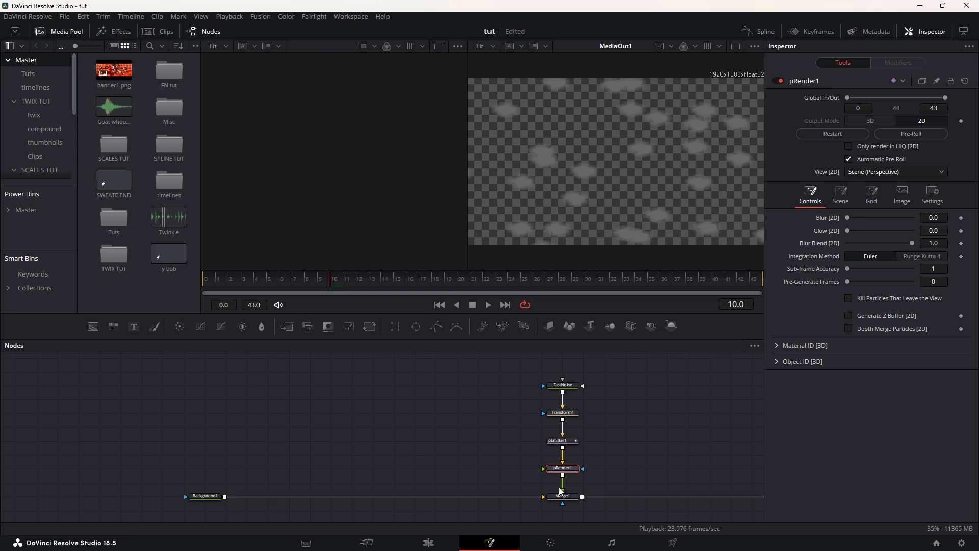
drag(559, 495, 359, 225)
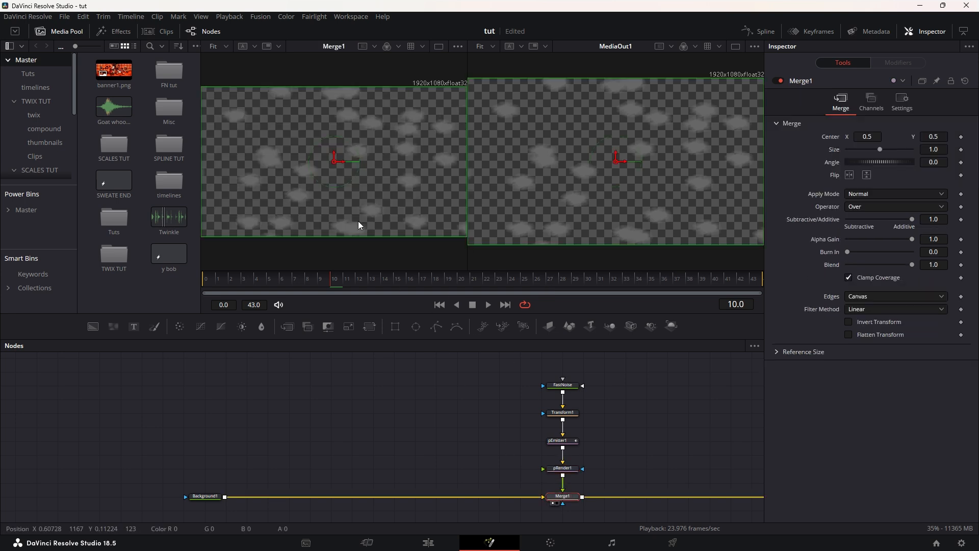
Play the particle clip on the Edit page.
click(429, 543)
click(477, 262)
key(space)
Open the banner displacement clip at 01:00:18:08 in Fusion and play its composition from the start.
scroll(612, 378, right, 3)
click(513, 421)
click(502, 325)
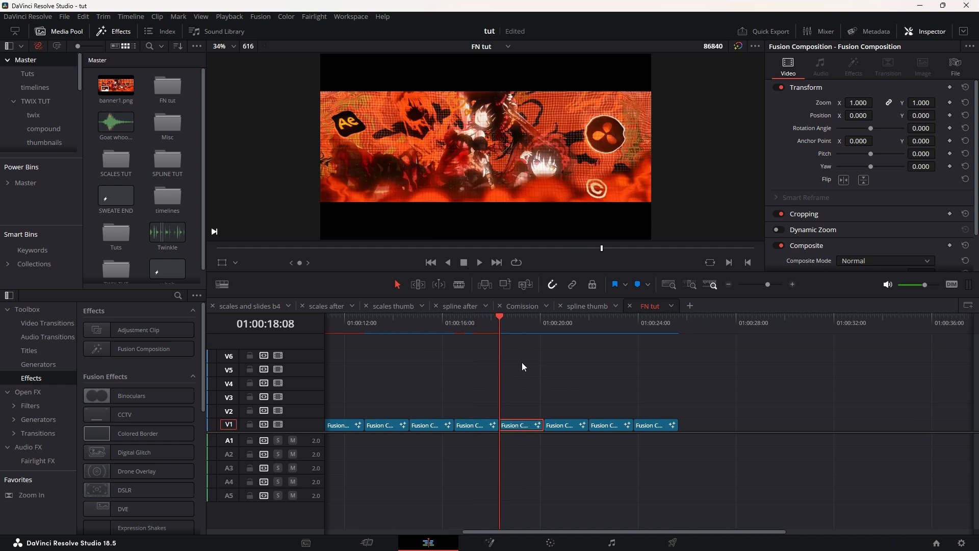
key(shift+5)
mouse_move(222, 281)
mouse_down()
mouse_move(712, 283)
mouse_move(206, 290)
mouse_up()
key(space)
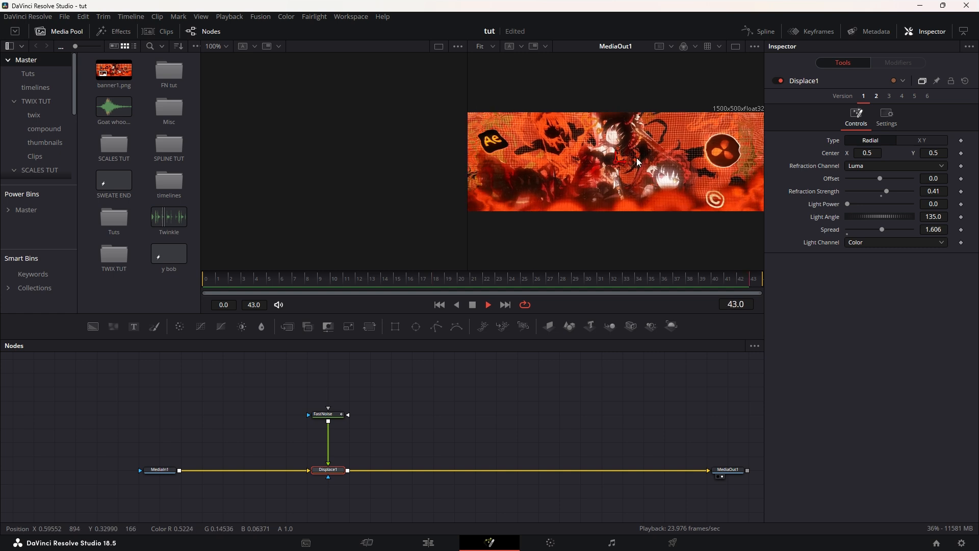
Stop playback, spread out the banner displacement nodes and show FastNoise in the first viewer.
click(471, 305)
click(412, 401)
drag(411, 401, 560, 407)
drag(329, 468, 182, 468)
click(484, 411)
key(1)
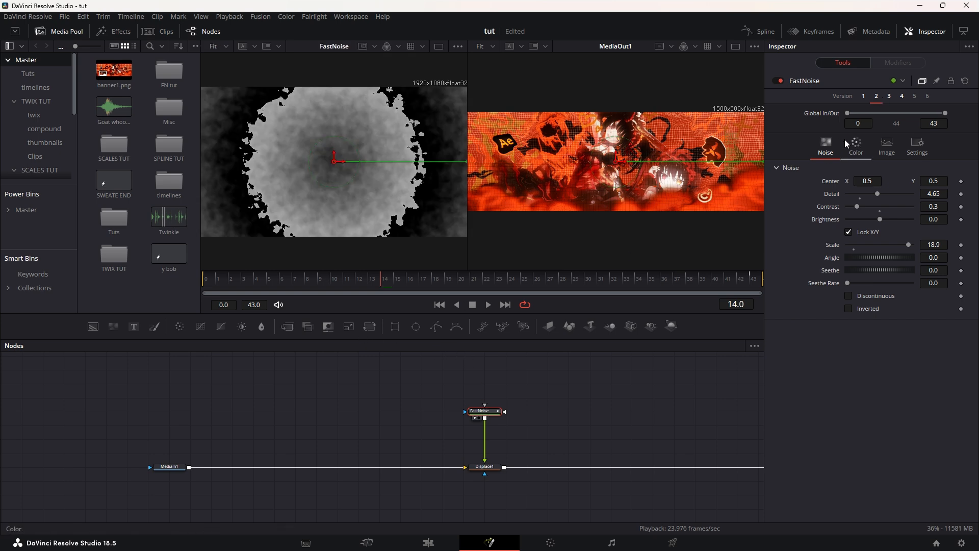
Add a second FastNoise node beside the original, switch it to version 2 and compare the two nodes' settings.
drag(114, 326, 374, 414)
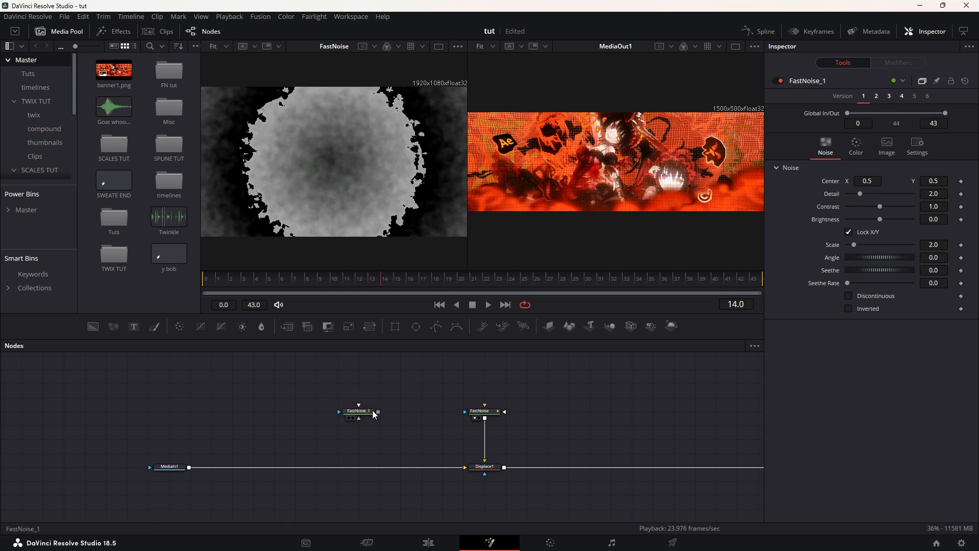
click(877, 97)
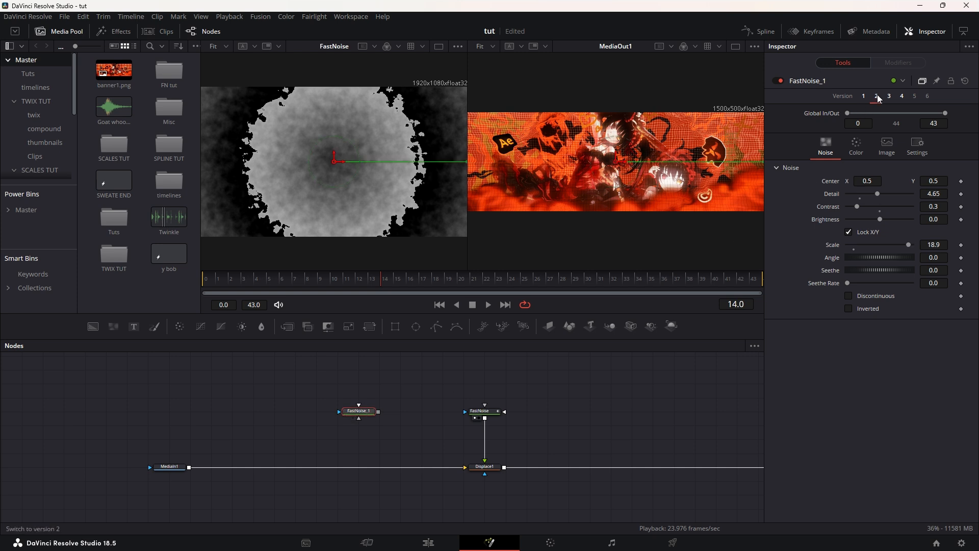
click(481, 411)
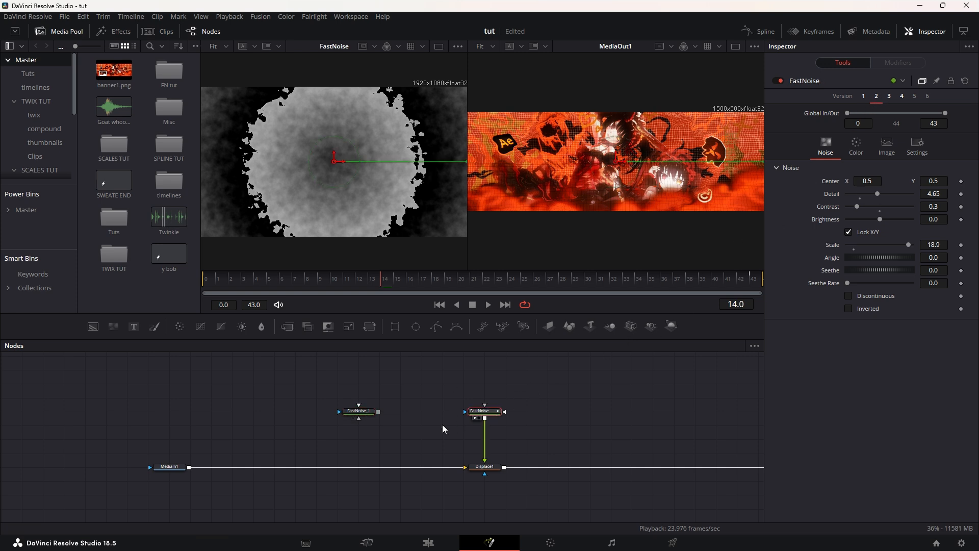
click(359, 411)
click(493, 414)
Match FastNoise_1's radial gradient to the original by moving the black stop inward and setting the end stop's color to #7c7c7c.
click(856, 145)
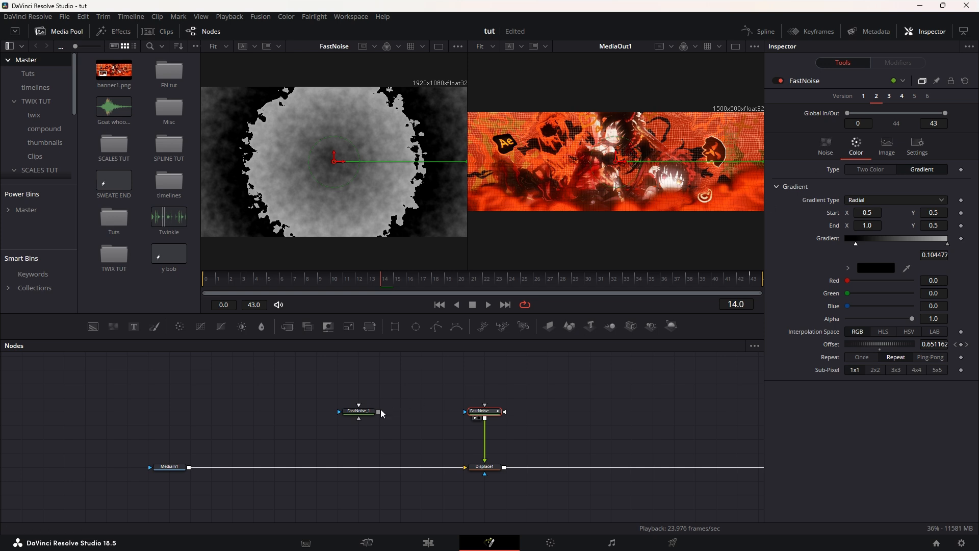
click(360, 411)
click(857, 145)
drag(885, 244, 978, 248)
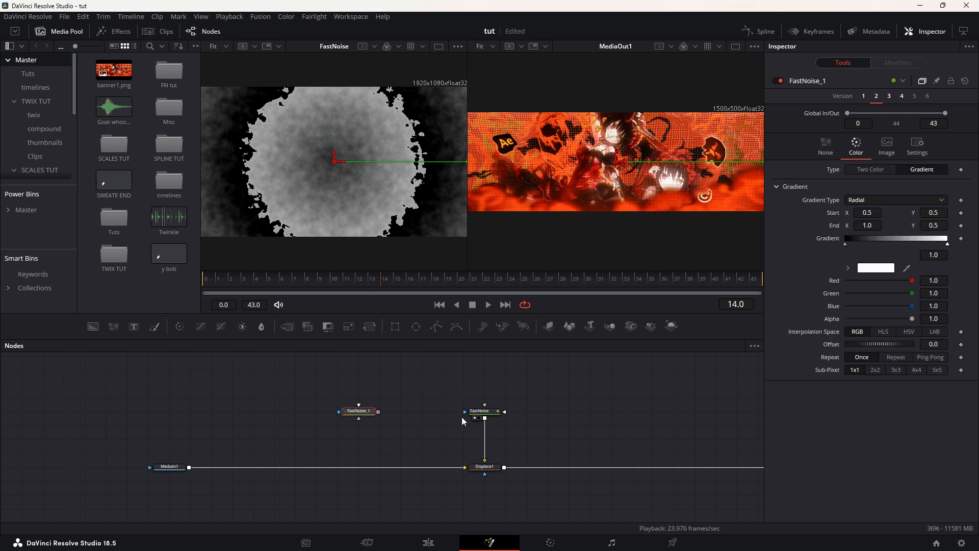
drag(847, 248, 861, 247)
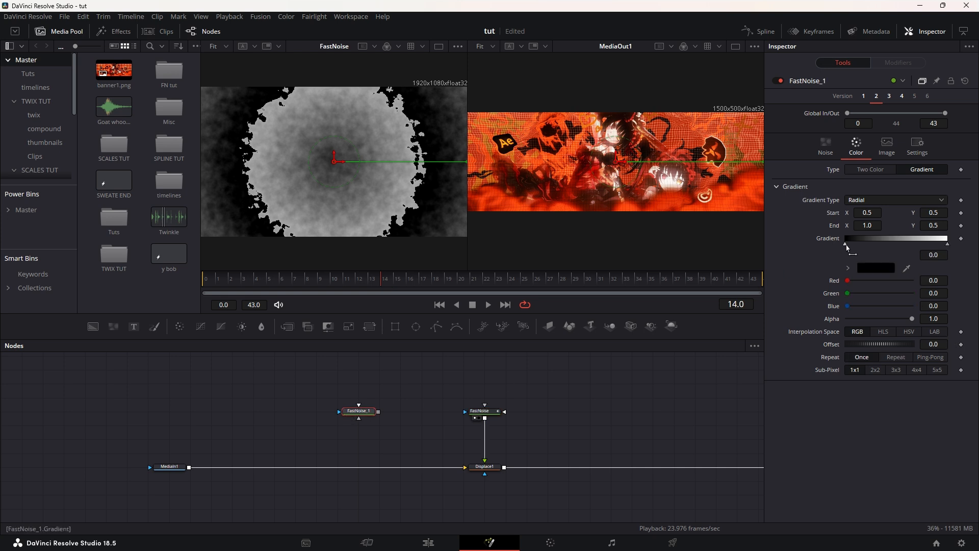
click(947, 244)
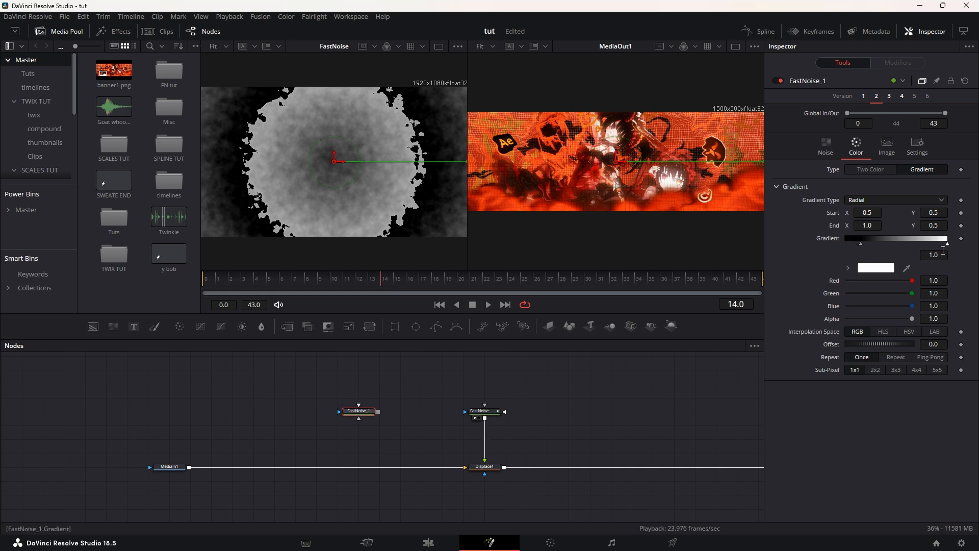
click(889, 272)
drag(611, 205, 610, 243)
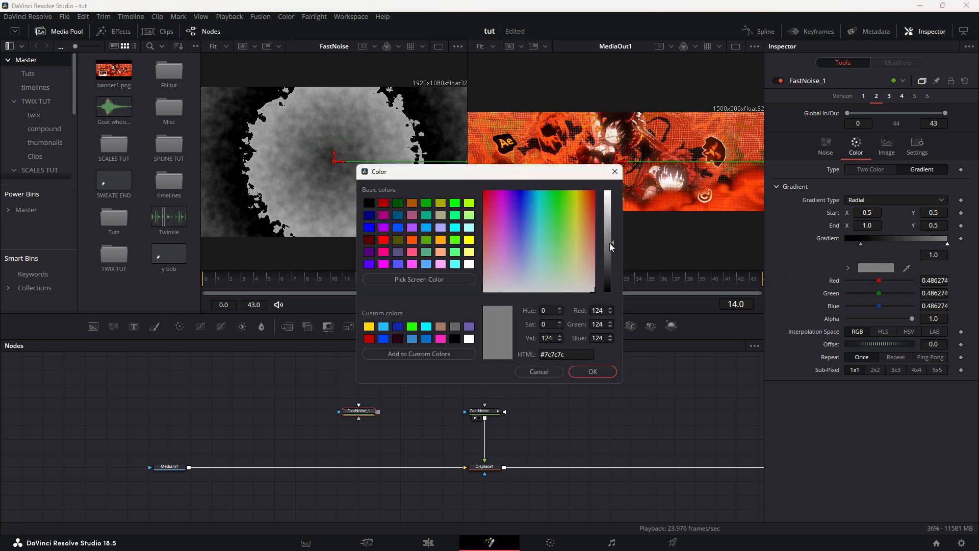
click(581, 373)
Keyframe FastNoise_1's gradient Offset from 0 at frame 0 to 2 at frame 43, with the gradient set to Repeat.
click(494, 414)
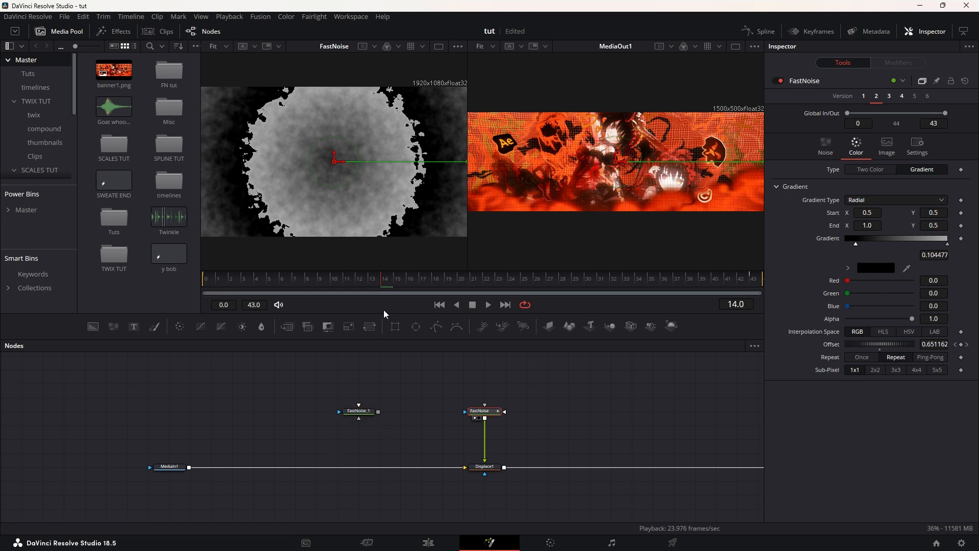
drag(371, 286, 203, 285)
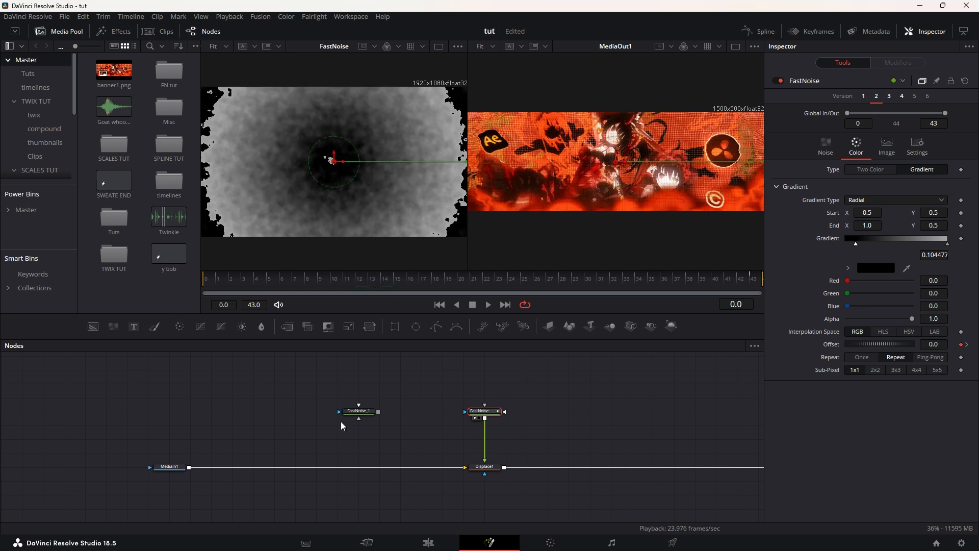
click(361, 412)
click(960, 344)
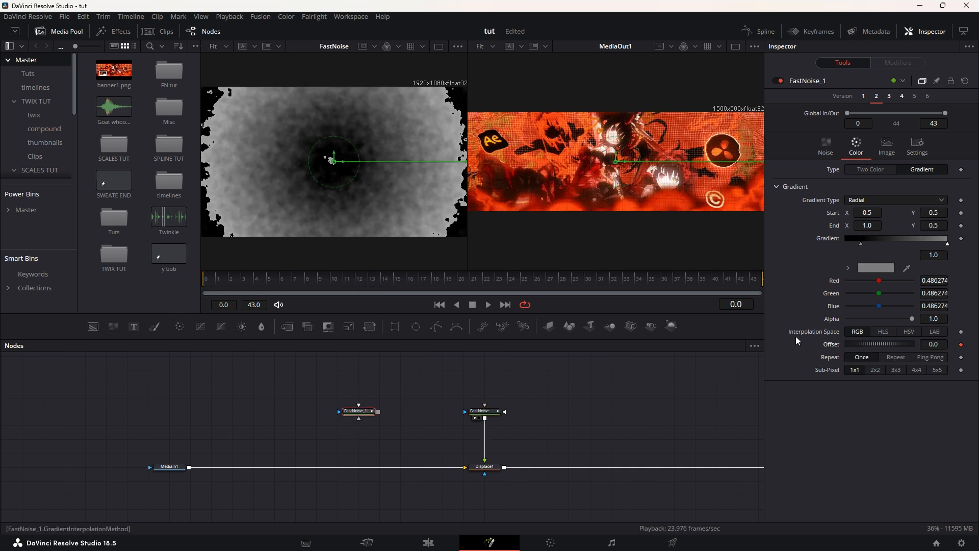
click(760, 279)
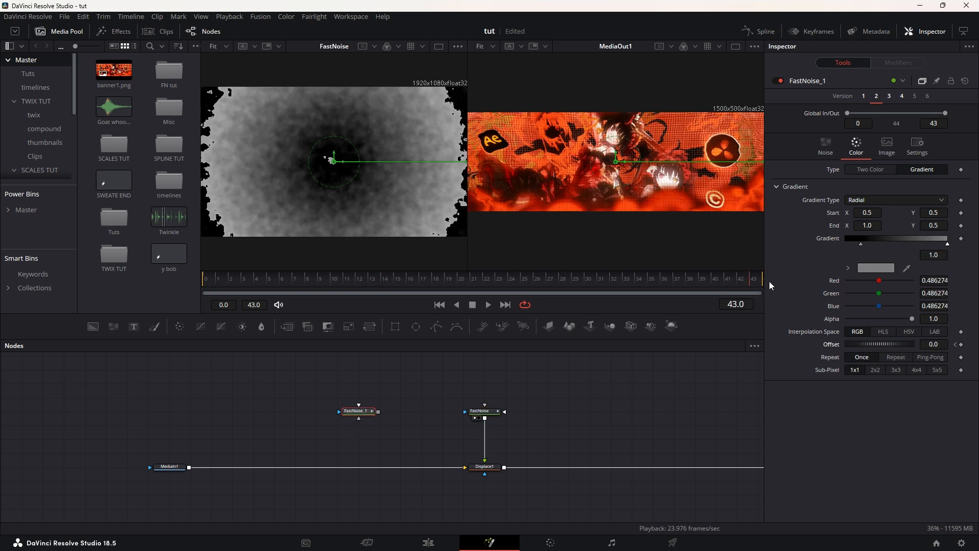
text(2)
key(Tab)
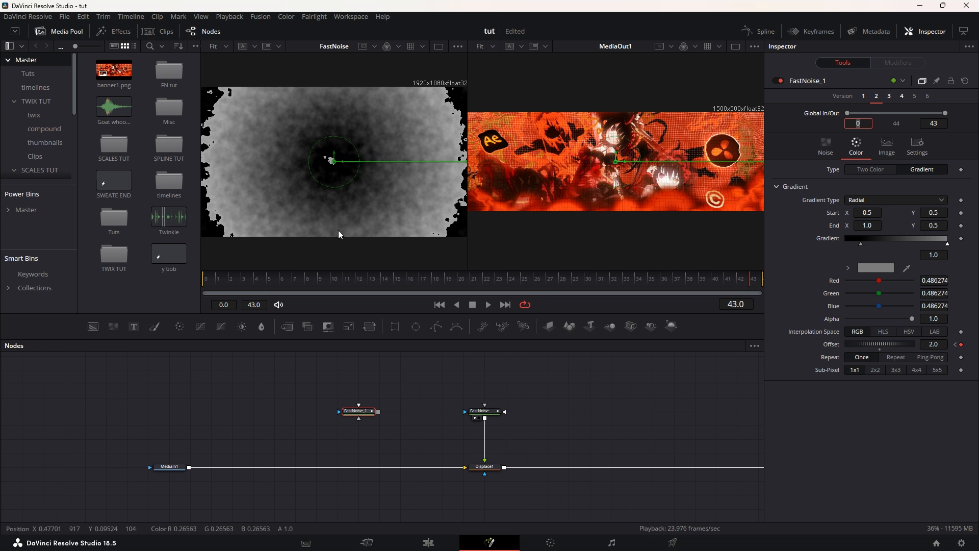
click(955, 344)
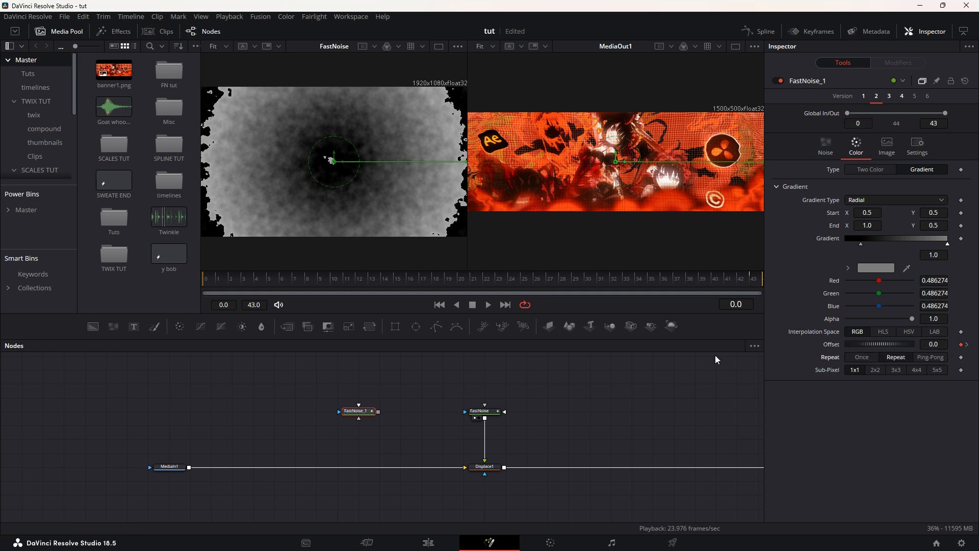
mouse_move(213, 284)
mouse_down()
mouse_move(720, 280)
mouse_move(206, 283)
mouse_up()
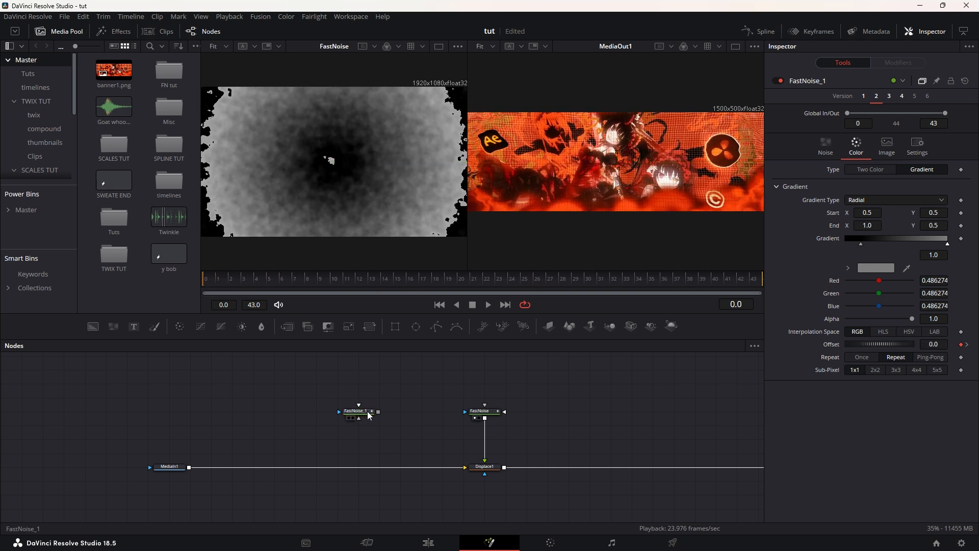
Add a new Displace node directly after MediaIn1.
click(167, 466)
key(shift+space)
text(disp)
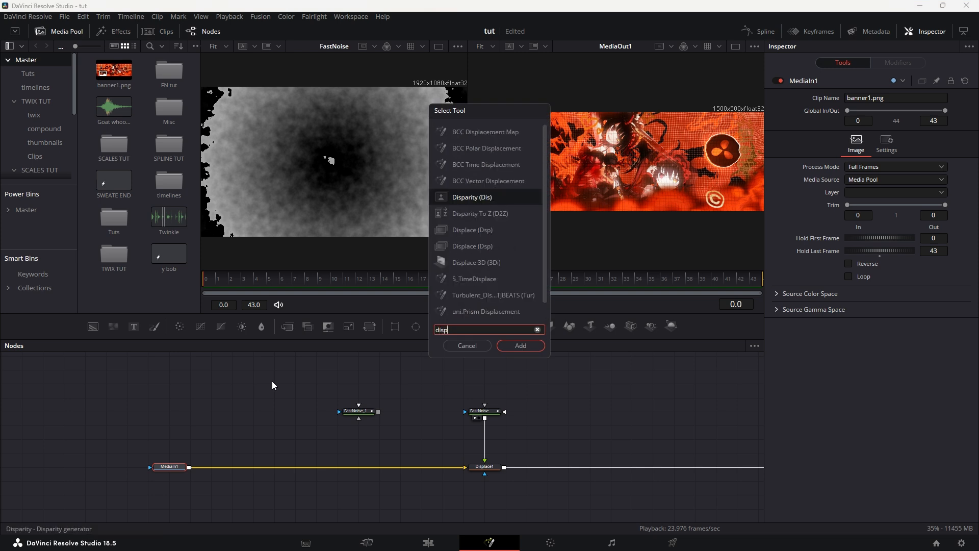
text(la)
key(Return)
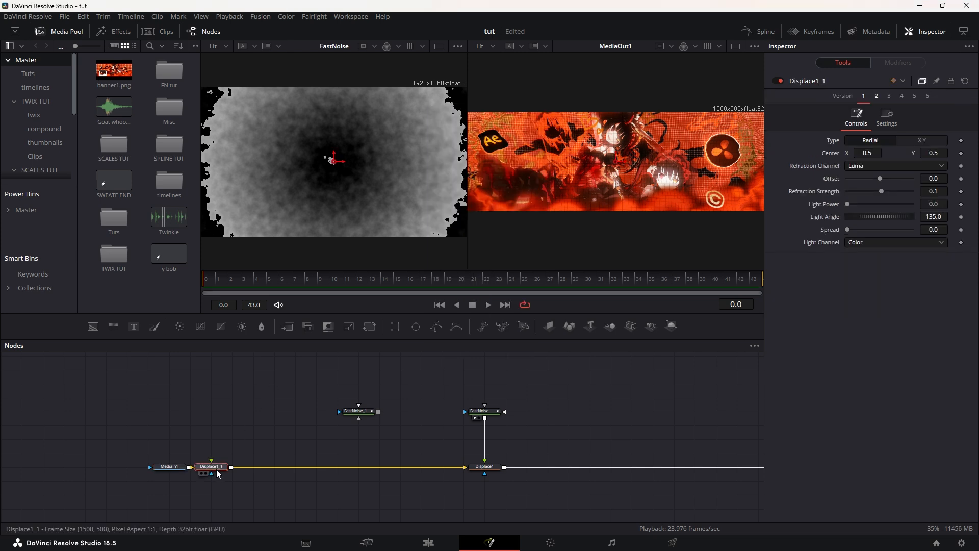
Pull the original Displace1 out of the chain and connect FastNoise_1 to the new Displace node below it.
click(479, 466)
drag(479, 466, 482, 439)
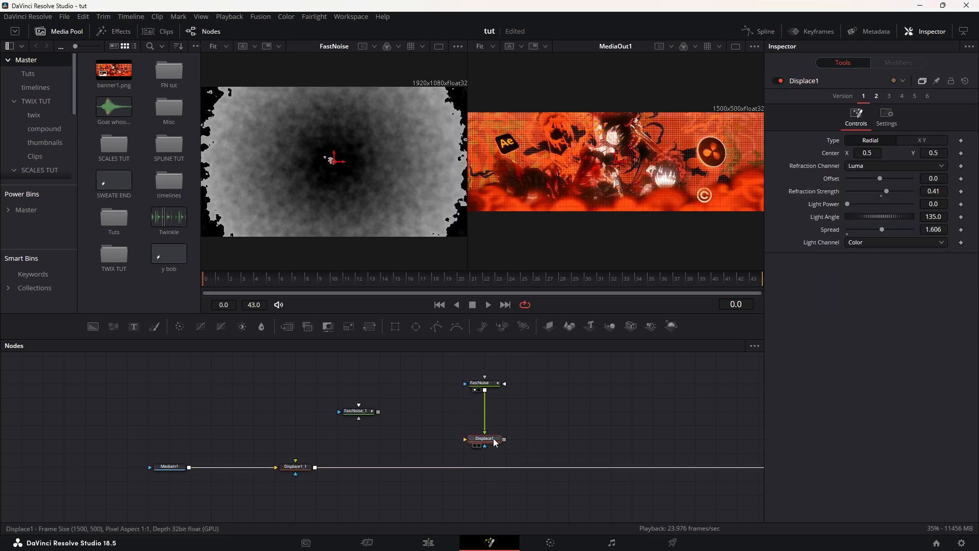
drag(310, 466, 373, 466)
drag(359, 419, 371, 470)
Try Displace1_1's Offset at -0.5, reset it to 0.0, and set Refraction Strength to 0.51.
drag(881, 178, 761, 177)
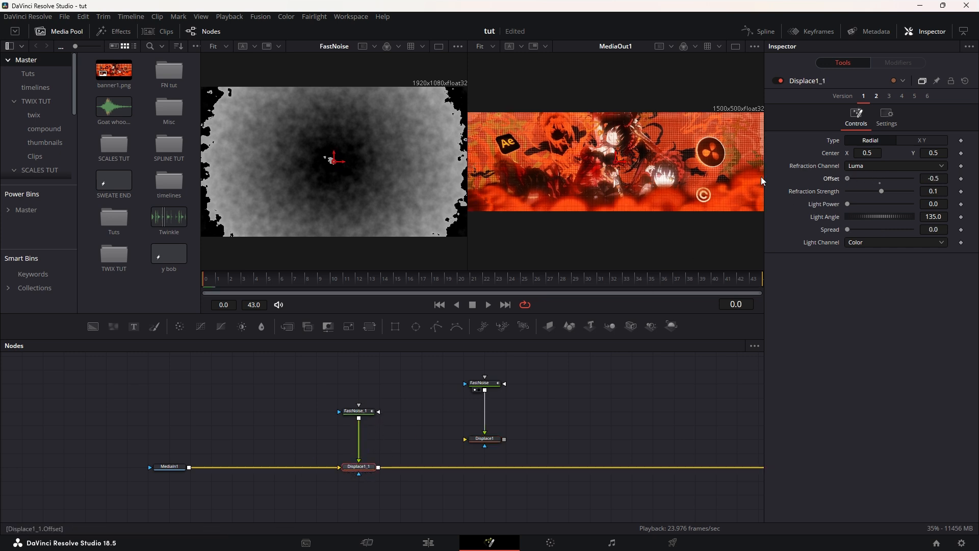
drag(873, 192, 894, 191)
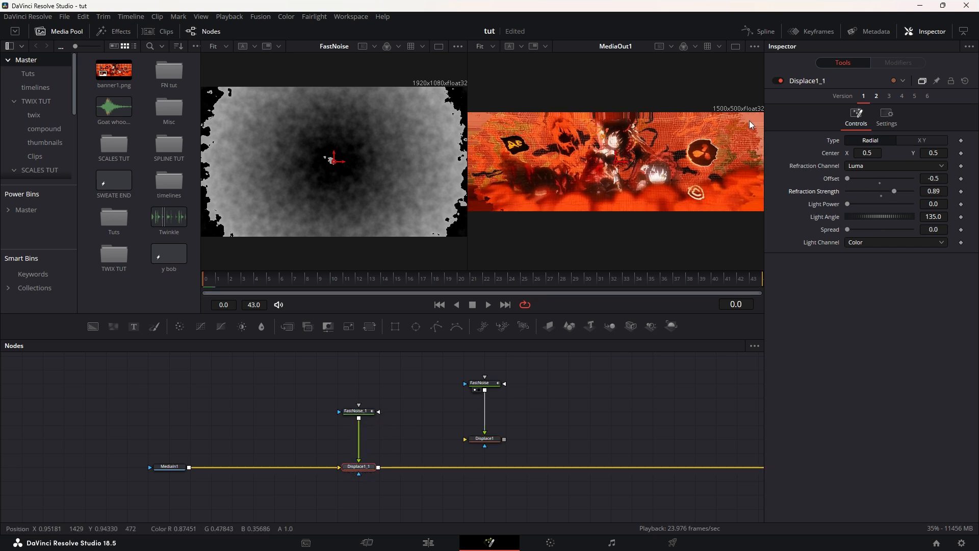
click(879, 180)
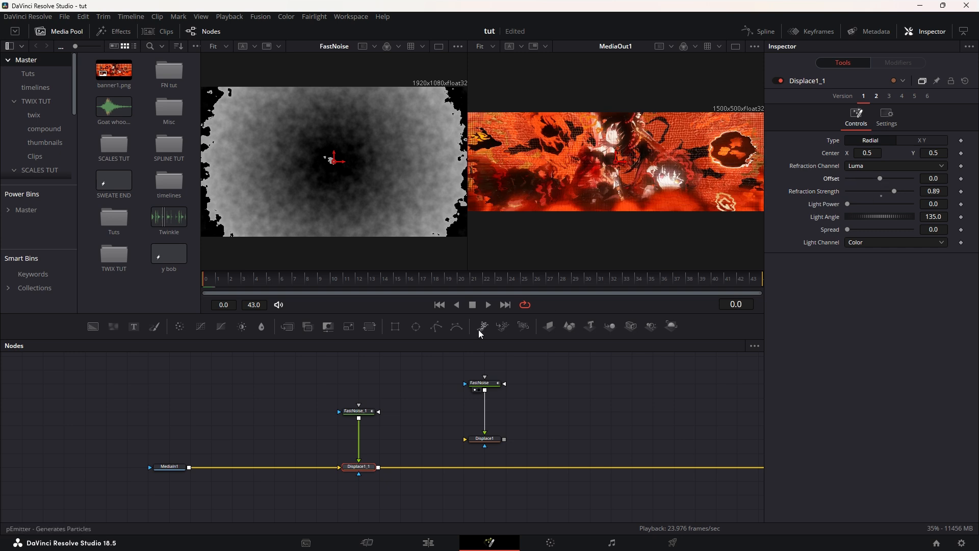
drag(893, 193, 889, 196)
Compare with the original Displace1 settings and raise Displace1_1's Spread to about 1.488.
click(485, 438)
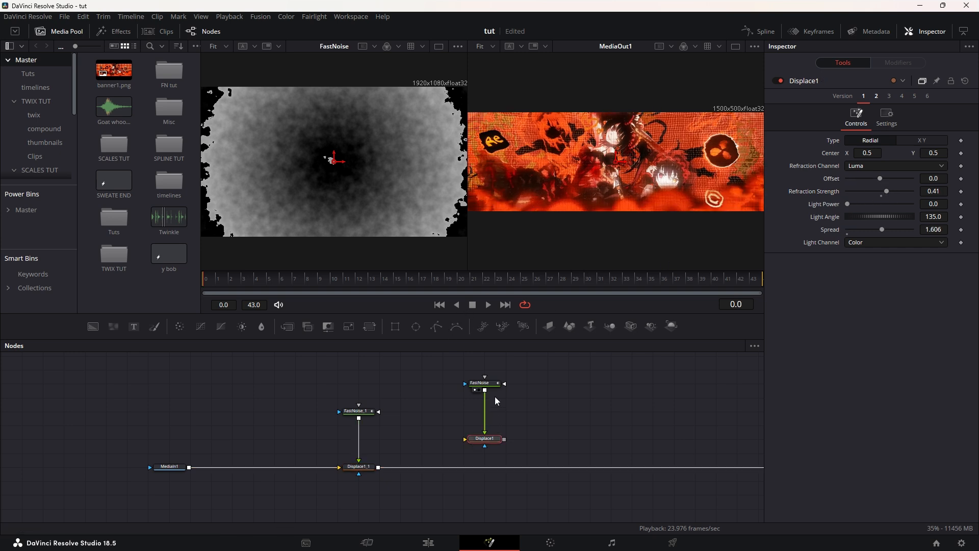
click(482, 383)
click(363, 465)
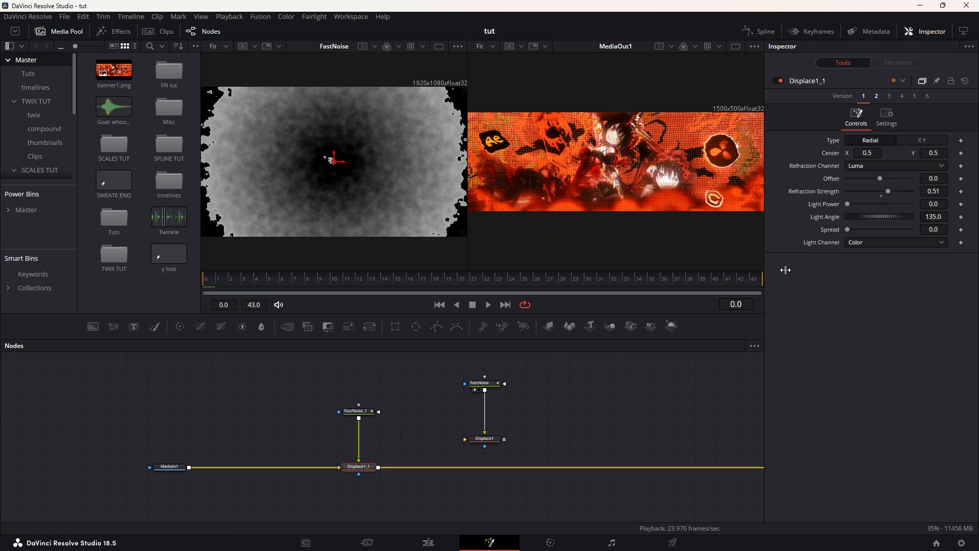
key(Tab)
drag(209, 276, 334, 279)
mouse_move(848, 229)
mouse_down()
mouse_move(889, 229)
mouse_move(866, 228)
mouse_up()
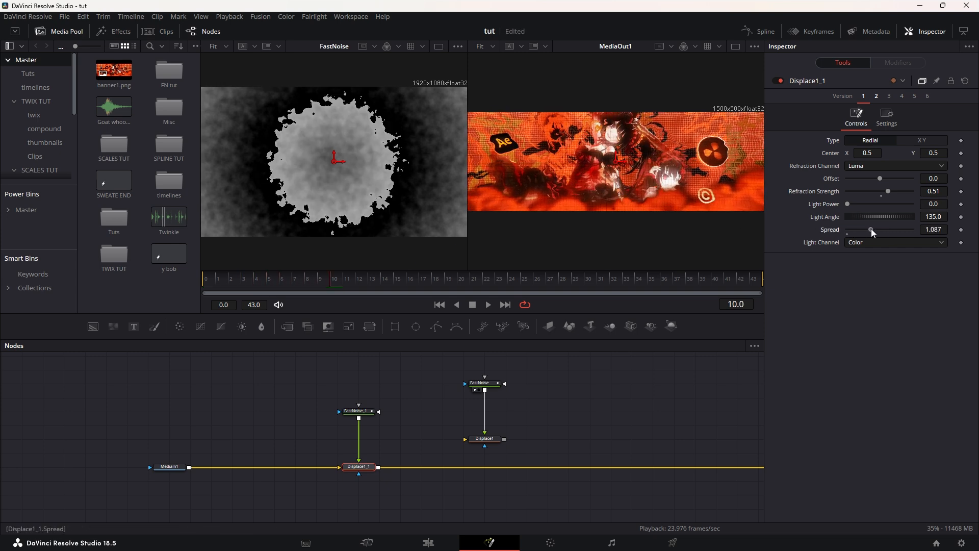
Play the new banner displacement from the first frame, and stop it again.
drag(323, 279, 205, 279)
click(488, 305)
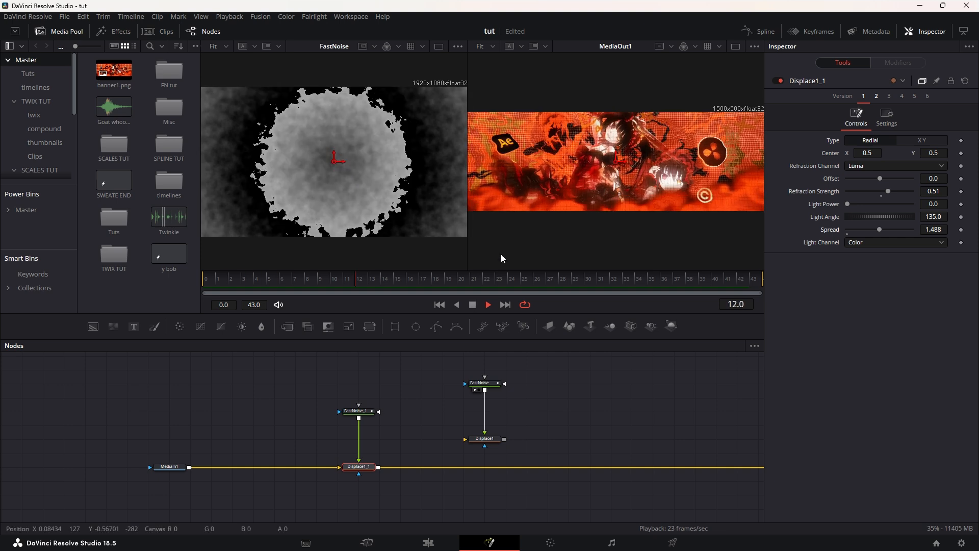
click(473, 305)
Set FastNoise_1's gradient Offset keyframe at frame 43 to 4 and play the faster displacement from the start.
click(356, 411)
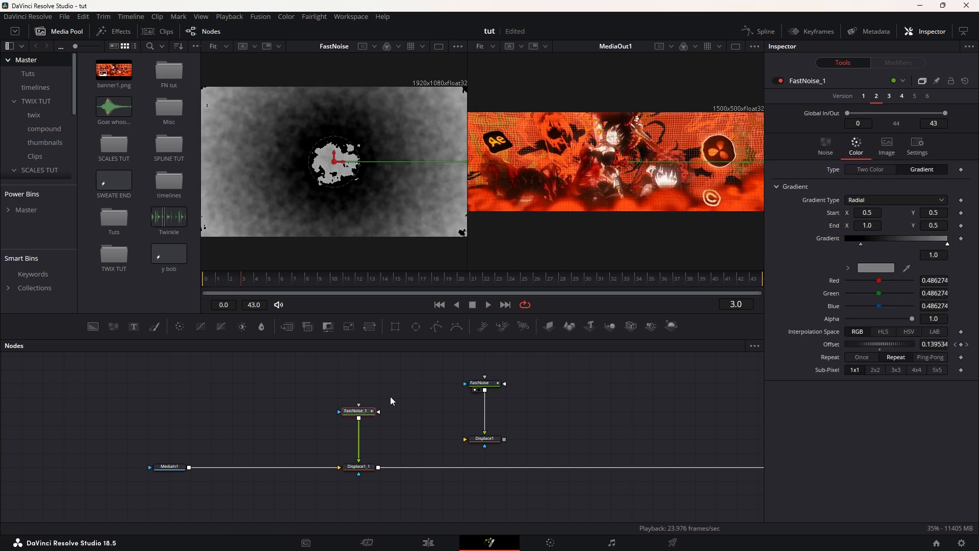
click(967, 345)
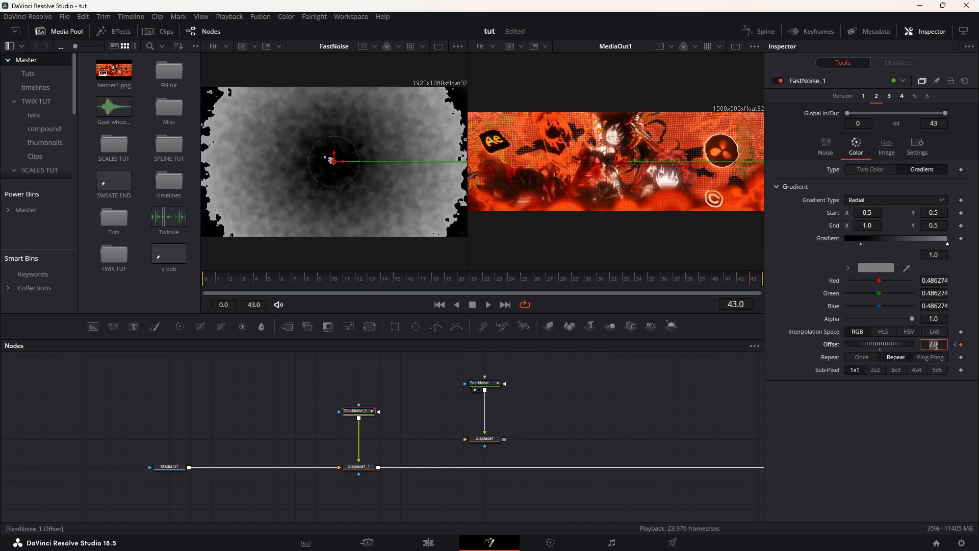
text(4)
key(Tab)
drag(742, 279, 186, 273)
click(480, 305)
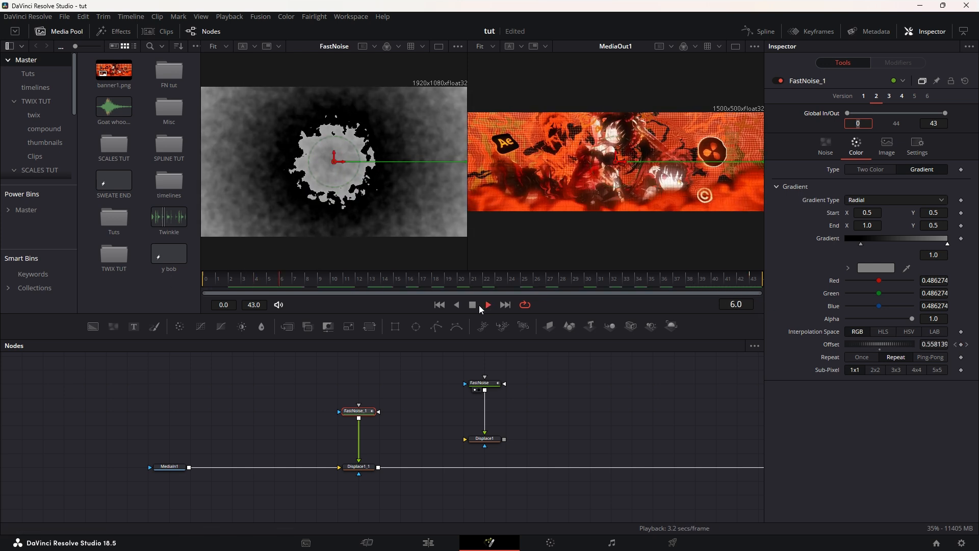
click(475, 306)
drag(693, 280, 196, 291)
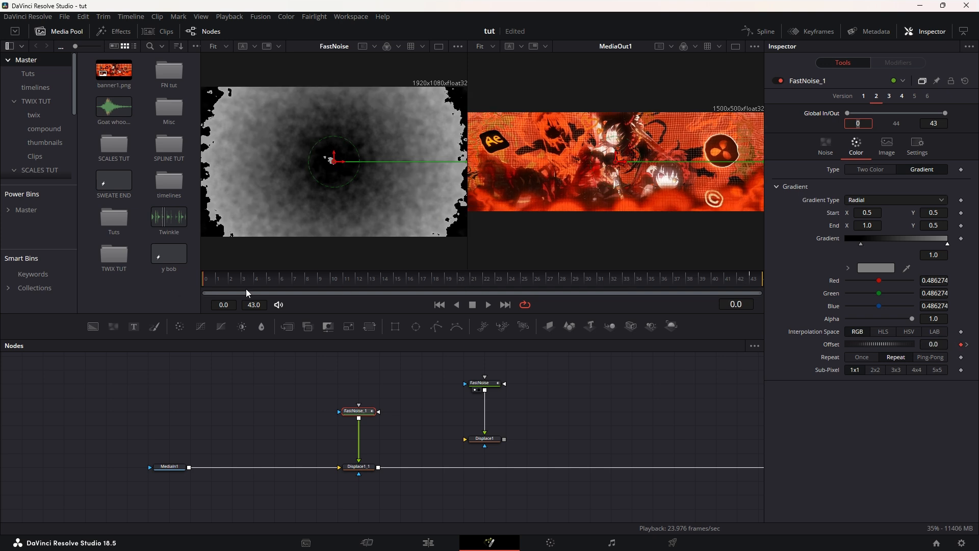
Open the banner clip starting at 01:00:20:04 in Fusion, rearrange its nodes and show FastNoise in the first viewer.
click(881, 372)
click(429, 542)
click(544, 329)
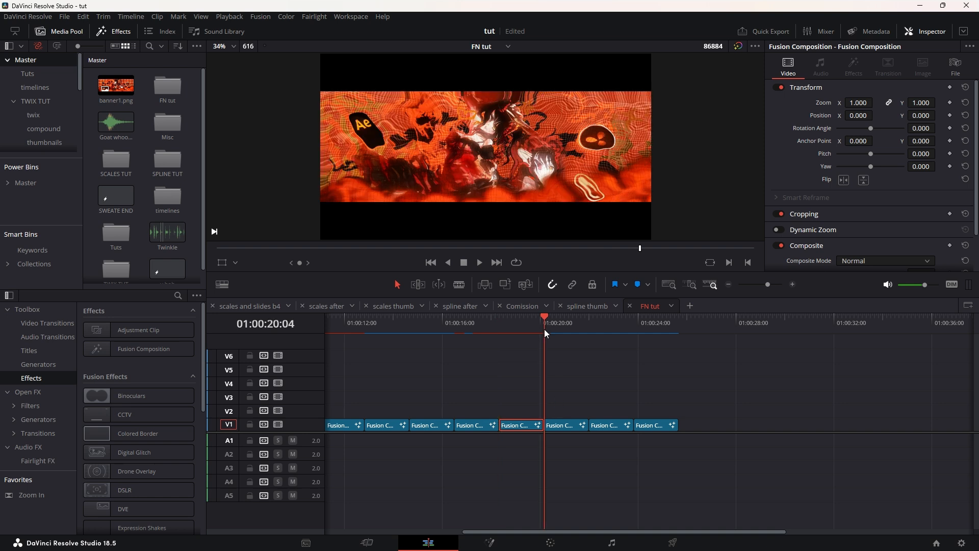
click(574, 427)
click(490, 543)
drag(399, 392, 554, 402)
drag(474, 391, 549, 408)
click(530, 402)
key(1)
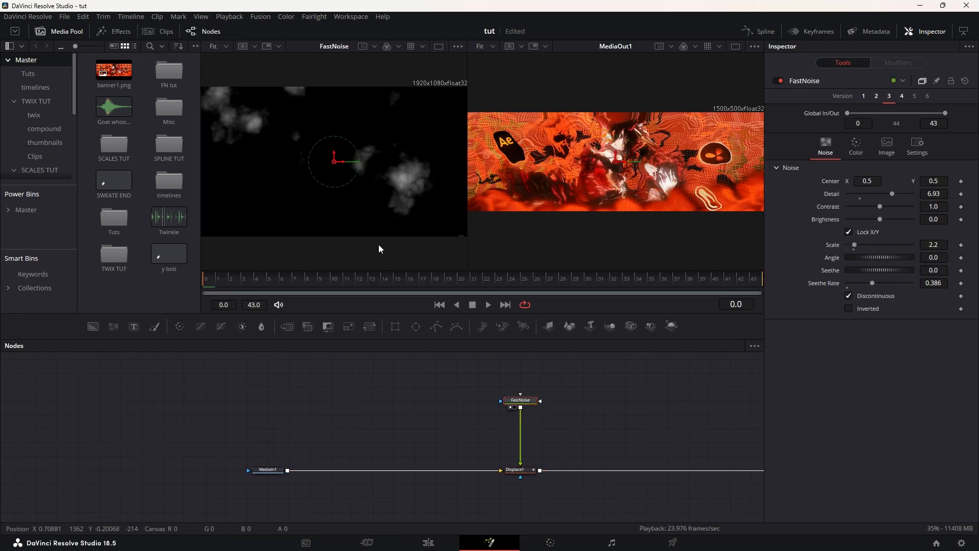
Scrub back to frame 0, review FastNoise's color and noise settings, and add a second FastNoise node beside it.
drag(216, 279, 145, 284)
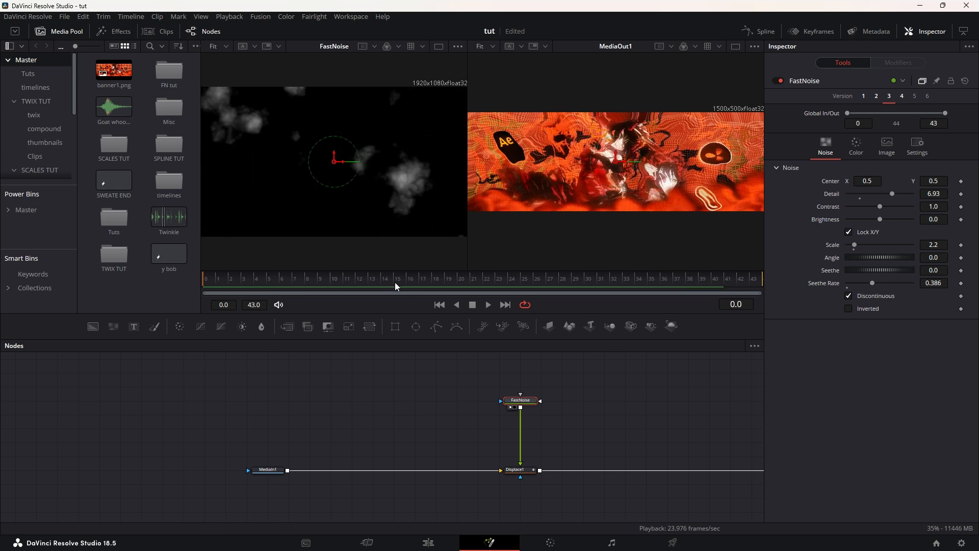
click(858, 146)
click(829, 147)
click(352, 376)
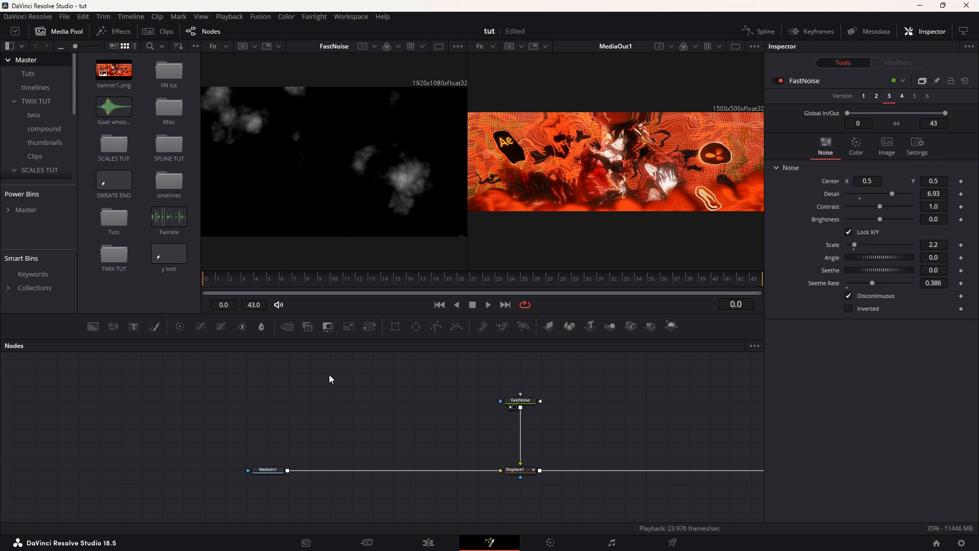
drag(119, 328, 417, 404)
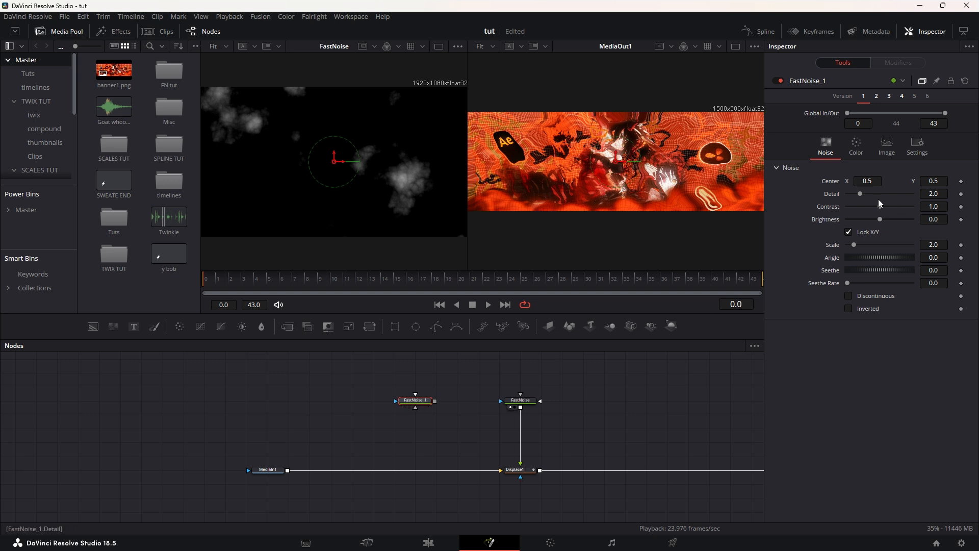
Match FastNoise_1's noise to FastNoise with Detail 6.93, Scale 2.36 and Seethe Rate 0.394, and show FastNoise_1 in the first viewer.
click(533, 399)
click(415, 400)
drag(864, 193, 892, 192)
click(527, 402)
click(423, 401)
click(520, 400)
click(416, 400)
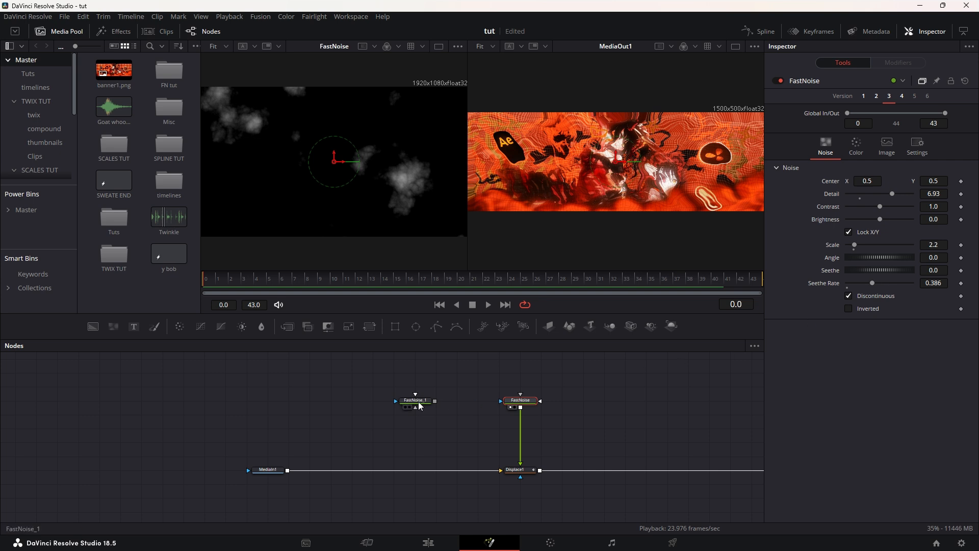
click(521, 400)
click(416, 400)
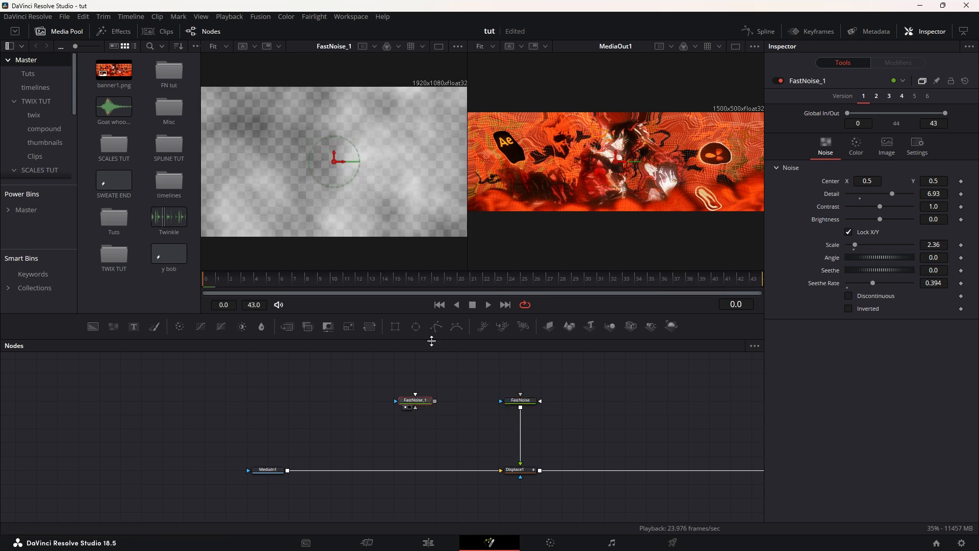
Compare the color settings of both noise nodes and set FastNoise_1's Color 1 Alpha to 1.0.
click(853, 146)
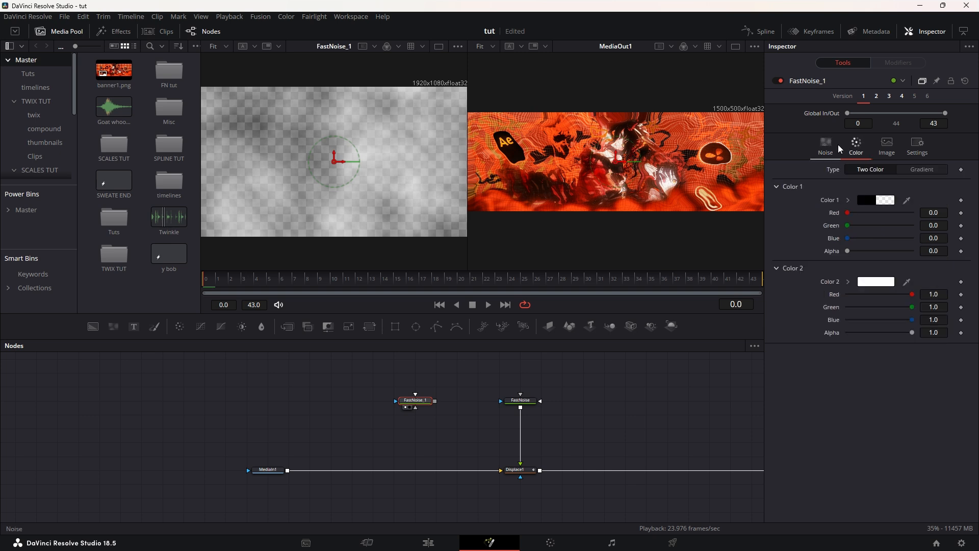
click(521, 400)
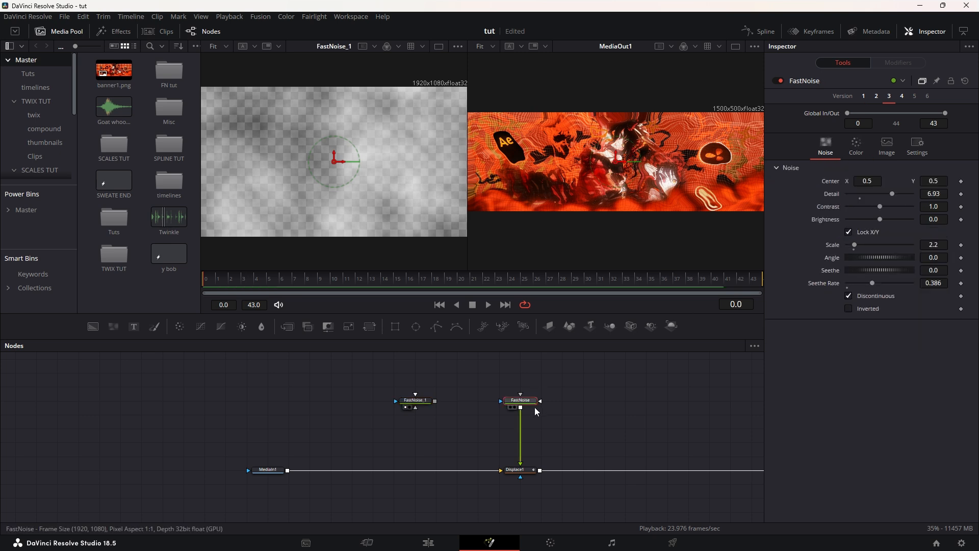
click(857, 148)
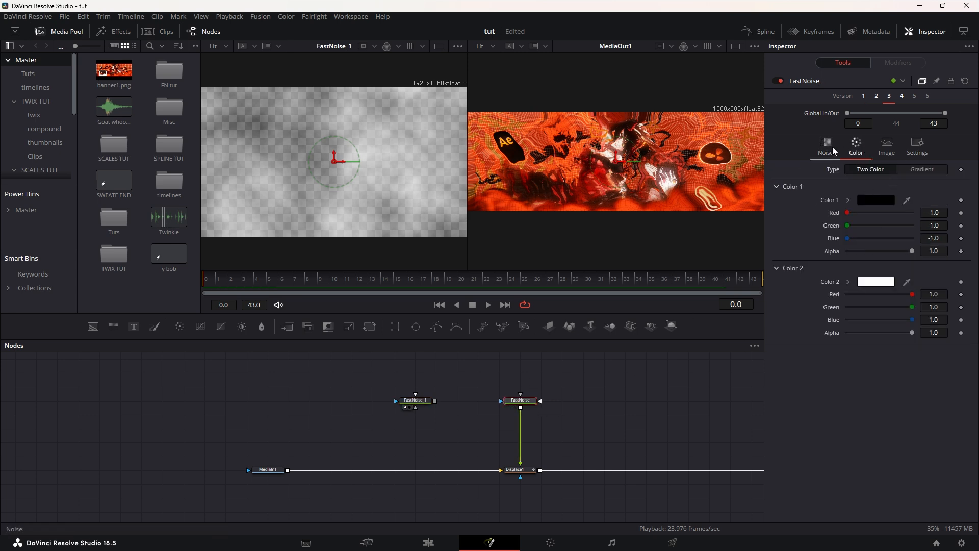
click(832, 146)
click(860, 148)
click(415, 400)
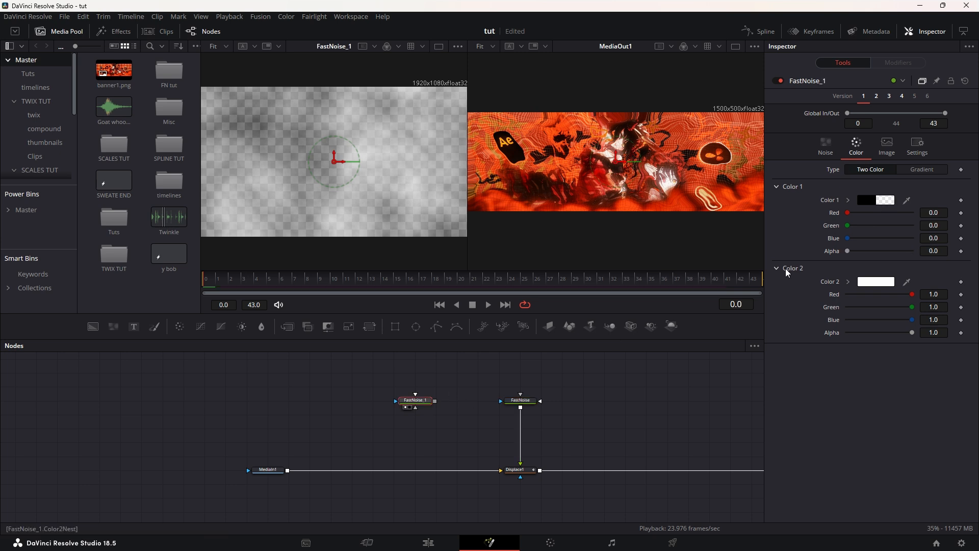
click(881, 200)
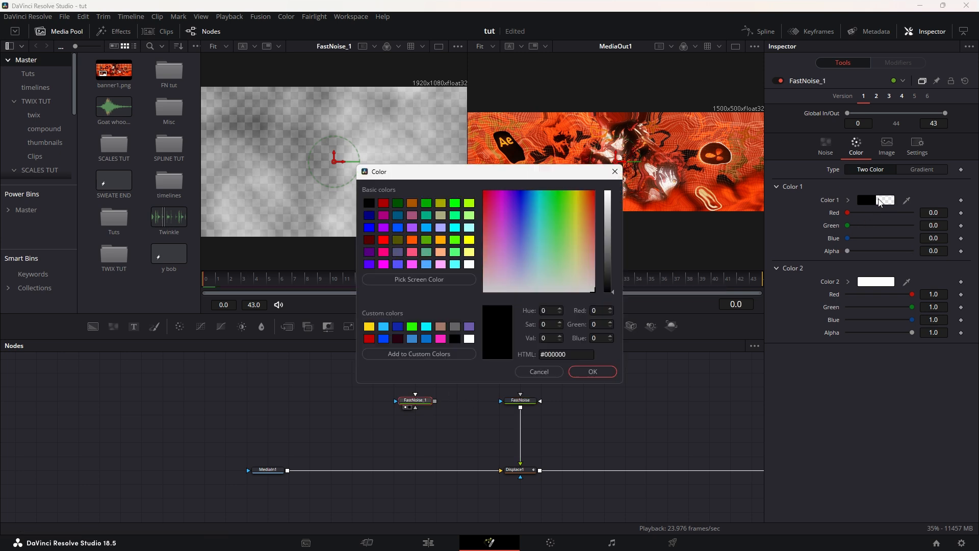
click(539, 371)
drag(847, 251, 915, 250)
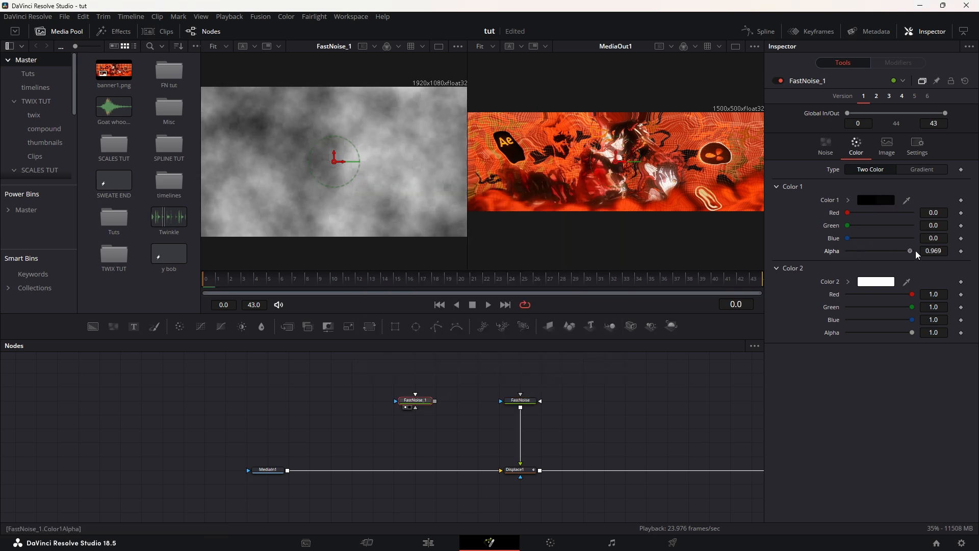
Set FastNoise_1's Color 1 Red, Green and Blue to -1, matching FastNoise.
click(521, 401)
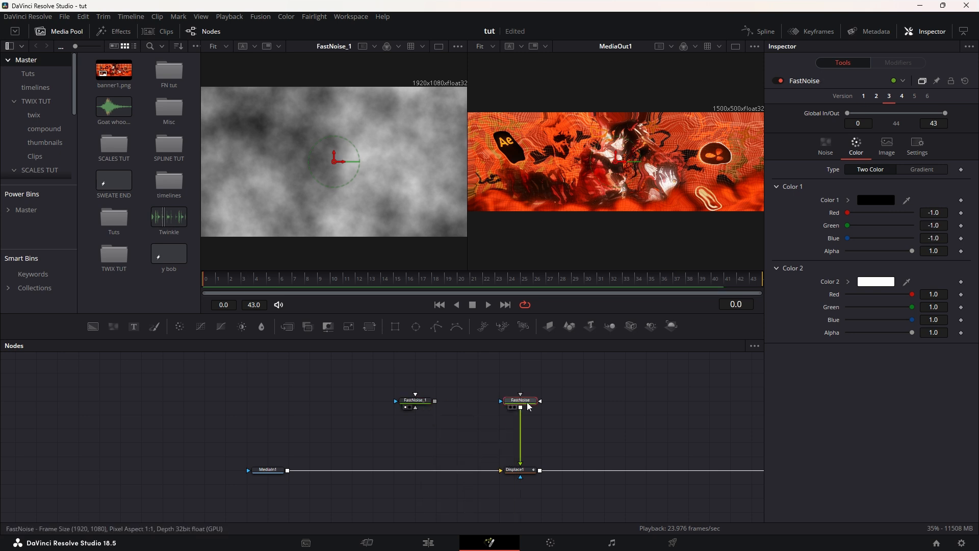
click(408, 403)
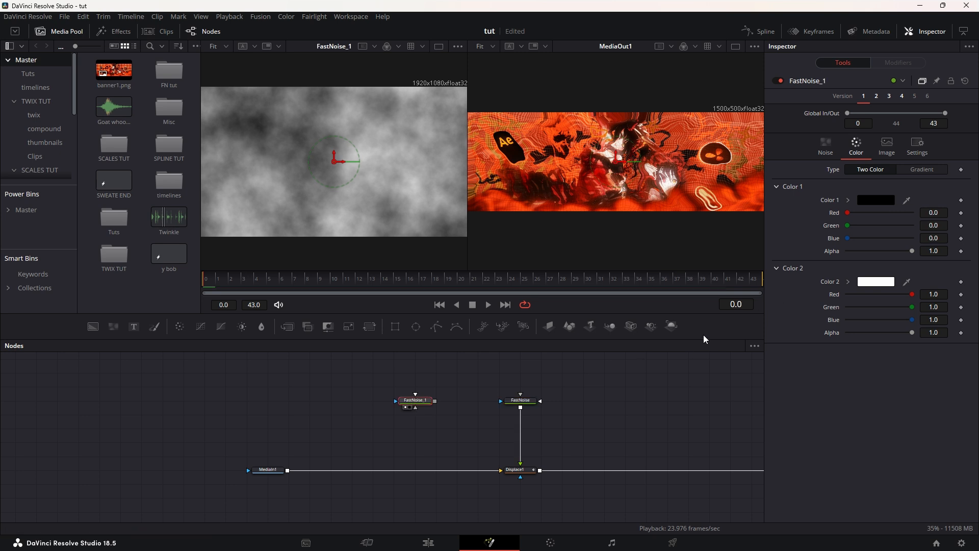
click(944, 213)
text(-1)
key(Tab)
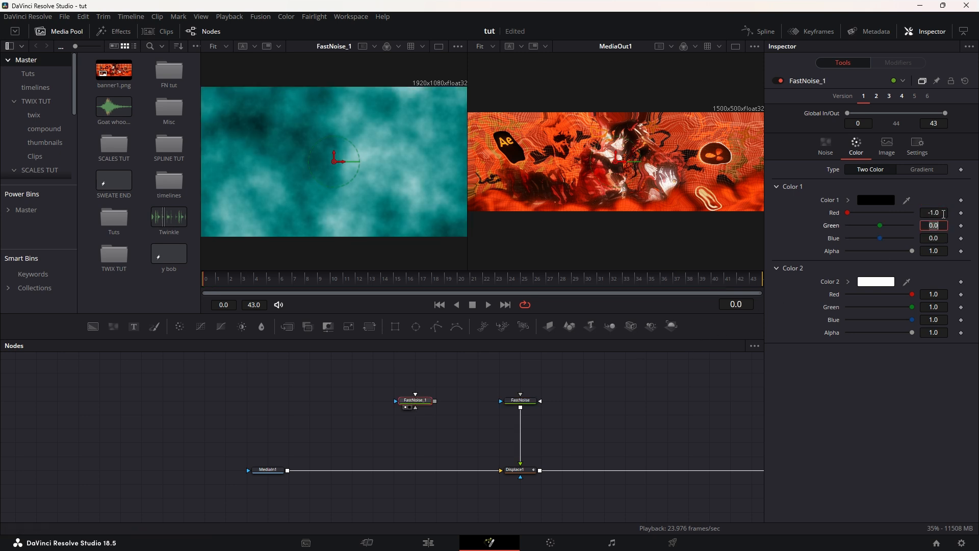
text(-1)
key(Tab)
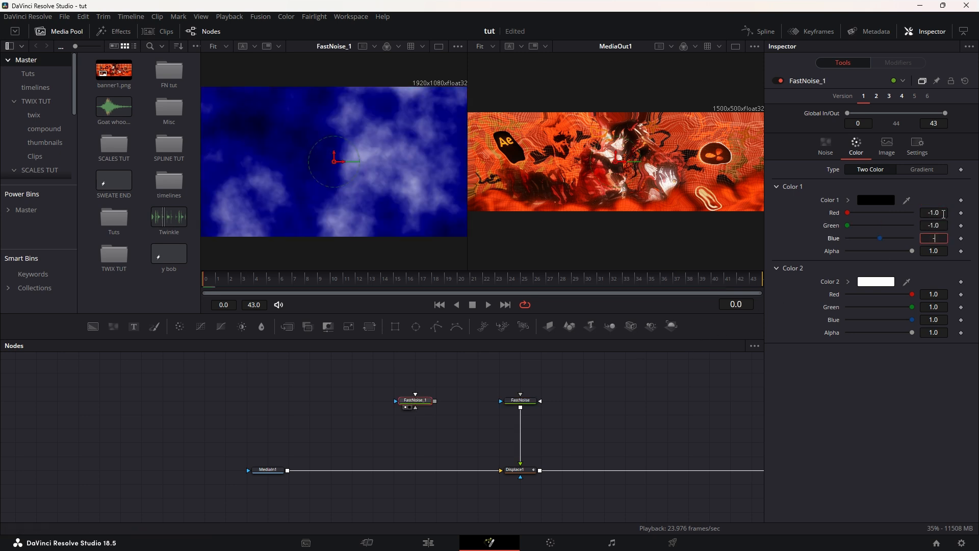
text(-1)
key(Tab)
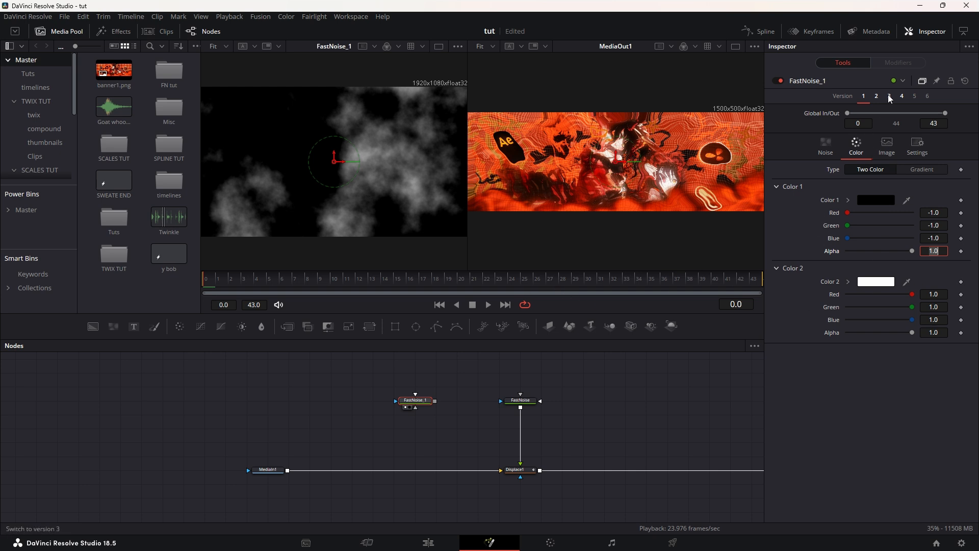
Check FastNoise's color settings and compare the outputs of FastNoise and FastNoise_1 in the first viewer.
click(520, 399)
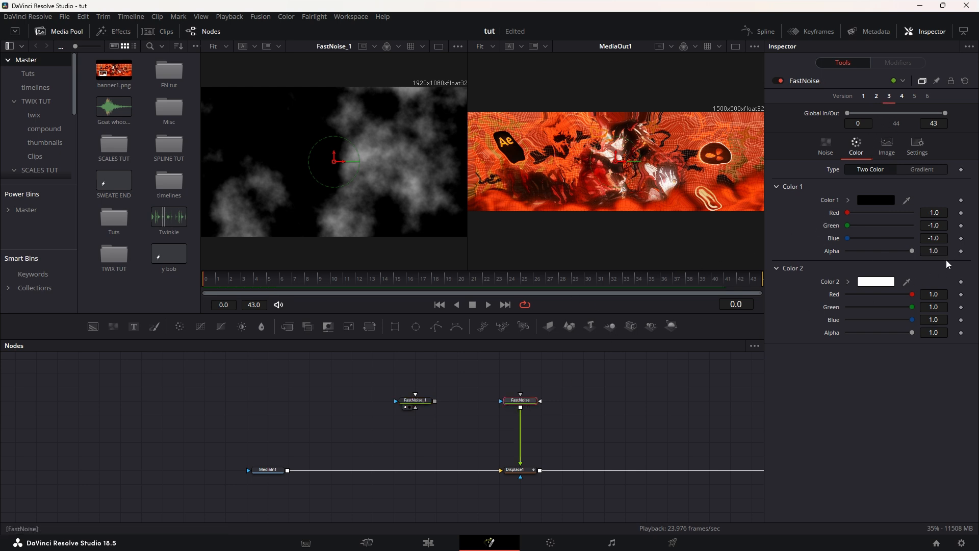
click(919, 170)
click(892, 170)
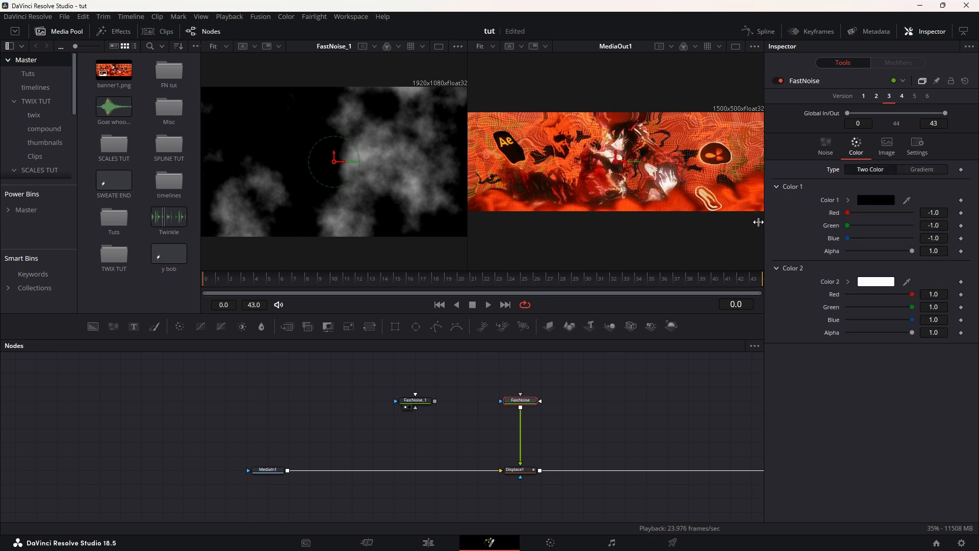
key(1)
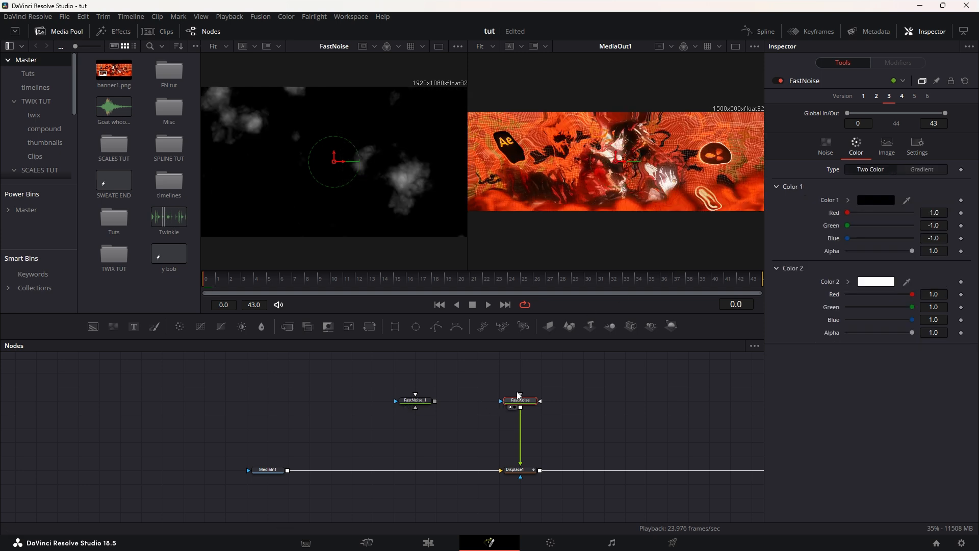
click(415, 400)
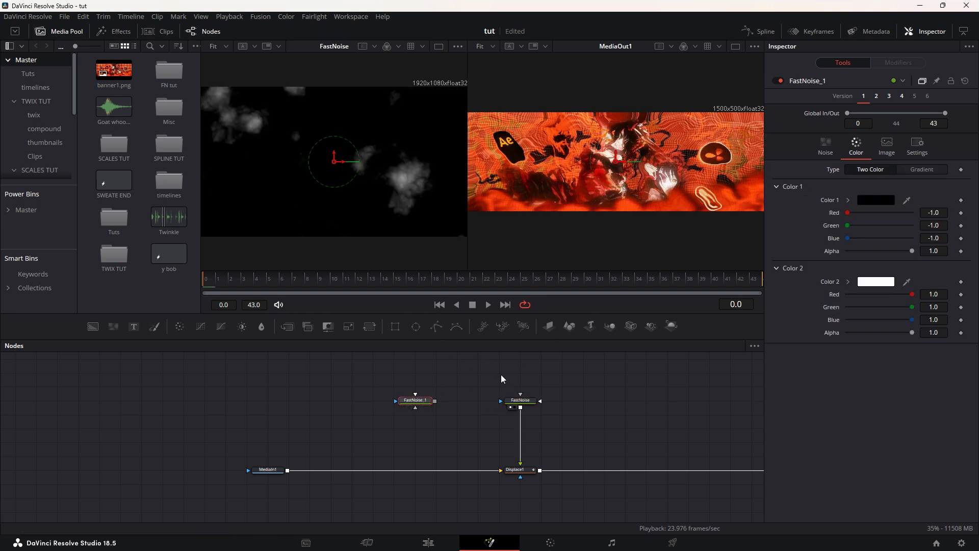
key(1)
Compare both nodes' noise settings and enable Discontinuous on FastNoise_1, showing it in the first viewer.
click(826, 145)
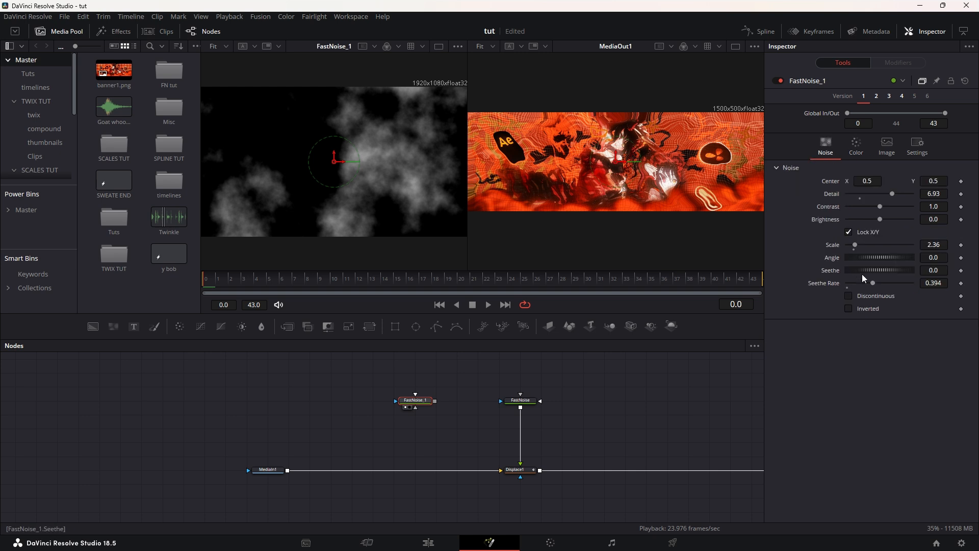
click(521, 400)
key(1)
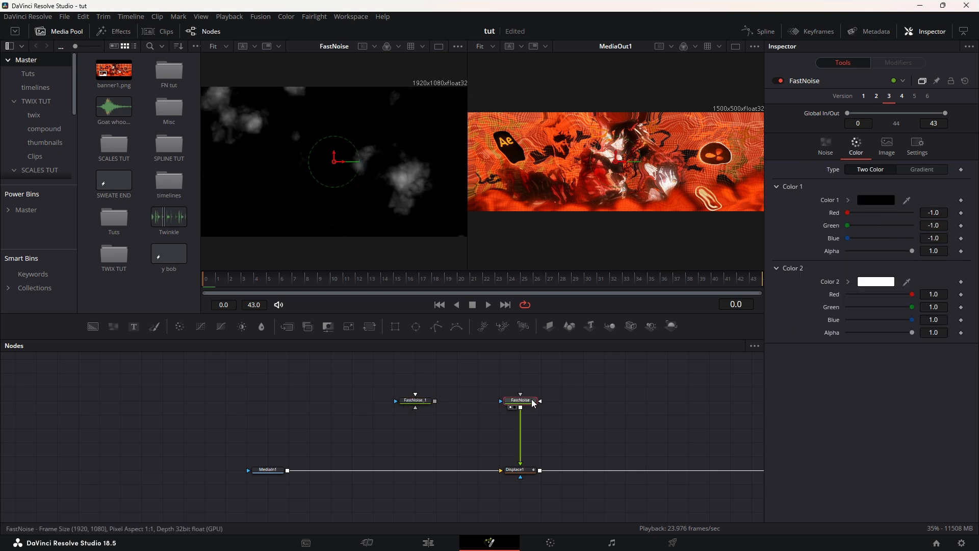
click(825, 147)
click(415, 399)
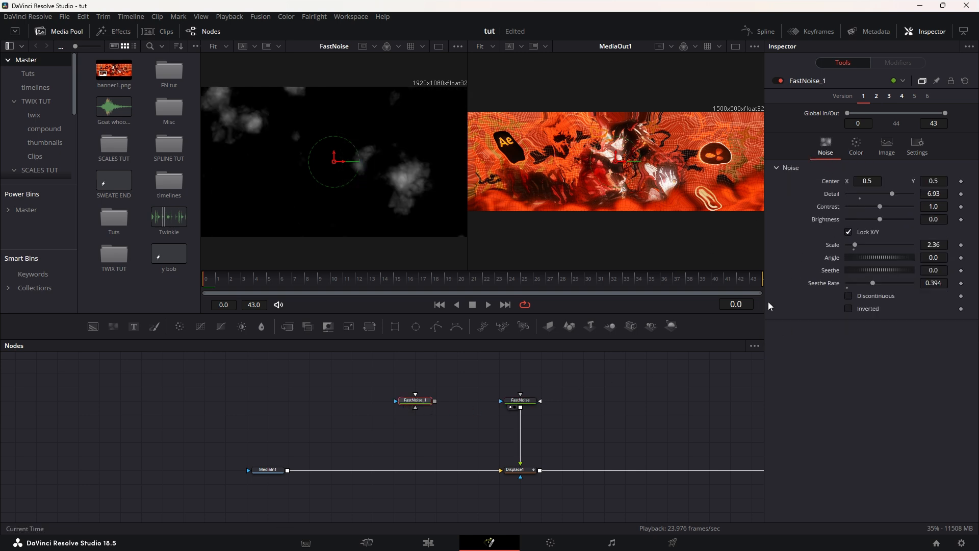
key(1)
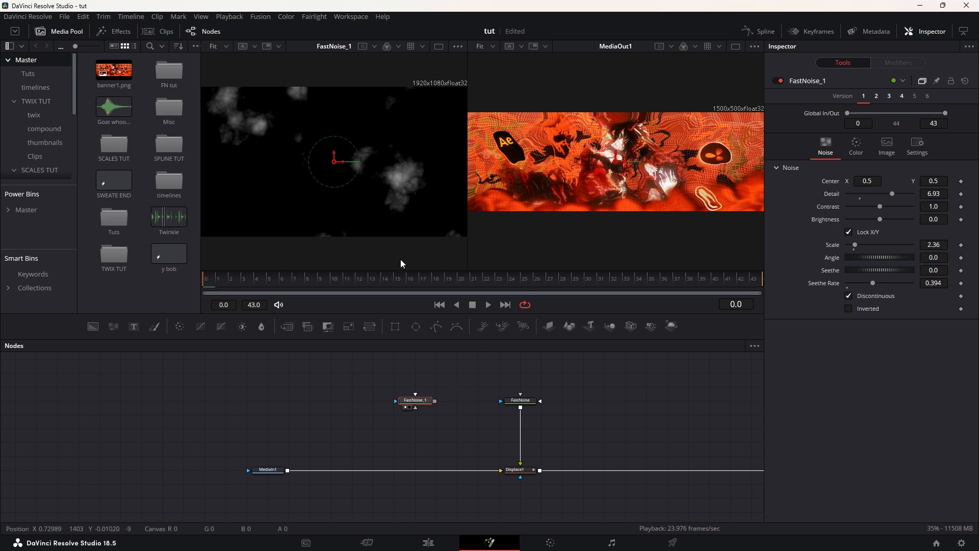
Add a Displace node after MediaIn1 and position it below FastNoise_1, beside the existing Displace1.
click(429, 446)
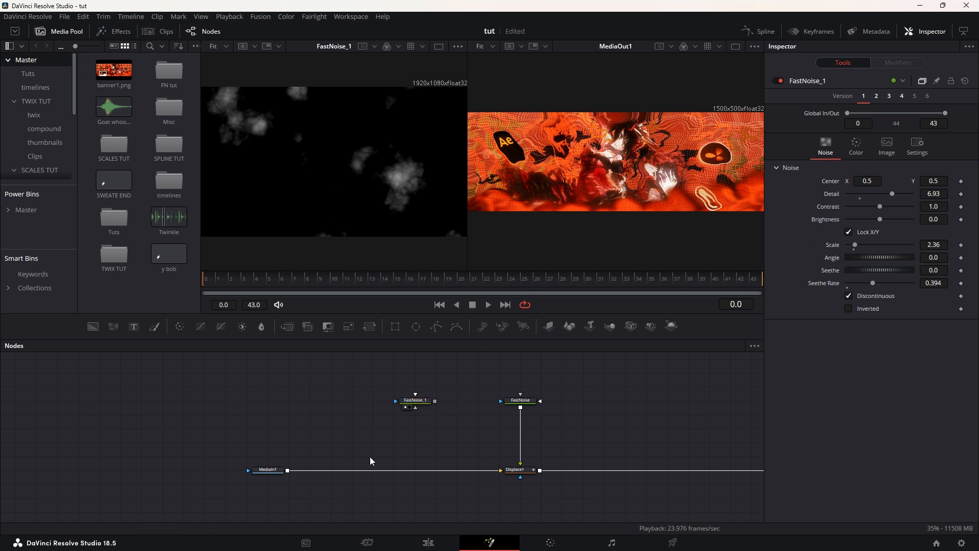
click(269, 470)
key(shift+space)
text(displace)
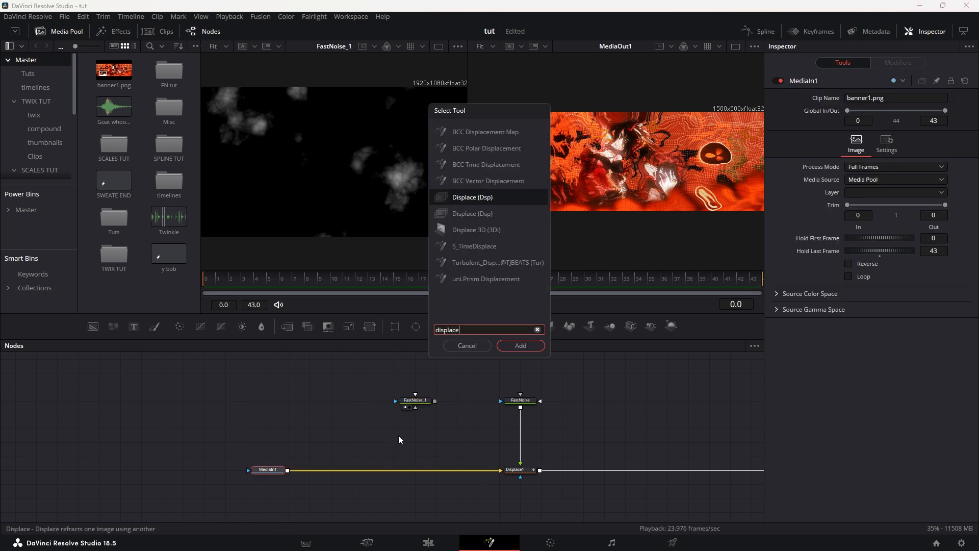
key(Return)
drag(324, 471, 426, 473)
click(523, 472)
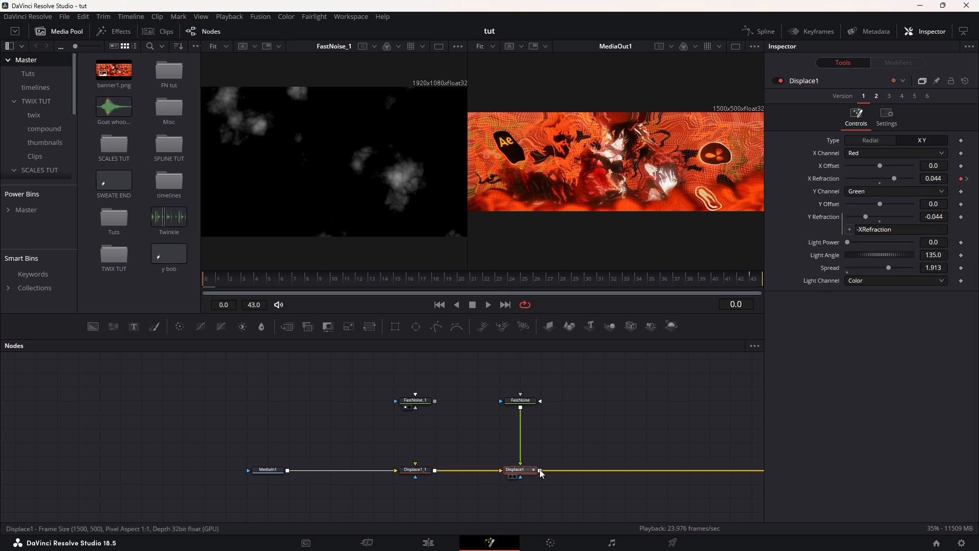
Set the new Displace node's type to XY and drive its Y Refraction with the expression -XRefraction.
click(446, 406)
click(417, 400)
click(416, 470)
click(920, 140)
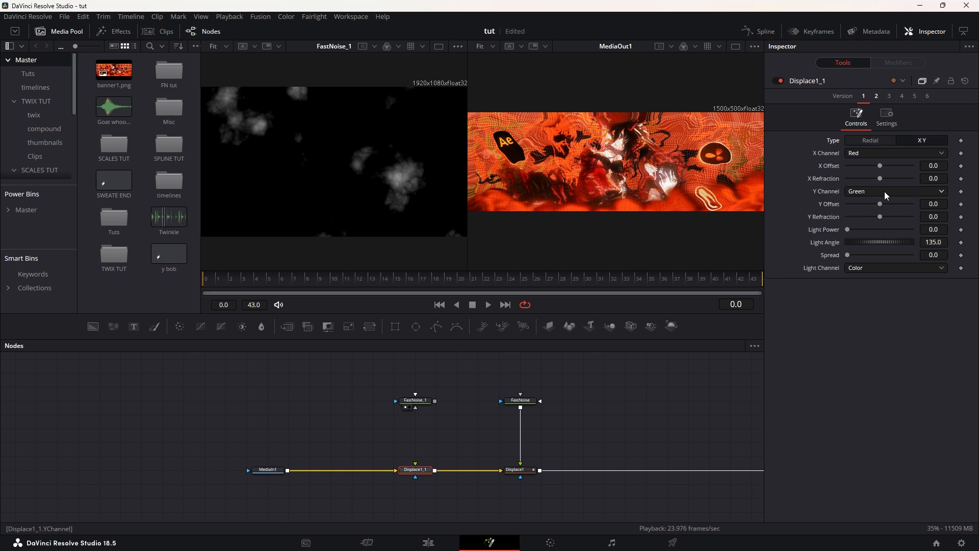
right_click(835, 220)
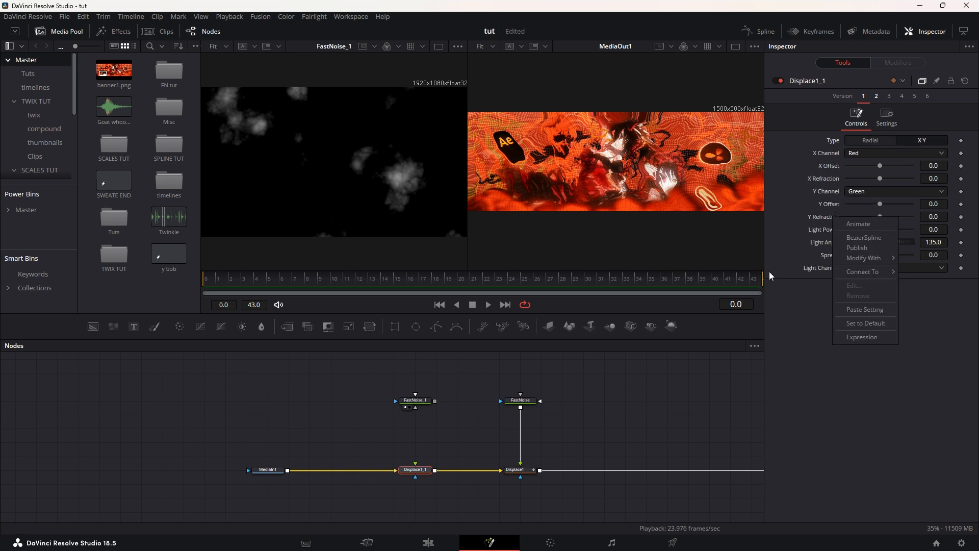
click(867, 341)
drag(853, 230, 934, 179)
click(857, 231)
text(-)
key(Tab)
Connect FastNoise_1 to the new Displace, detach the old Displace1 from the chain, and show the new Displace in the first viewer.
drag(435, 401, 416, 470)
drag(514, 366, 545, 441)
click(422, 470)
key(1)
click(483, 404)
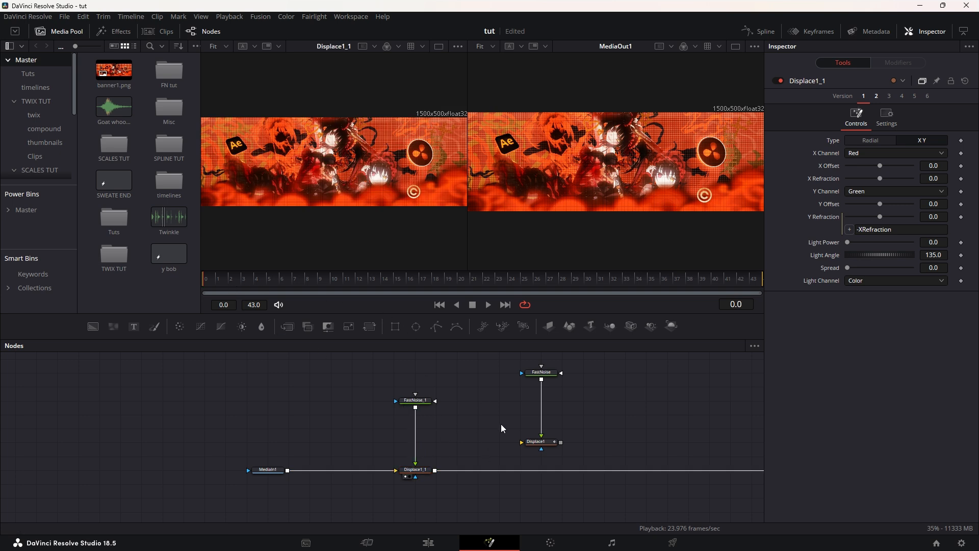
Set Displace1_1's X Refraction to 0.044.
click(415, 400)
click(415, 470)
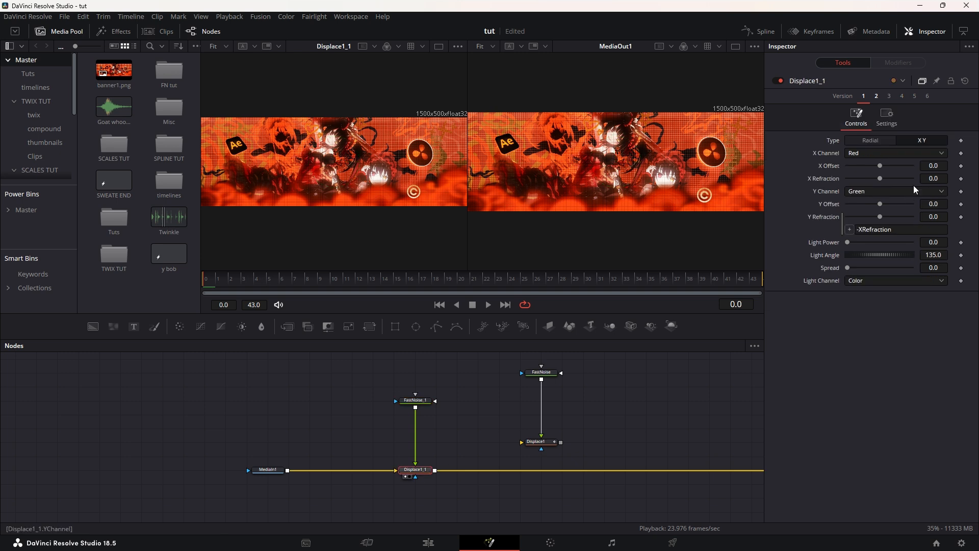
drag(883, 179, 896, 179)
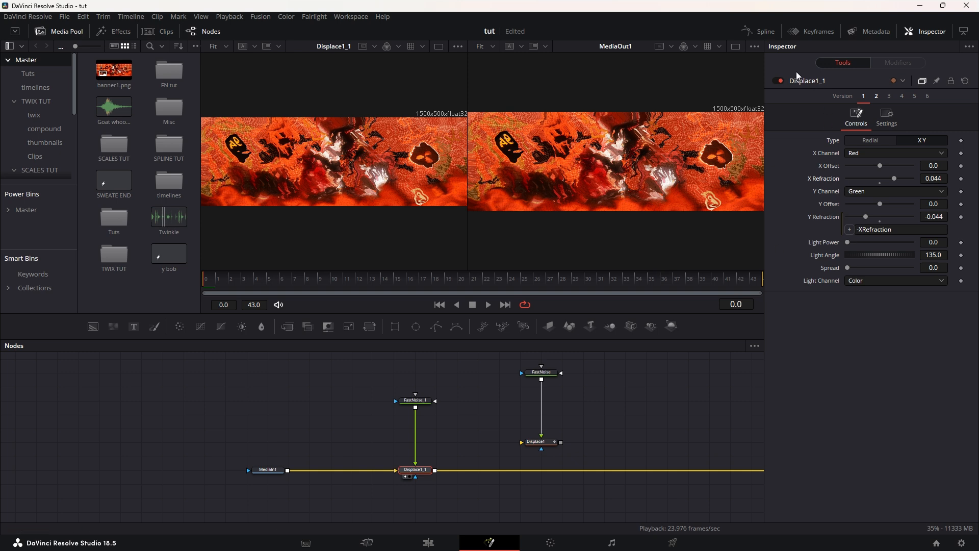
Examine the old Displace1's X Refraction curve in the Spline editor, and close the editor again.
click(760, 32)
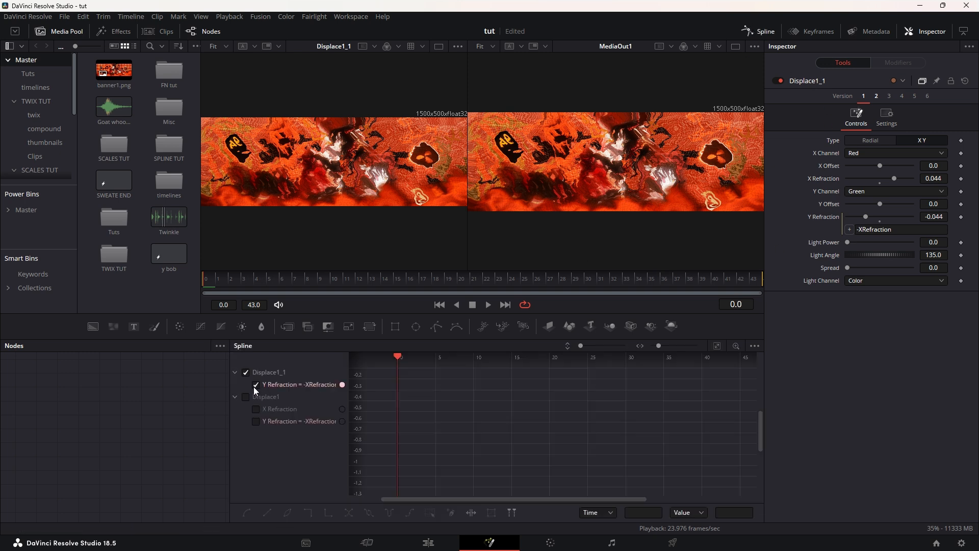
click(256, 409)
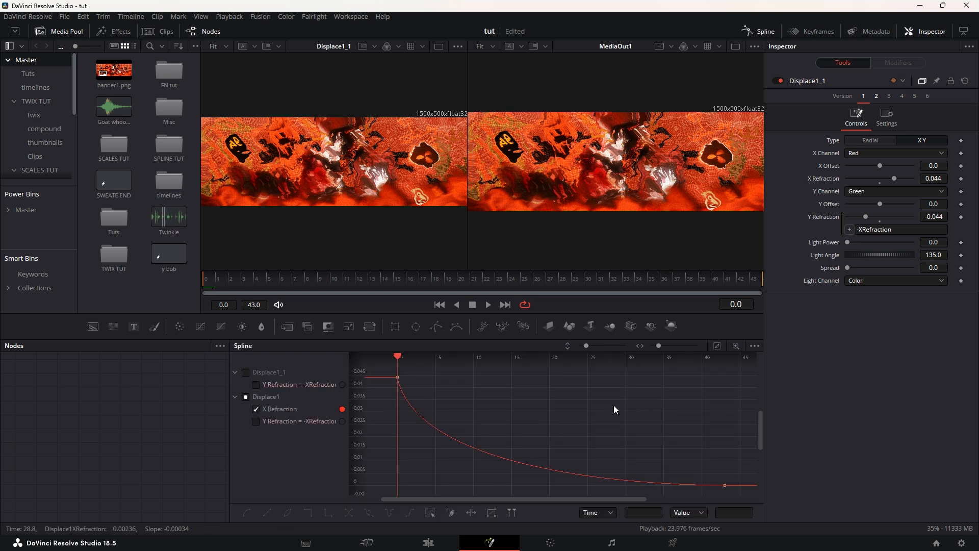
click(256, 409)
click(760, 31)
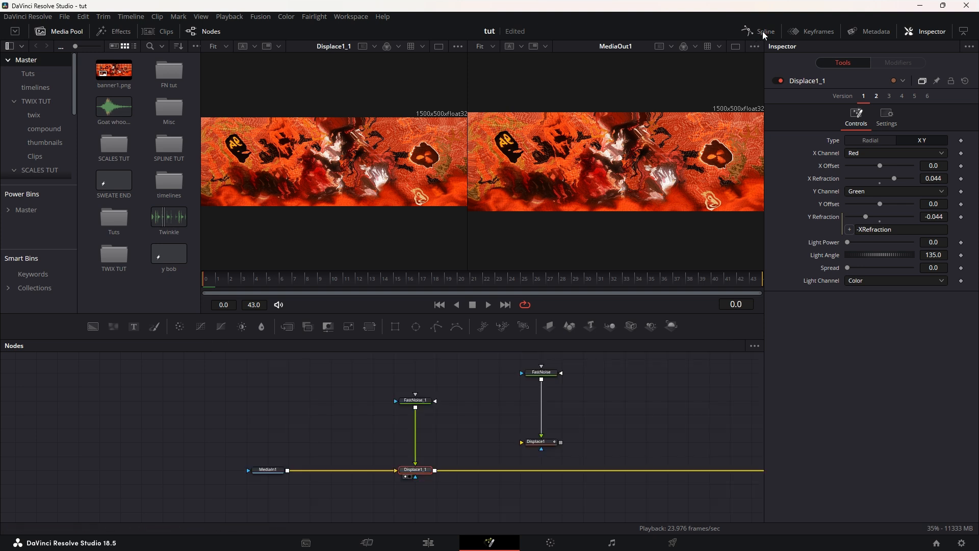
Keyframe Displace1_1's X Refraction from 0.044 at frame 0 to 0 at frame 43.
drag(744, 280, 760, 277)
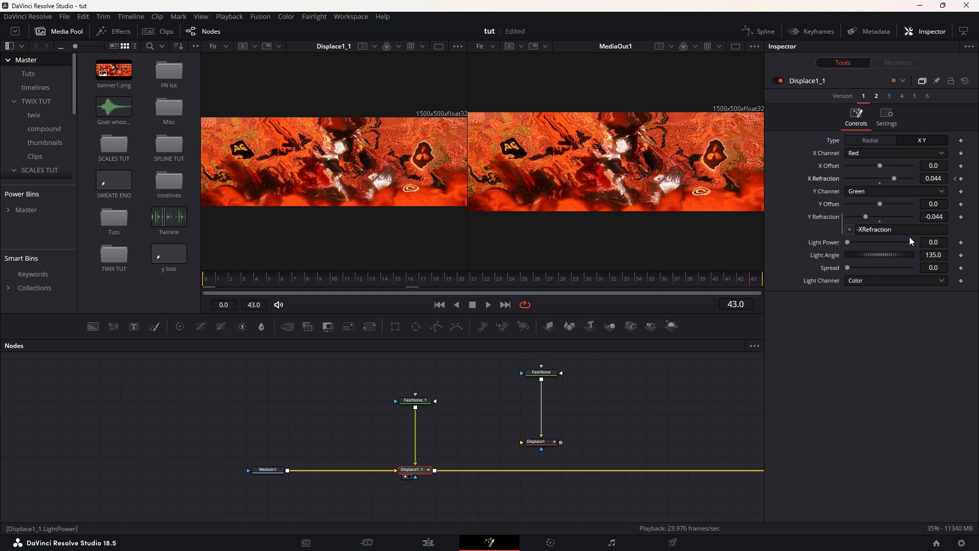
click(961, 179)
click(881, 183)
Ease Displace1_1's X Refraction curve in the Spline editor so it falls steeply from frame 0 and flattens toward frame 43, and close the editor.
click(760, 32)
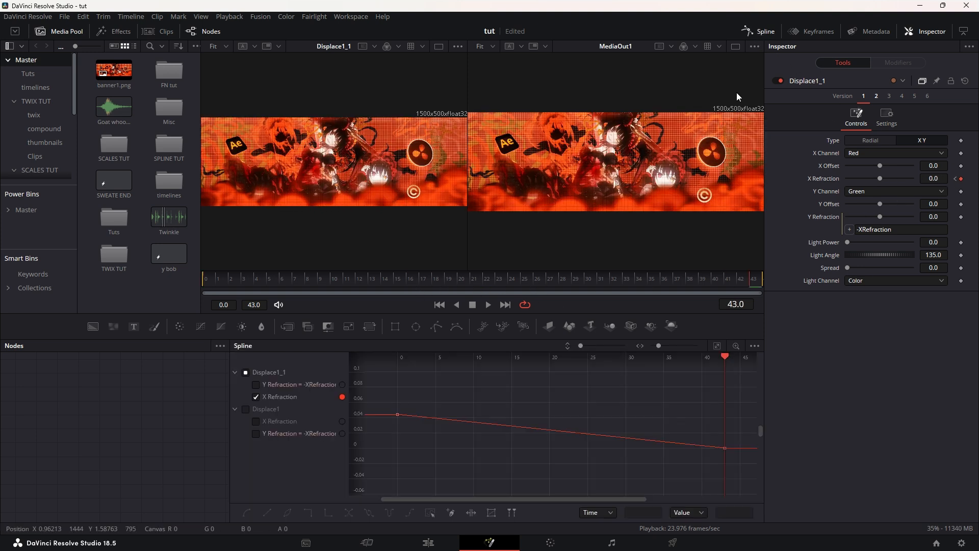
key(f)
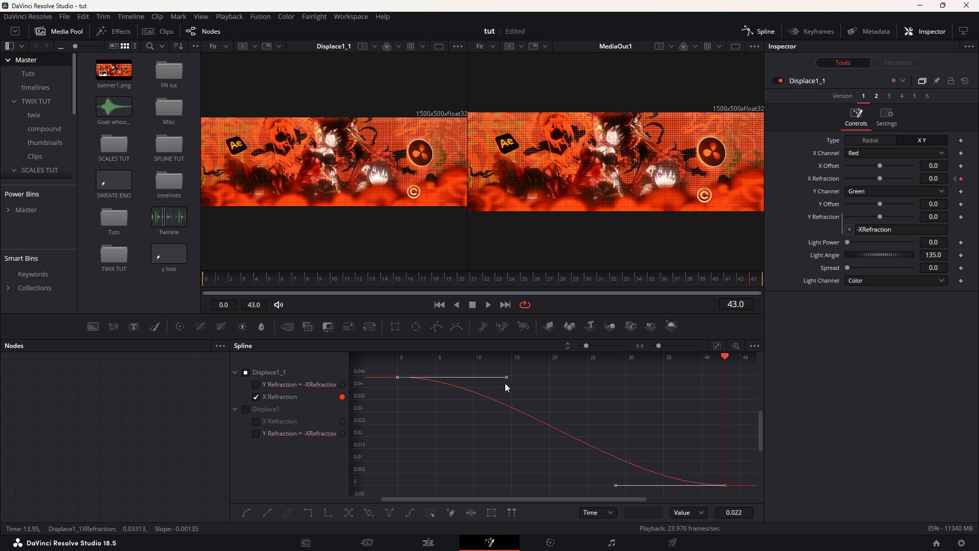
click(507, 381)
key(ctrl+a)
drag(504, 380, 448, 451)
key(ctrl+a)
drag(504, 380, 416, 477)
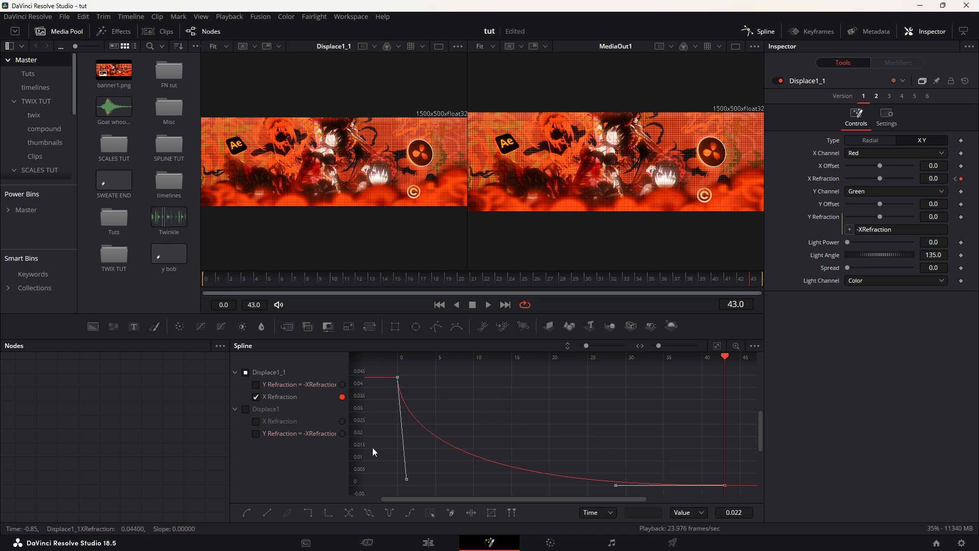
click(256, 397)
click(755, 32)
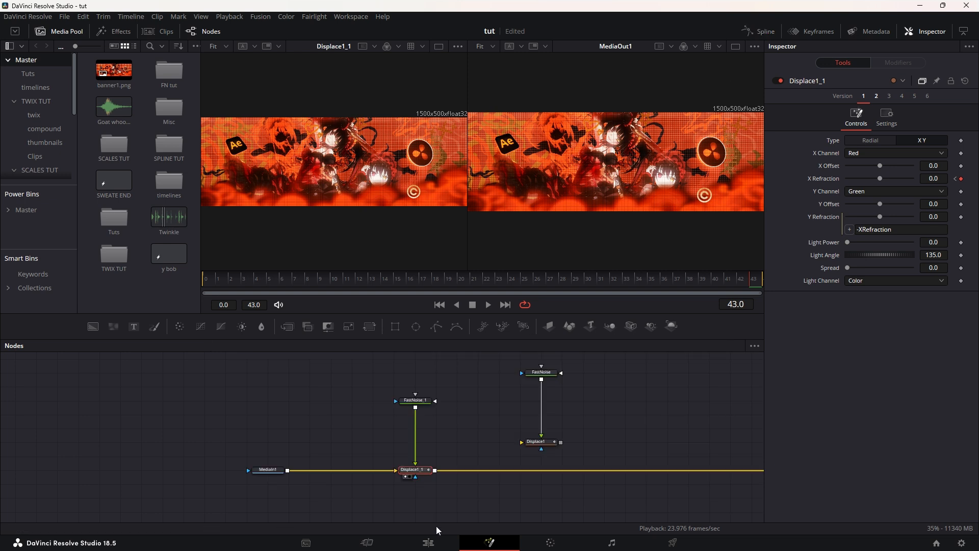
Return to the Edit page and play the banner clip from its start to review the eased displacement.
click(428, 542)
drag(568, 324, 533, 320)
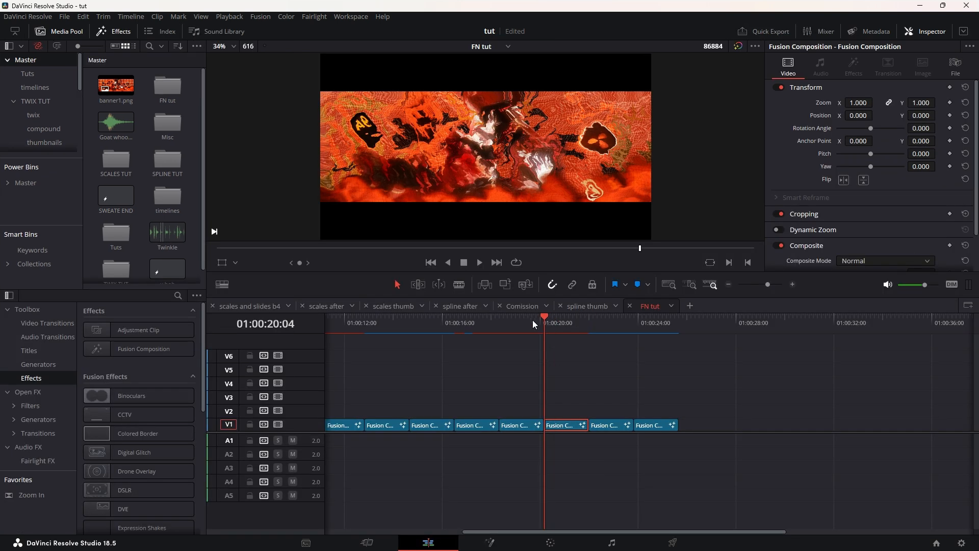
click(477, 262)
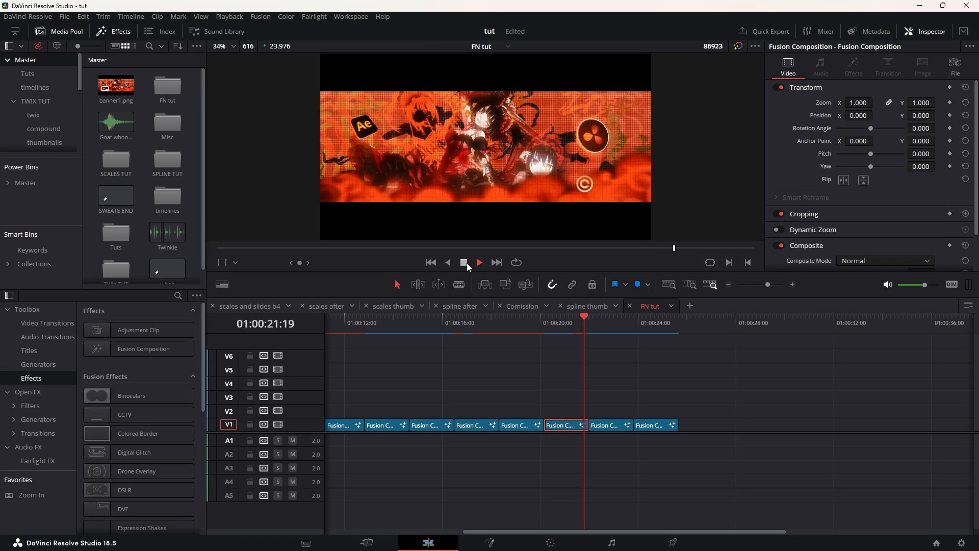
click(467, 262)
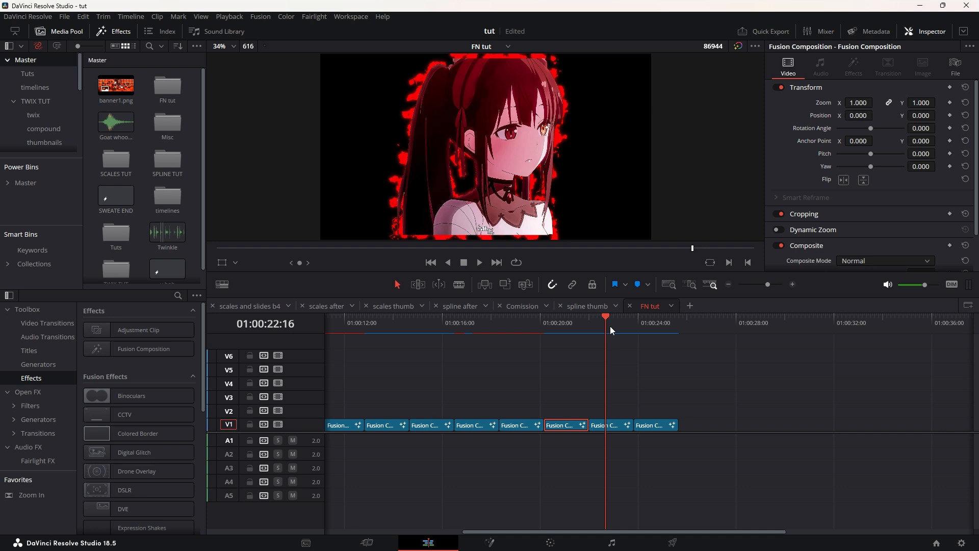
Open the clip of the anime portrait with the red outline, right after the banner clip on V1, in Fusion.
click(612, 424)
key(shift+5)
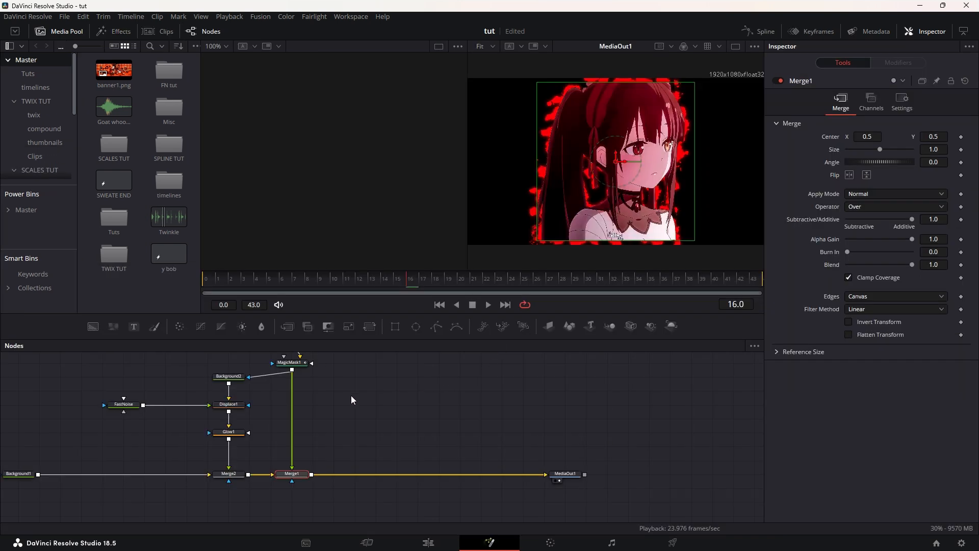
drag(351, 396, 556, 408)
Take FastNoise and Displace1 out of the portrait's outline chain to compare, and insert them again between Background2 and Glow1.
drag(317, 405, 337, 417)
click(374, 366)
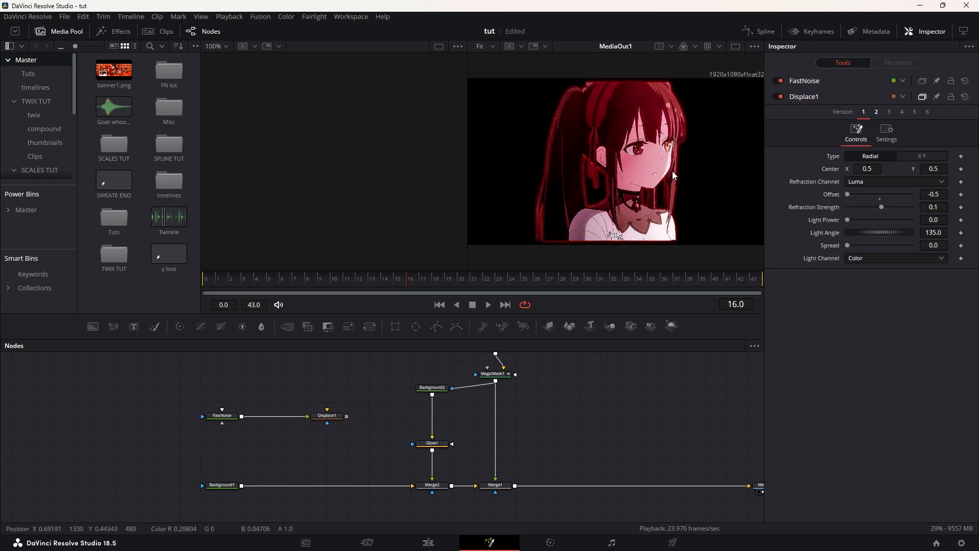
drag(203, 405, 444, 425)
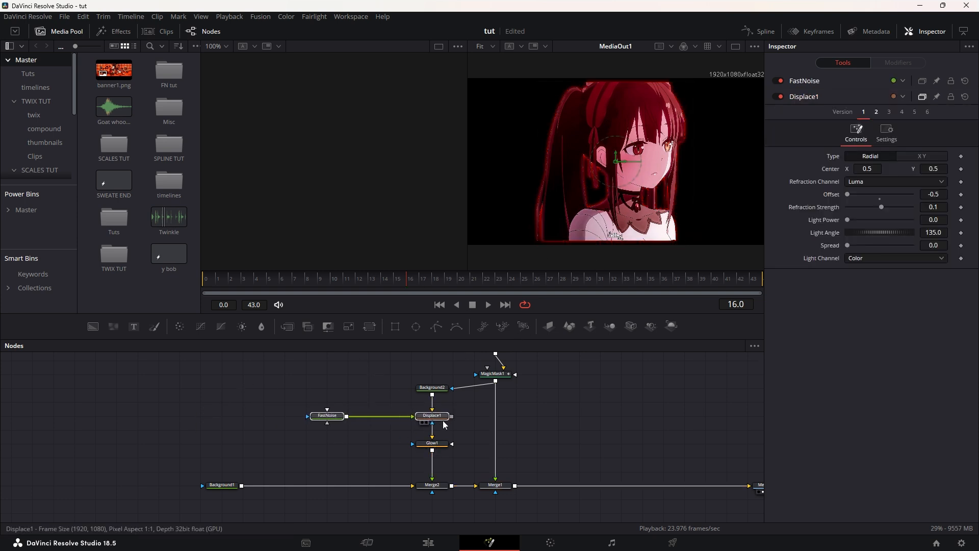
click(383, 391)
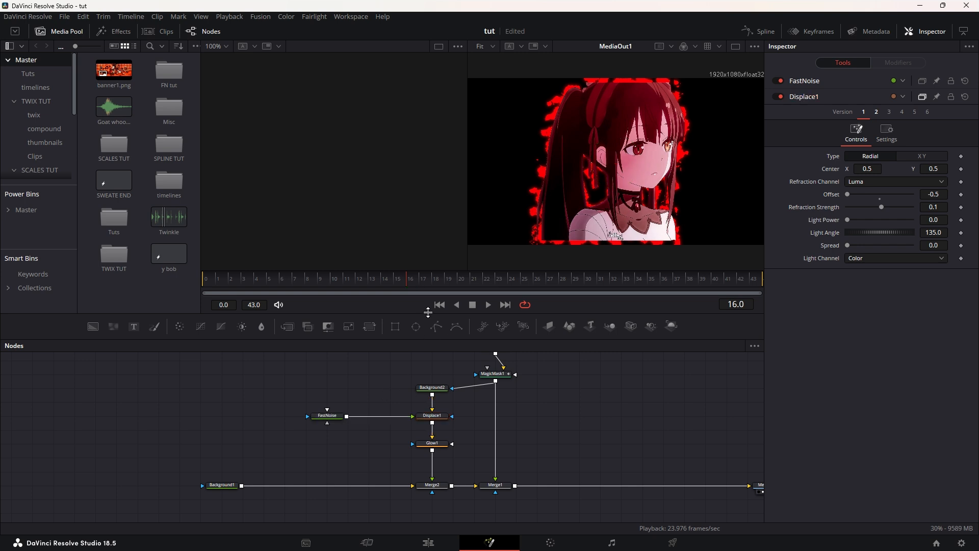
Scrub through the outline animation, return to frame 0, and examine the FastNoise settings.
drag(401, 278, 302, 285)
key(Home)
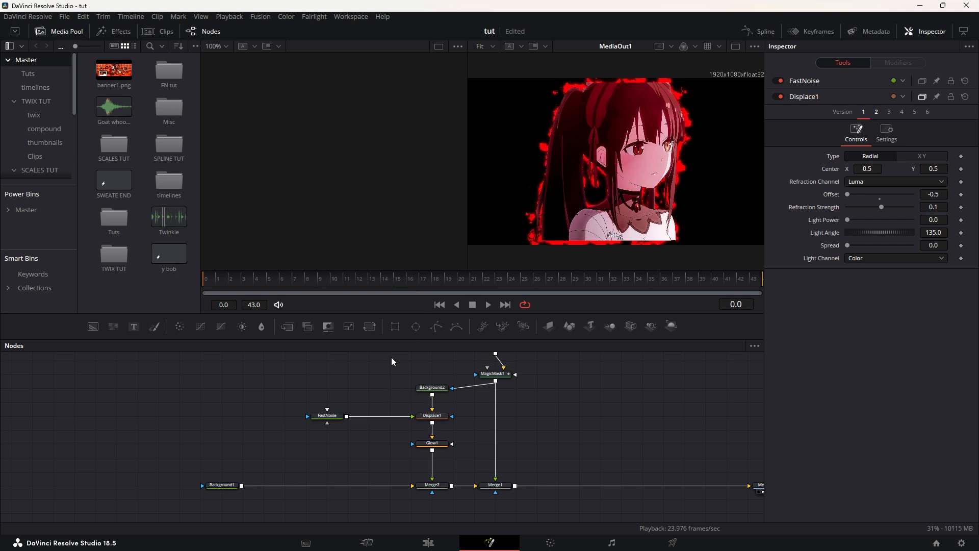
click(339, 416)
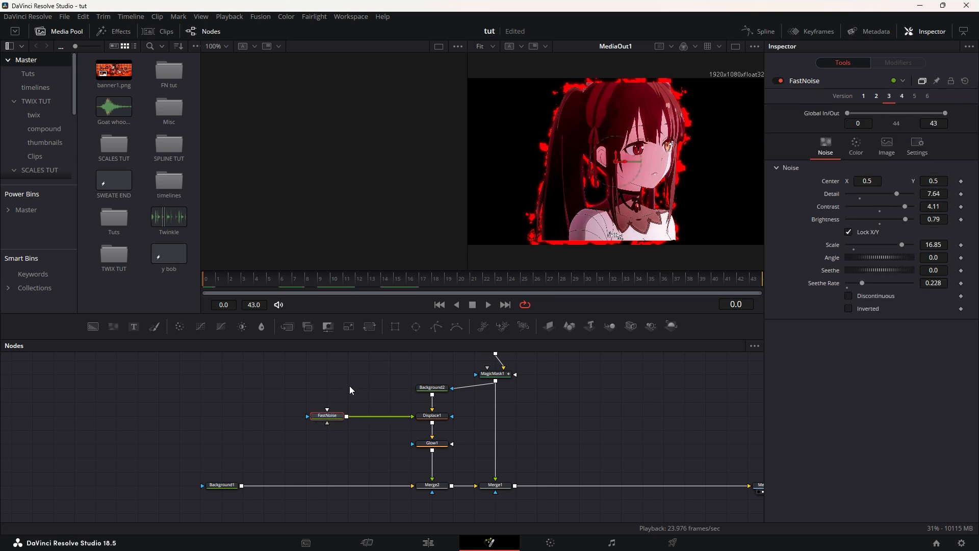
Add a second FastNoise in free space beside the existing one, show it in the first viewer, and switch it to version 3.
scroll(354, 386, left, 5)
drag(489, 486, 226, 488)
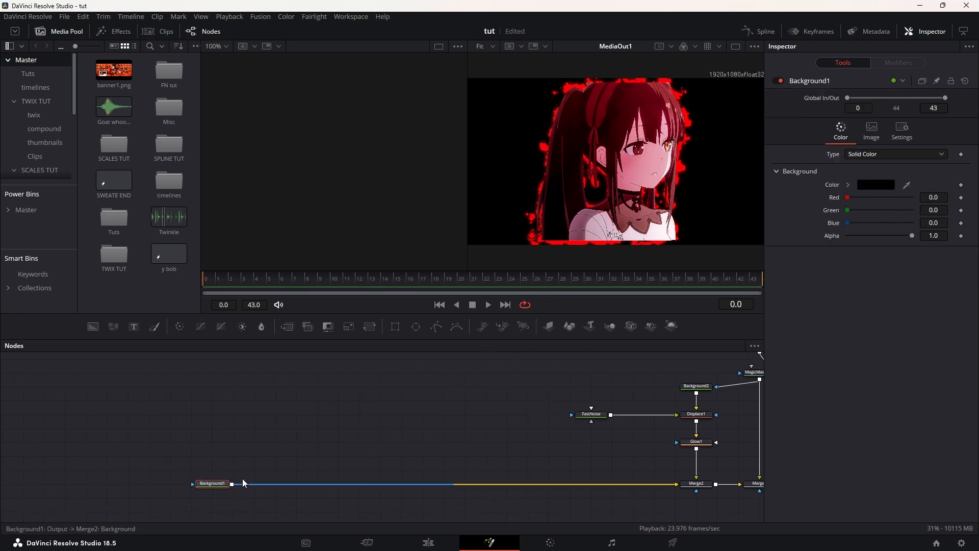
drag(113, 326, 412, 416)
key(1)
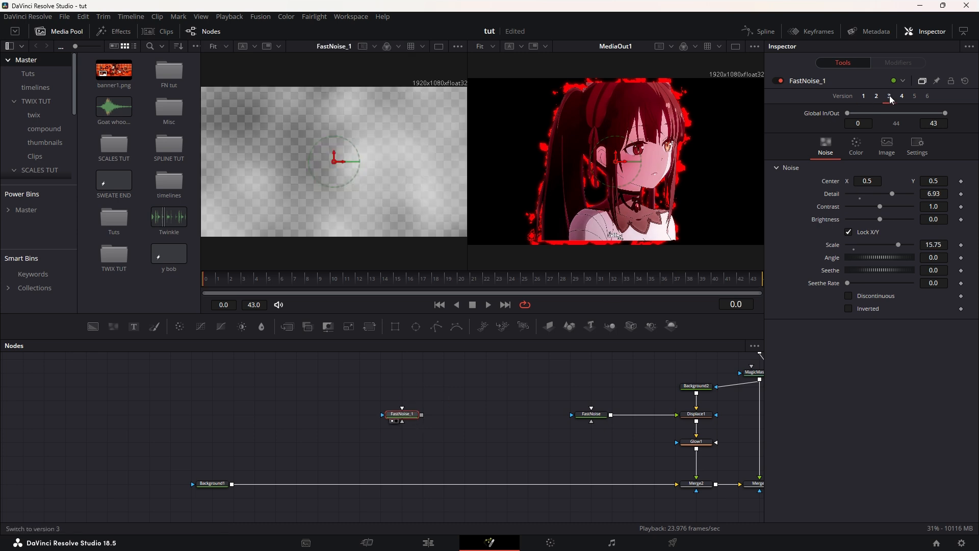
click(890, 98)
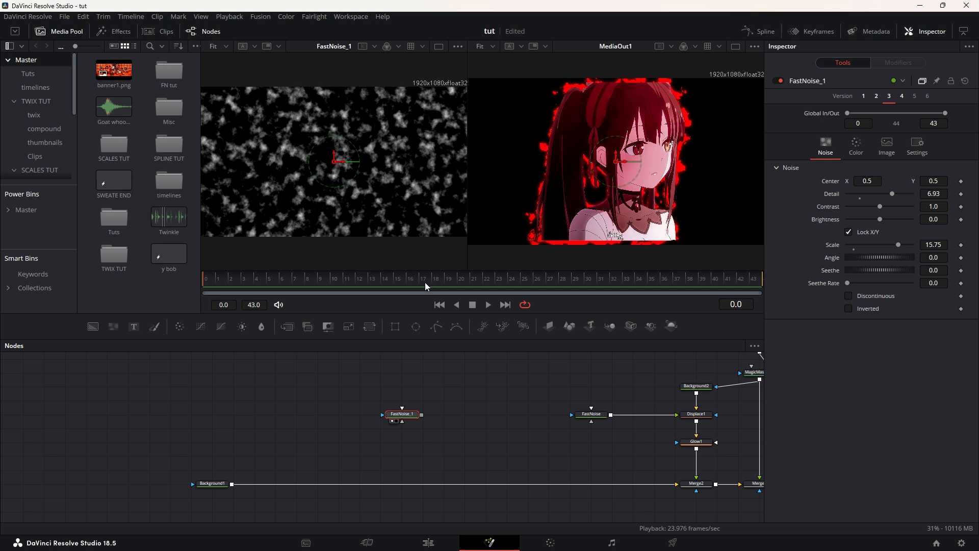
Examine FastNoise_1's color values and compare its noise settings with those of the original FastNoise.
click(846, 153)
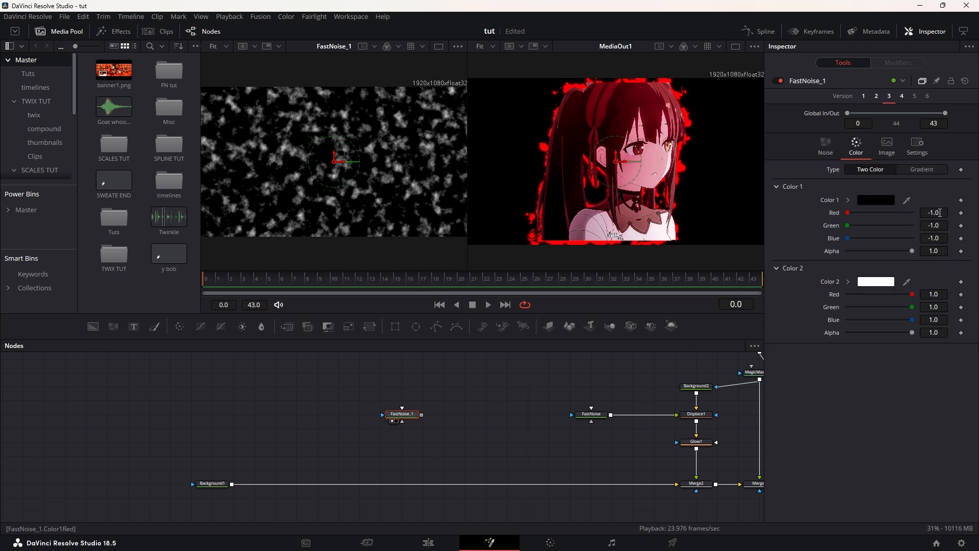
click(831, 144)
click(591, 414)
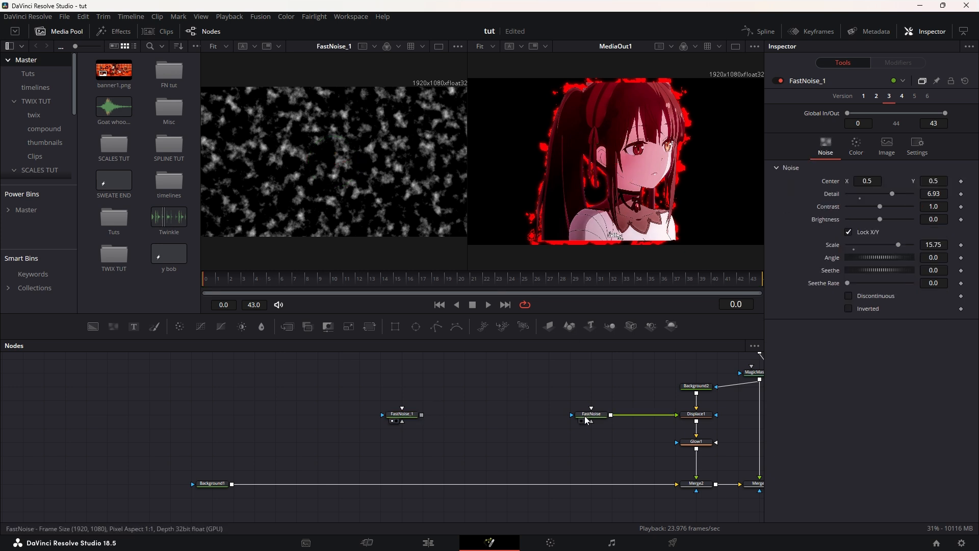
click(401, 414)
click(591, 415)
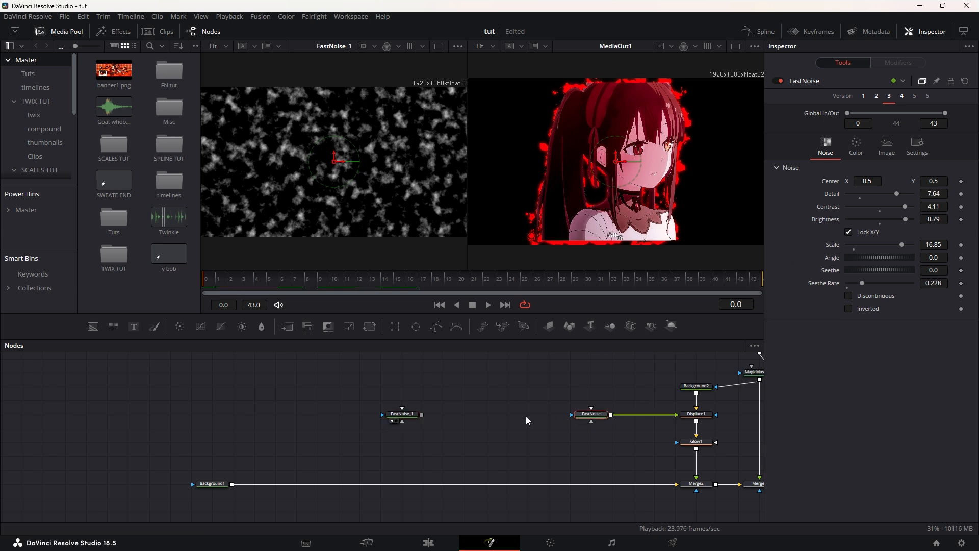
Set FastNoise_1's Contrast to 3.22 and its Brightness to 0.48, using the original FastNoise as reference.
click(413, 419)
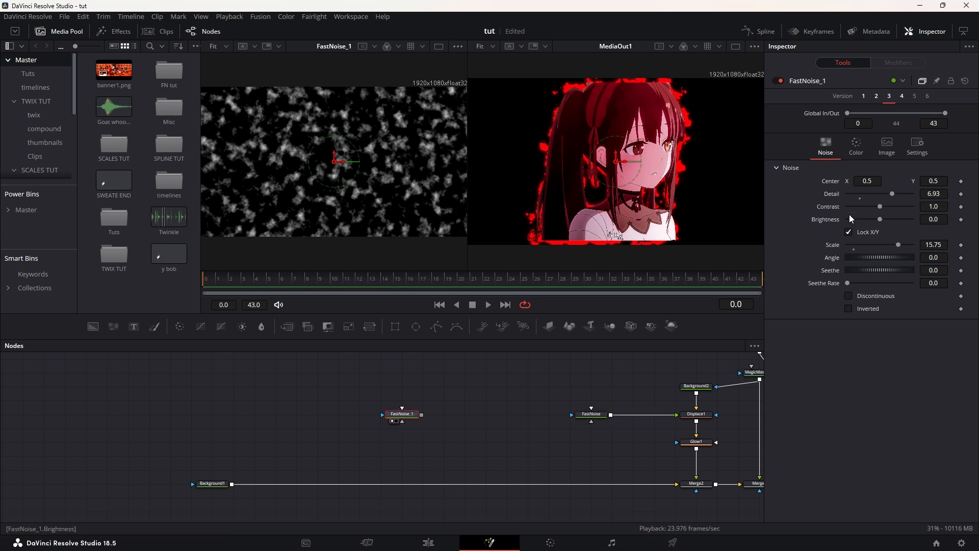
drag(894, 208, 896, 207)
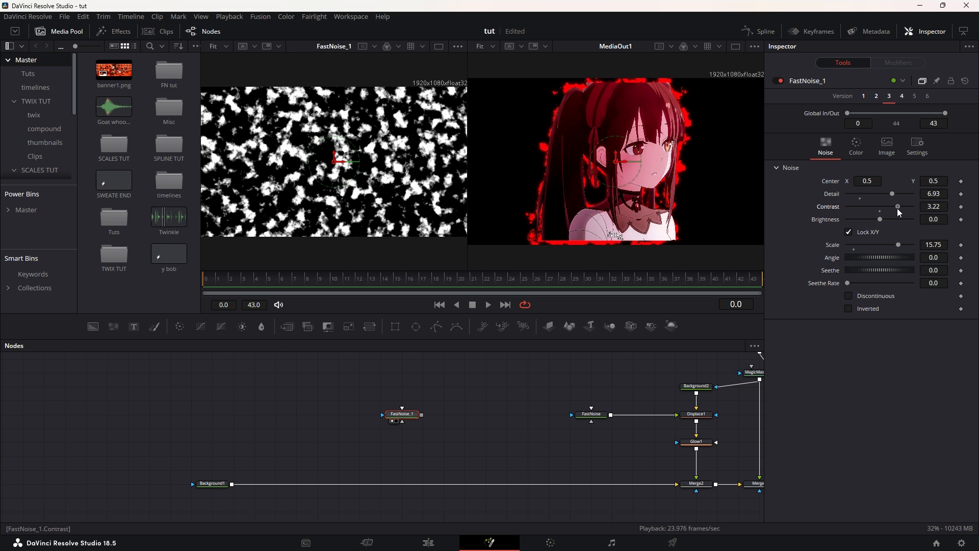
click(591, 414)
click(402, 414)
drag(880, 220, 897, 221)
Set FastNoise_1's Scale to 16.69 and its Seethe Rate to 0.299, using the original FastNoise as reference.
click(591, 414)
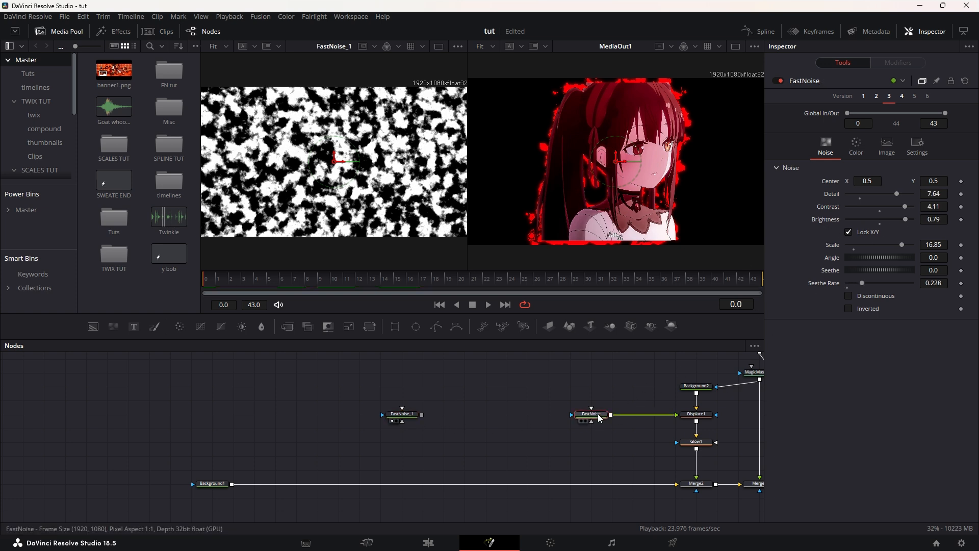
click(403, 415)
drag(899, 245, 903, 245)
click(591, 414)
click(401, 414)
drag(857, 283, 868, 283)
drag(867, 283, 866, 284)
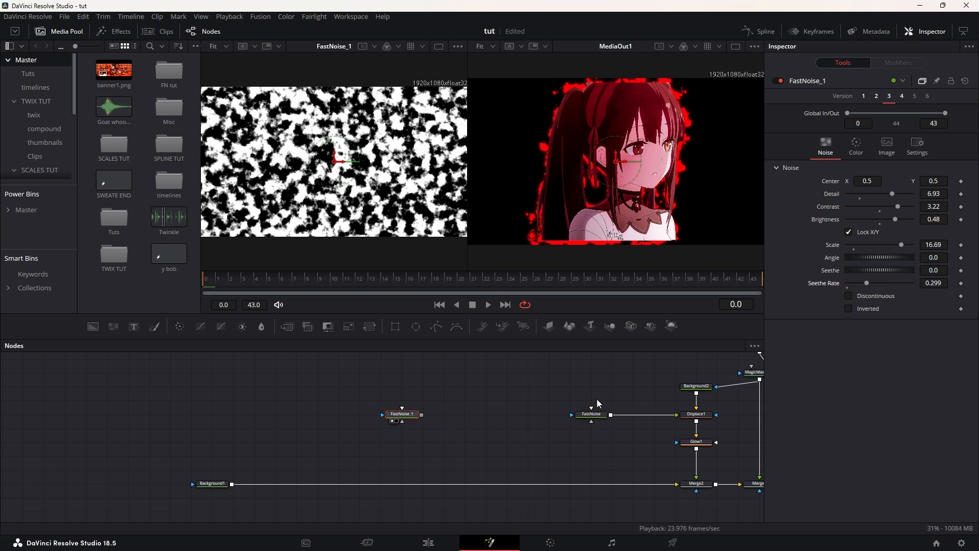
Detach the existing outline node group ending in Merge2 and Merge1 from Background1 and MediaOut1, and move it aside.
drag(525, 406, 432, 419)
drag(369, 427, 494, 417)
drag(581, 437, 326, 439)
drag(317, 361, 558, 510)
click(552, 477)
drag(589, 415, 651, 453)
Examine MediaIn2, MagicMask1 and the masked red Background2 one after another in the first viewer.
click(610, 374)
key(1)
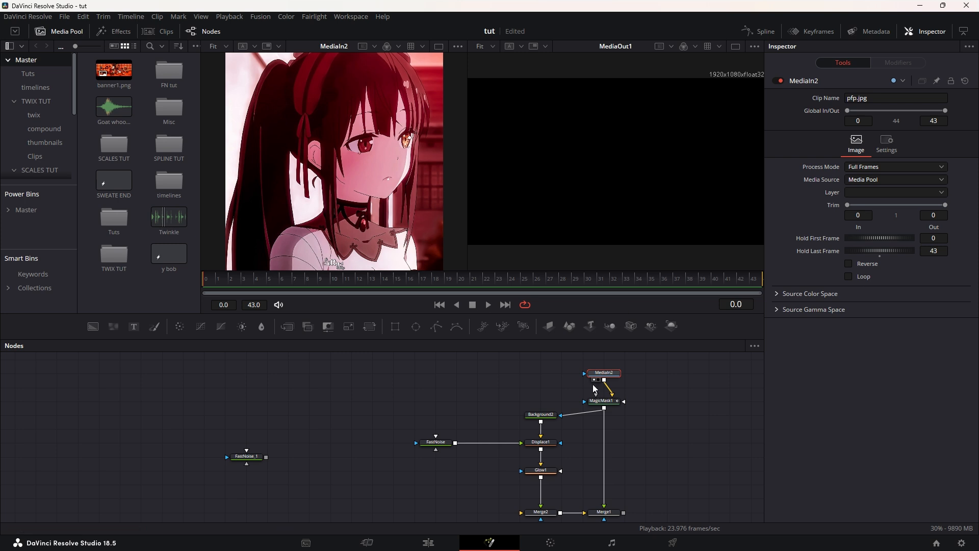
click(601, 401)
key(1)
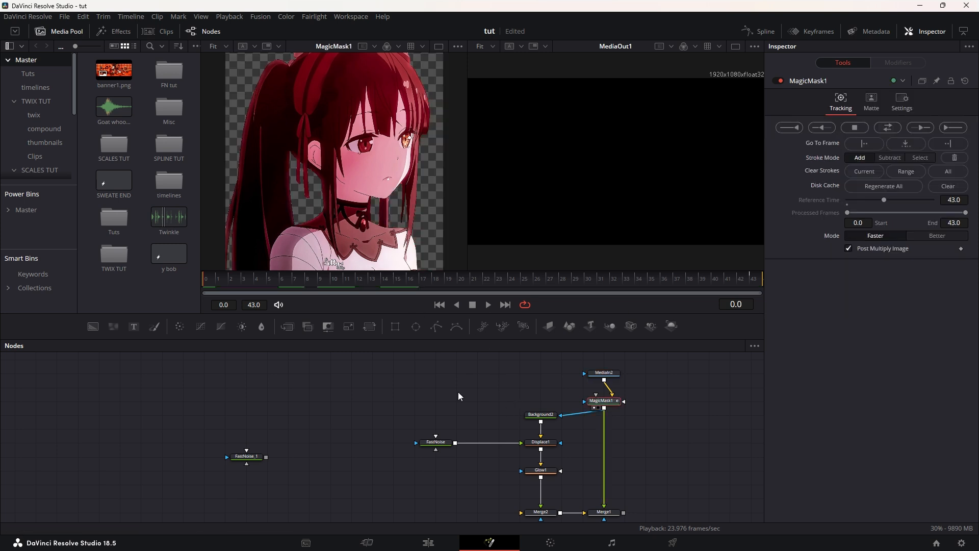
click(541, 415)
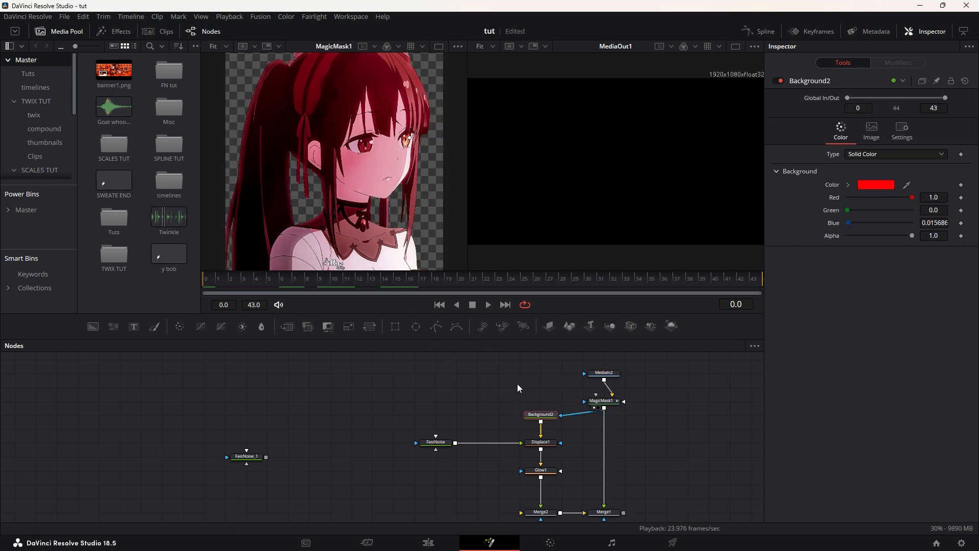
key(1)
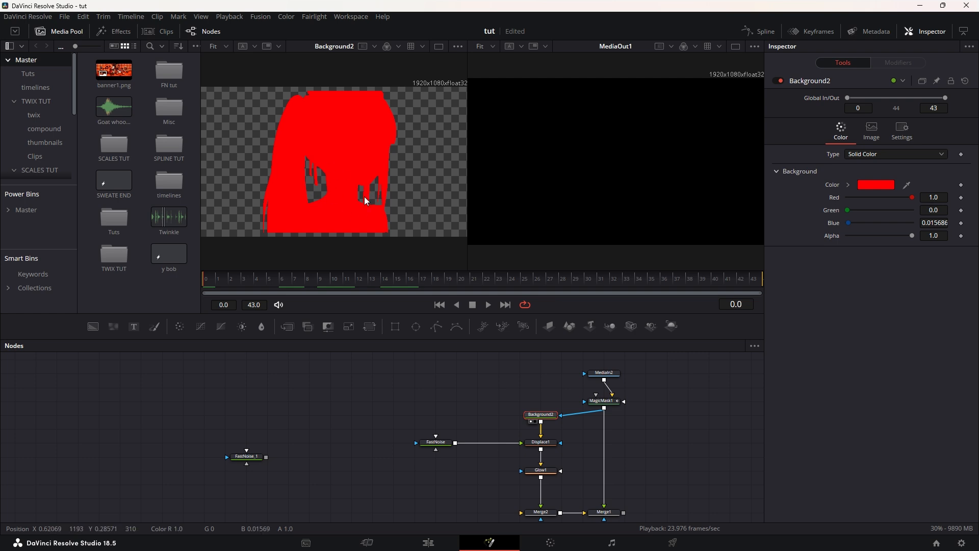
mouse_move(556, 417)
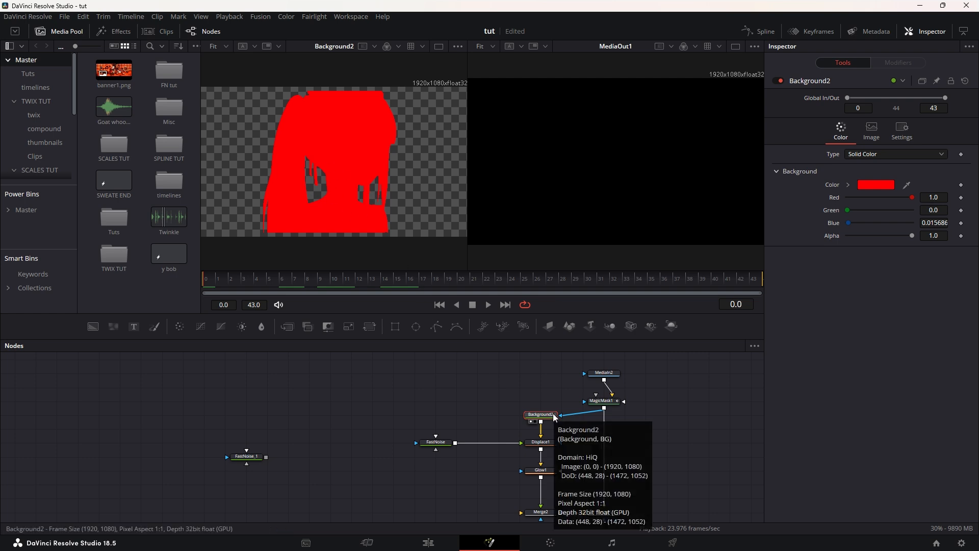
Examine the Displace1 and FastNoise settings and show Displace1's output in the first viewer.
click(541, 443)
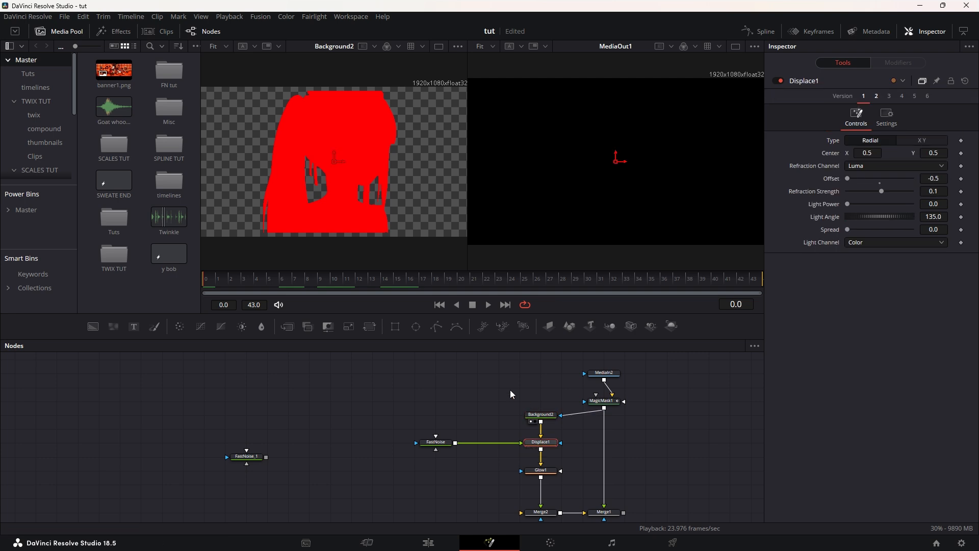
click(442, 443)
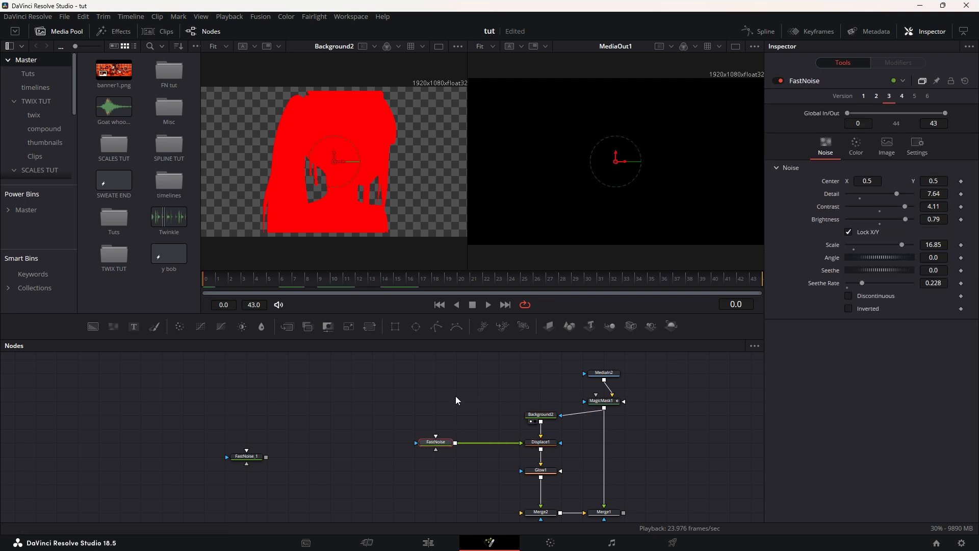
click(545, 442)
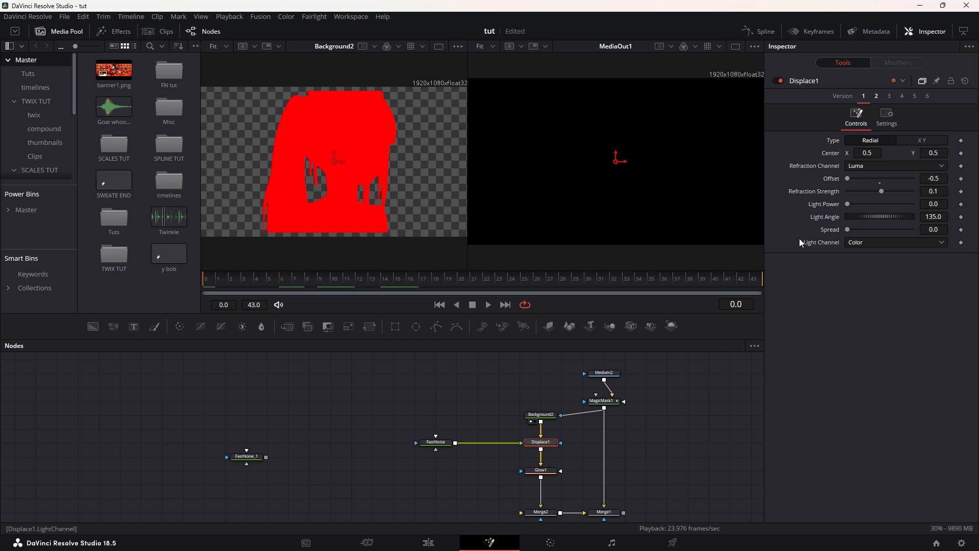
key(1)
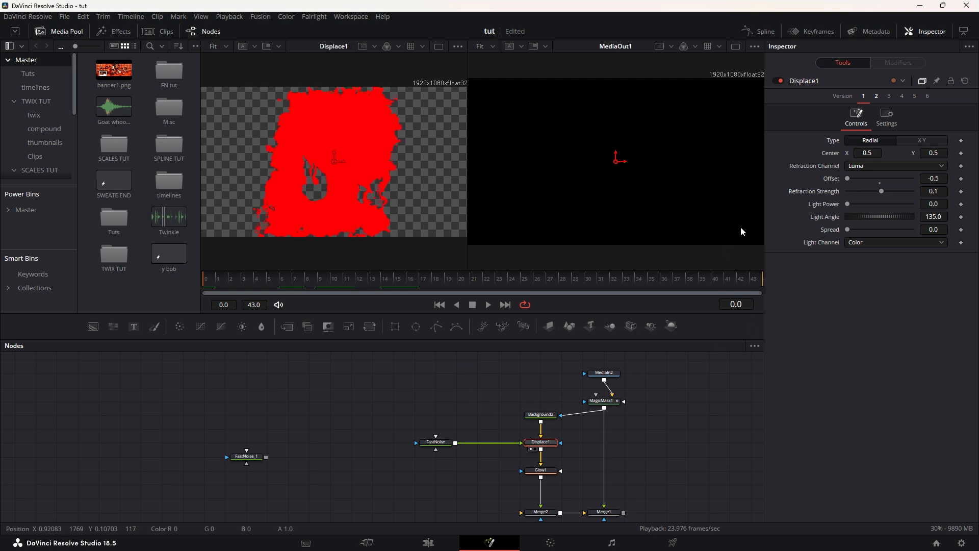
Try Displace1's Refraction Strength at 0.0 and other values, and set it back to 0.1.
mouse_move(883, 193)
mouse_down()
mouse_move(864, 192)
mouse_move(878, 190)
mouse_up()
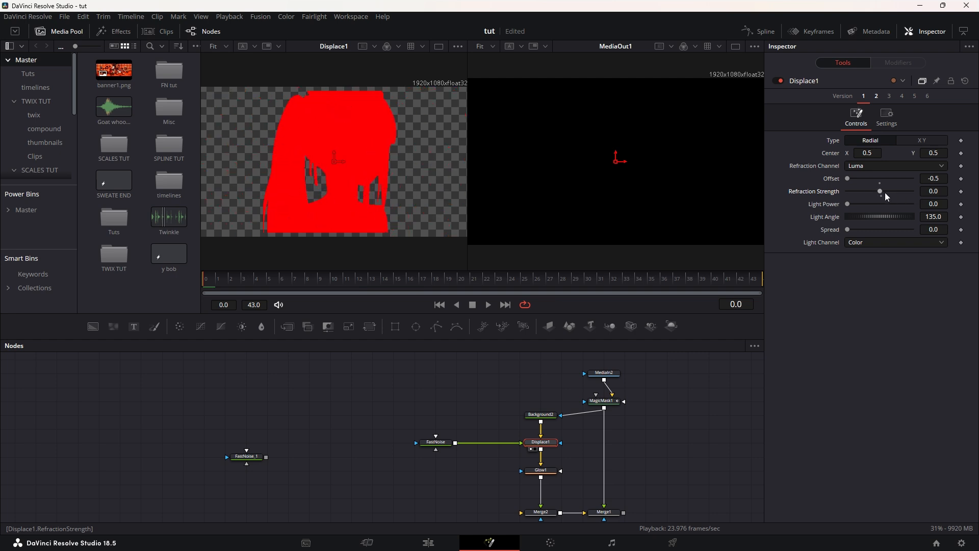
click(882, 196)
mouse_move(886, 191)
mouse_down()
mouse_move(869, 188)
mouse_move(885, 193)
mouse_up()
click(882, 197)
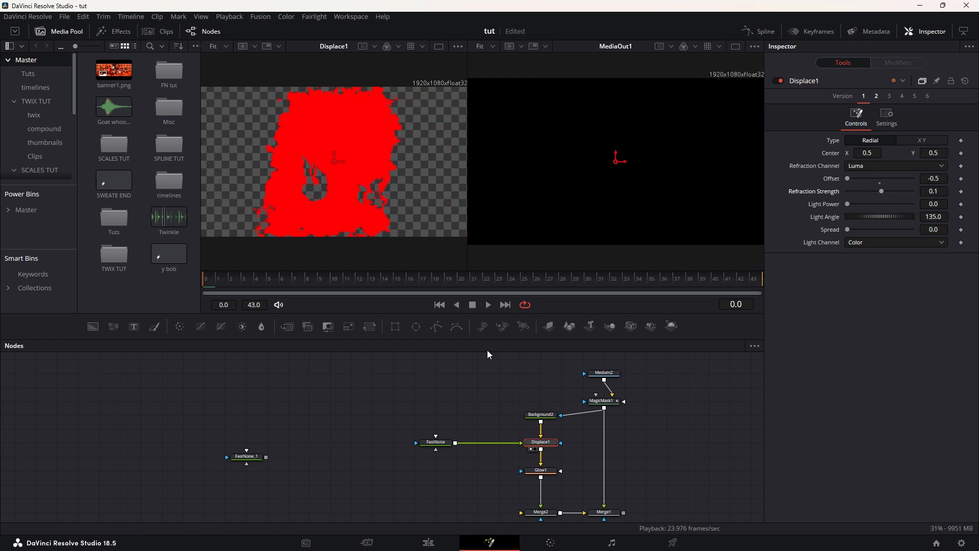
Show Glow1's output in the first viewer and examine its settings.
click(540, 469)
key(1)
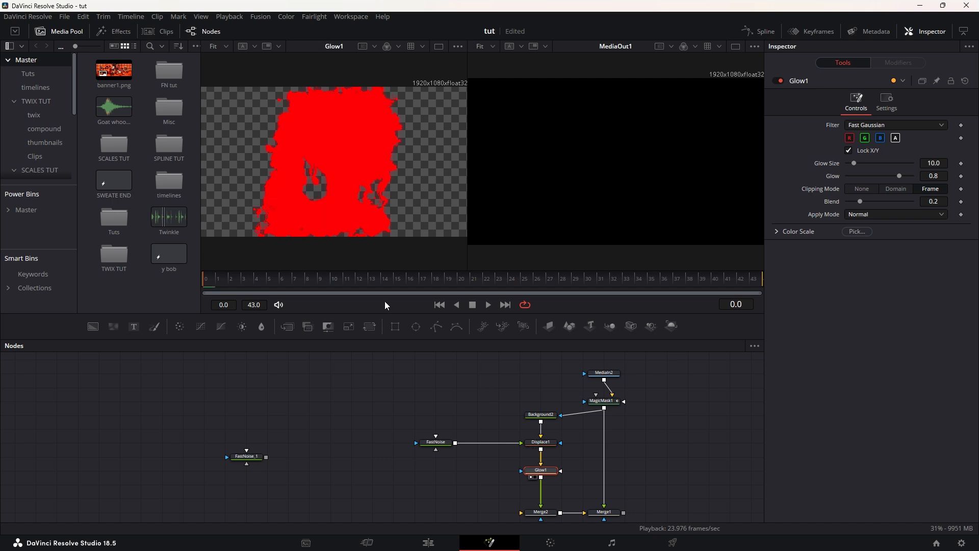
Show Merge2's and Merge1's outputs one after another in the first viewer.
click(541, 512)
key(1)
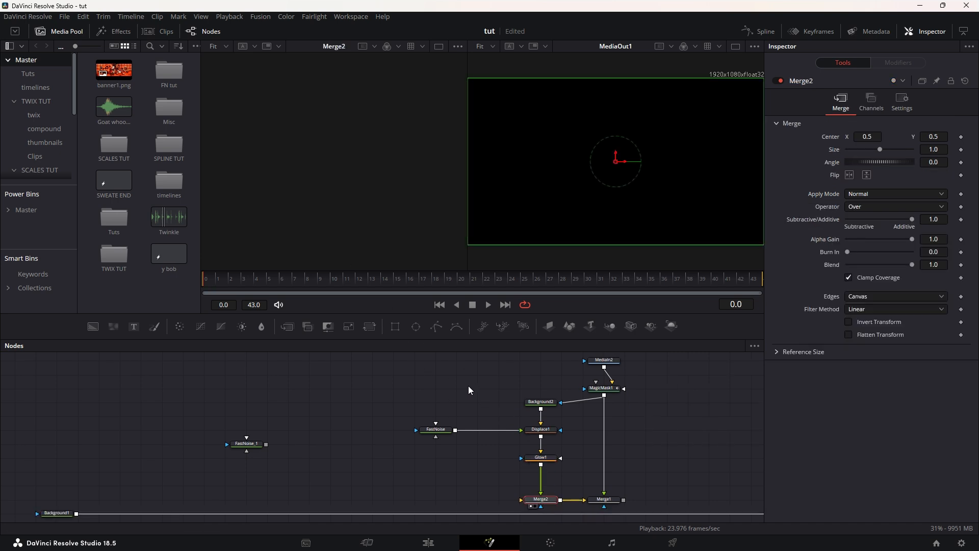
scroll(556, 482, right, 2)
click(556, 510)
key(1)
Insert the whole outline node group between Background1 and MediaOut1, feeding Background1 into Merge2 and Merge1 into MediaOut1.
scroll(556, 511, down, 1)
click(536, 458)
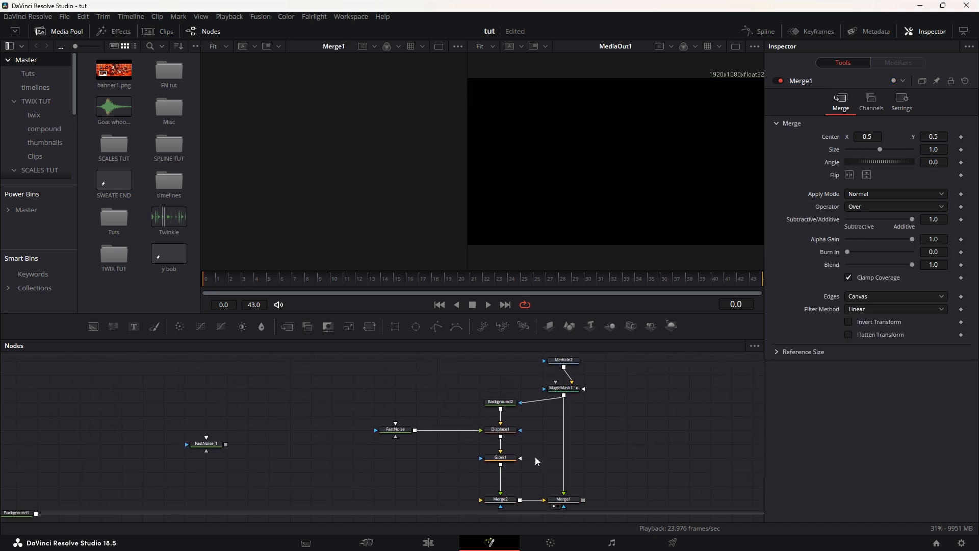
drag(365, 356, 570, 465)
scroll(594, 497, up, 1)
click(595, 496)
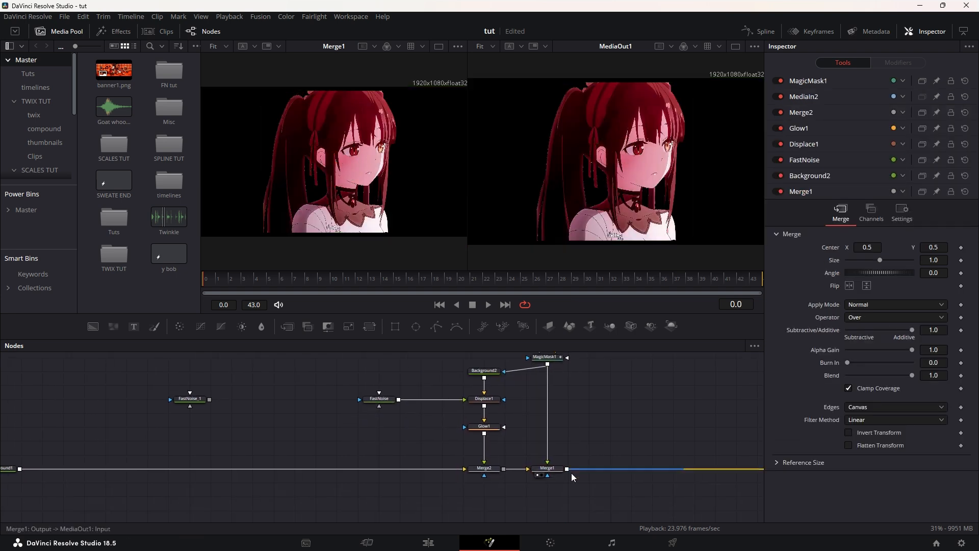
click(714, 469)
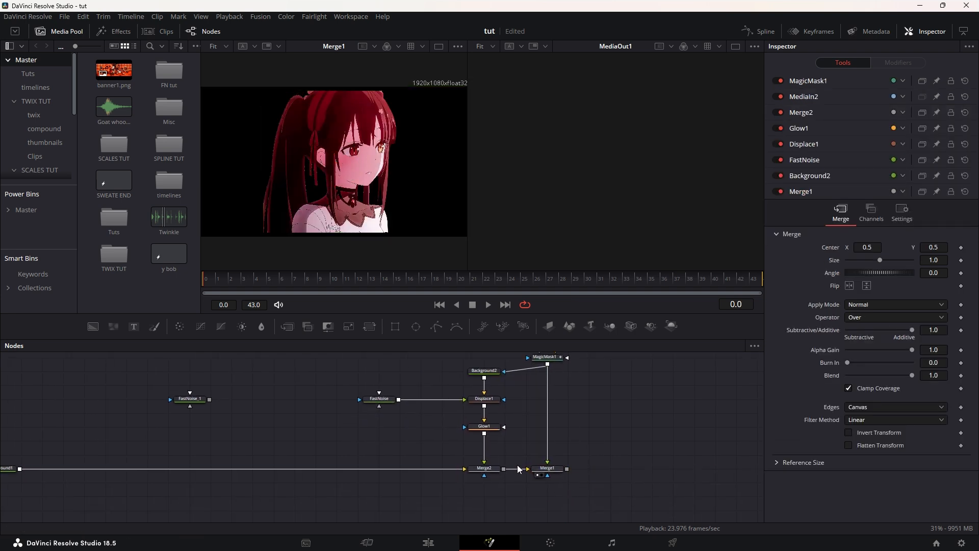
mouse_move(521, 469)
mouse_down()
mouse_move(483, 469)
mouse_move(532, 472)
mouse_up()
drag(615, 466, 716, 474)
Delete the unconnected FastNoise_1 node from the composition.
drag(566, 431, 738, 430)
drag(358, 411, 480, 422)
click(391, 413)
key(Delete)
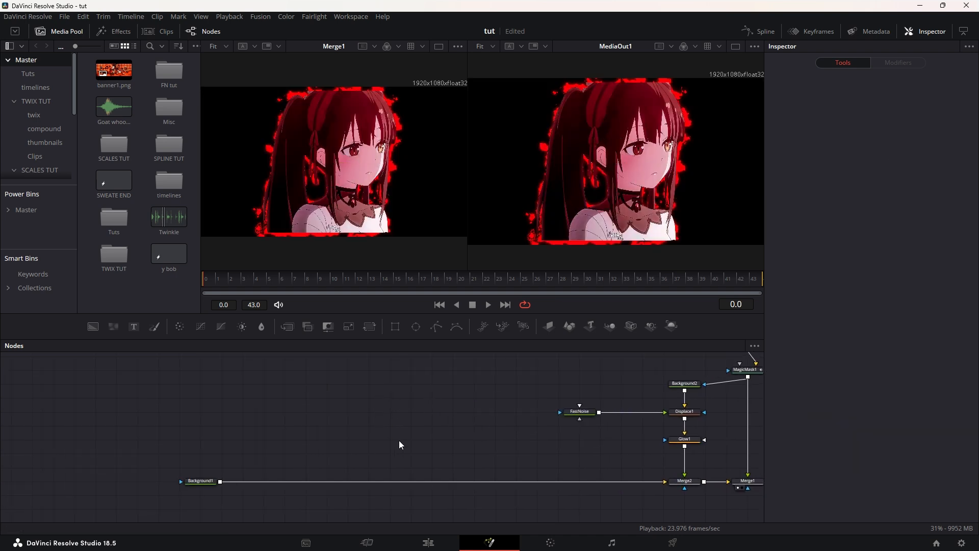
Return to the Edit page and move the FN tut timeline's playhead from the start to the second clip at 01:00:01:20.
click(431, 542)
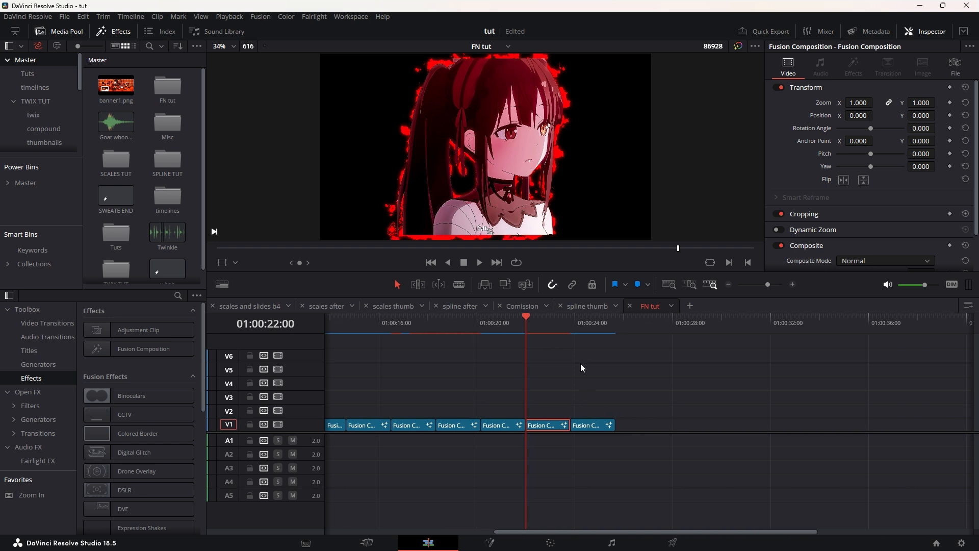
click(572, 331)
drag(572, 331, 324, 332)
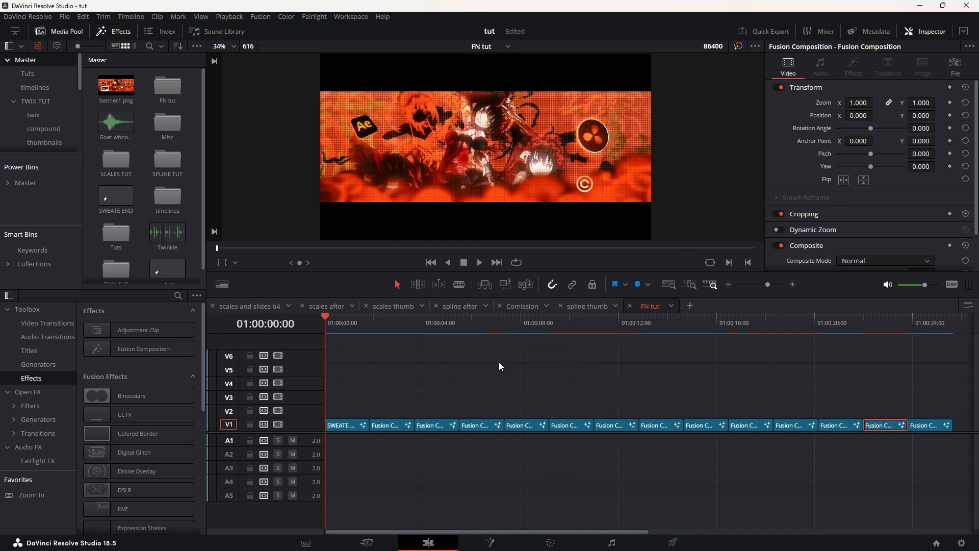
click(371, 325)
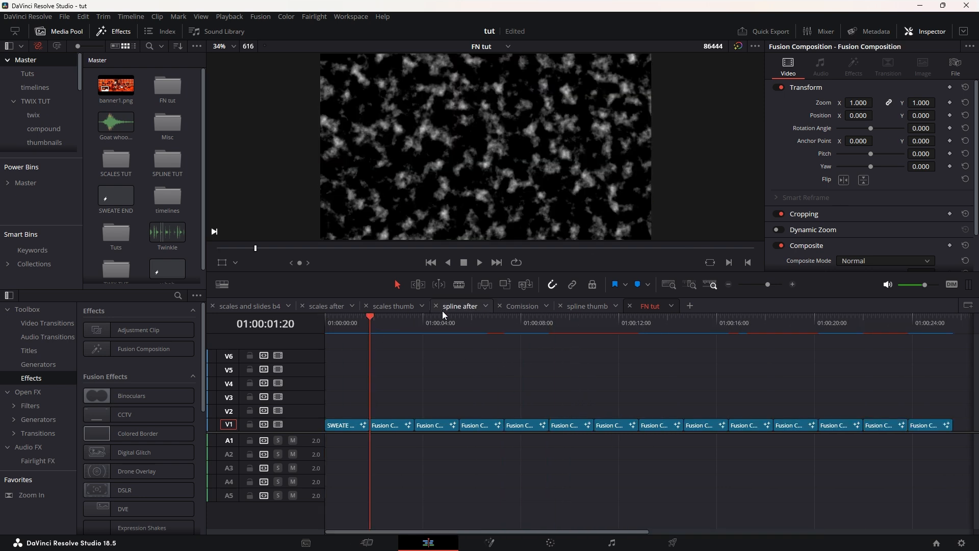